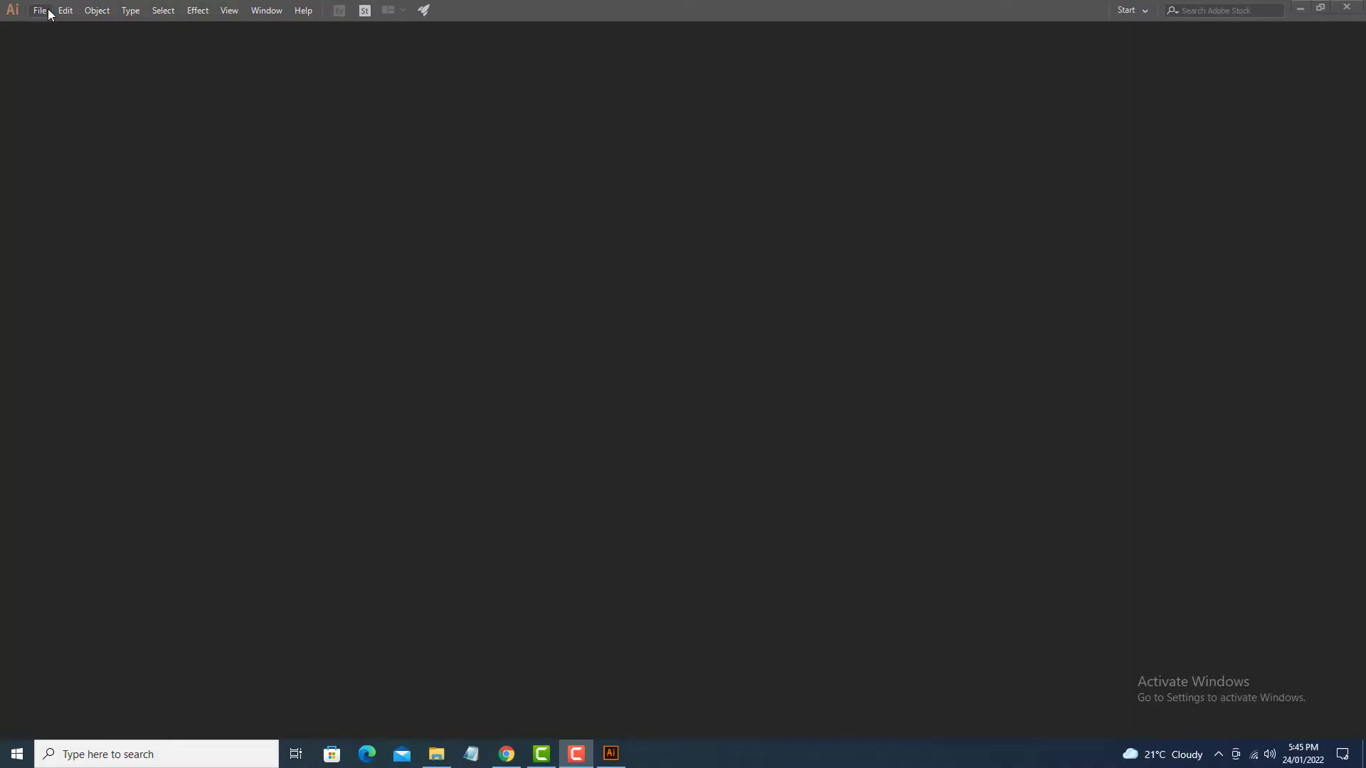
Step: Create a new A4 document named Flyer
left_click(39, 10)
left_click(64, 27)
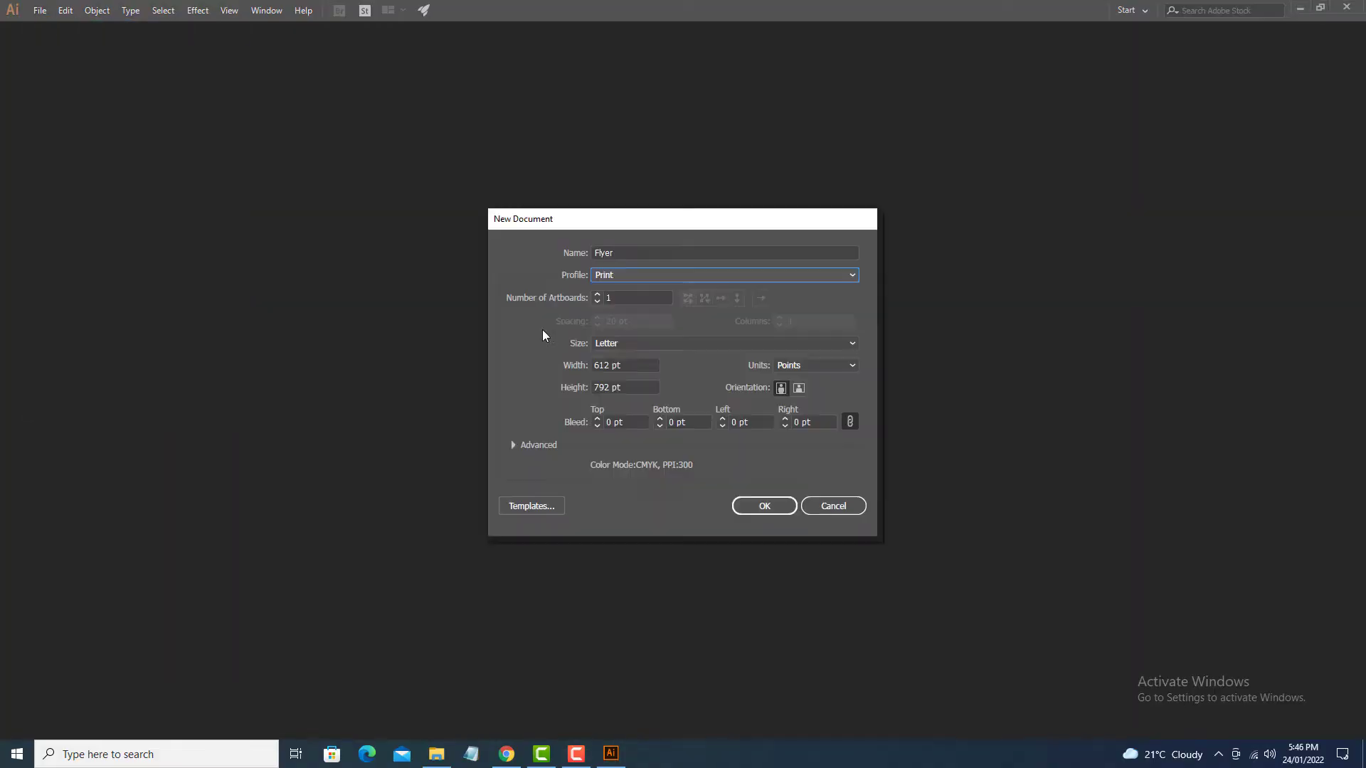
left_click(623, 343)
left_click(632, 426)
left_click(764, 505)
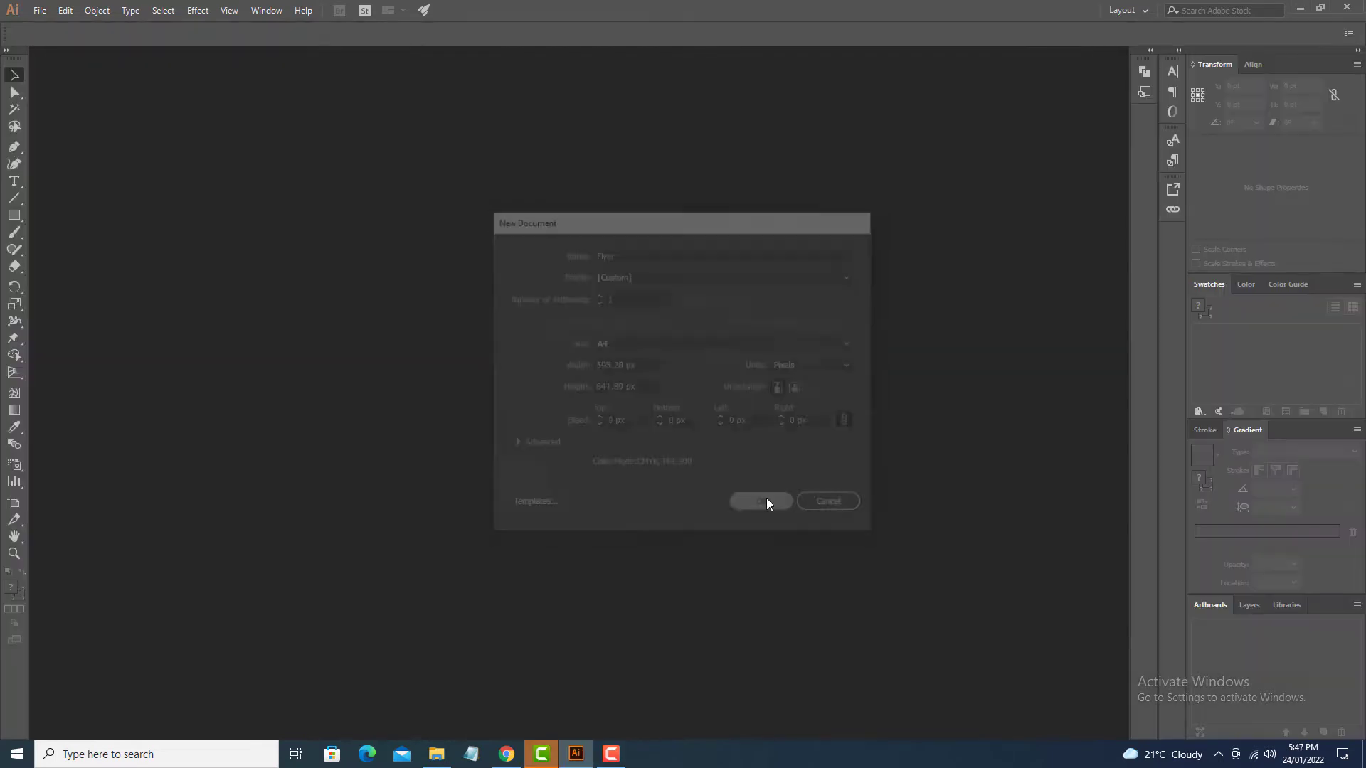
Step: Switch the document colour mode to RGB Color
left_click(40, 10)
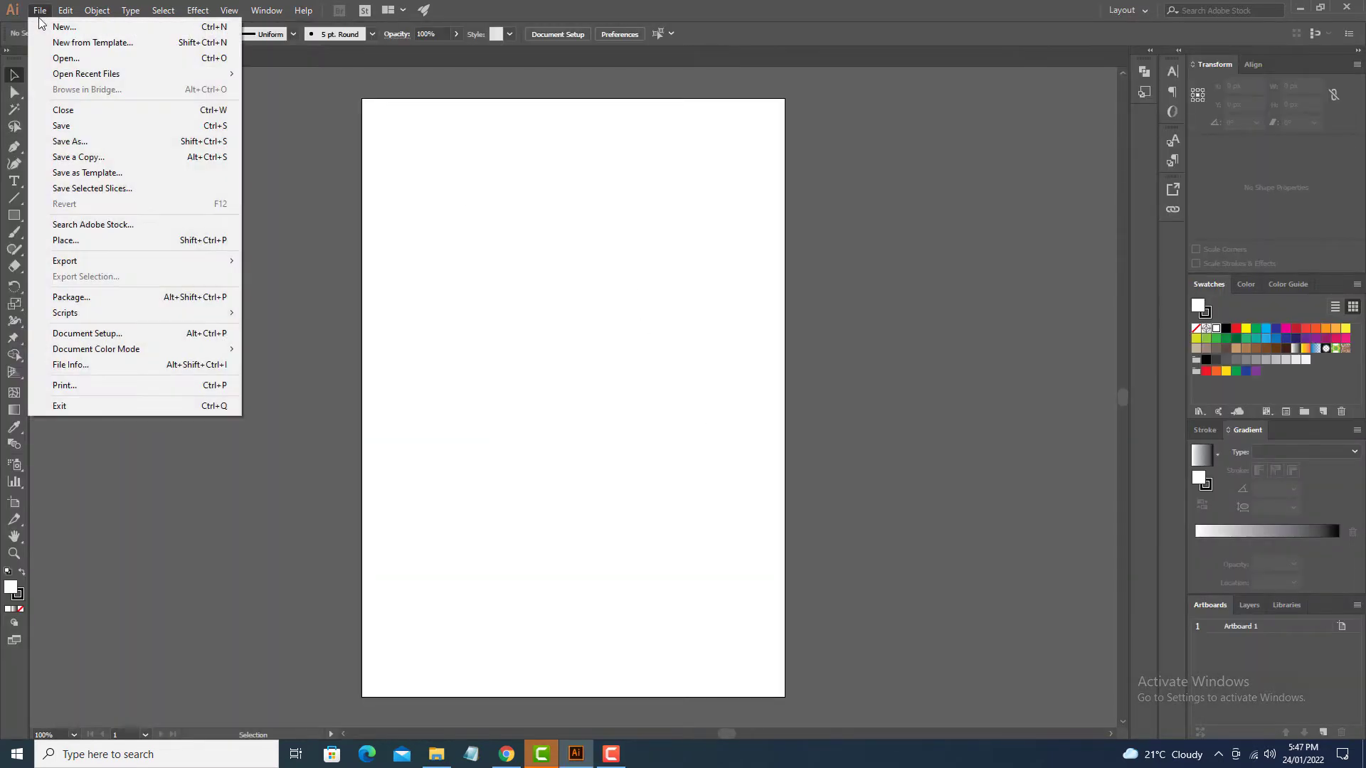
mouse_move(183, 349)
left_click(266, 367)
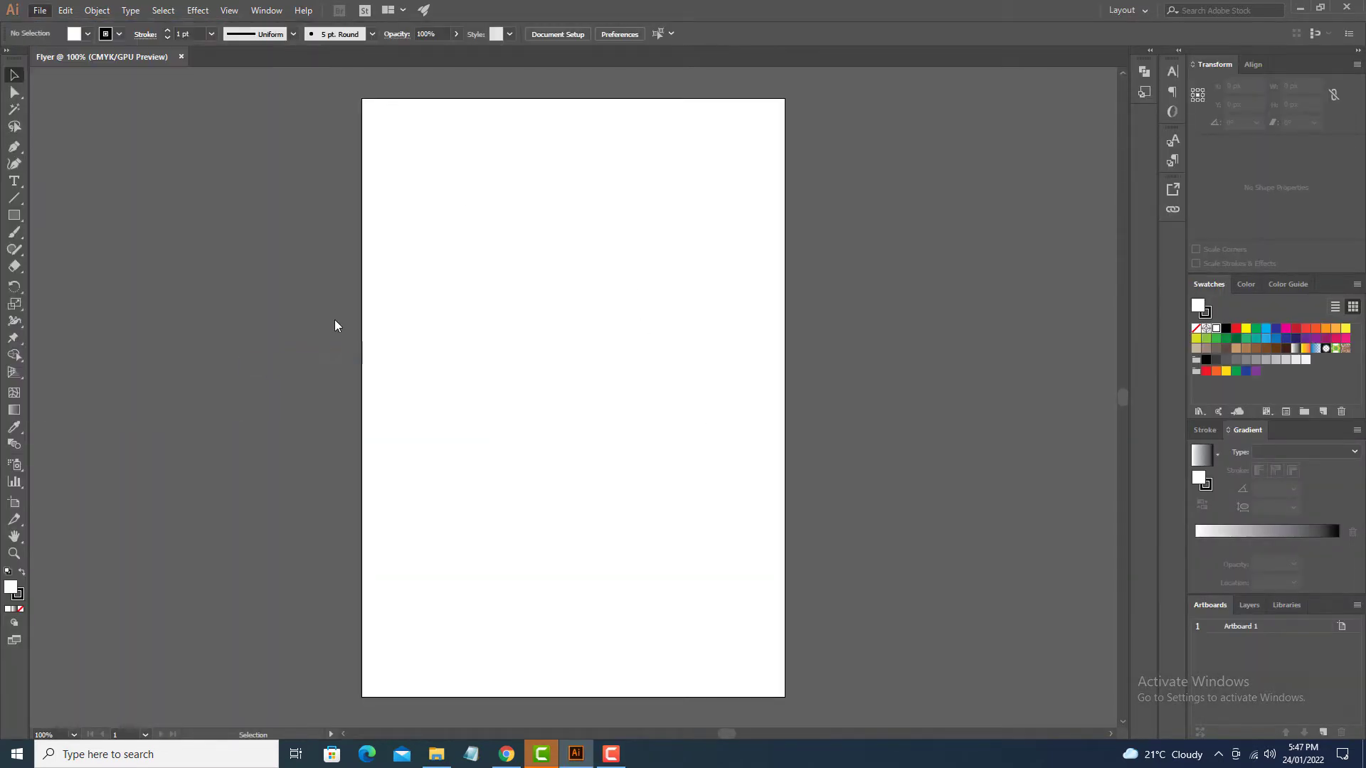
left_click(40, 10)
Step: Place the 1st Choice logo image, shrink it and park it off the artboard
left_click(114, 241)
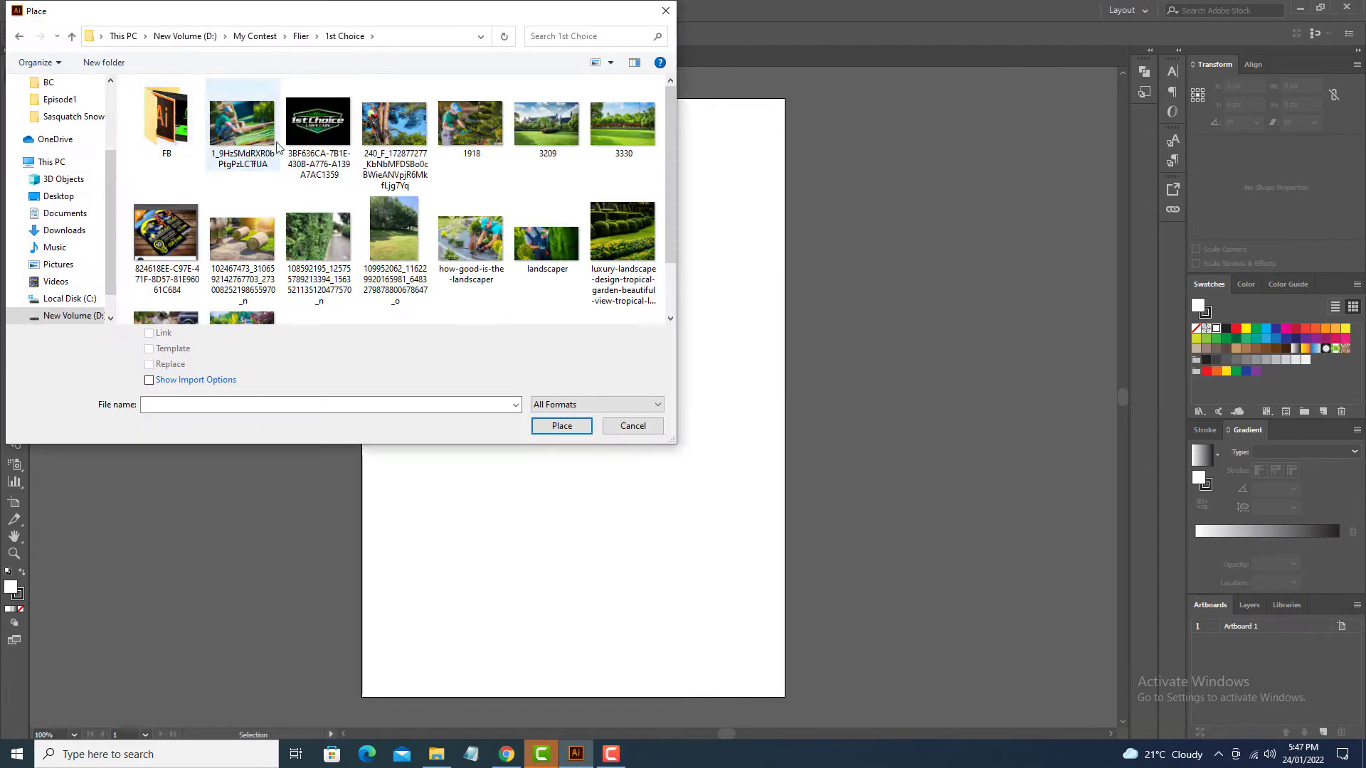
double_click(320, 139)
left_click_drag(784, 107, 548, 283)
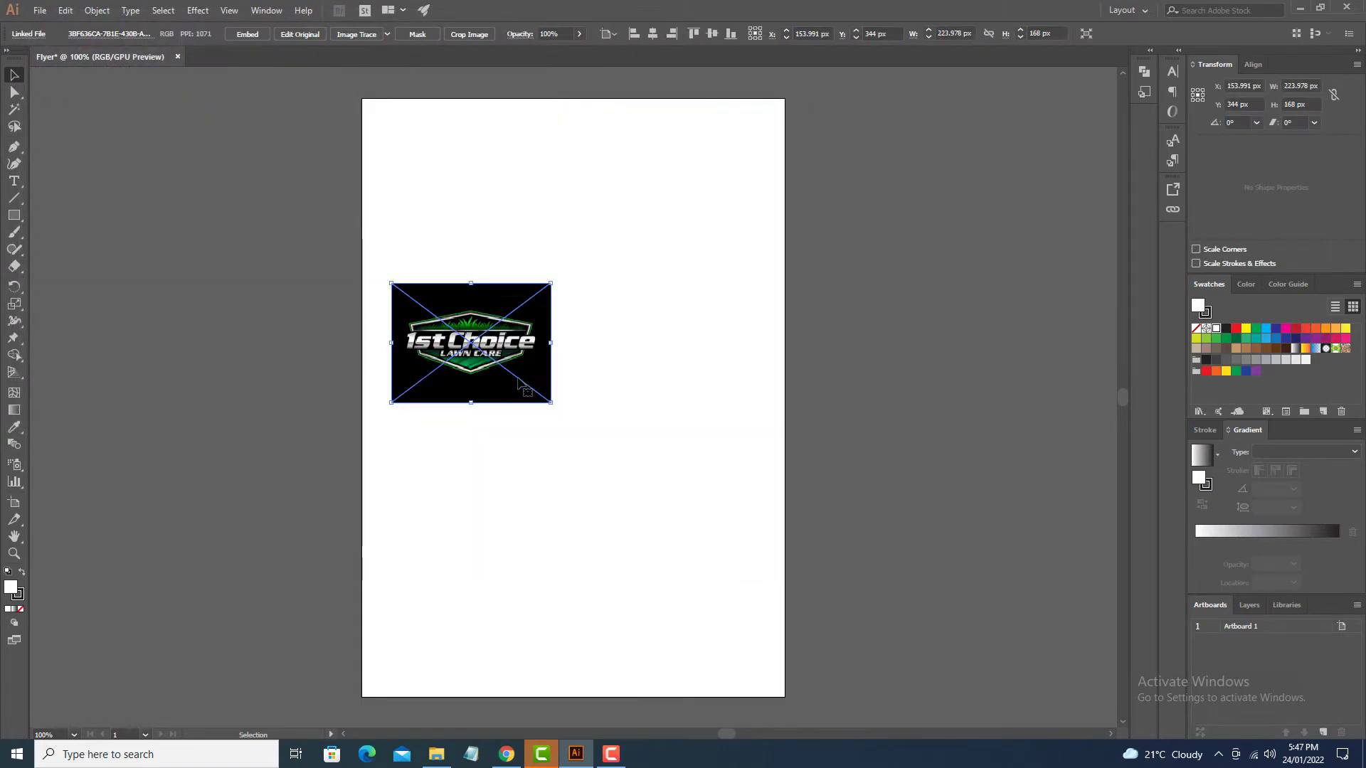
left_click_drag(469, 332, 146, 185)
Step: Paste the brief's instruction text and move the text block beside the artboard
left_click_drag(522, 197, 881, 455)
key("ctrl+c")
left_click_drag(882, 455, 890, 485)
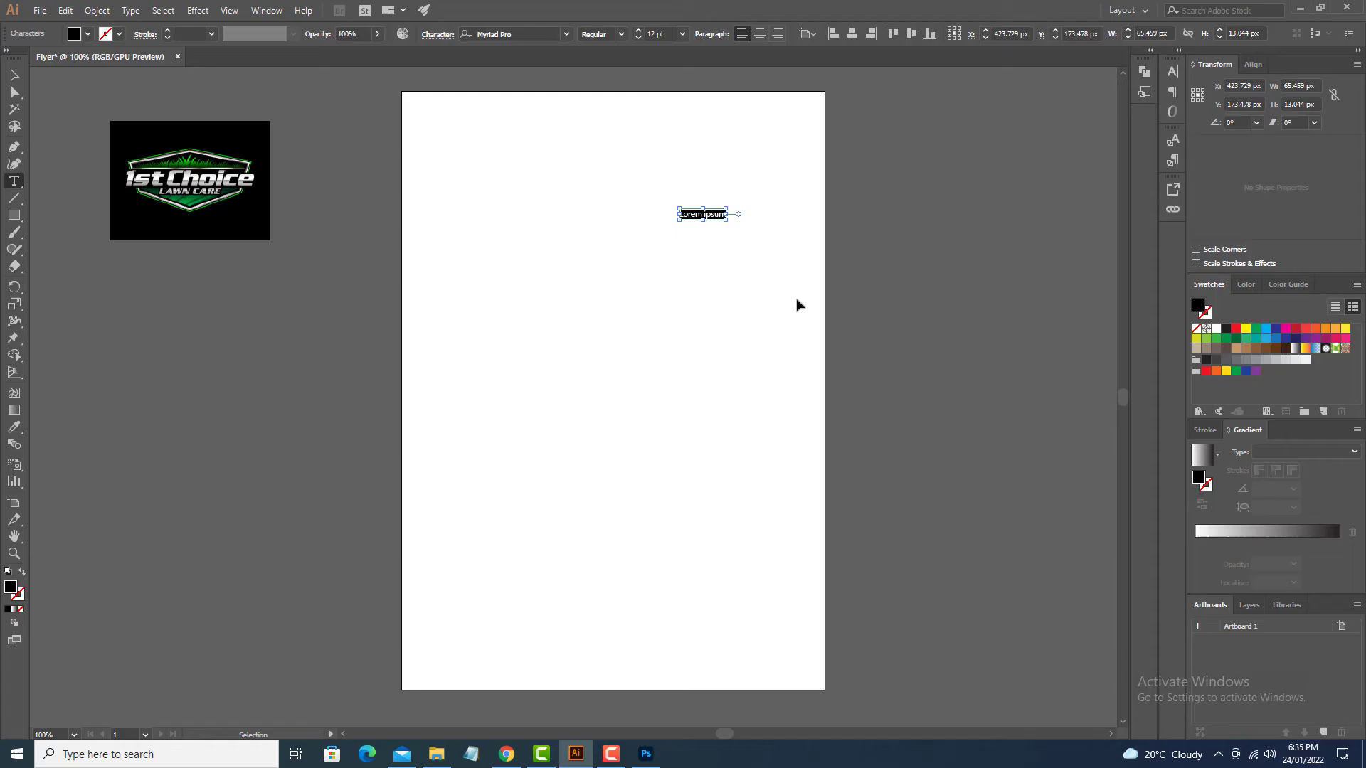
key("ctrl+v")
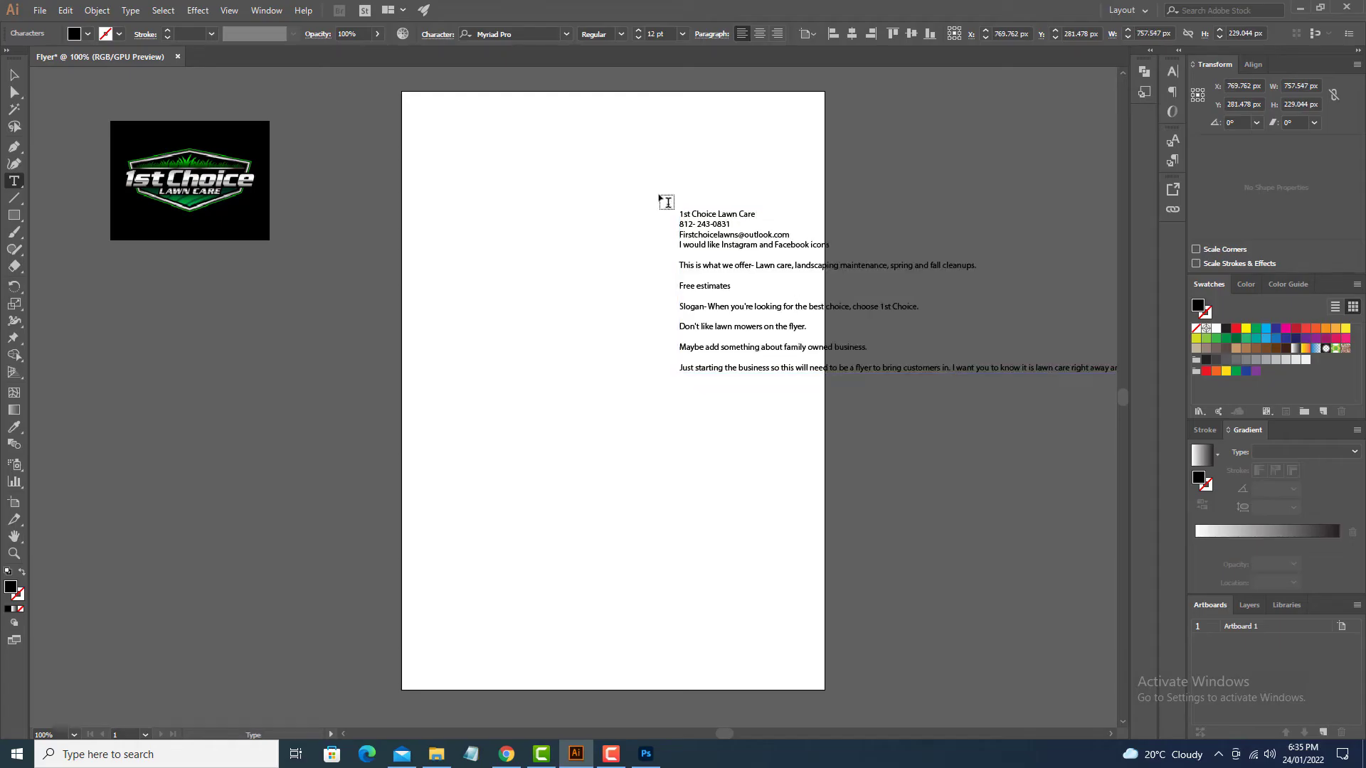
left_click(14, 74)
left_click(702, 253)
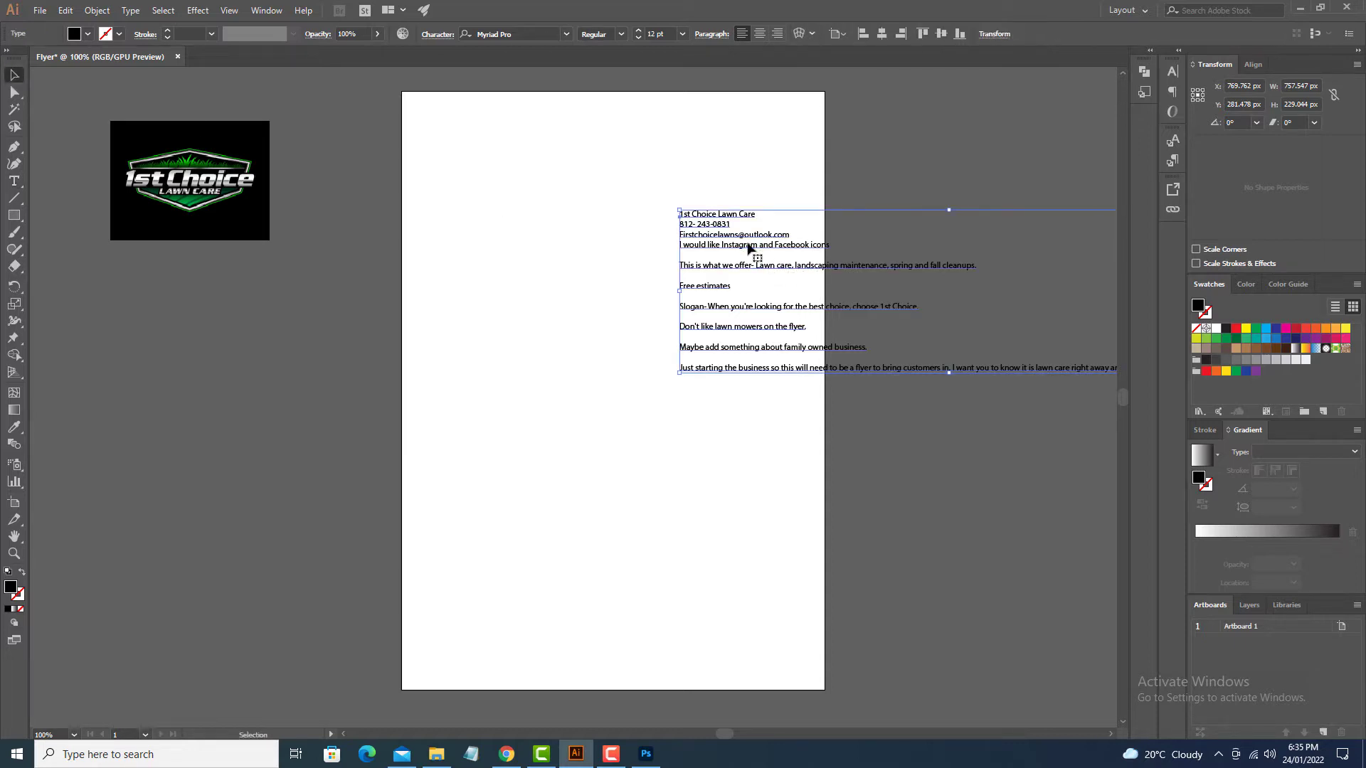
left_click_drag(748, 247, 894, 137)
Step: Move the logo onto the artboard
left_click_drag(882, 216, 661, 264)
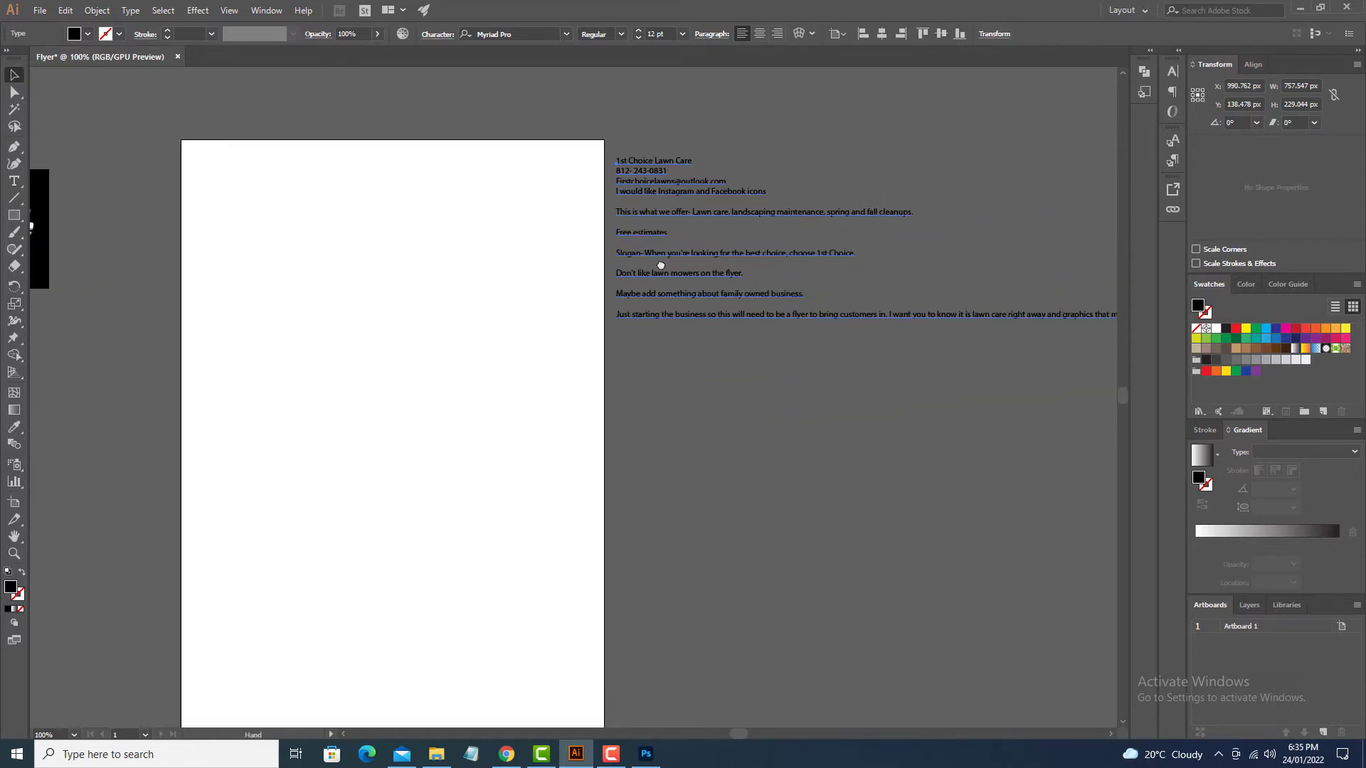
left_click_drag(646, 363, 832, 387)
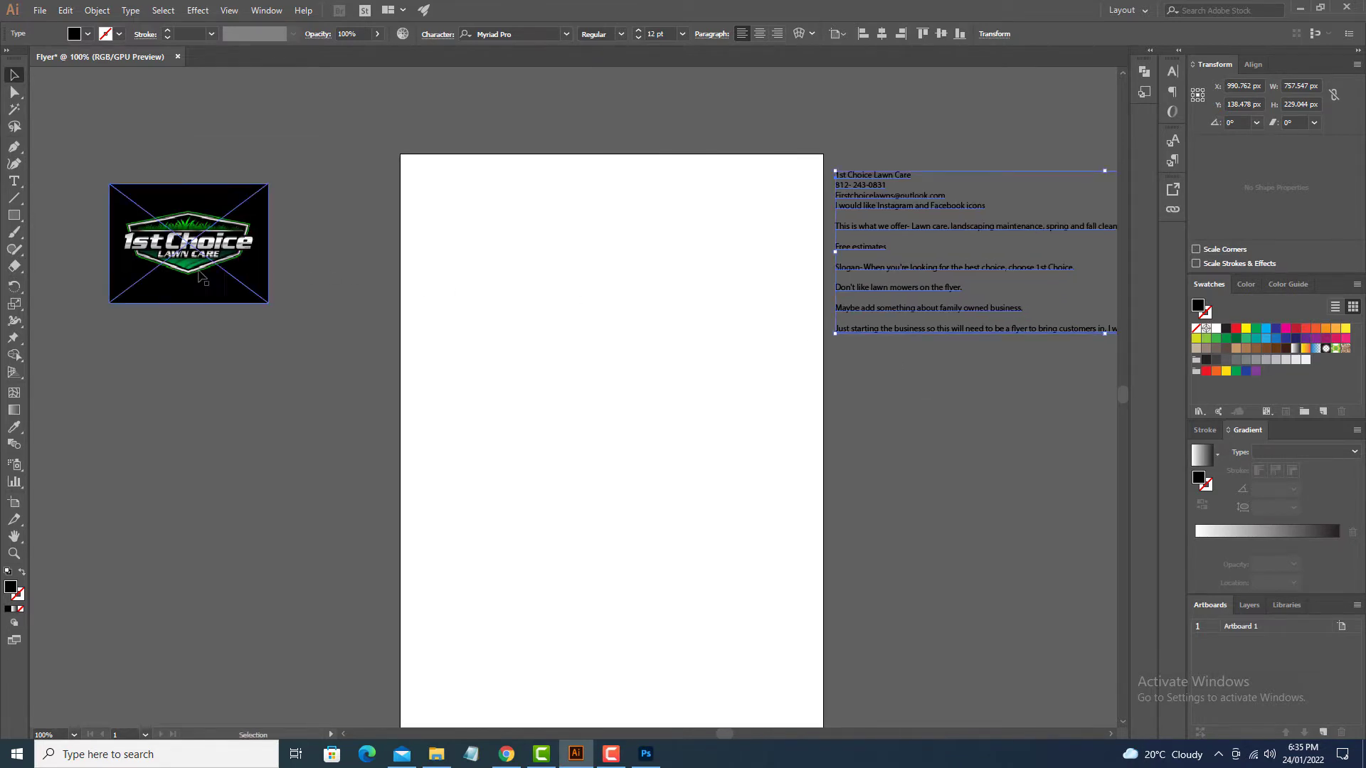
left_click_drag(189, 271, 634, 247)
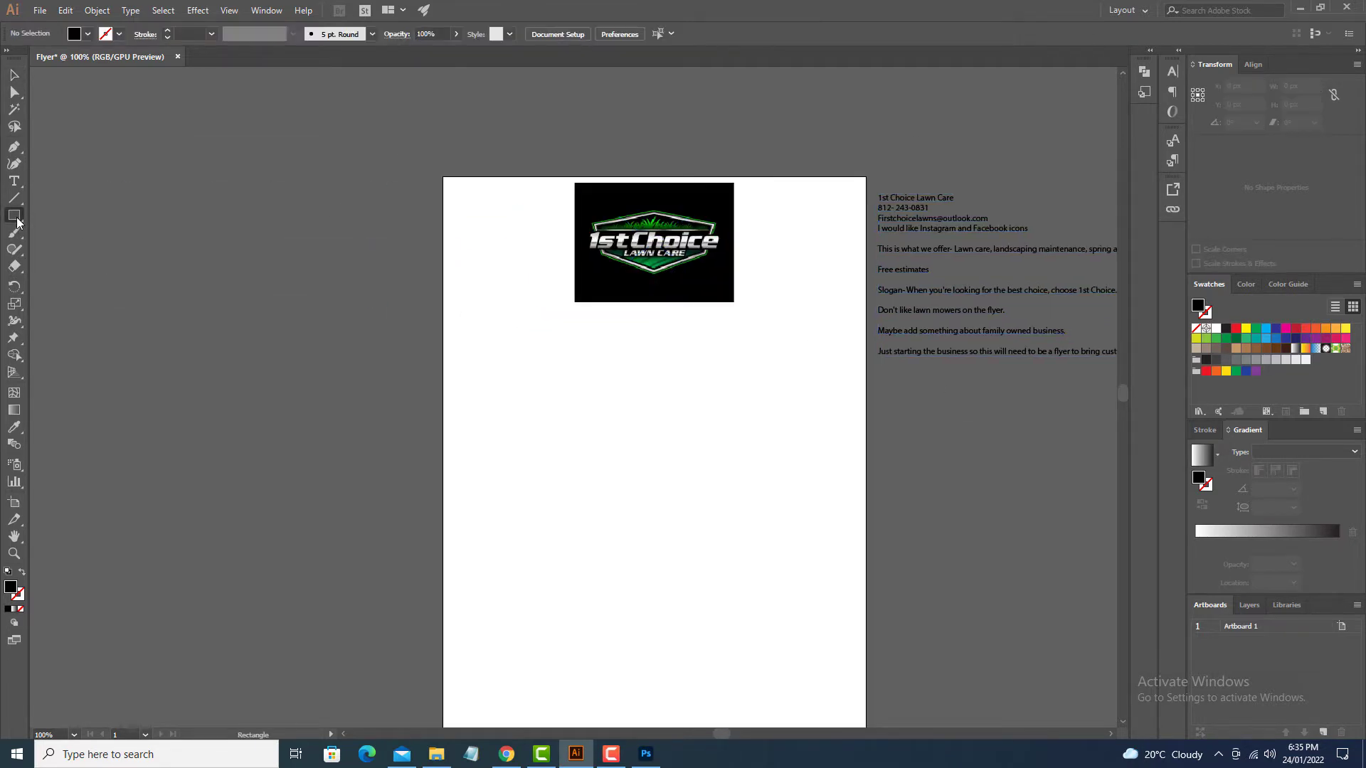
left_click(14, 216)
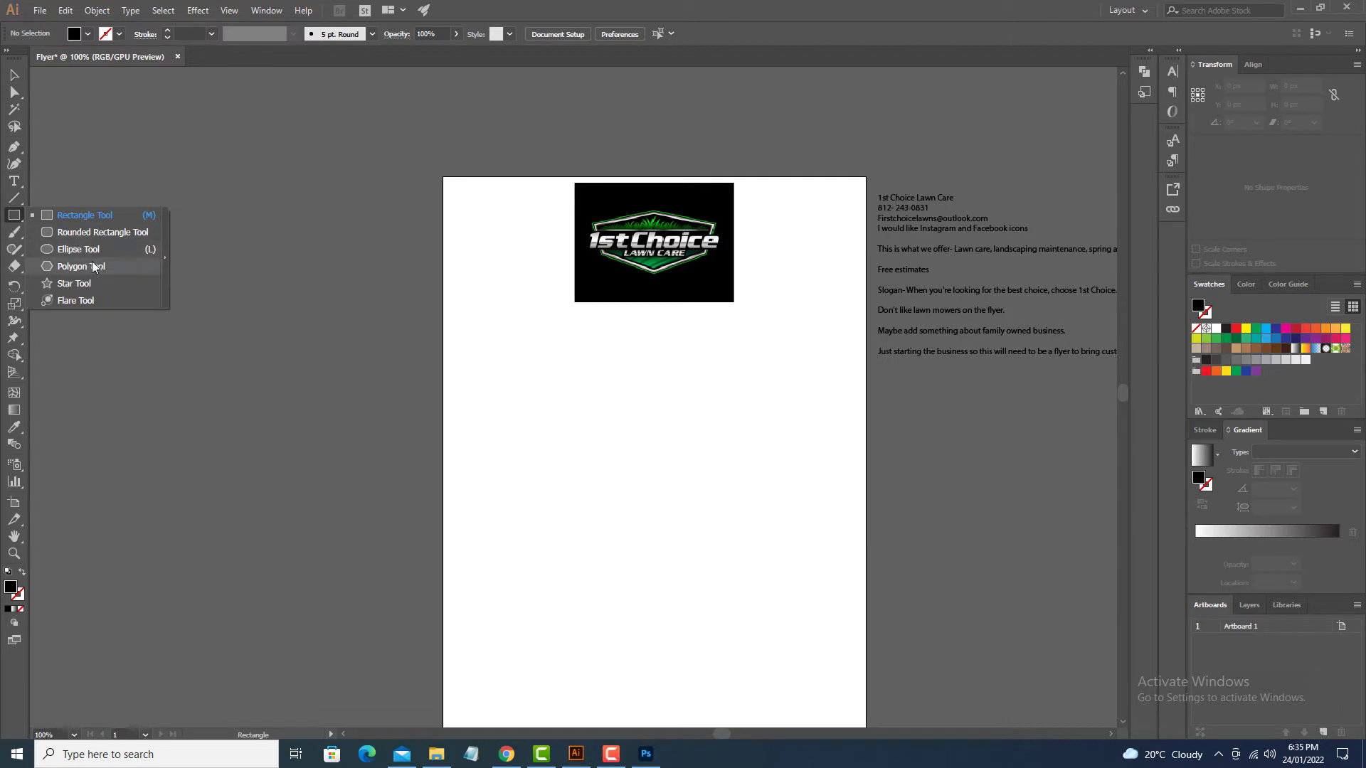
Step: Draw a black hexagon with the Polygon tool and move the logo above the artboard
left_click(93, 267)
left_click_drag(353, 231, 392, 300)
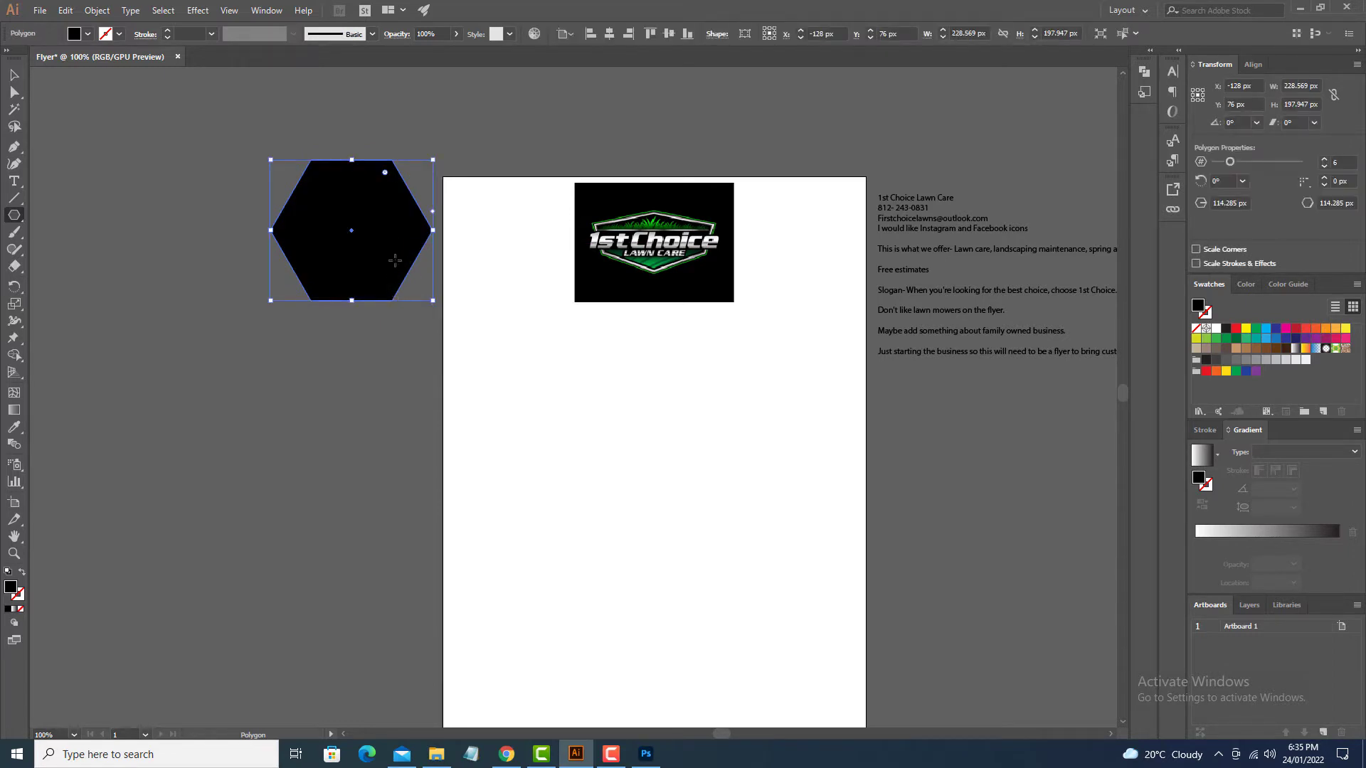
key("v")
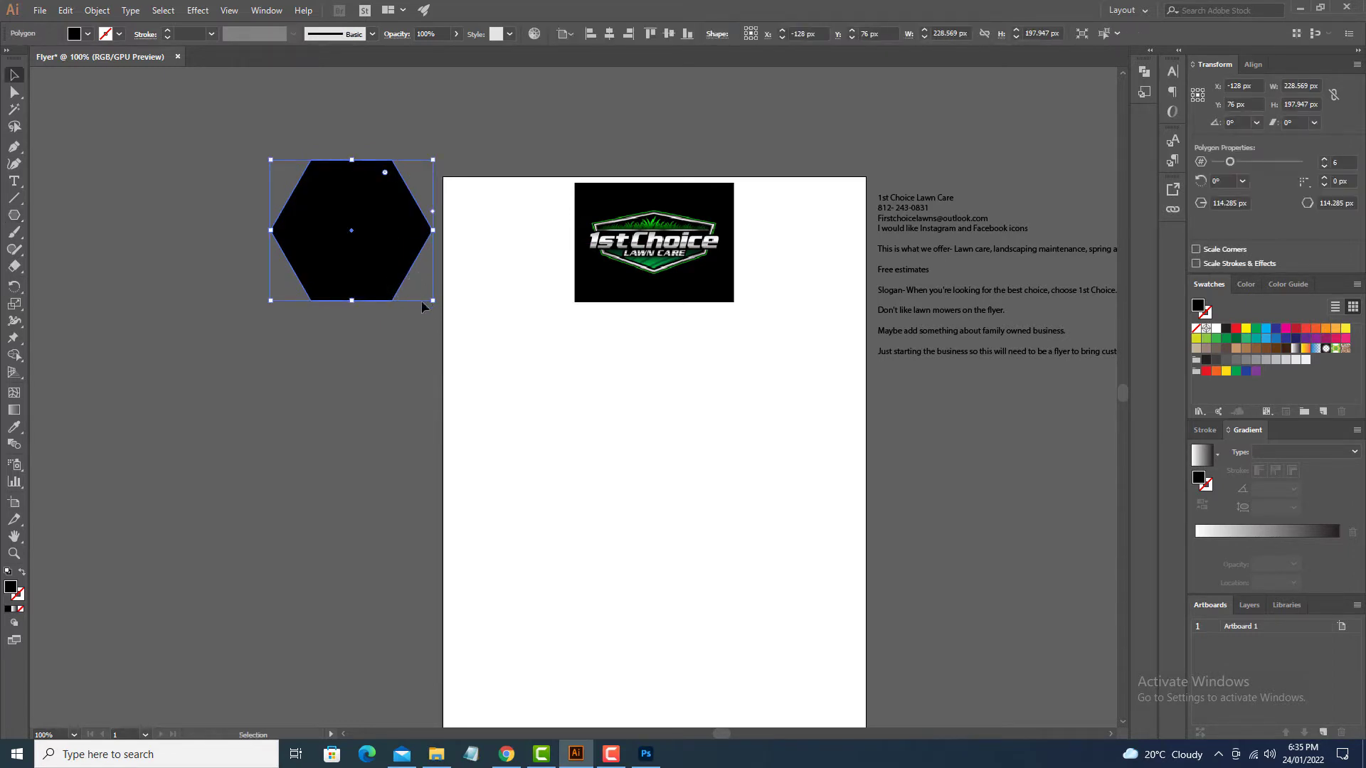
left_click_drag(687, 263, 516, 78)
Step: Enlarge the hexagon to 298×268 px at the top-left and drag a copy rightward
left_click_drag(342, 211, 523, 228)
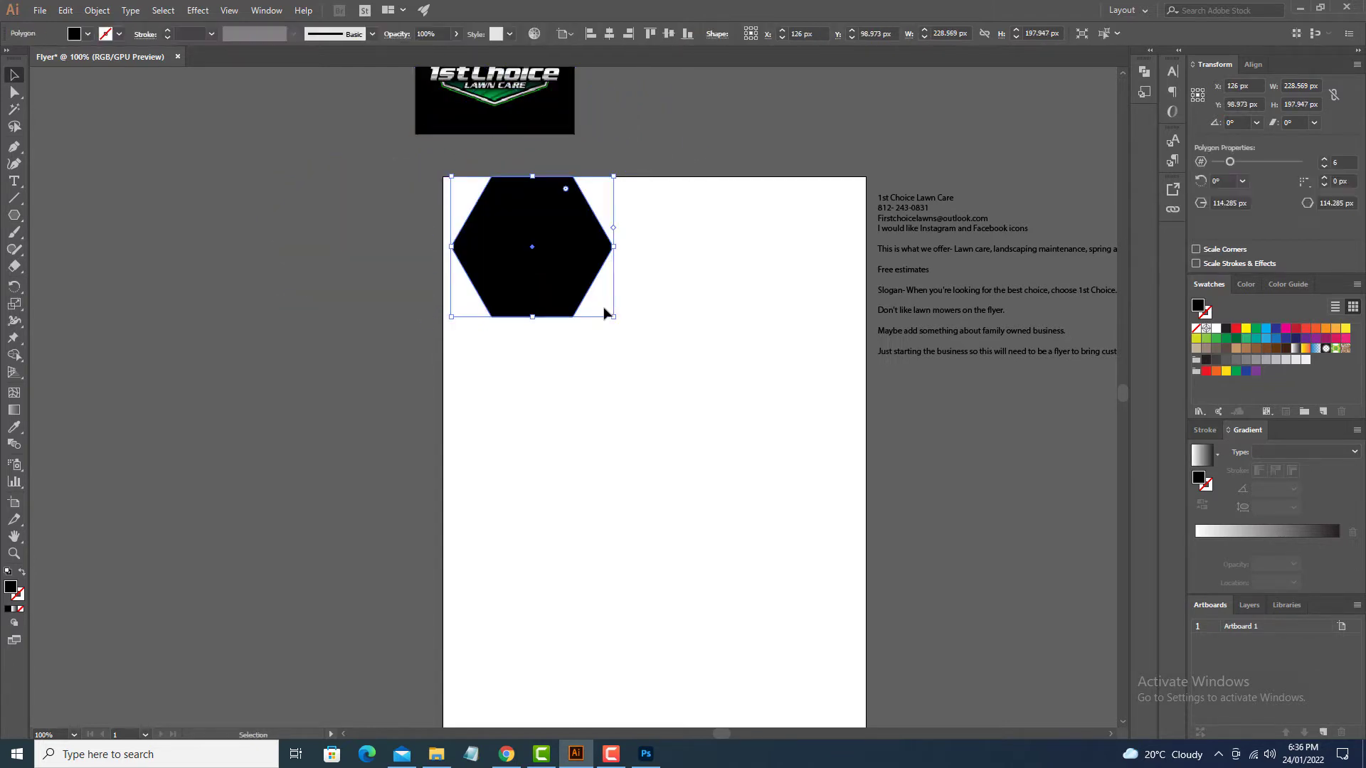
left_click_drag(614, 319, 638, 342)
left_click_drag(562, 215, 556, 240)
left_click(658, 395)
left_click_drag(506, 291, 690, 168)
Step: Keep the hexagon copy, add a vertical guide, and centre the top hexagon horizontally
key("ctrl+r")
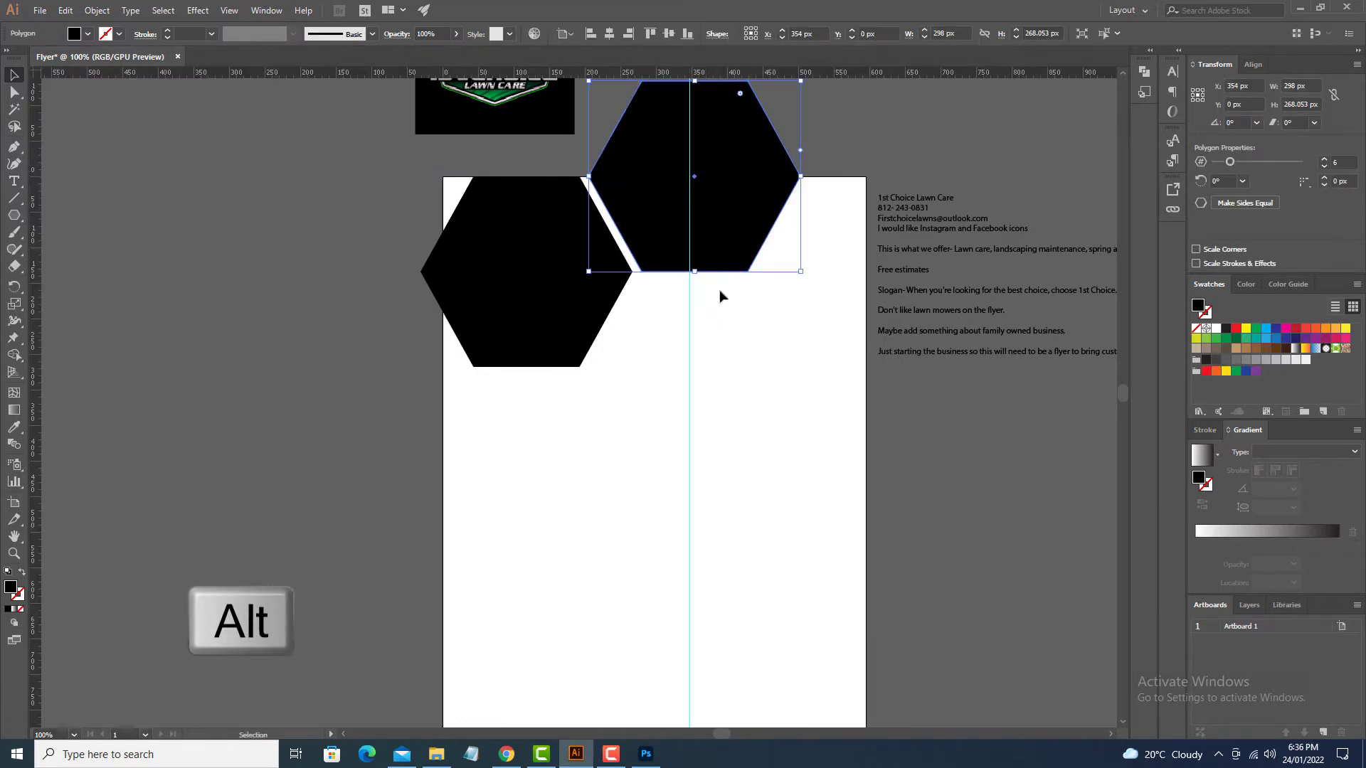
left_click_drag(721, 309, 732, 347)
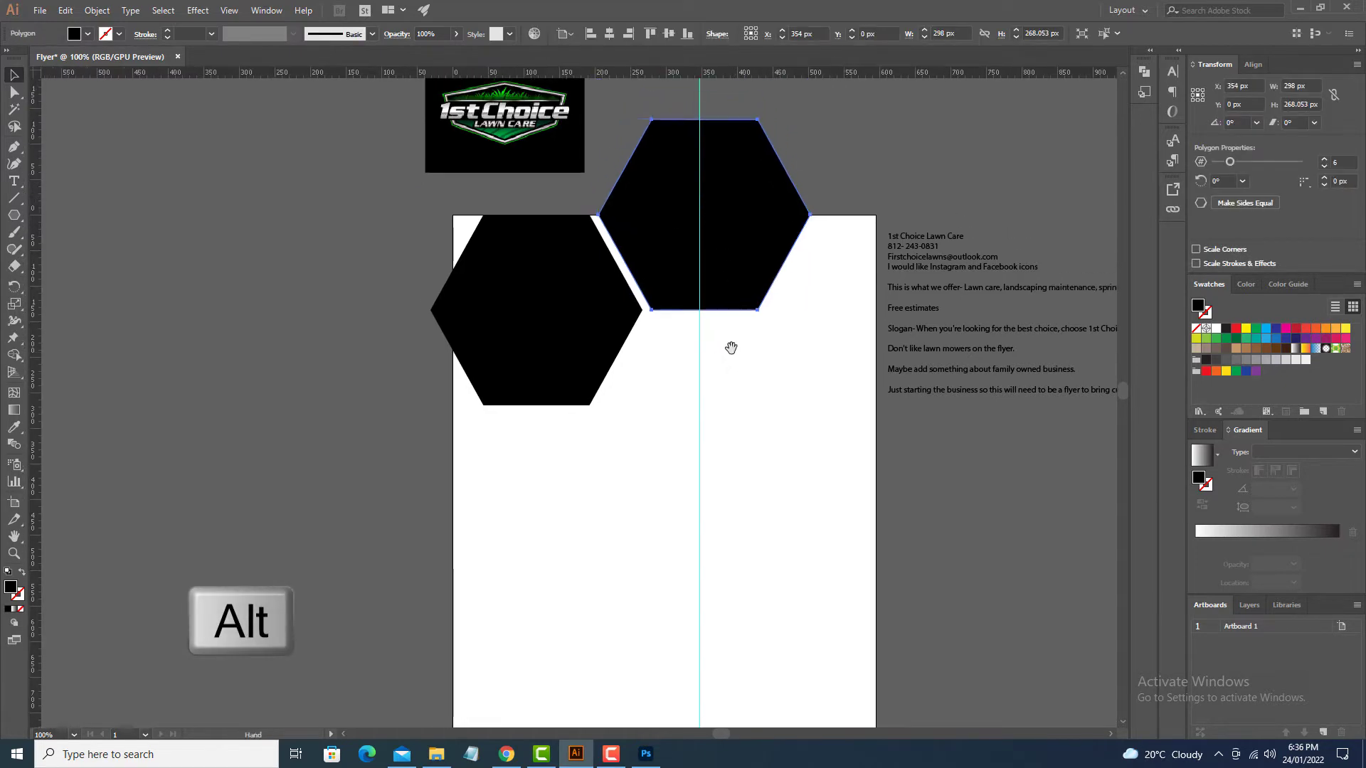
left_click(609, 34)
left_click(668, 406)
left_click_drag(608, 363, 553, 362)
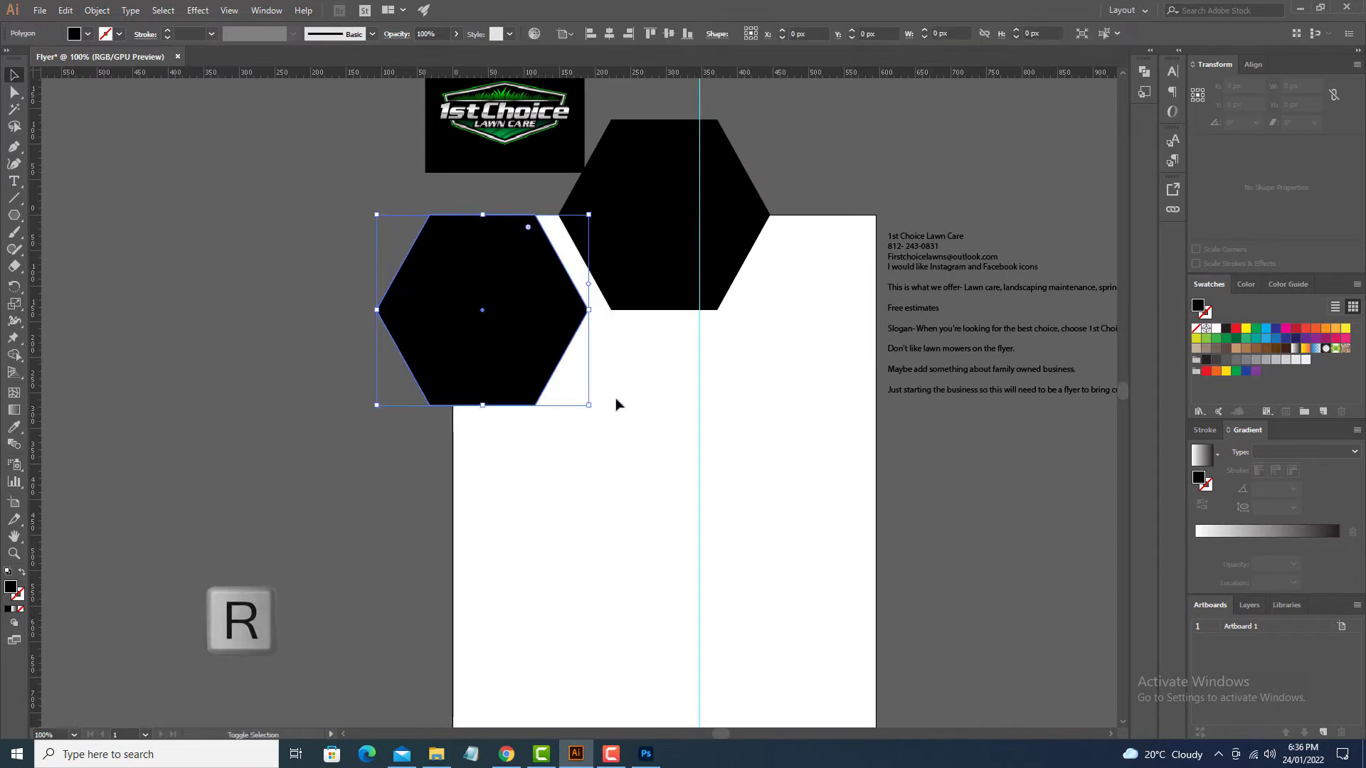
left_click_drag(640, 402, 796, 497)
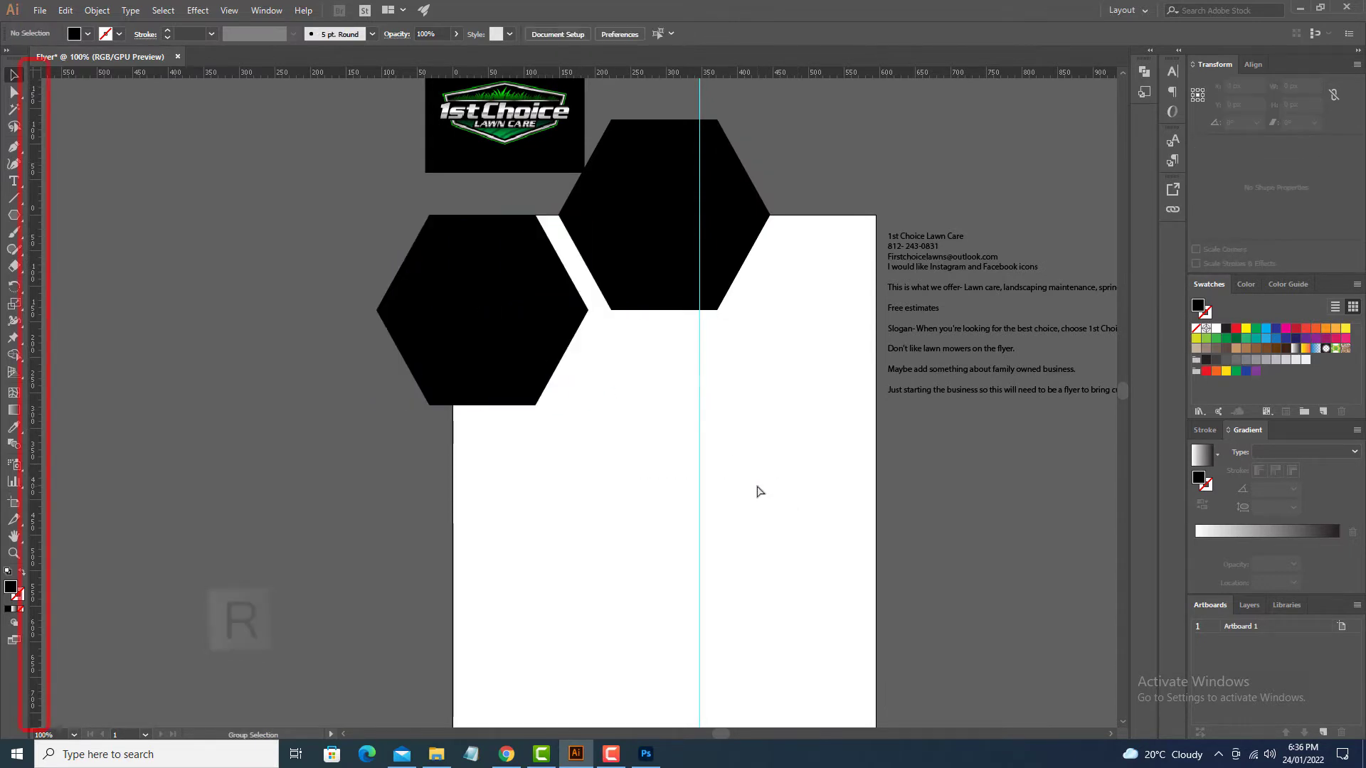
Step: Centre the vertical guide on the artboard, shift the left hexagon 20 px right, relock guides
key("ctrl+alt+semicolon")
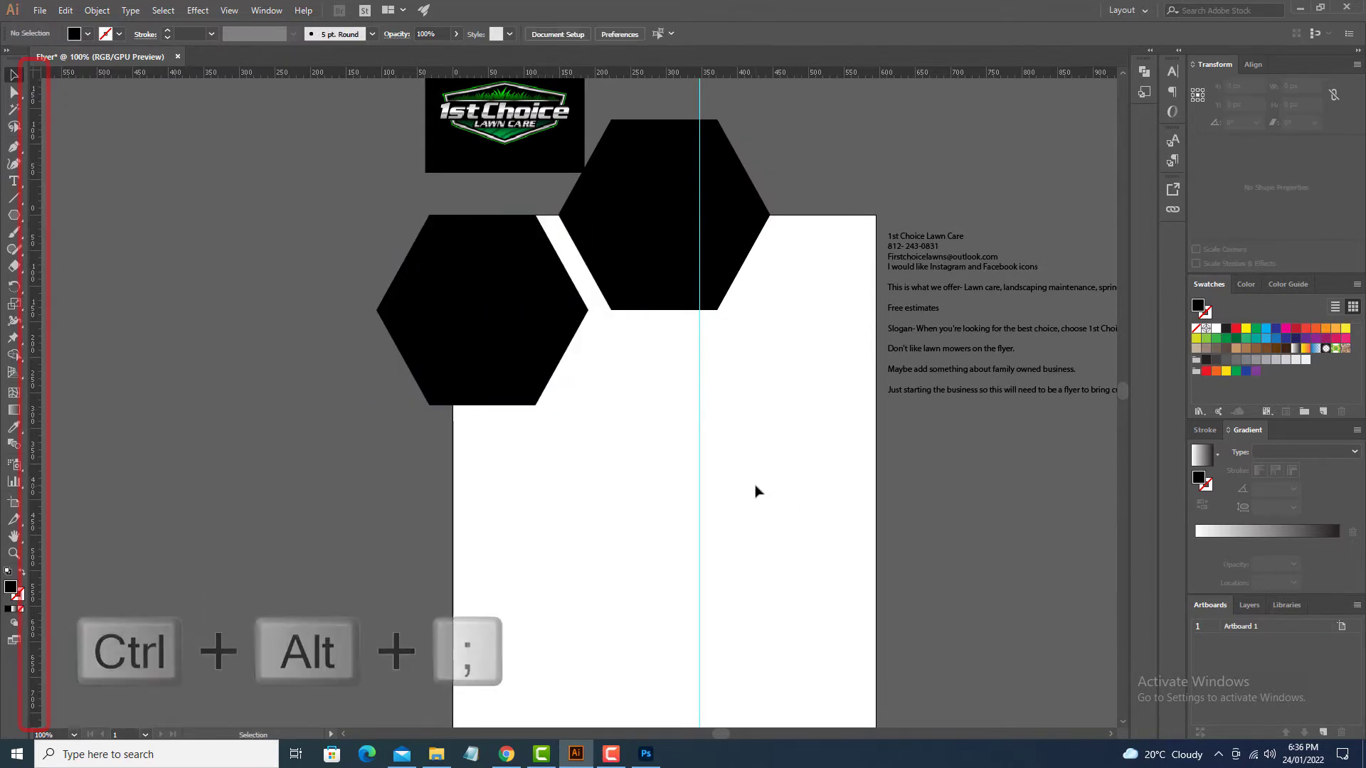
left_click_drag(731, 464, 652, 423)
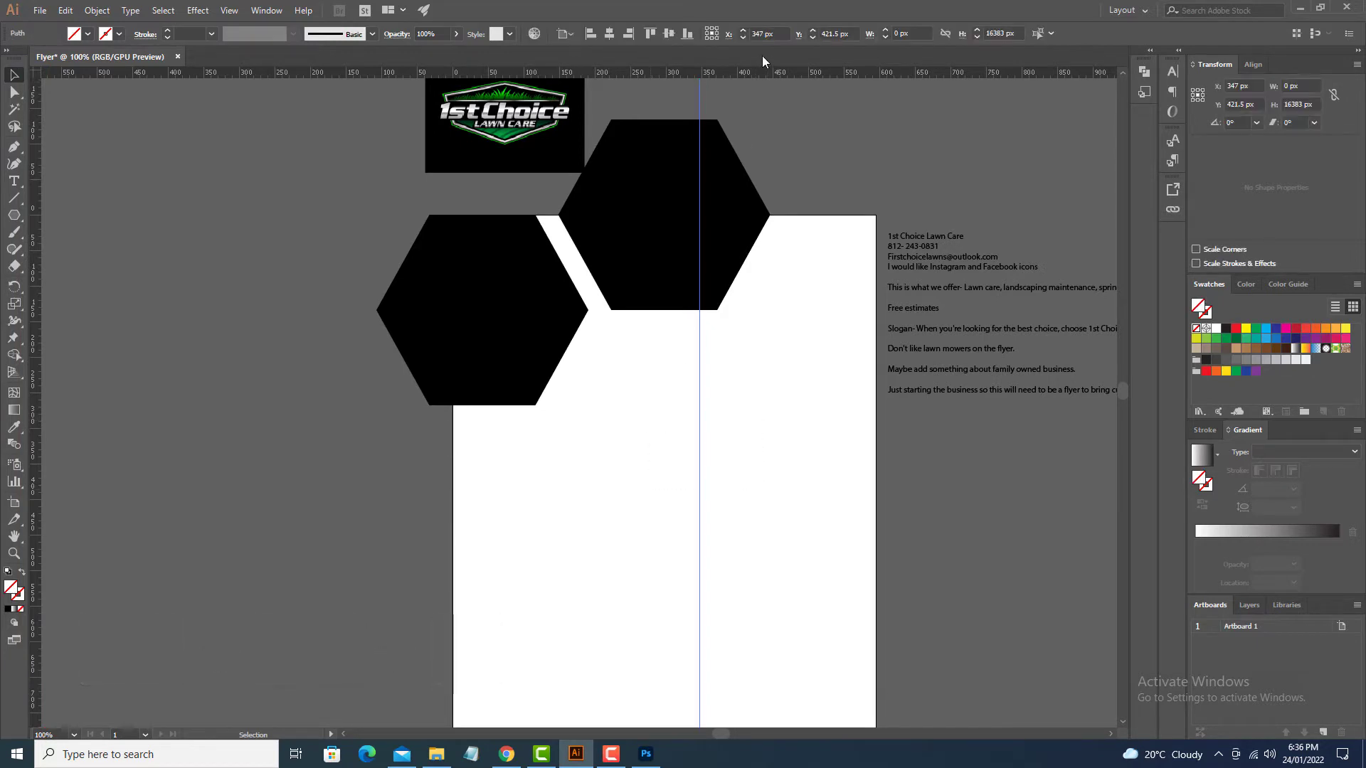
left_click(608, 35)
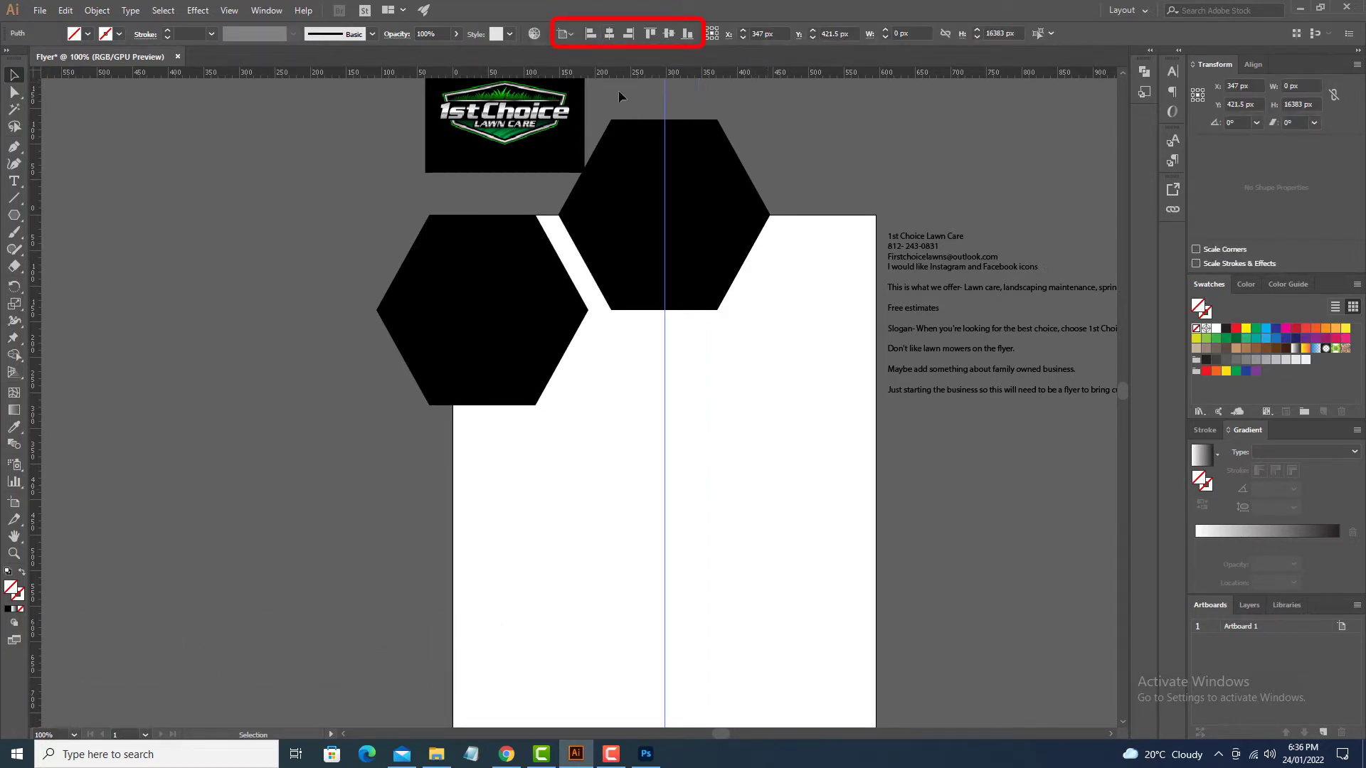
left_click(676, 479)
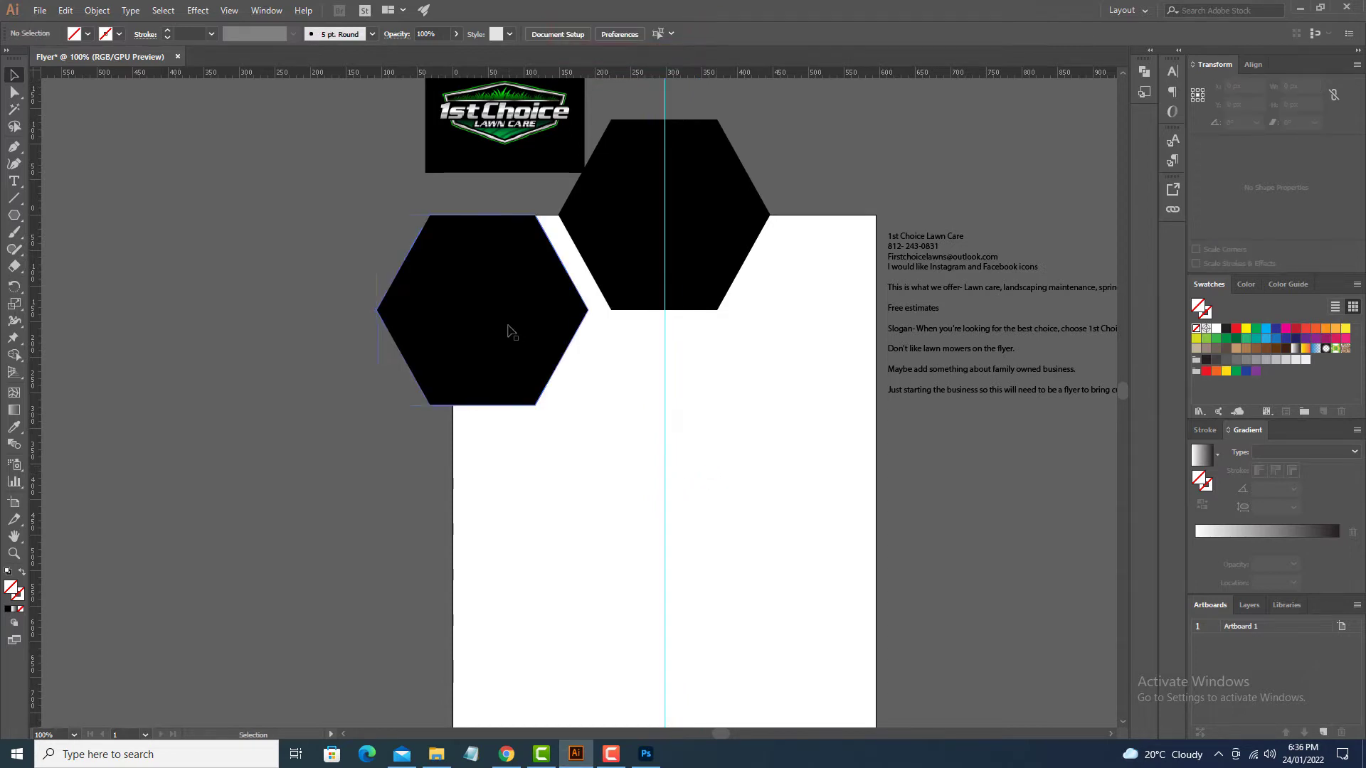
left_click_drag(503, 329, 517, 329)
key("ctrl+alt+semicolon")
left_click(644, 402)
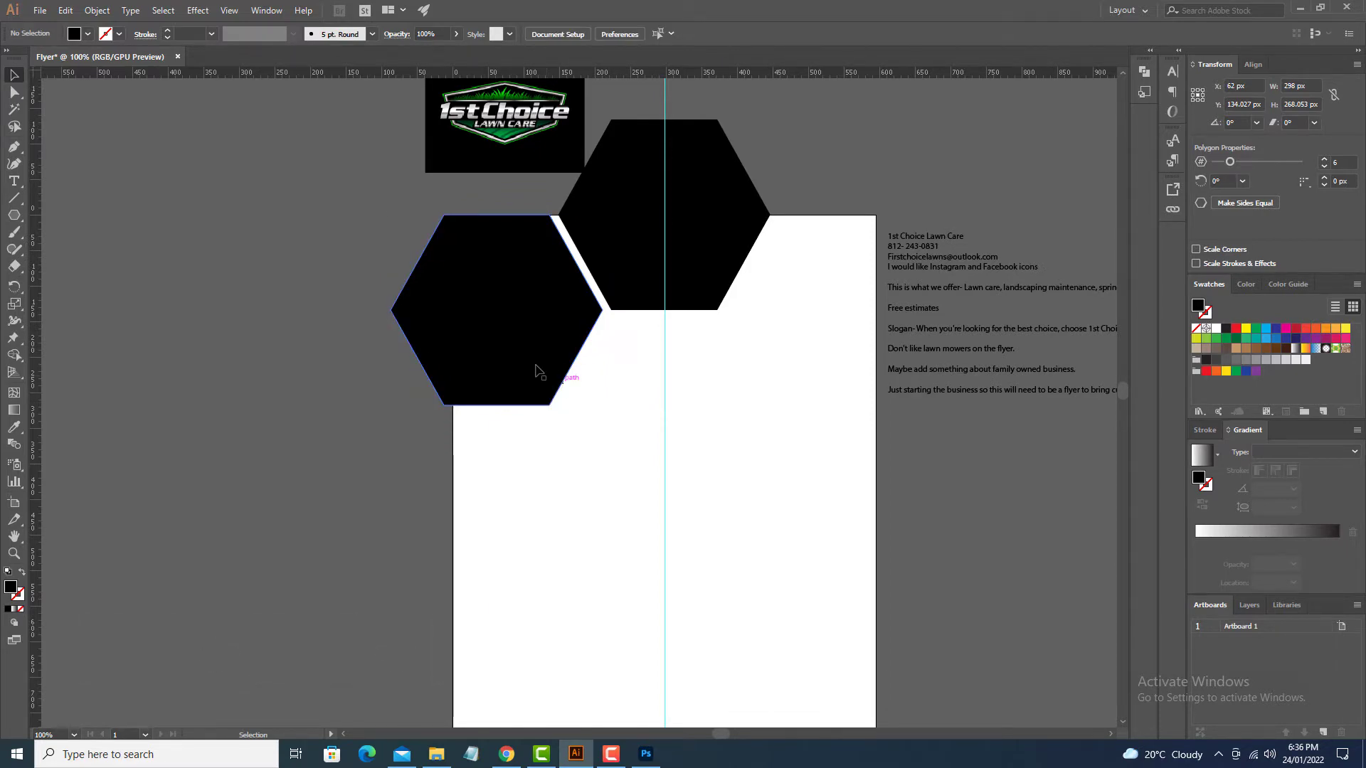
Step: Select the left hexagon to mirror it
key("ctrl+semicolon")
key("v")
left_click(527, 366)
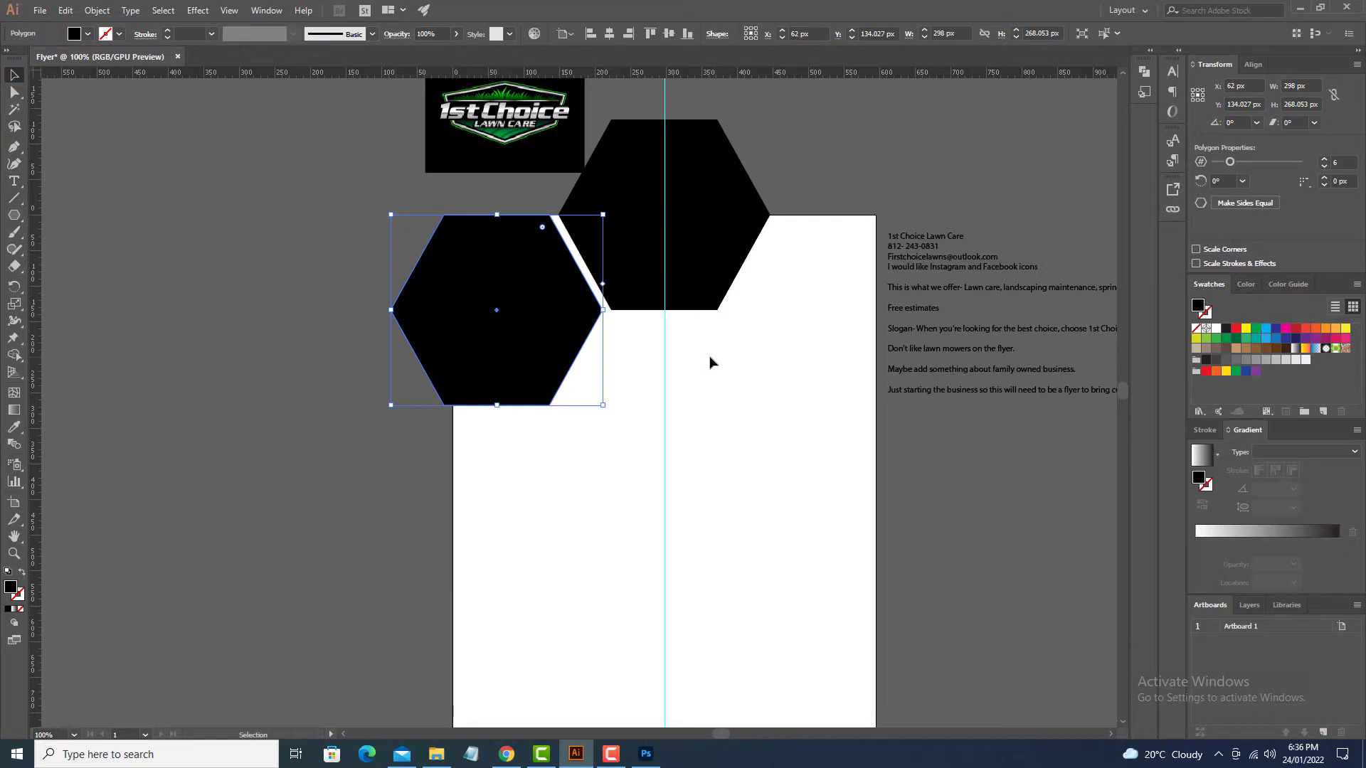
key("o")
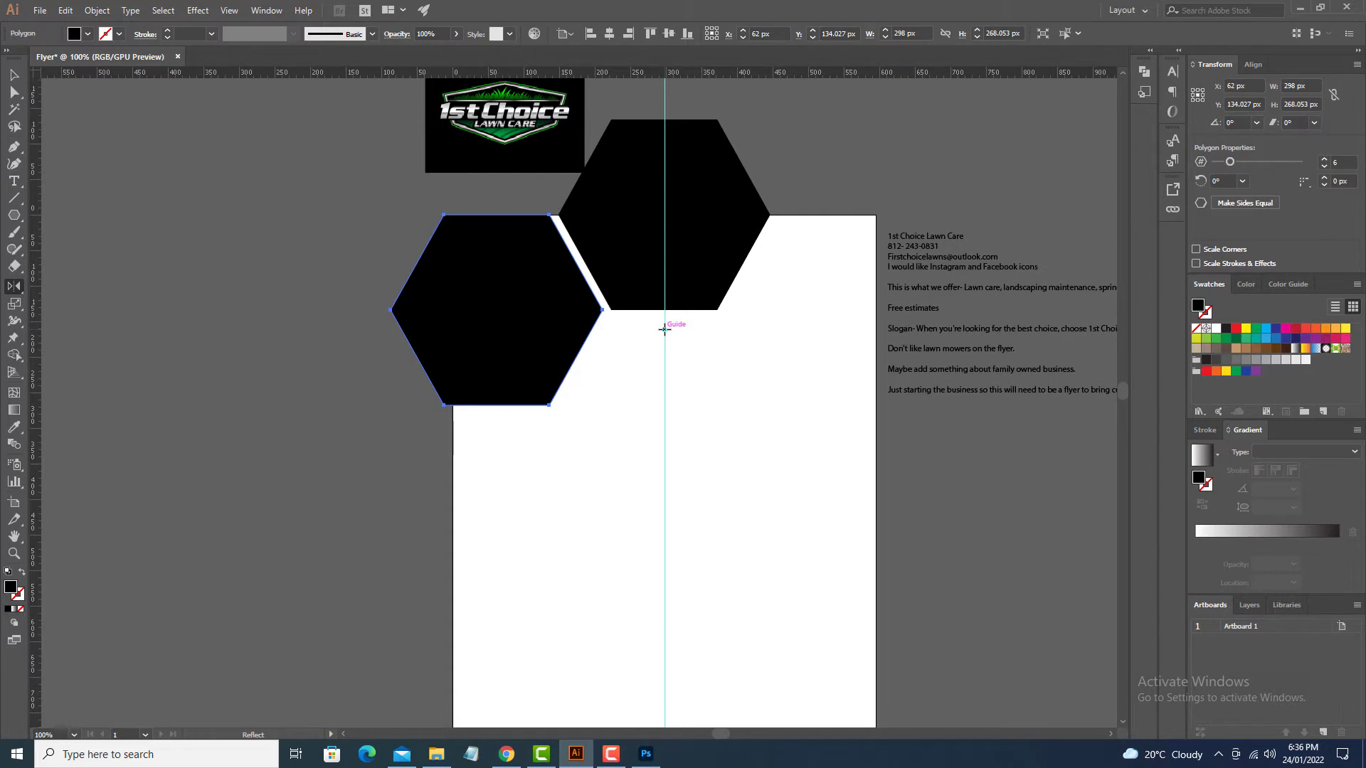
Step: Make a mirrored copy of the left hexagon across the centre guide on the right
left_click(664, 330, "alt")
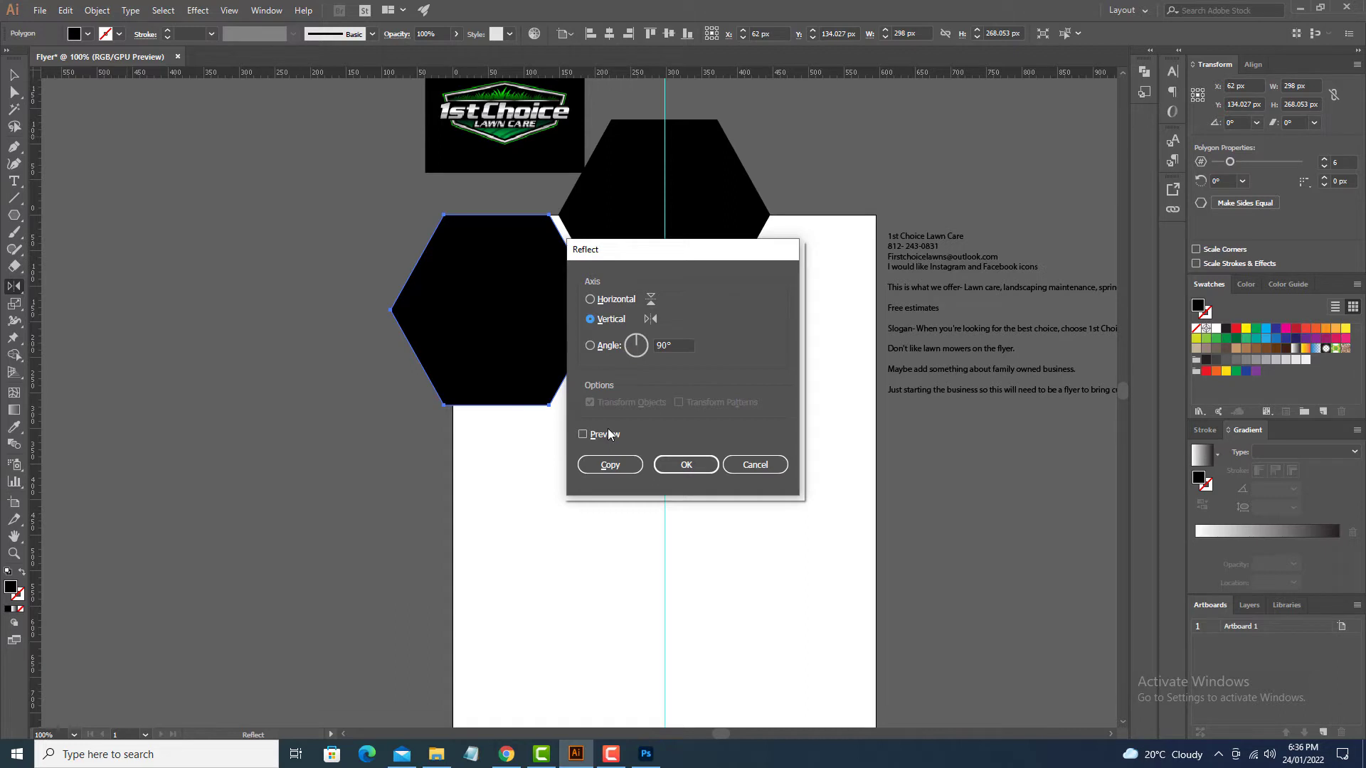
left_click(610, 465)
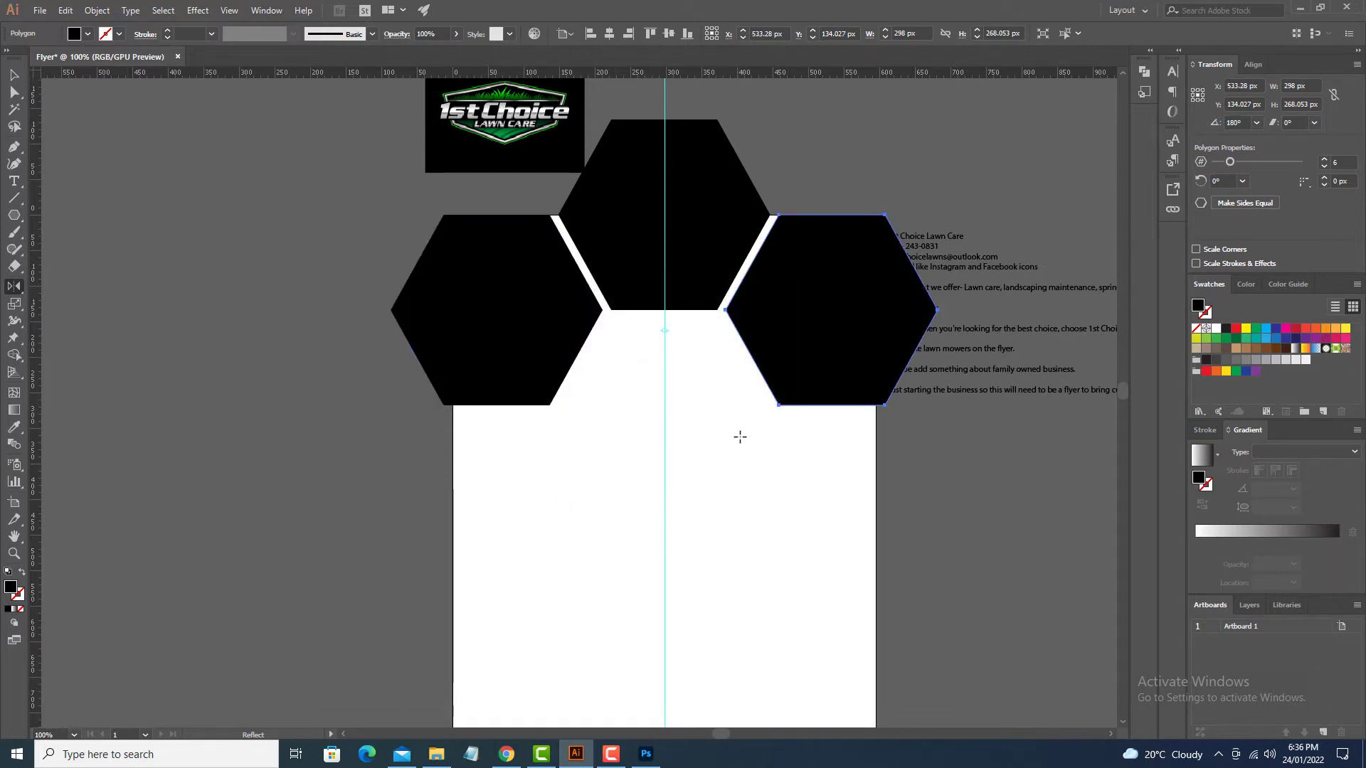
key("v")
left_click(726, 471)
left_click_drag(725, 474, 751, 424)
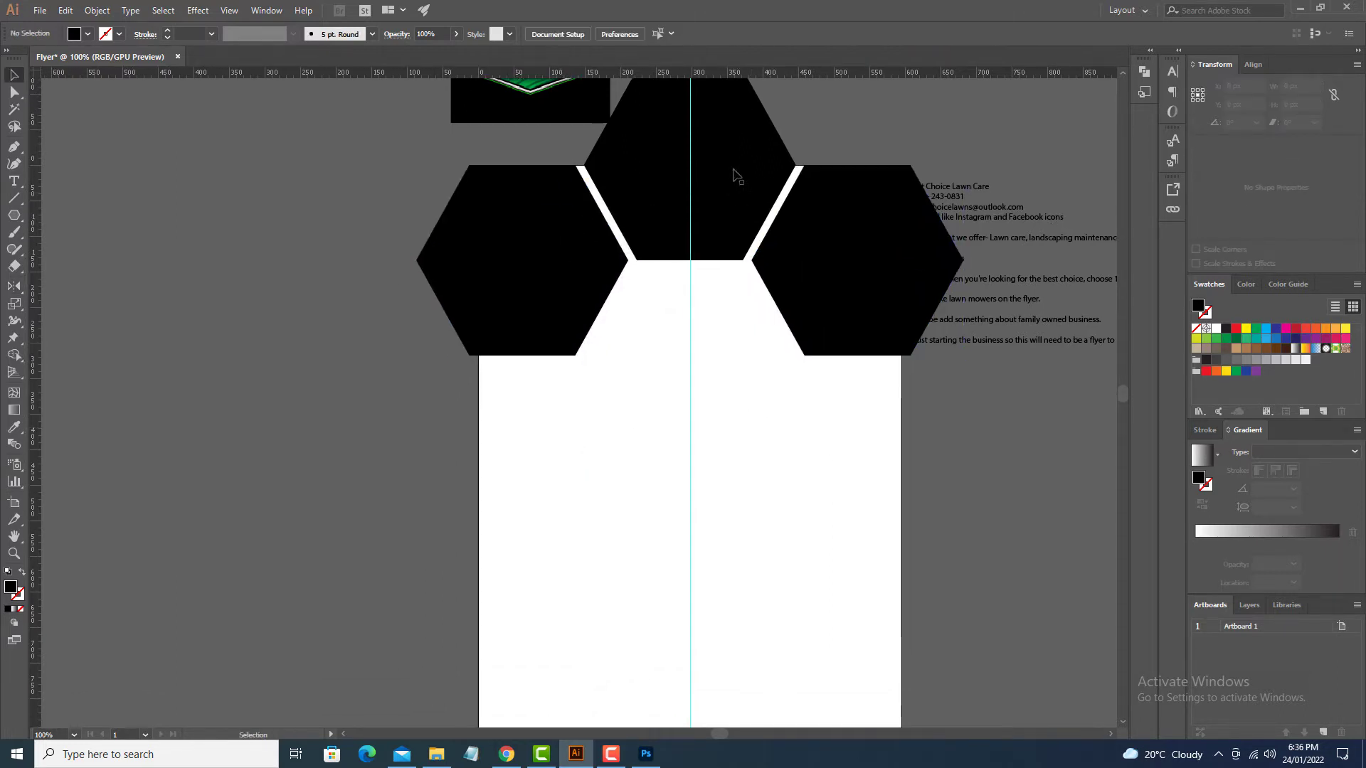
left_click(811, 260)
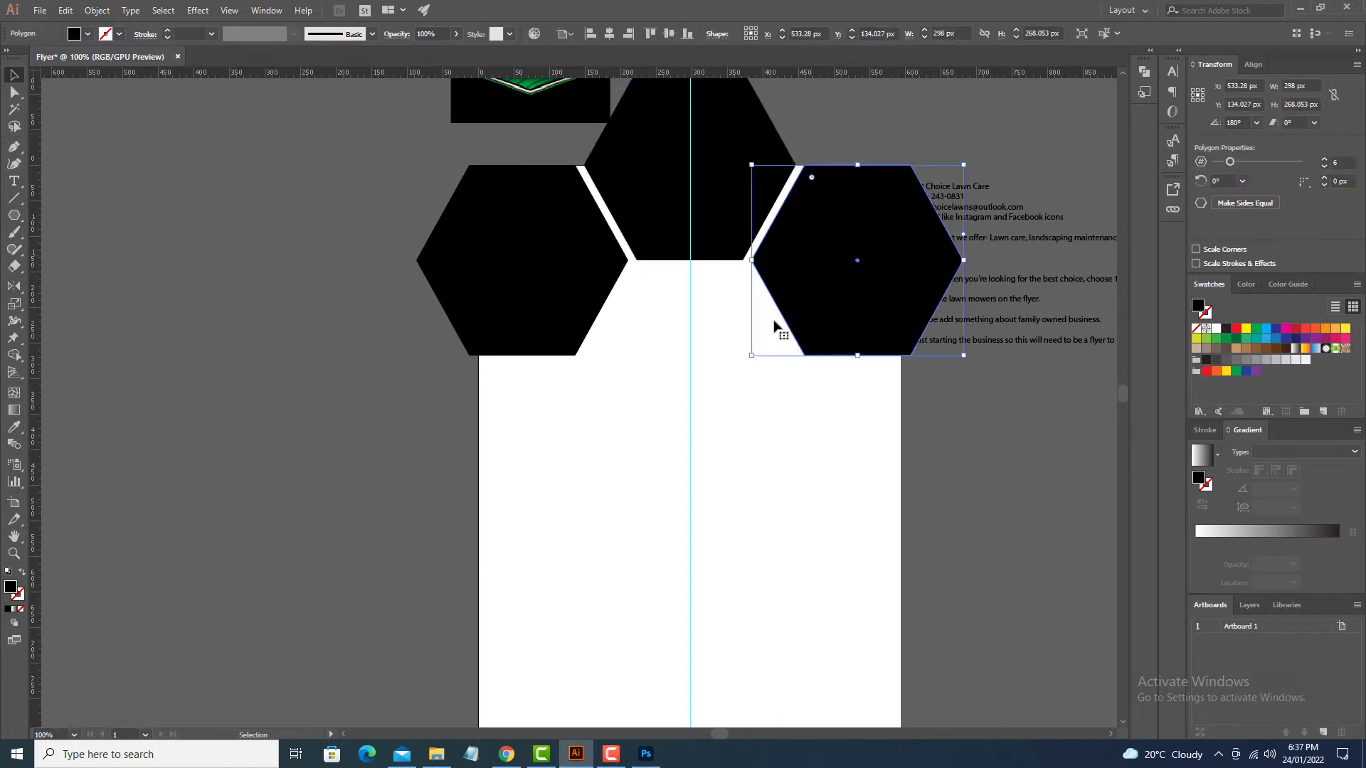
left_click(723, 359)
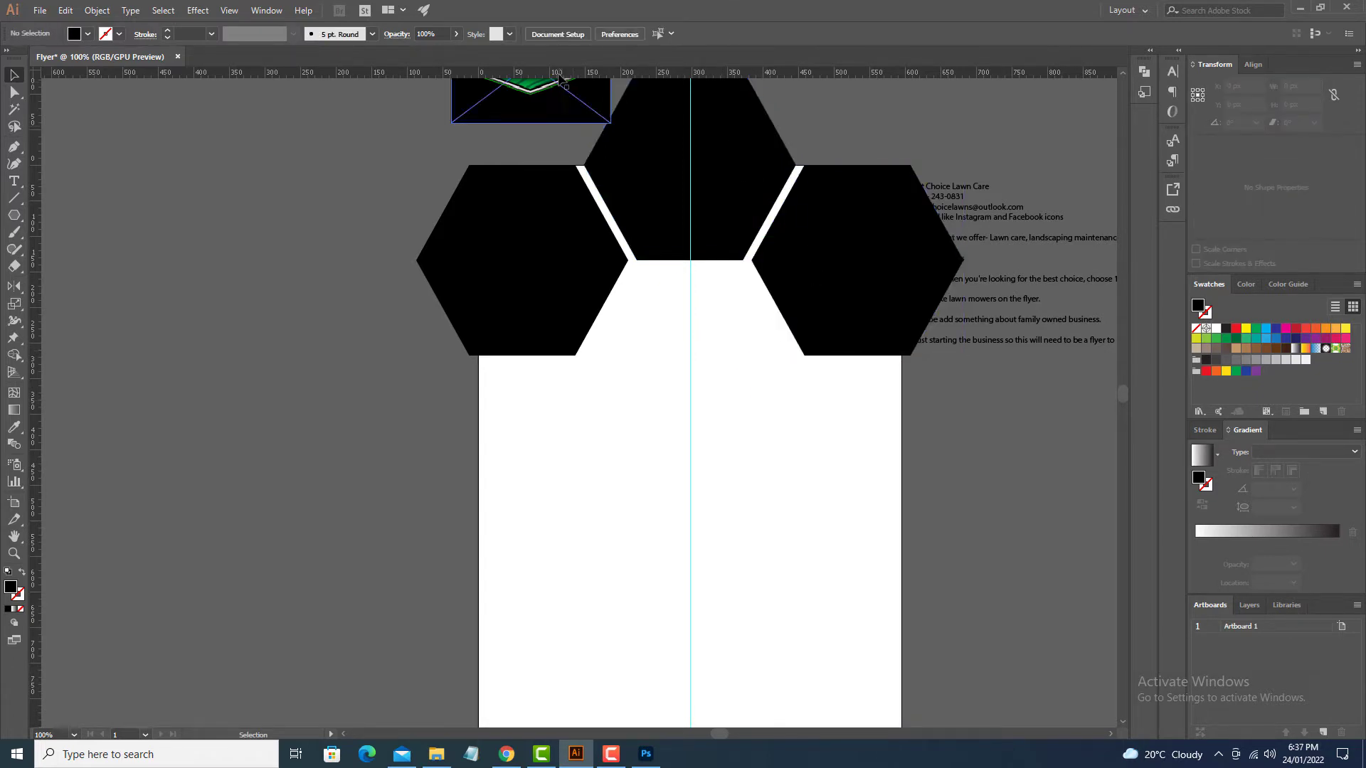
Step: Add a horizontal guide, raise the top hexagon 14 px, copy it flipped horizontally, place the logo on top
left_click_drag(562, 72, 628, 261)
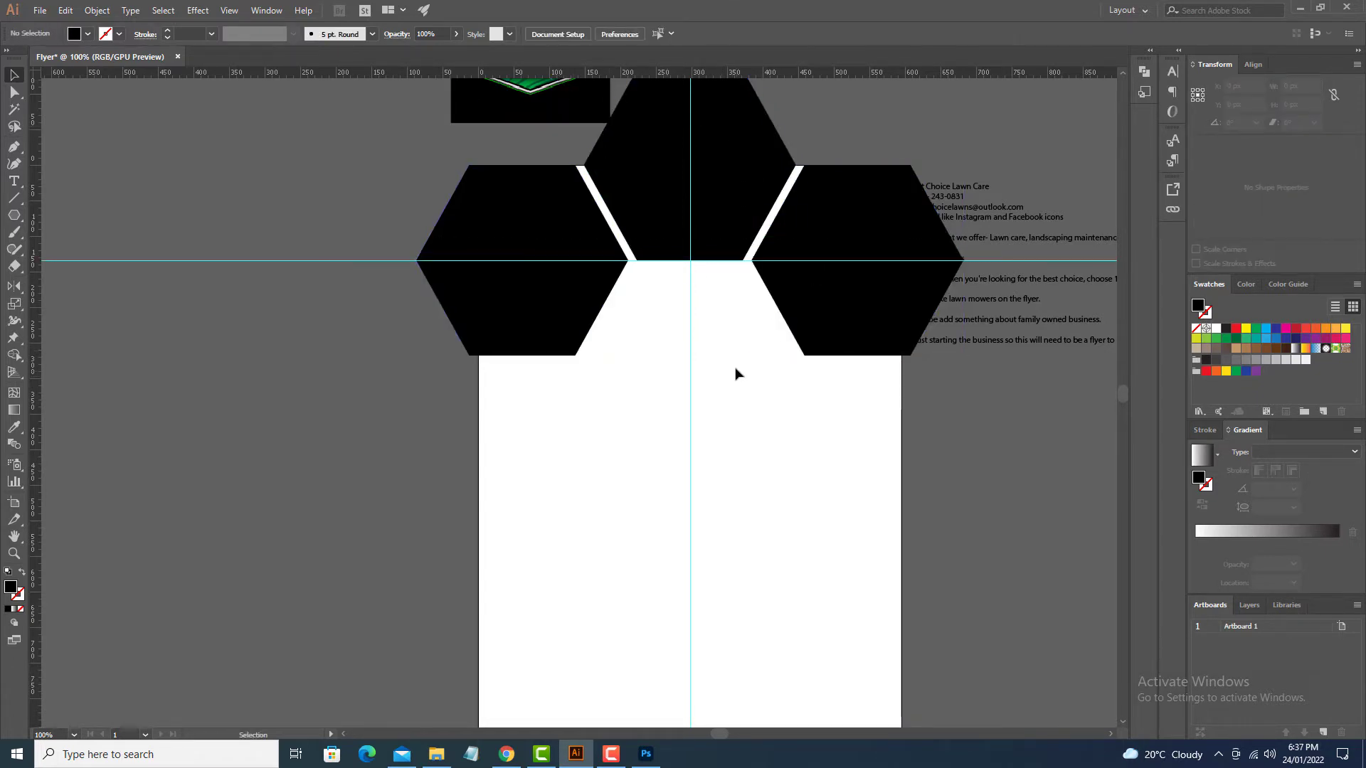
left_click_drag(723, 197, 720, 187)
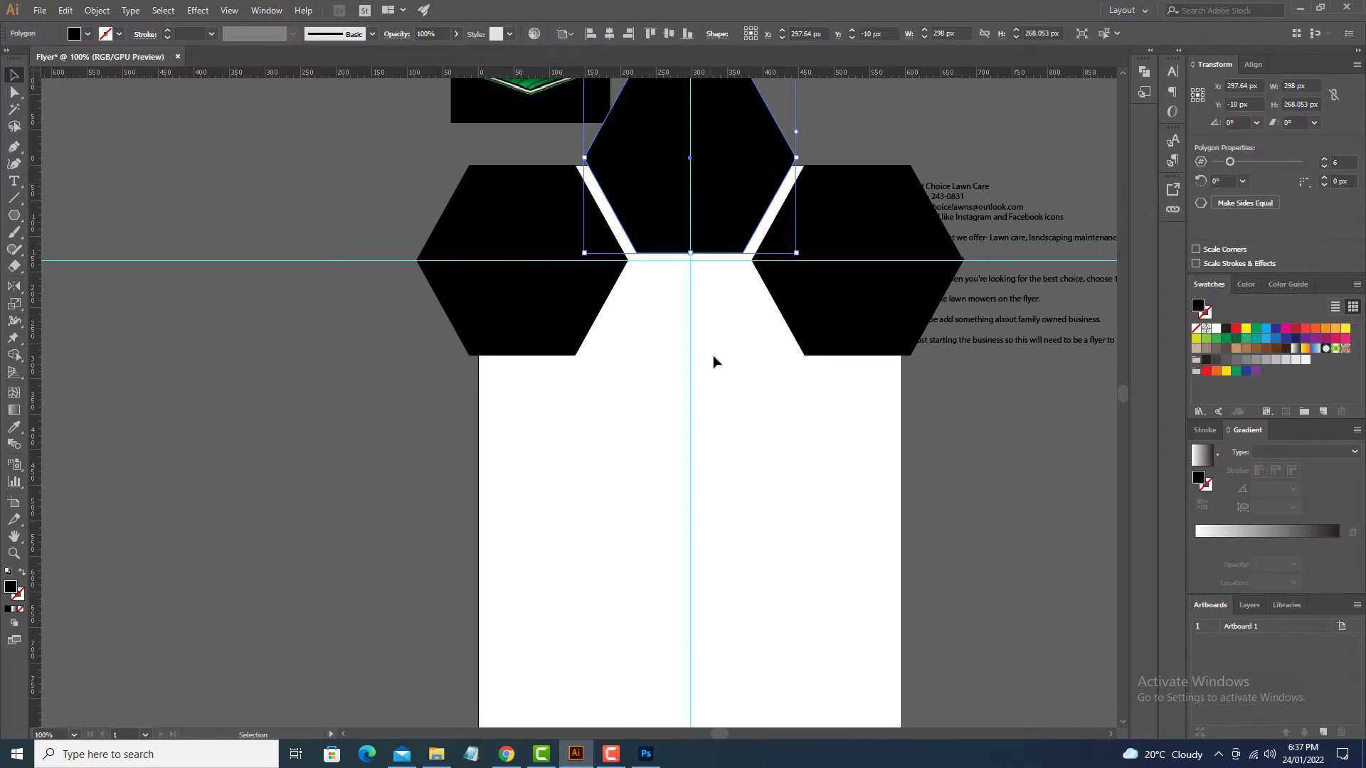
key("o")
left_click(673, 260, "alt")
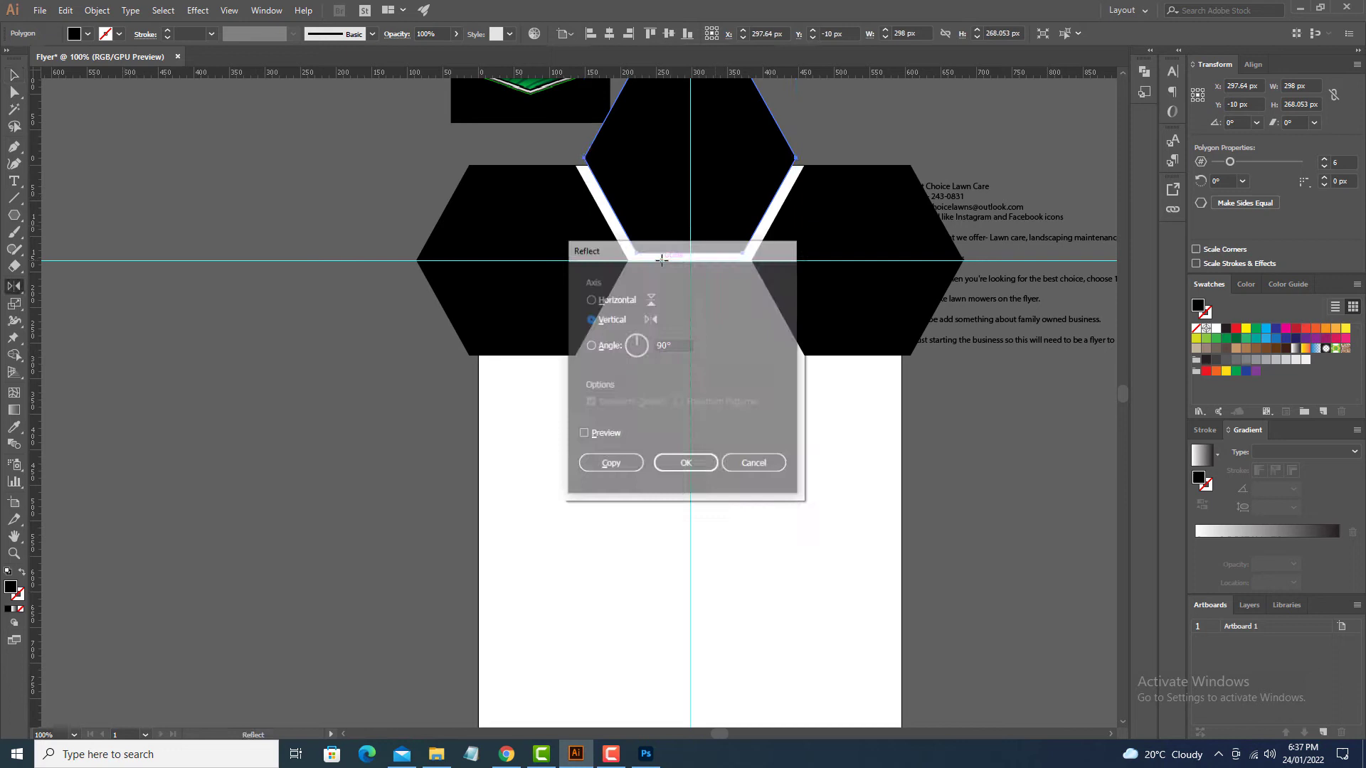
left_click(617, 300)
left_click(609, 465)
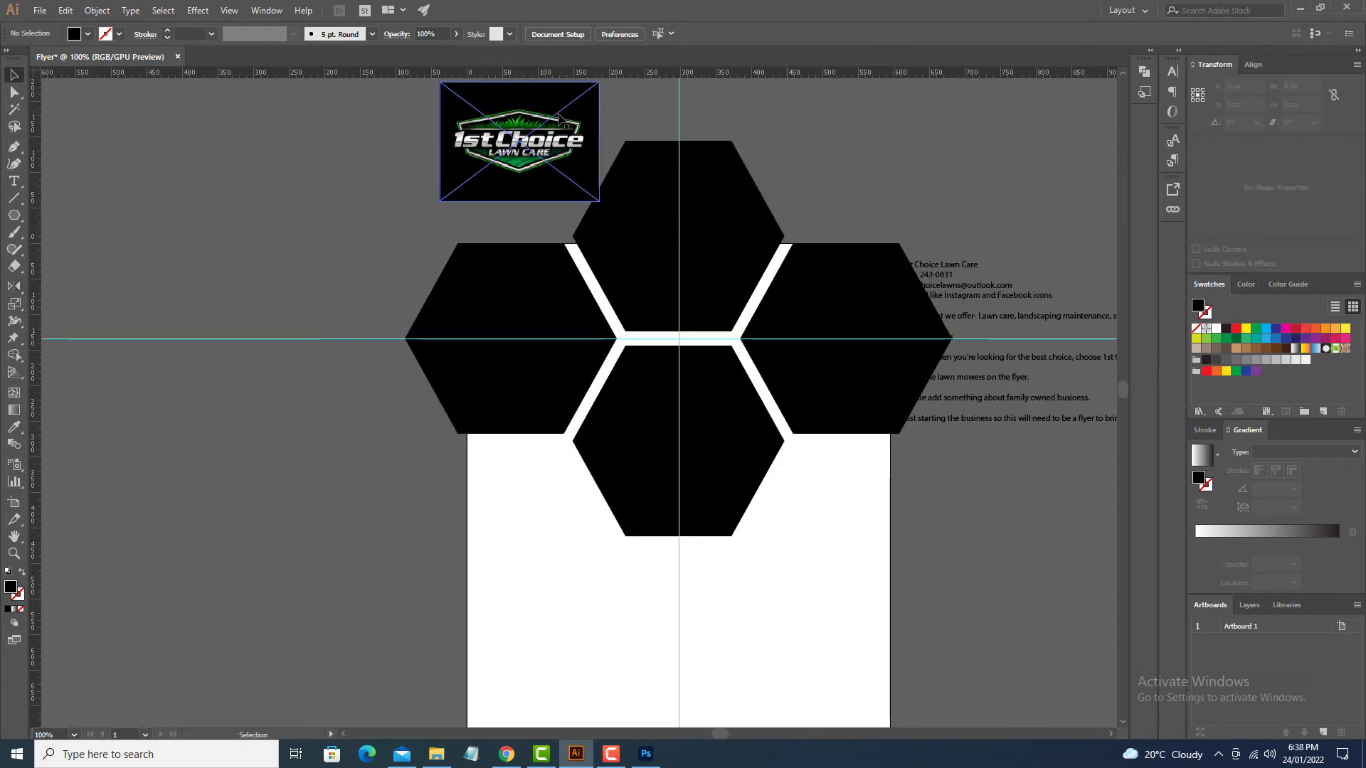
left_click_drag(555, 120, 715, 252)
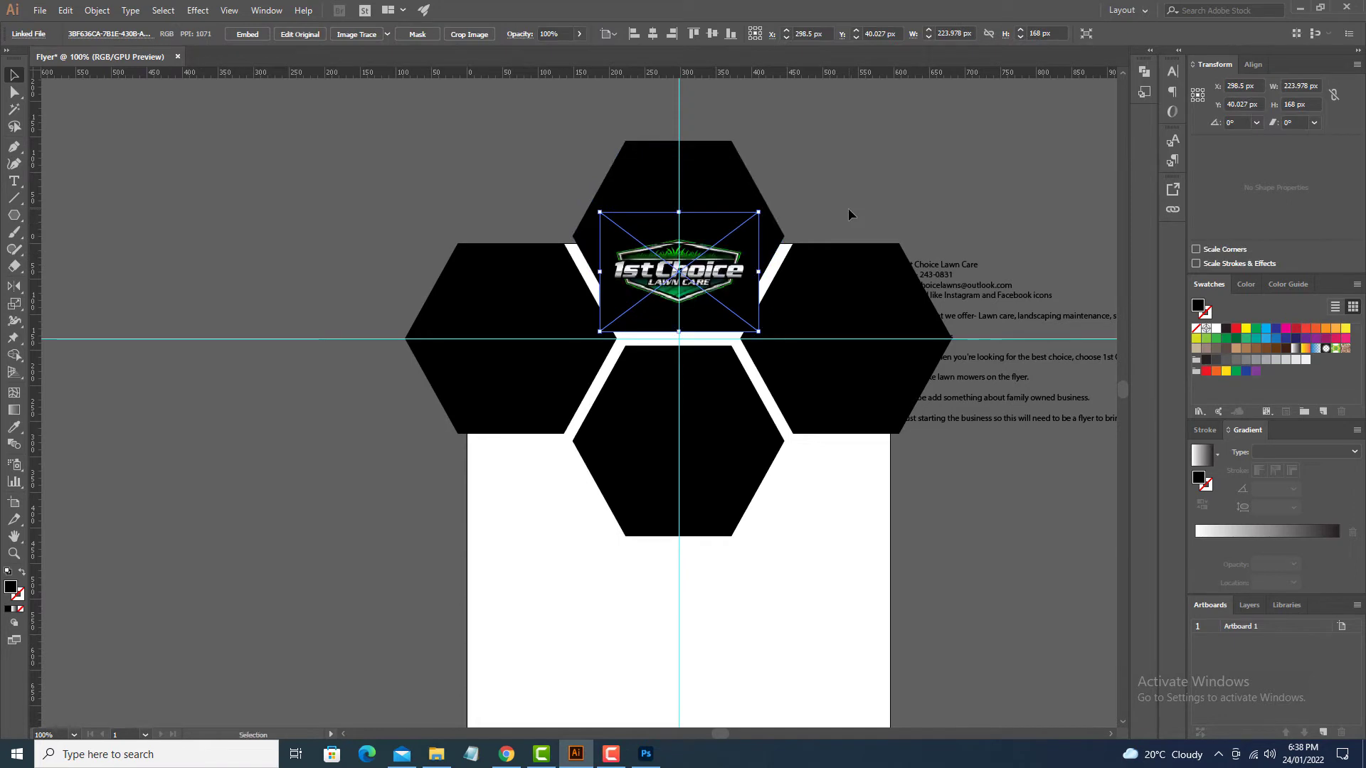
Step: Lower the logo 20 px and paste a copy of the top hexagon in front, arranging its stacking
left_click(853, 186)
left_click_drag(737, 213, 737, 230)
left_click(719, 201)
key("ctrl+f")
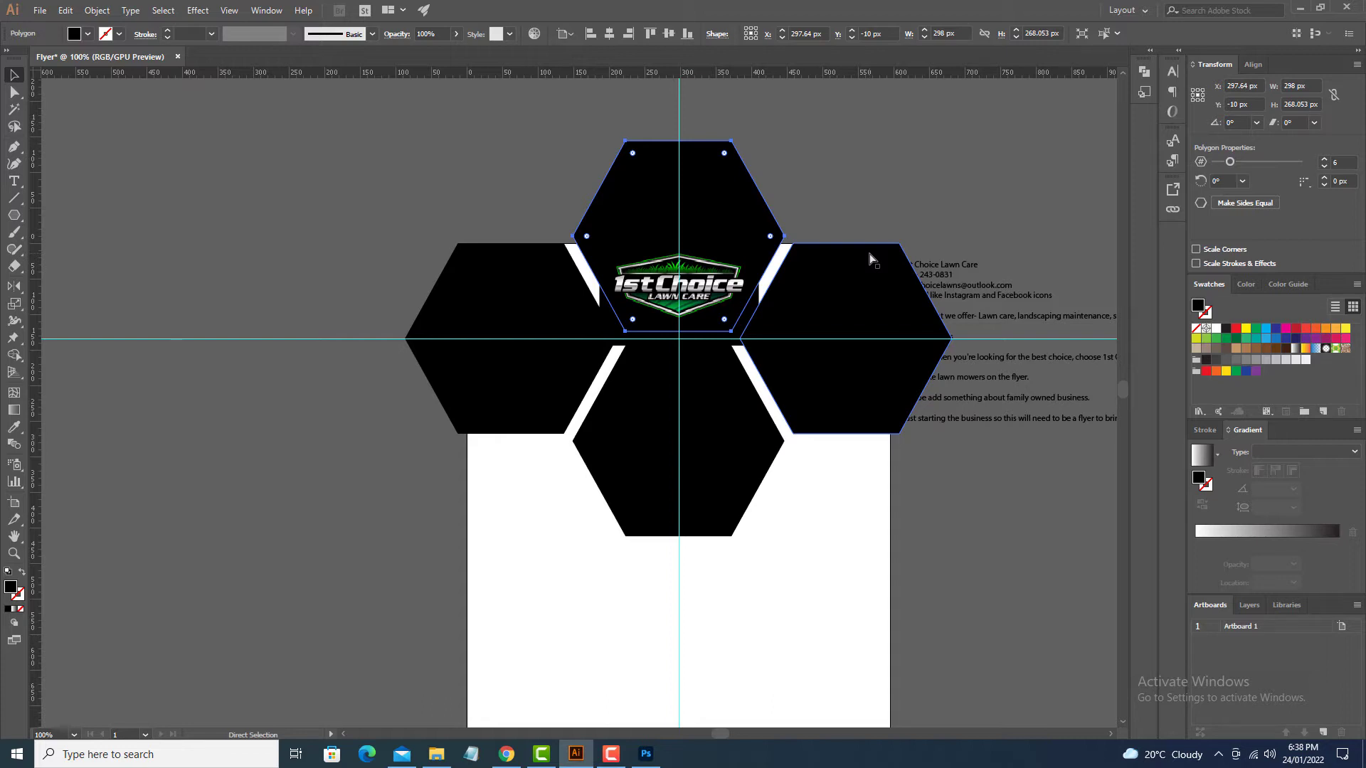
key("ctrl+shift+bracketright")
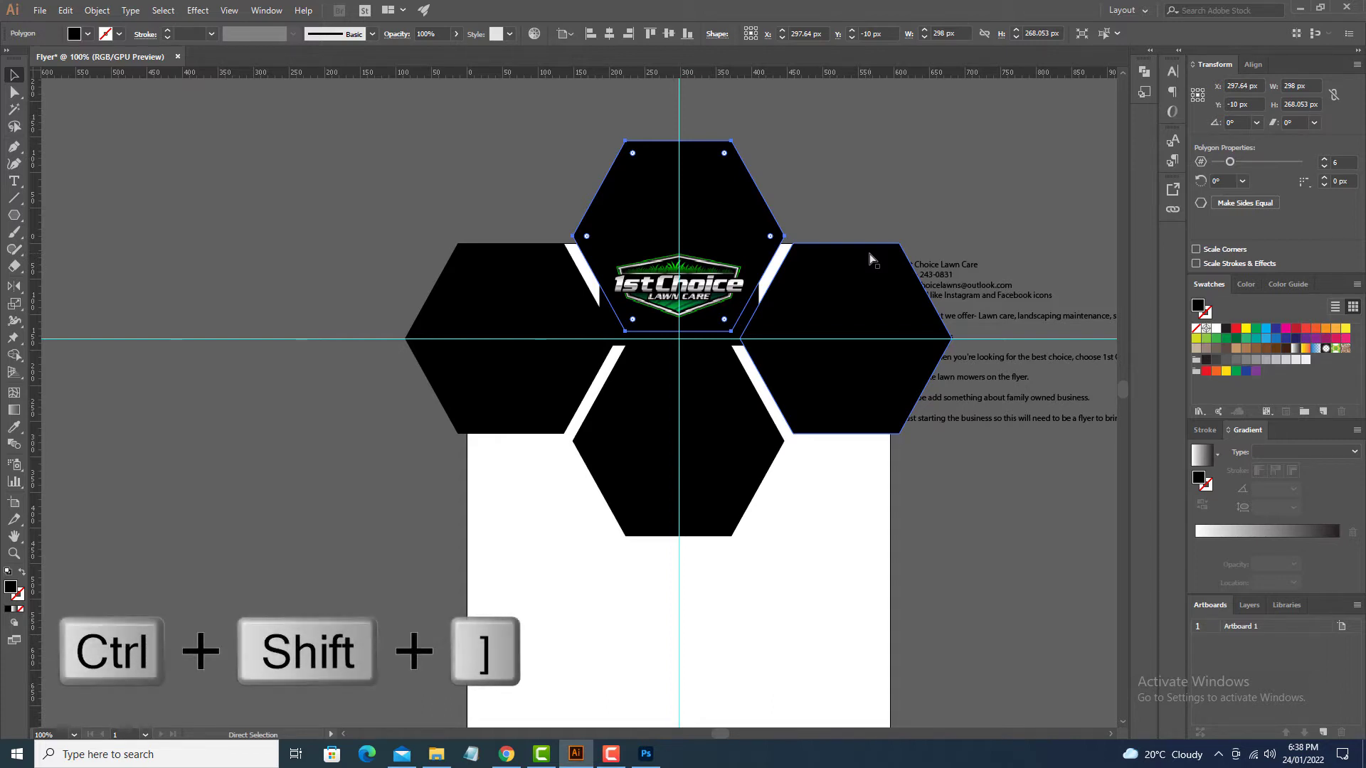
key("v")
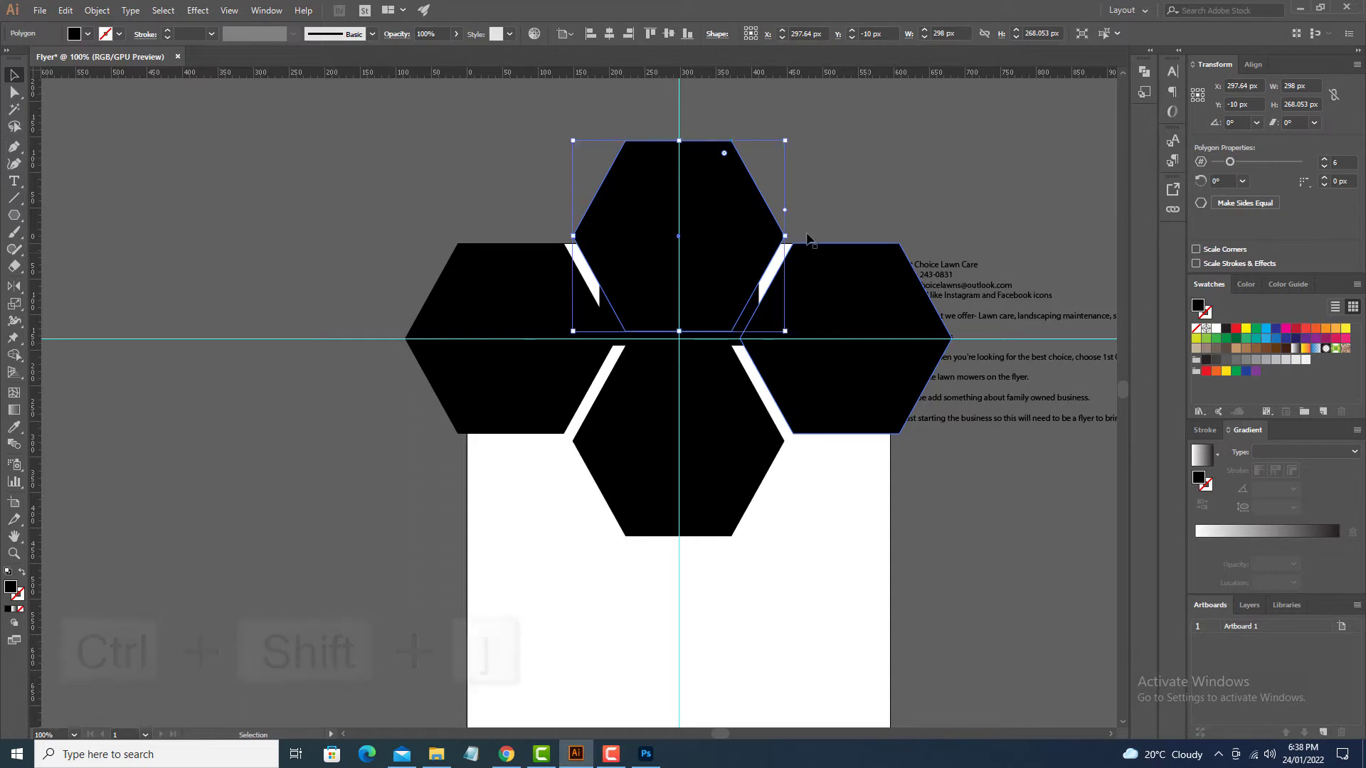
key("ctrl+shift+bracketleft")
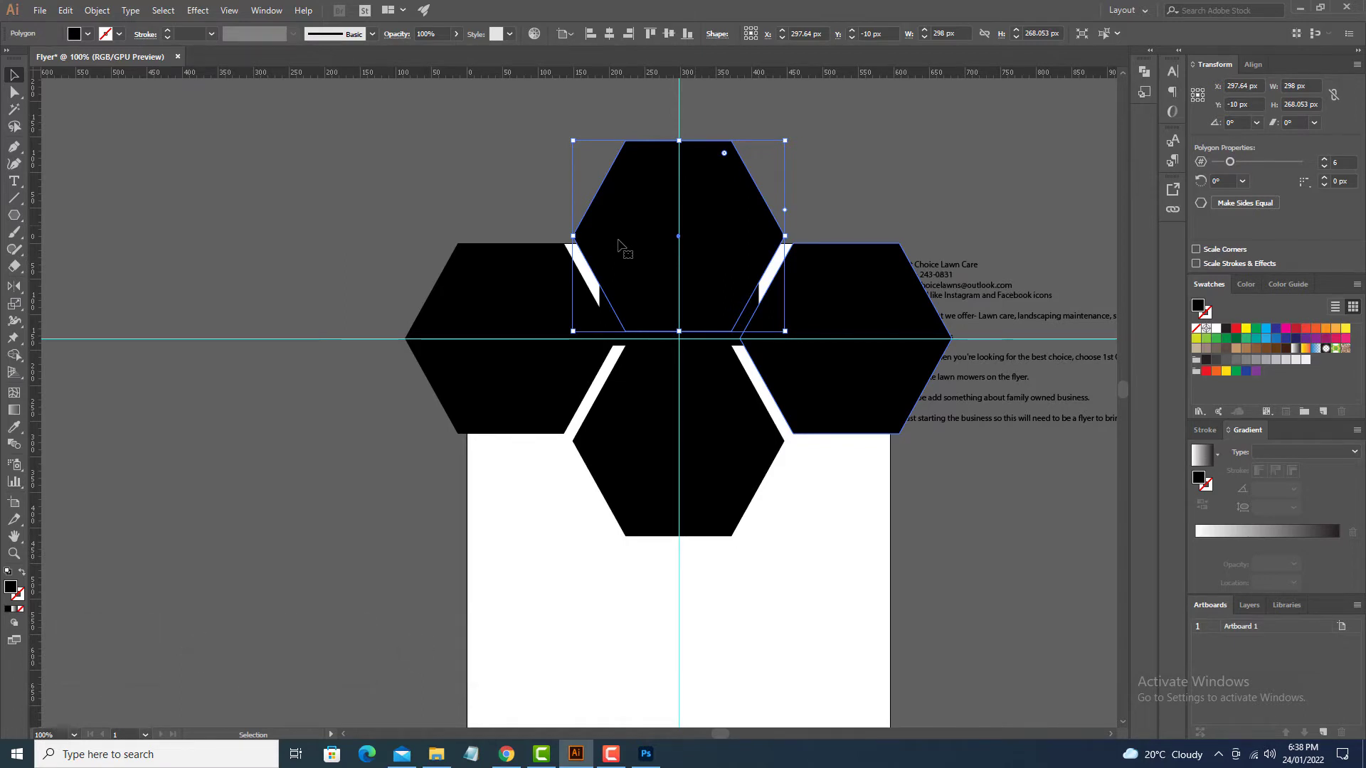
Step: Set the hexagon copy's fill to None and make a clipping mask with the logo
left_click(21, 610)
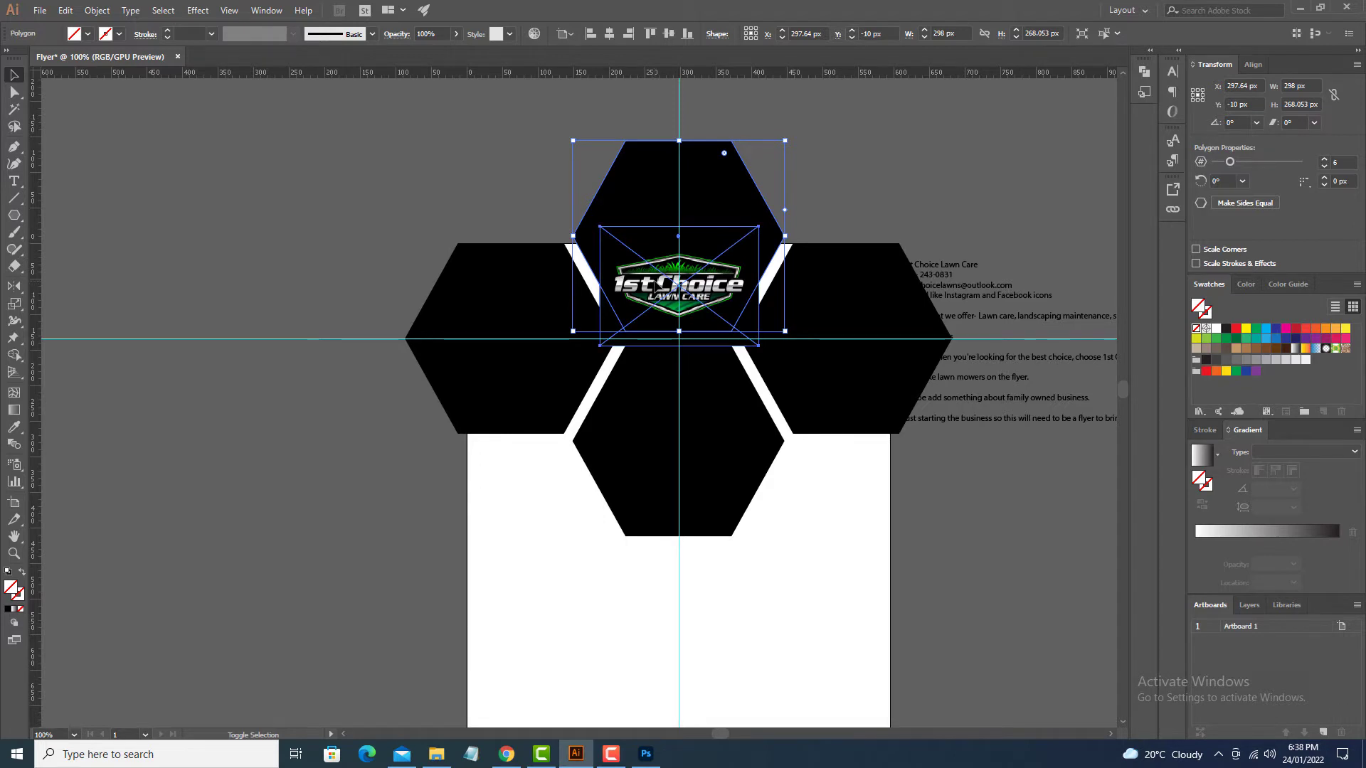
left_click(656, 286, "shift")
right_click(655, 283)
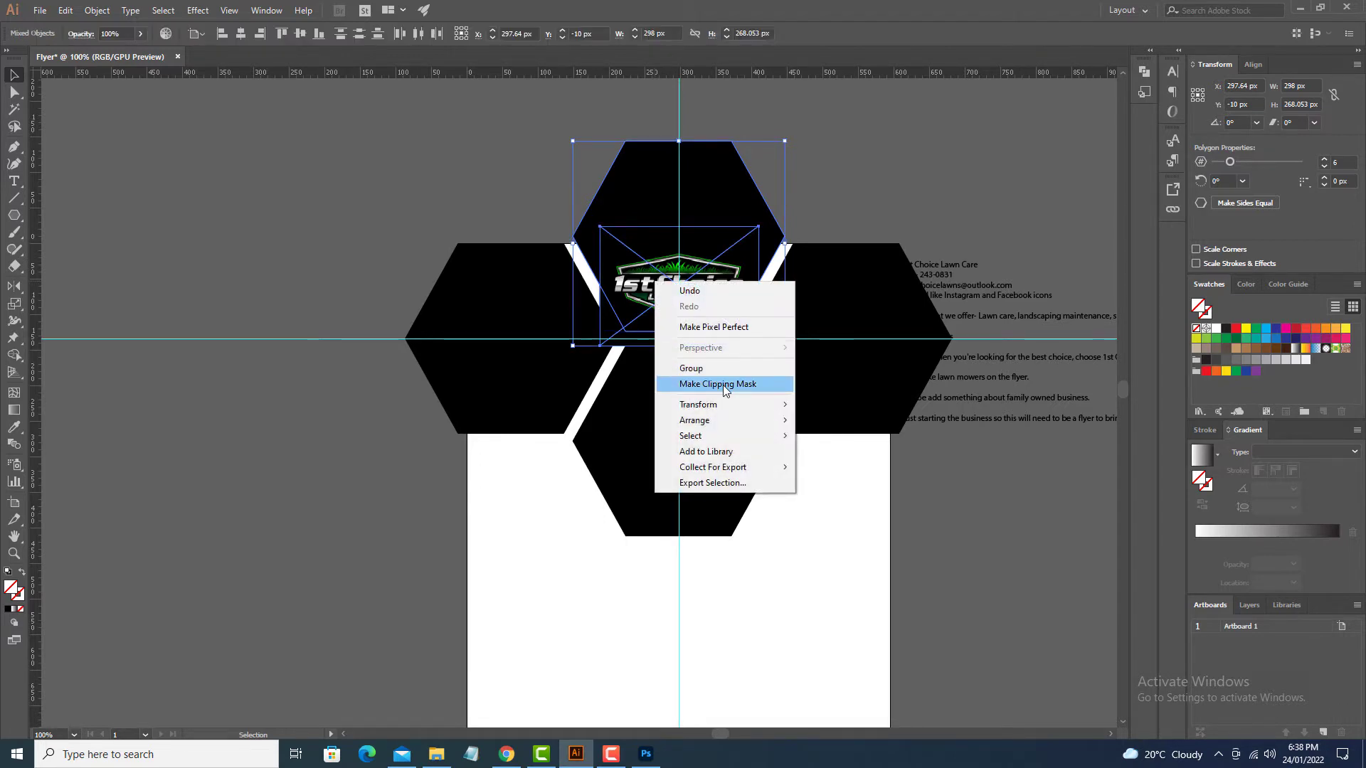
left_click(725, 388)
left_click(855, 506)
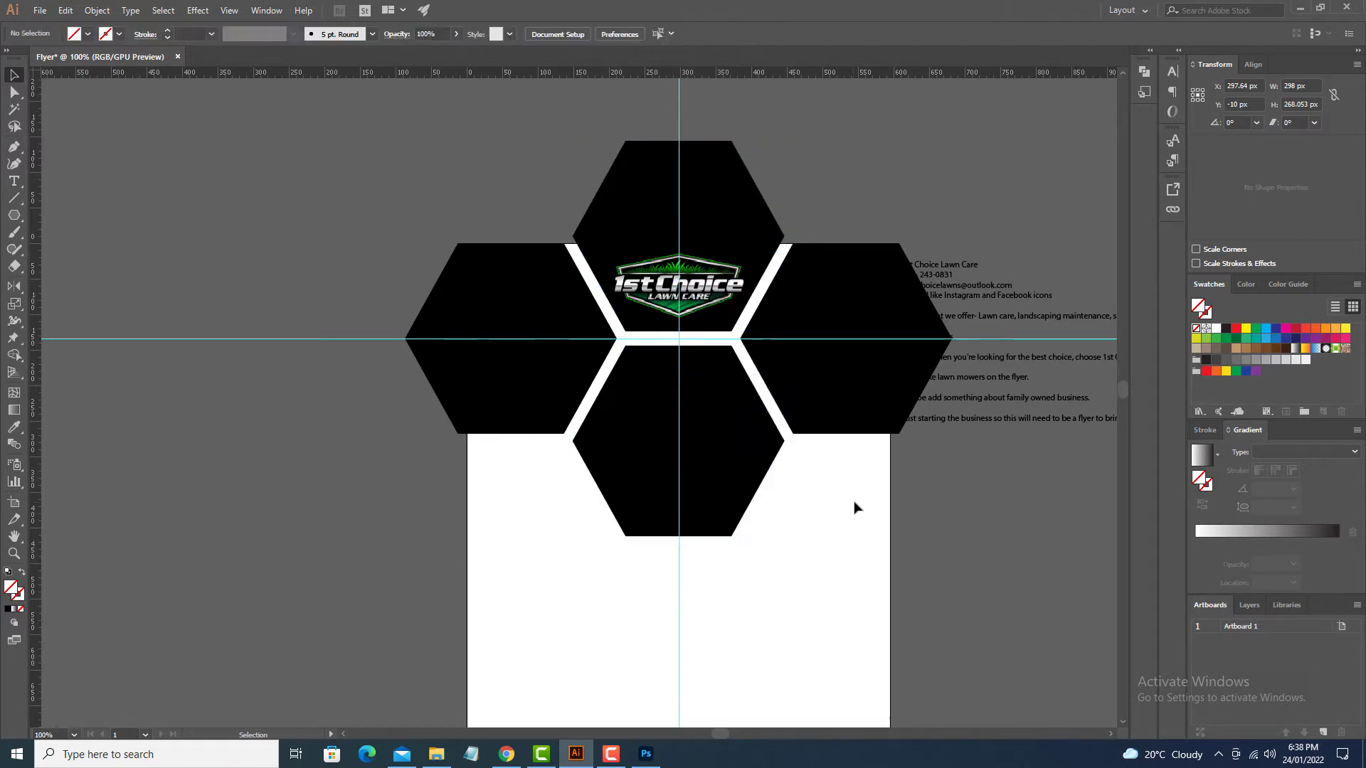
Step: Zoom into the hexagon cluster and select the bottom hexagon
key("space")
left_click_drag(852, 498, 870, 493)
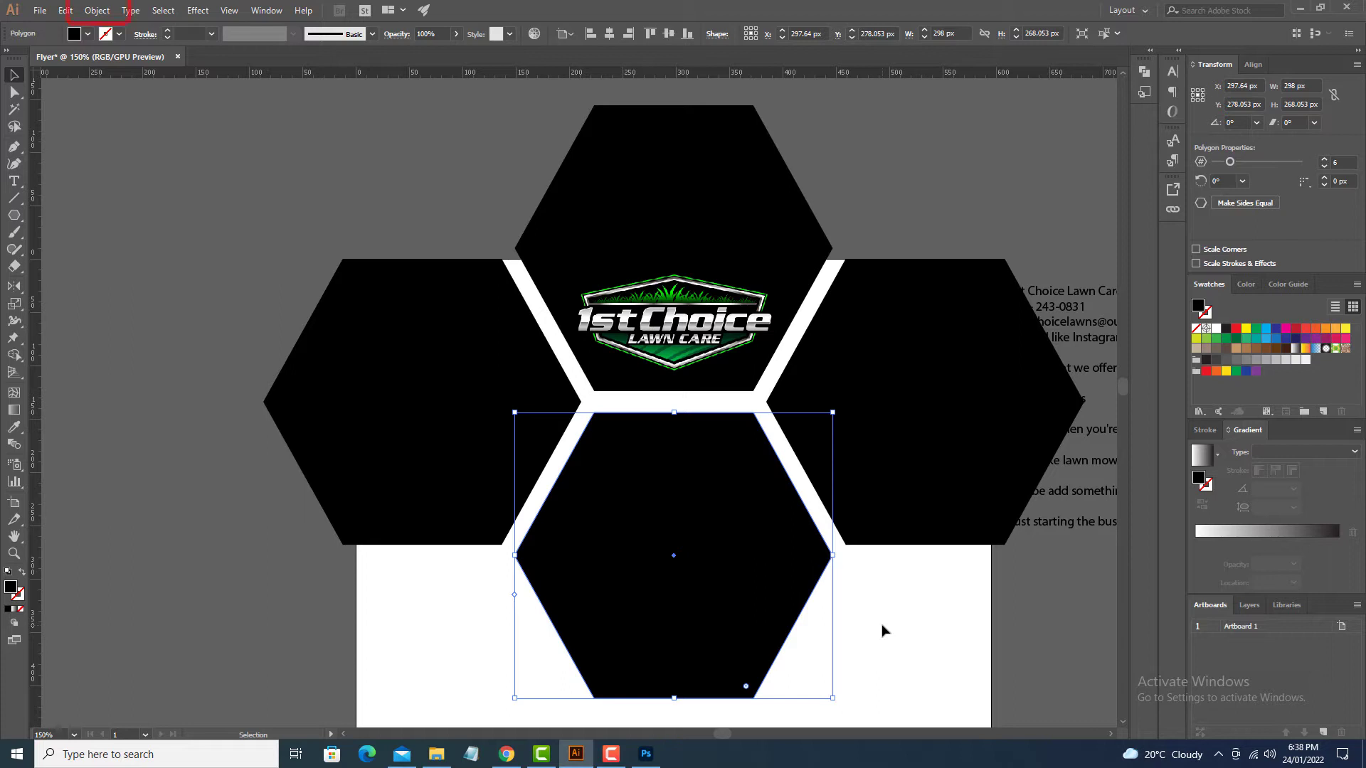
left_click(97, 10)
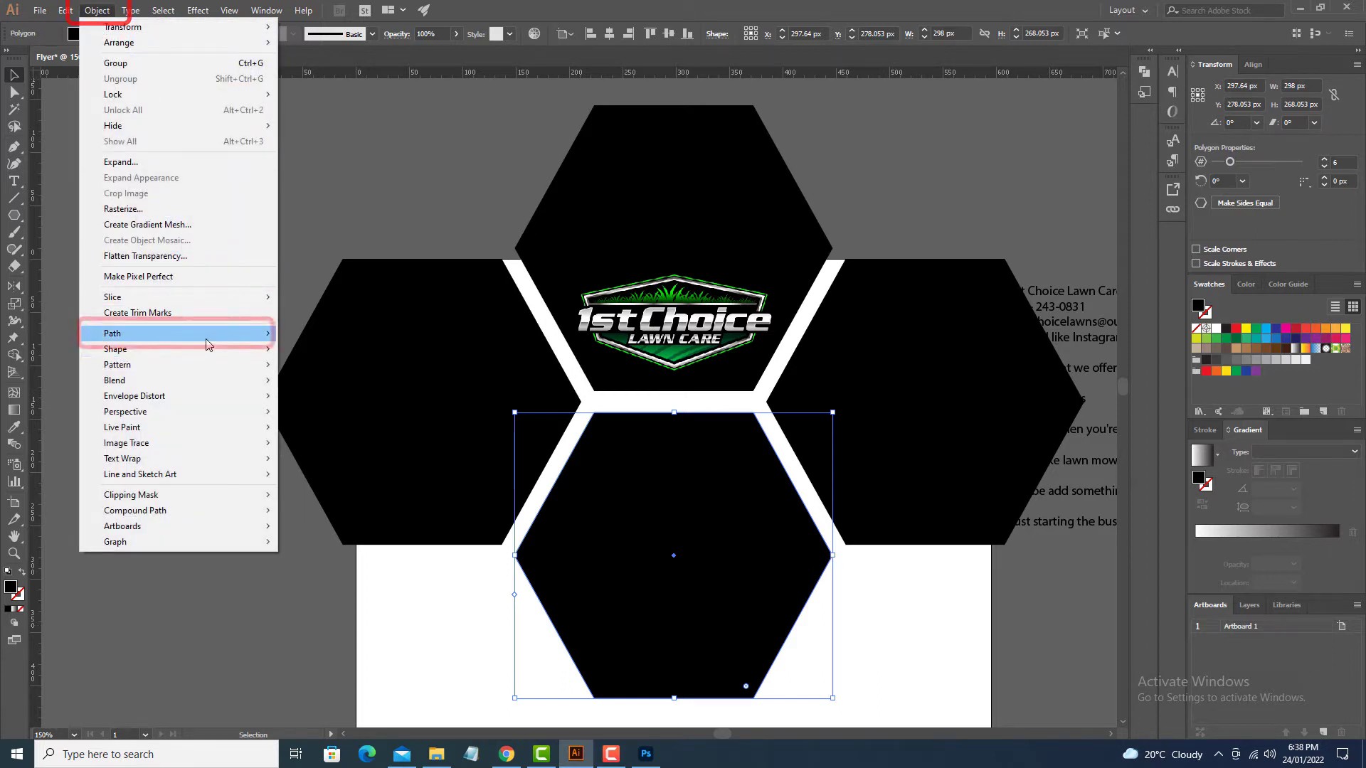
Step: Apply a 7 px Offset Path to the bottom hexagon after previewing 5 px
mouse_move(210, 339)
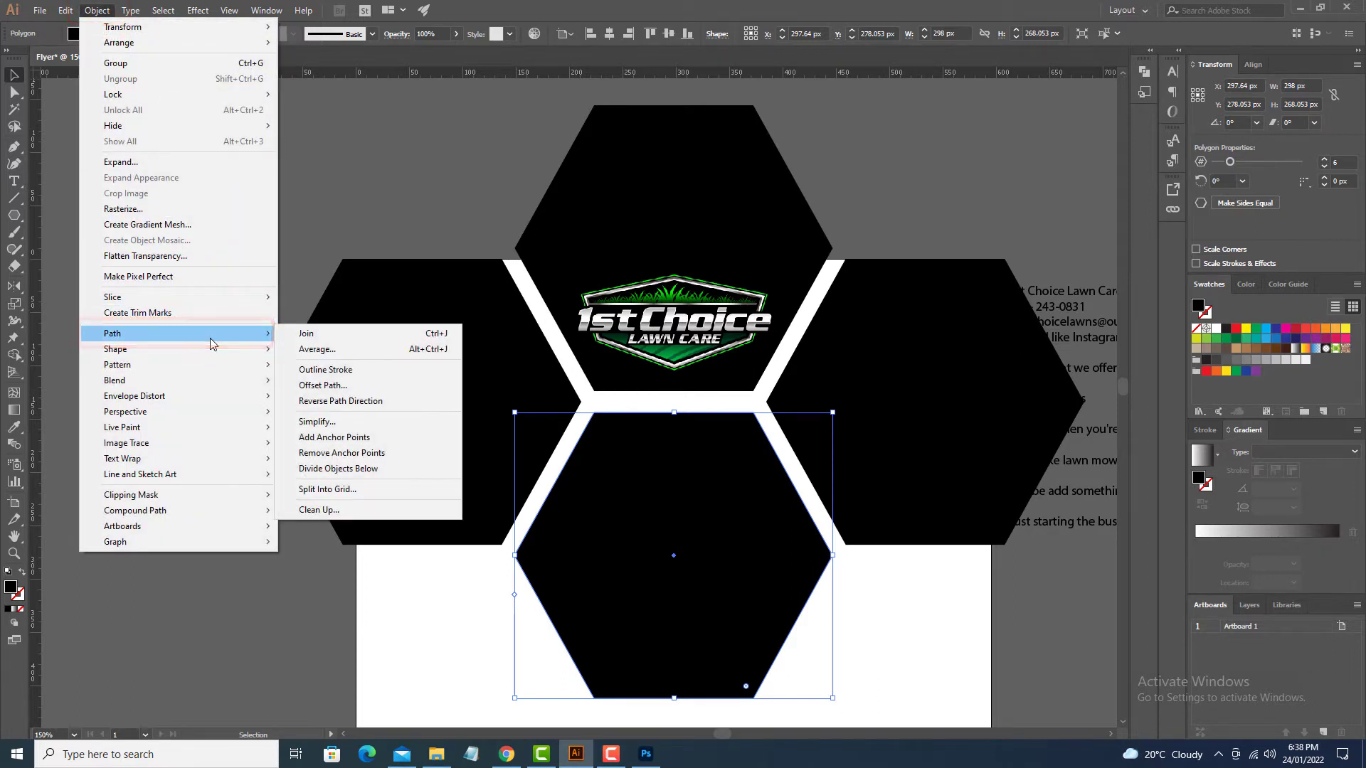
left_click(323, 385)
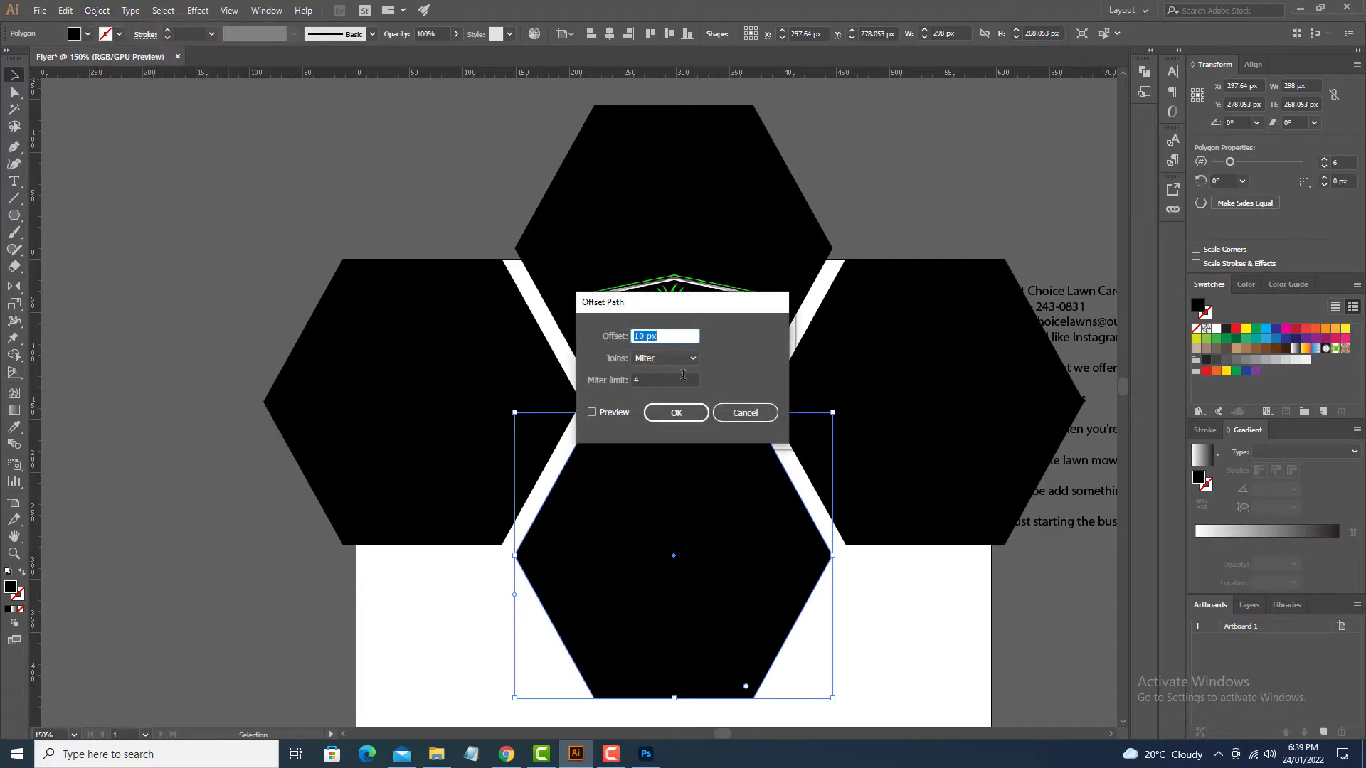
left_click(592, 412)
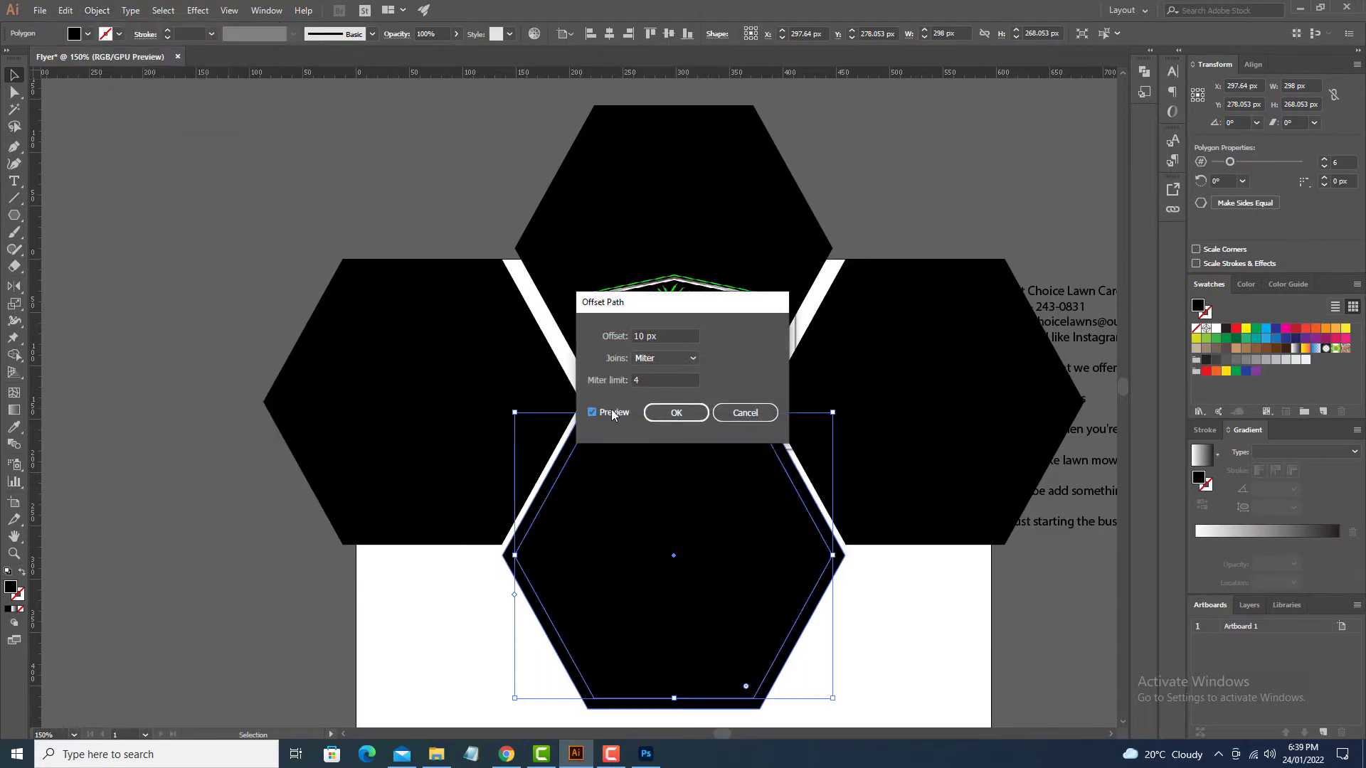
double_click(631, 335)
type("5")
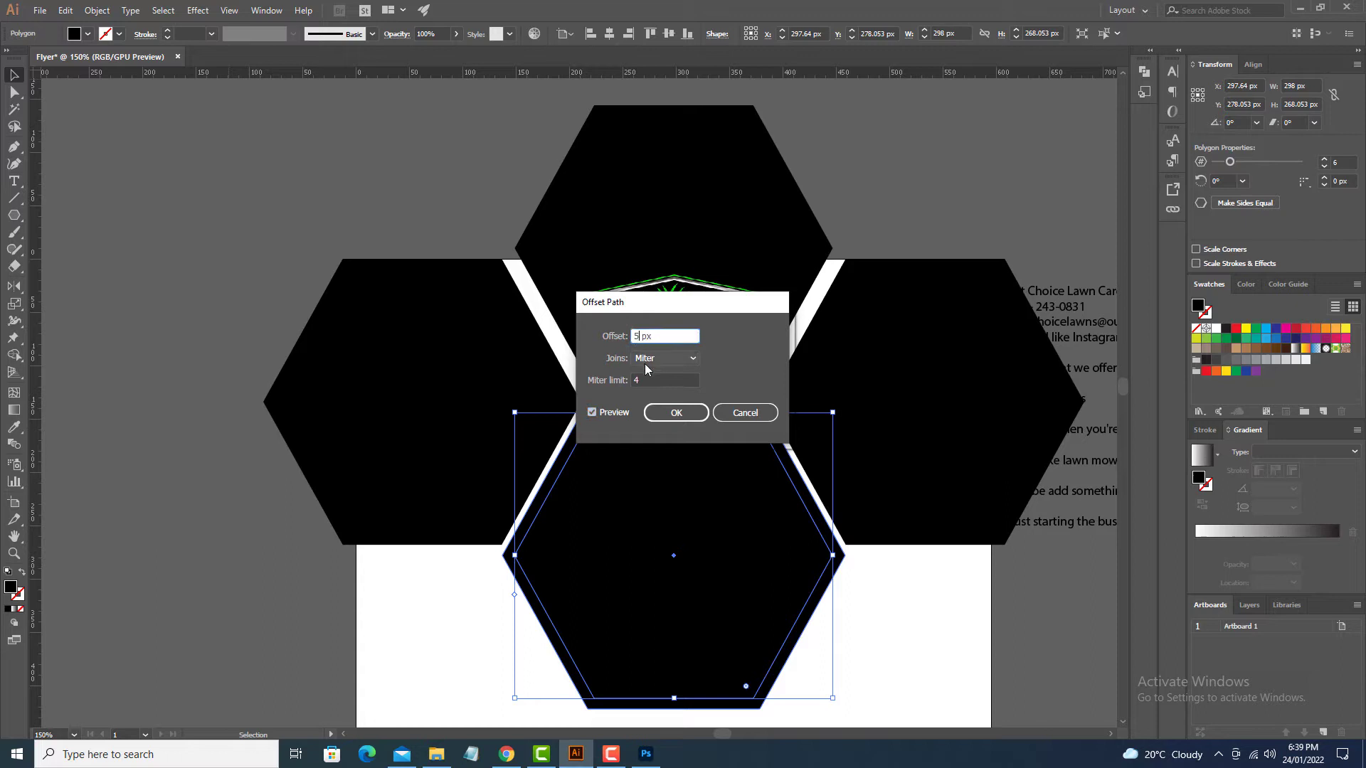
left_click(592, 412)
left_click(592, 412)
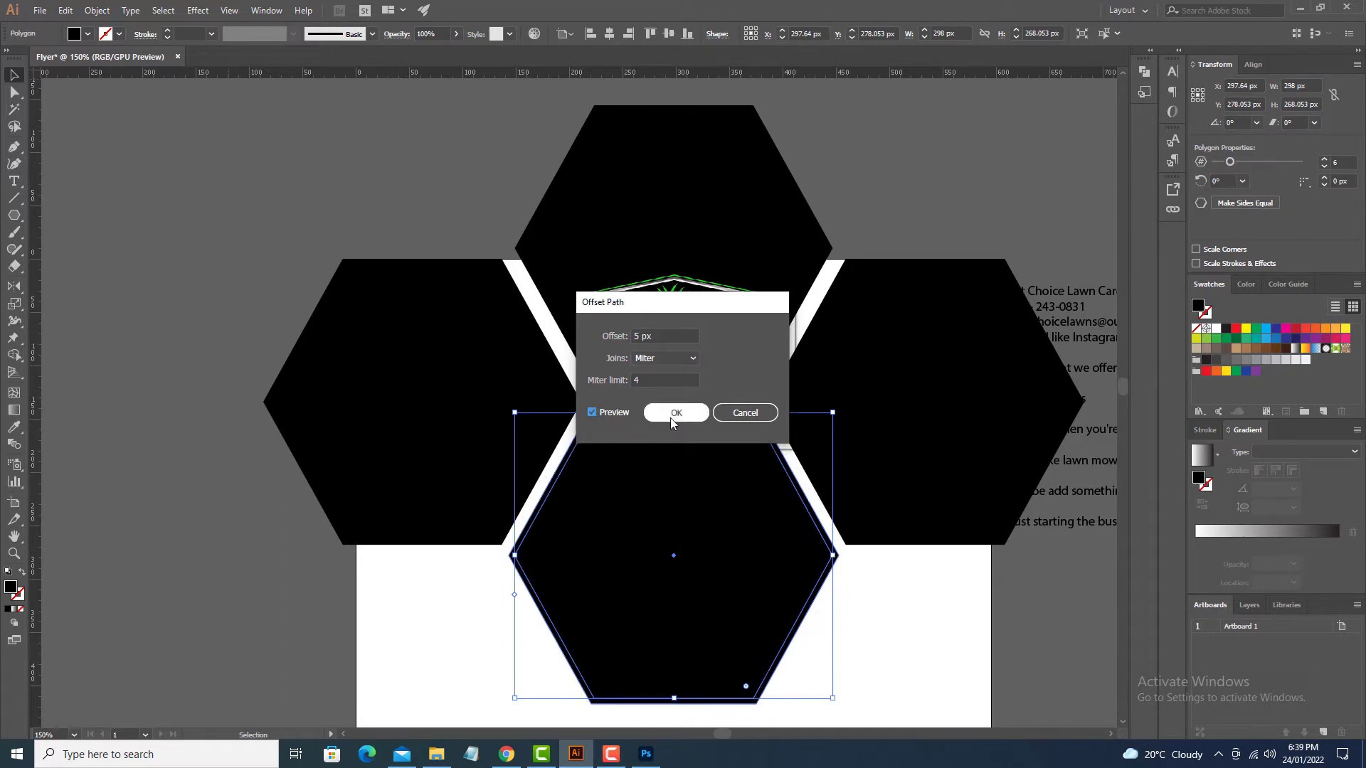
double_click(630, 335)
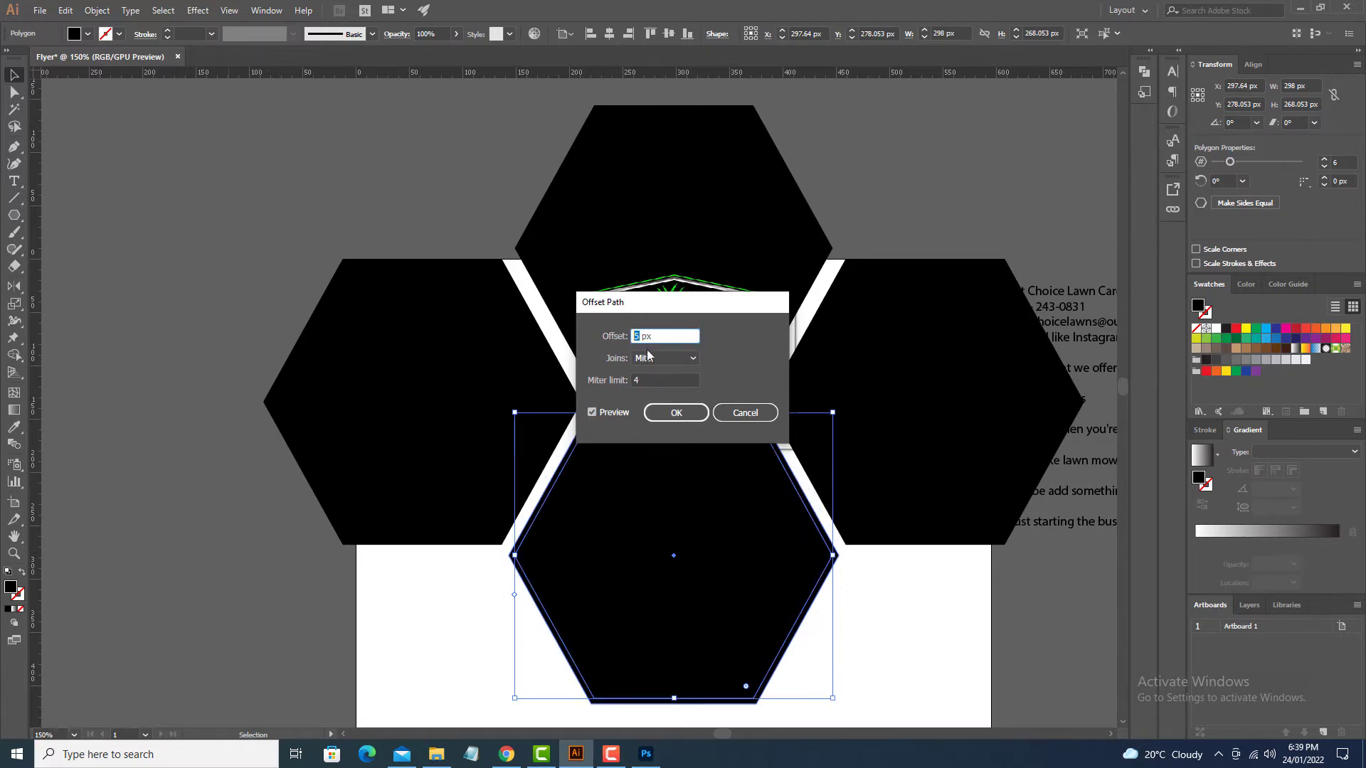
type("7")
left_click(592, 412)
left_click(592, 412)
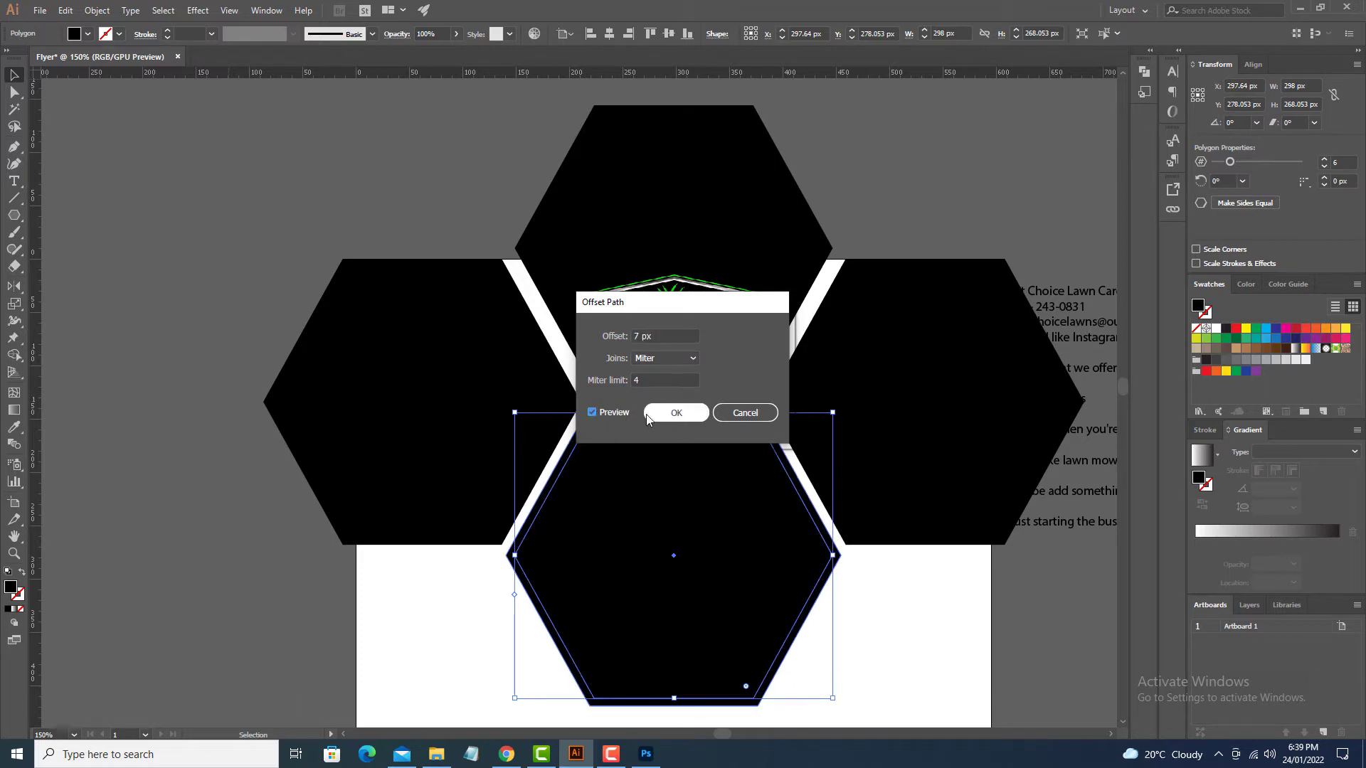
left_click(668, 417)
key("v")
key("ctrl+shift+a")
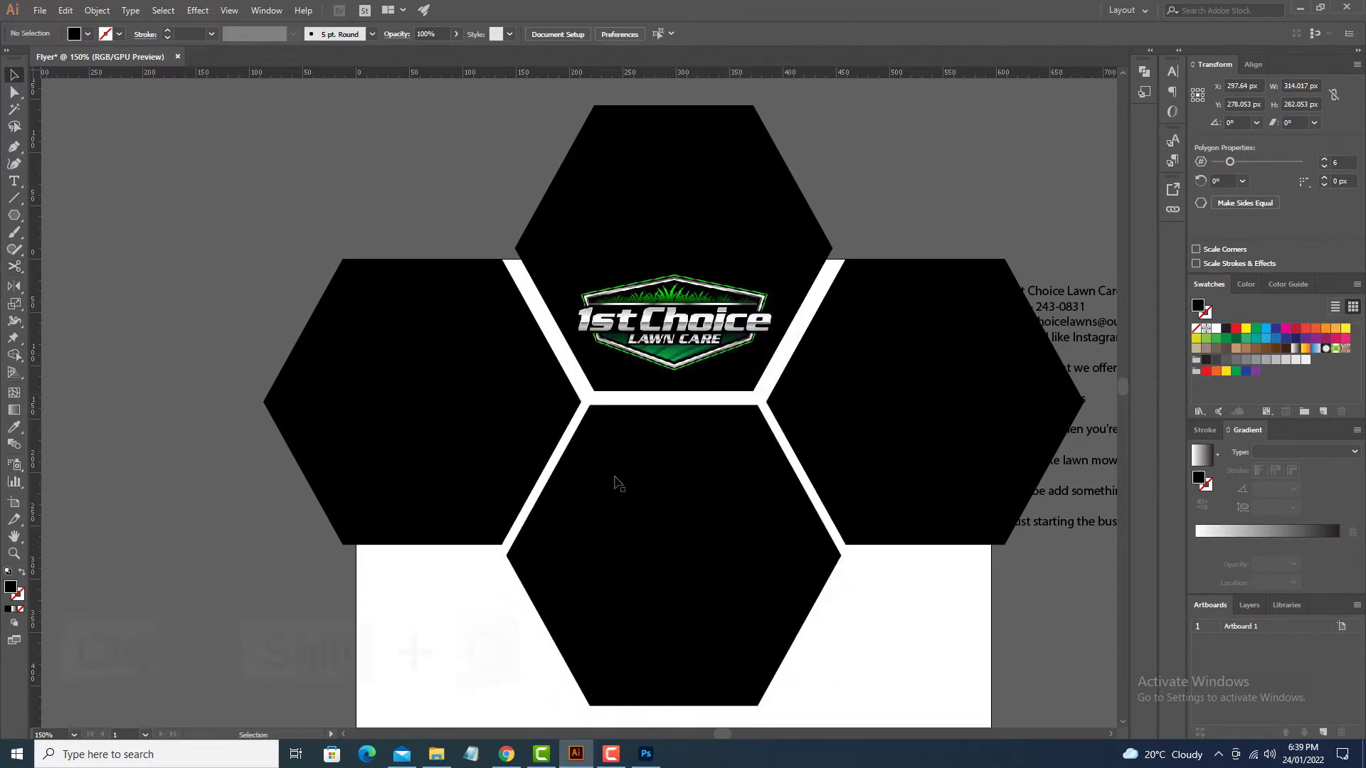
Step: Copy the large hexagon onto the left hexagon and centre it both ways on it
left_click_drag(671, 409, 614, 384)
left_click(513, 335, "shift")
left_click(513, 335)
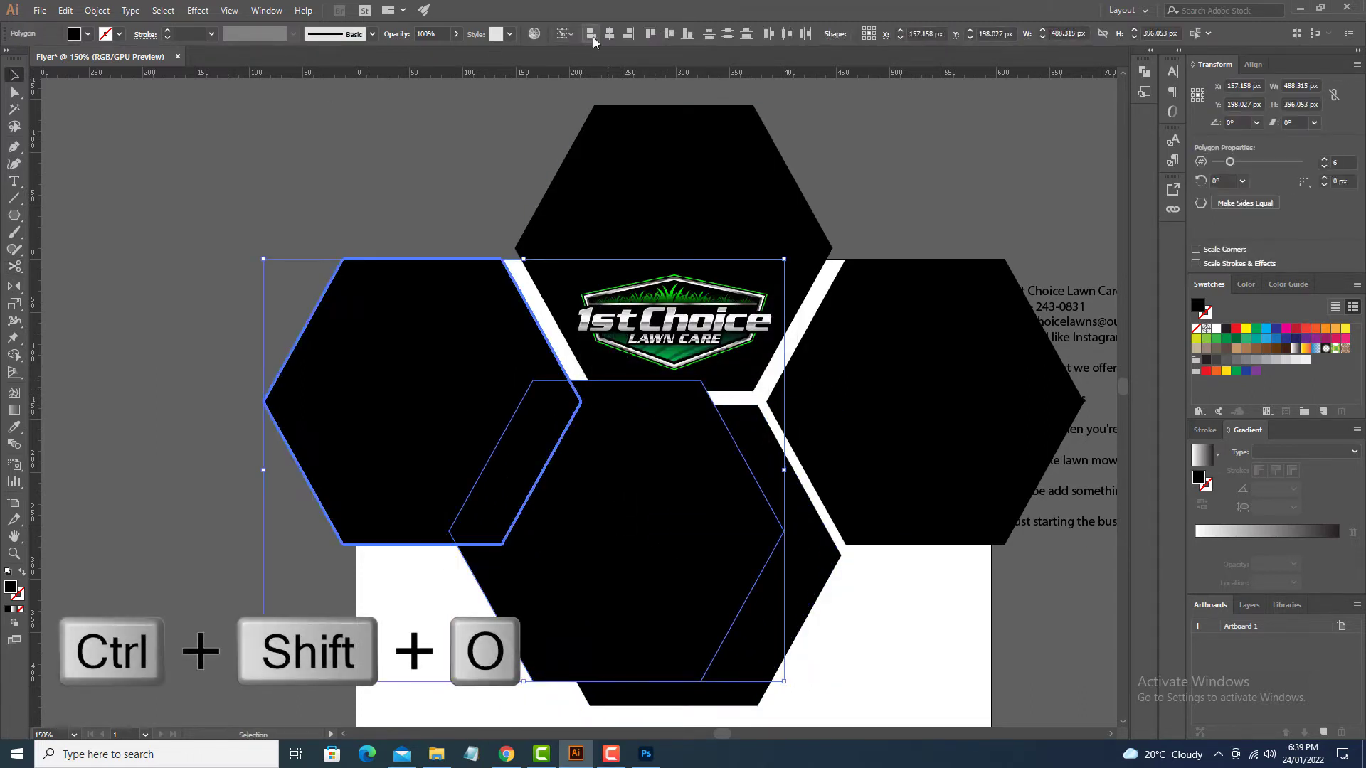
left_click(608, 33)
left_click(668, 33)
key("ctrl+shift+a")
left_click(475, 318)
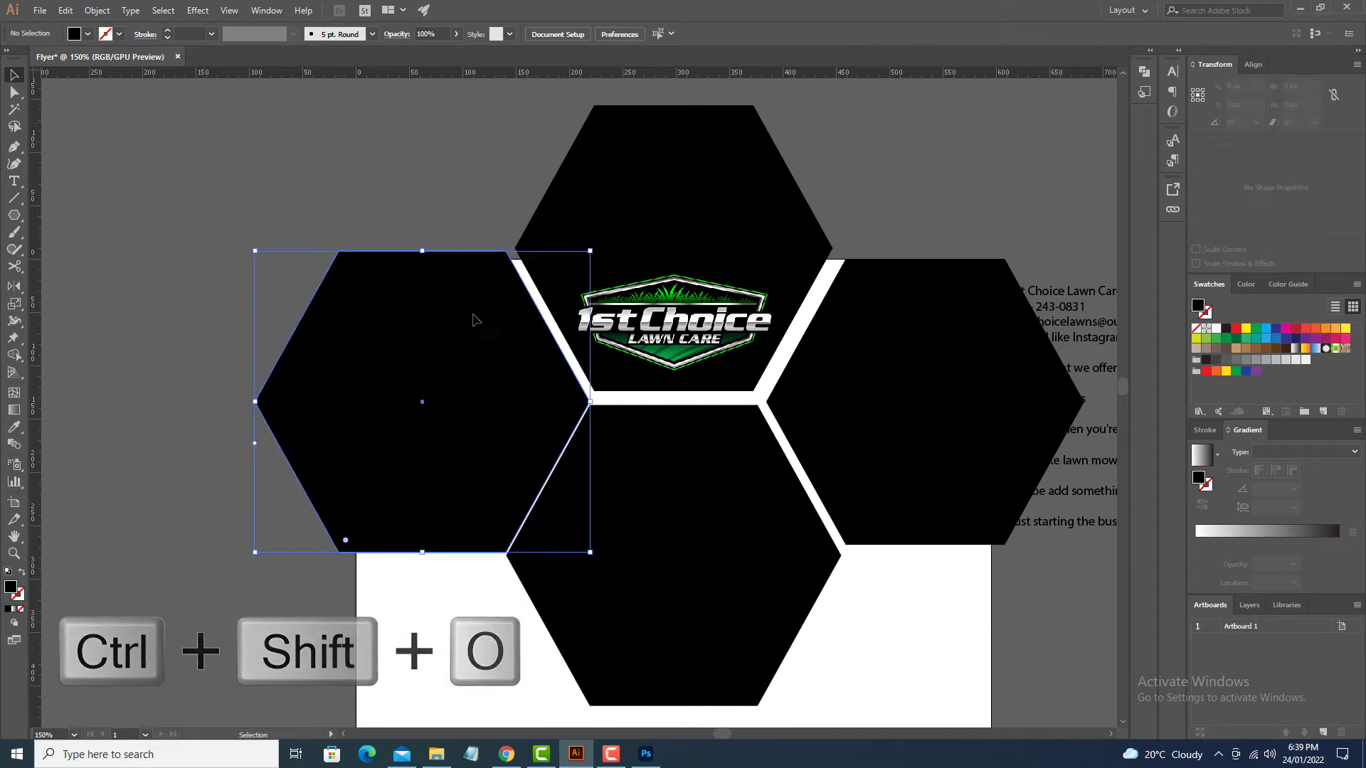
Step: Copy the bottom hexagon onto the right one, centring horizontally and aligning their bottoms
left_click(724, 522)
left_click(841, 561)
left_click(837, 558)
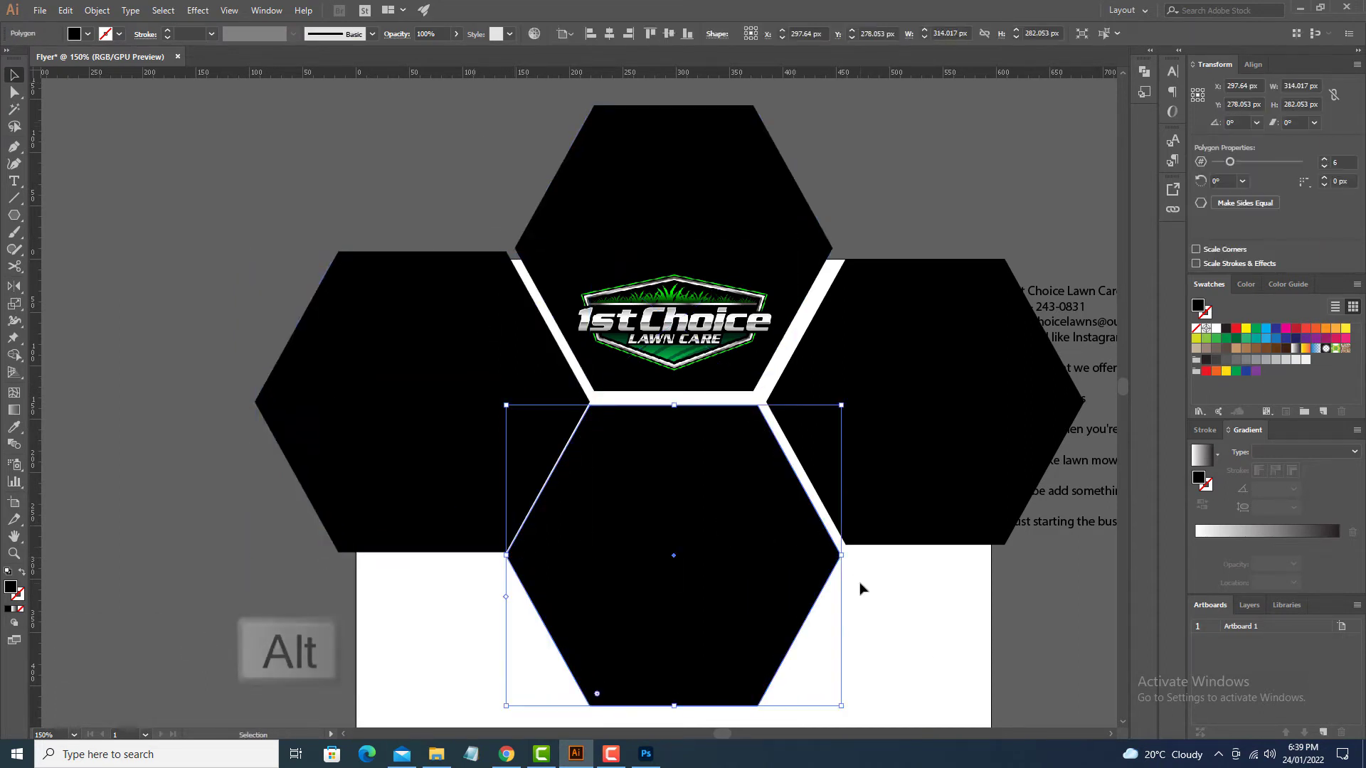
left_click_drag(837, 558, 971, 547)
left_click(1019, 408, "shift")
left_click(1019, 408)
left_click(609, 34)
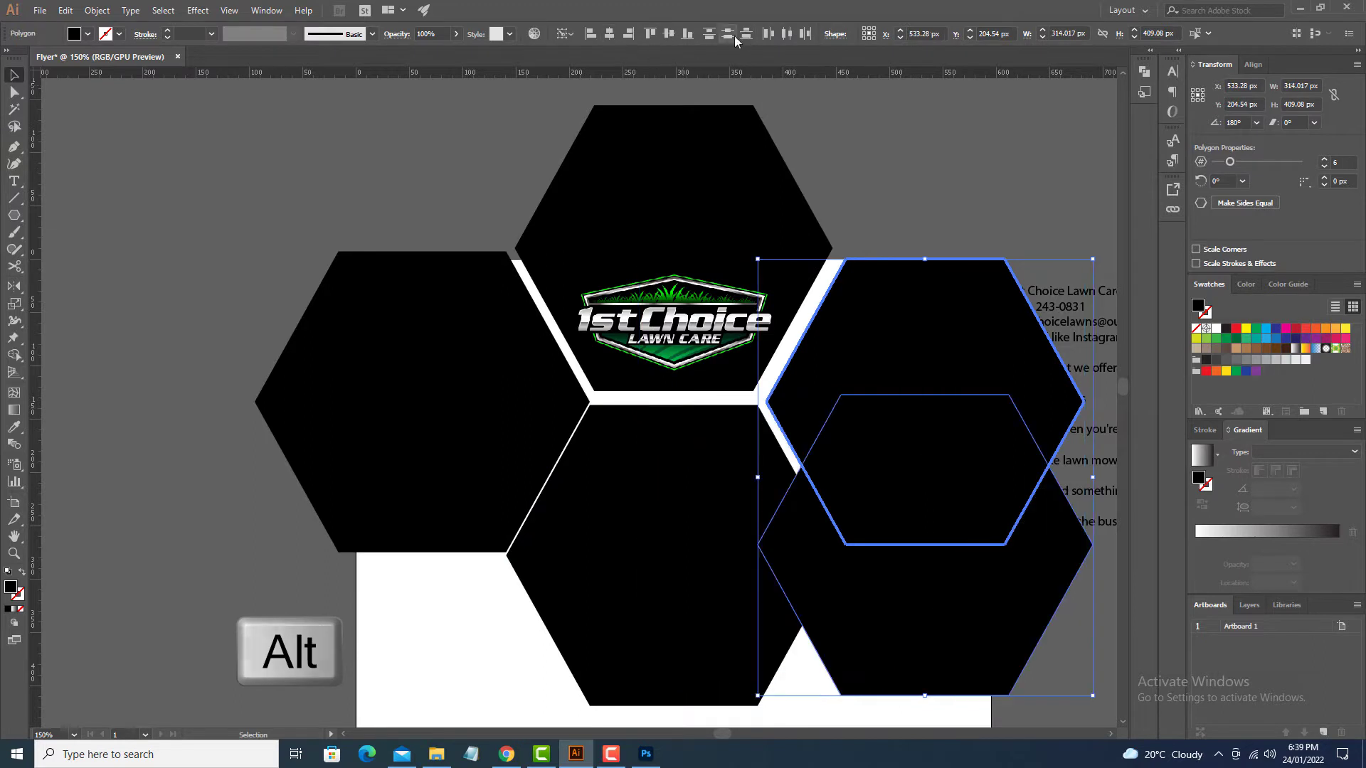
left_click(687, 34)
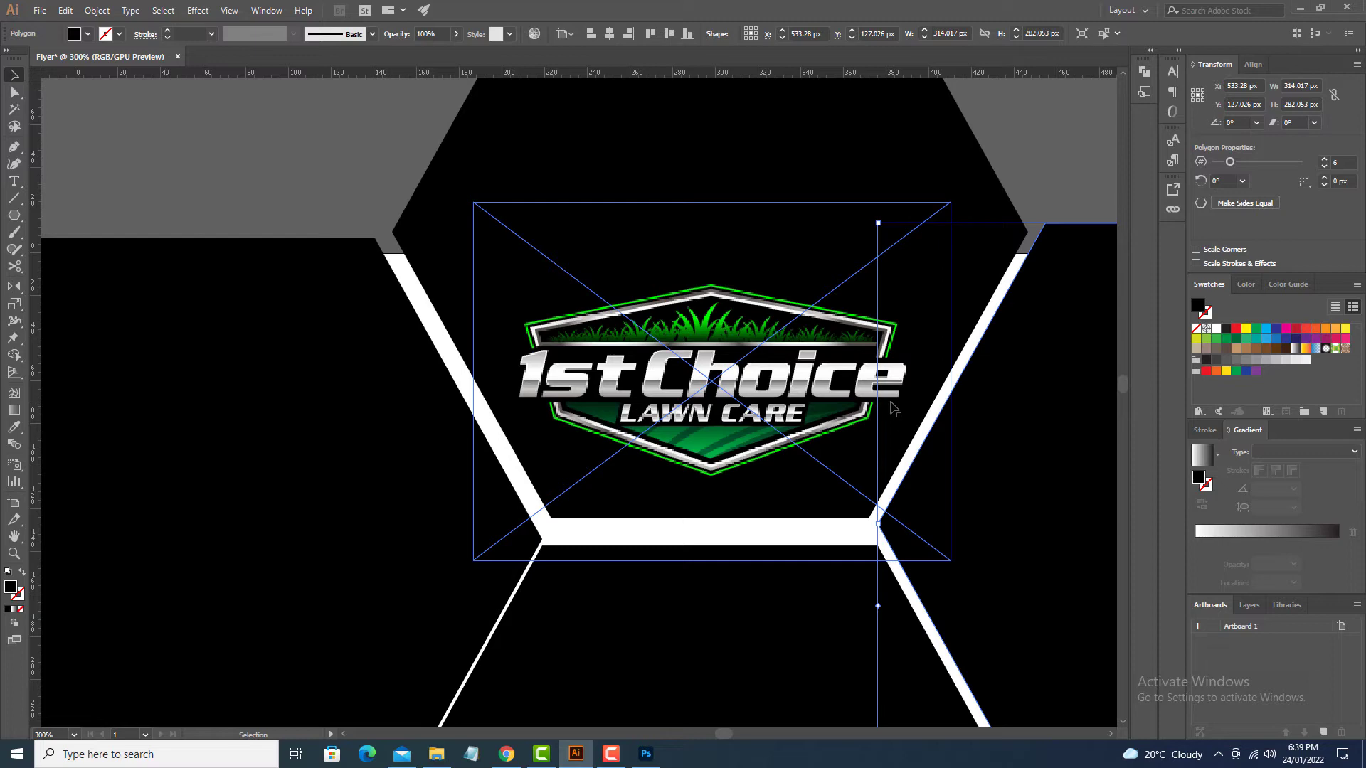
Step: Fill the right hexagon's back shape with the logo's green using the Eyedropper
key("ctrl+plus")
key("ctrl+plus")
key("ctrl+plus")
key("space")
left_click_drag(458, 317, 966, 585)
left_click_drag(463, 363, 926, 646)
key("i")
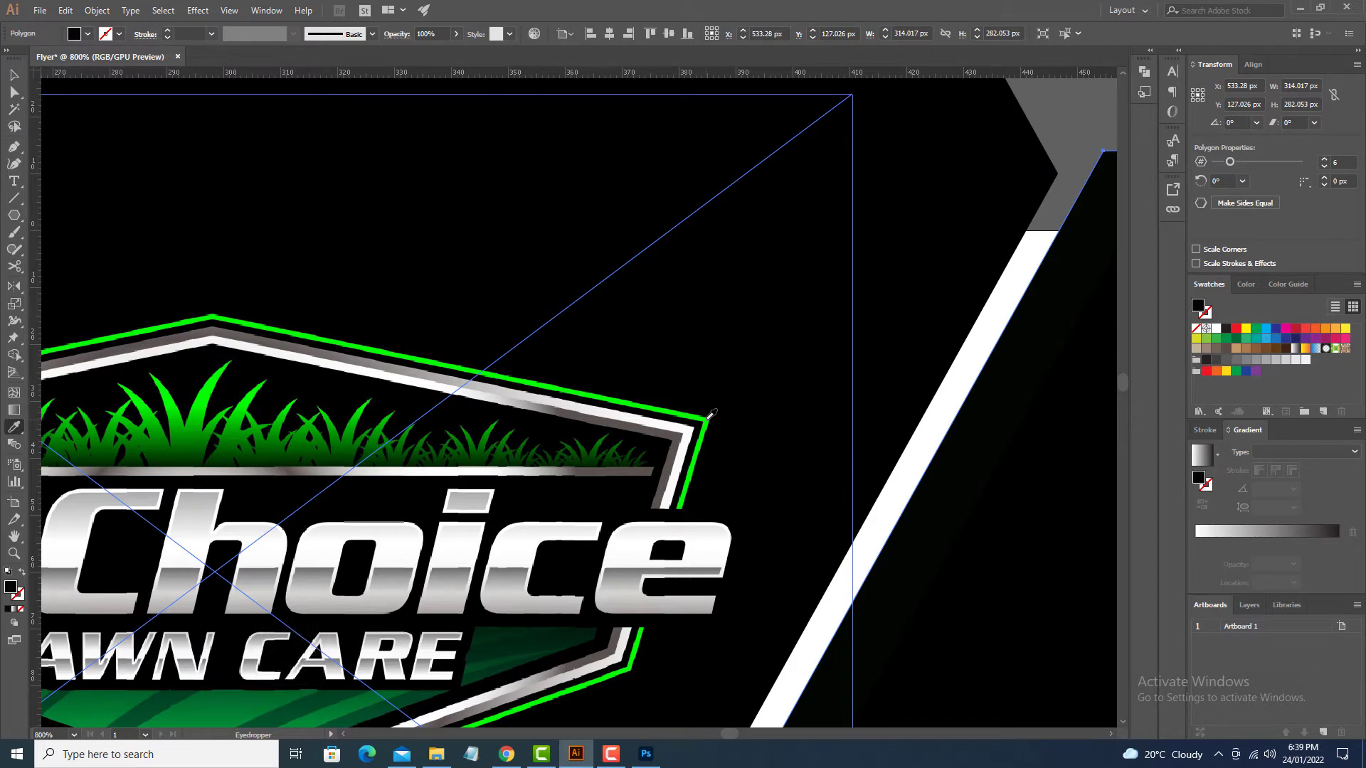
left_click(709, 417)
key("v")
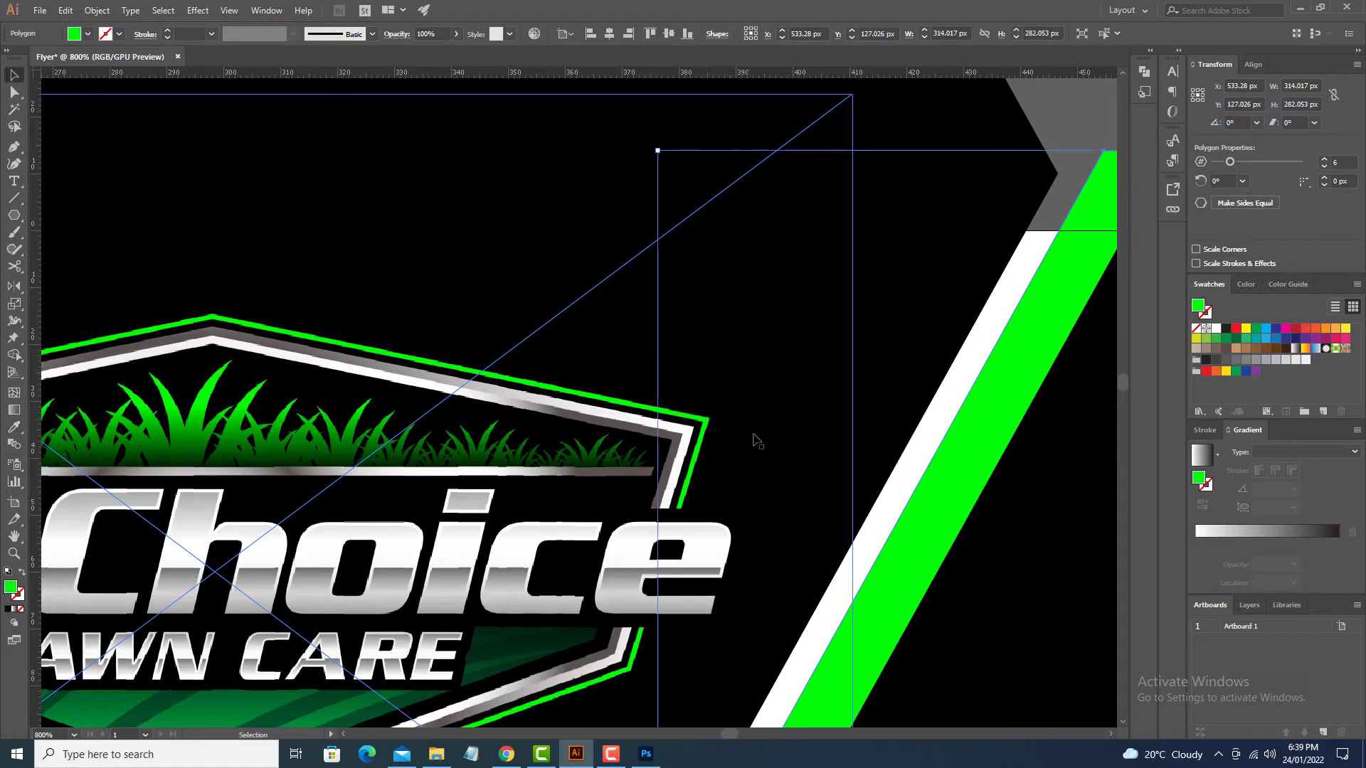
key("ctrl+minus")
key("ctrl+minus")
key("ctrl+minus")
key("ctrl+minus")
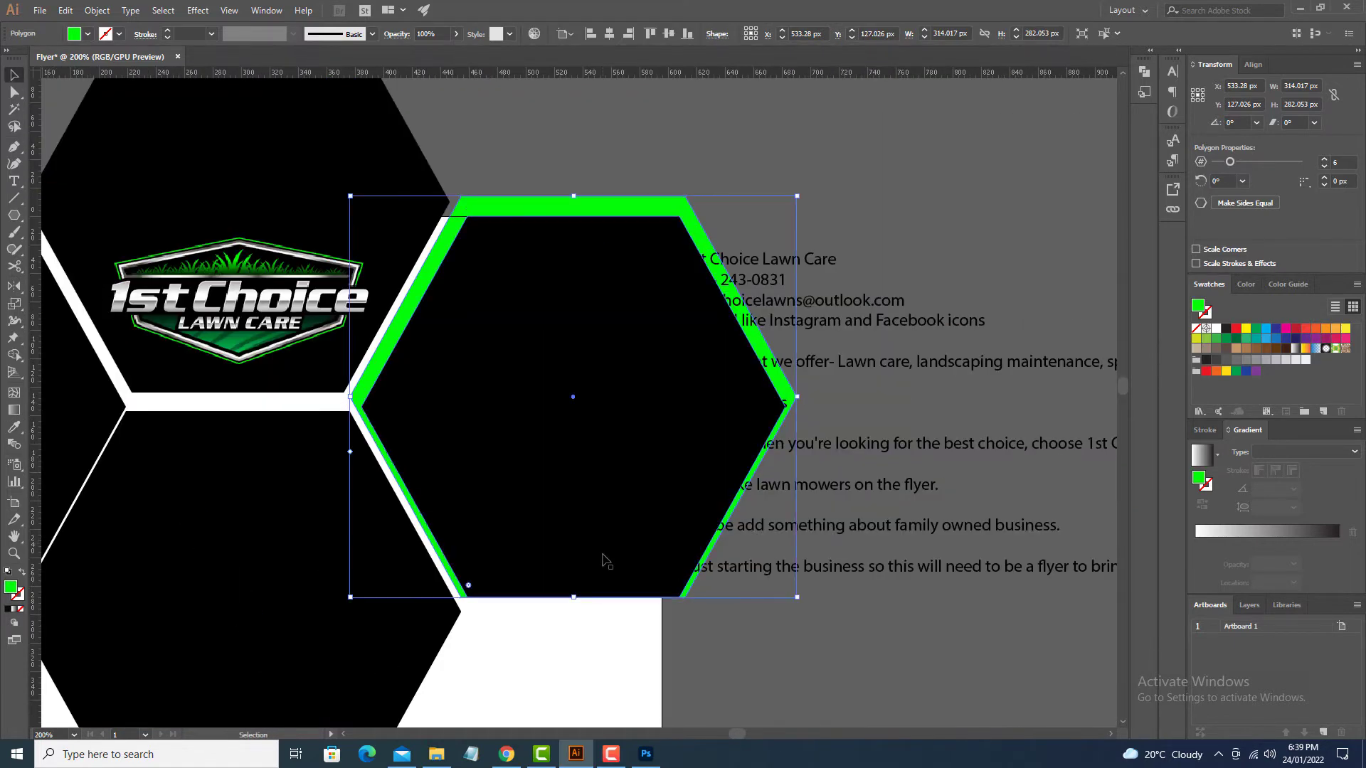
left_click_drag(565, 681, 696, 656)
left_click(696, 655)
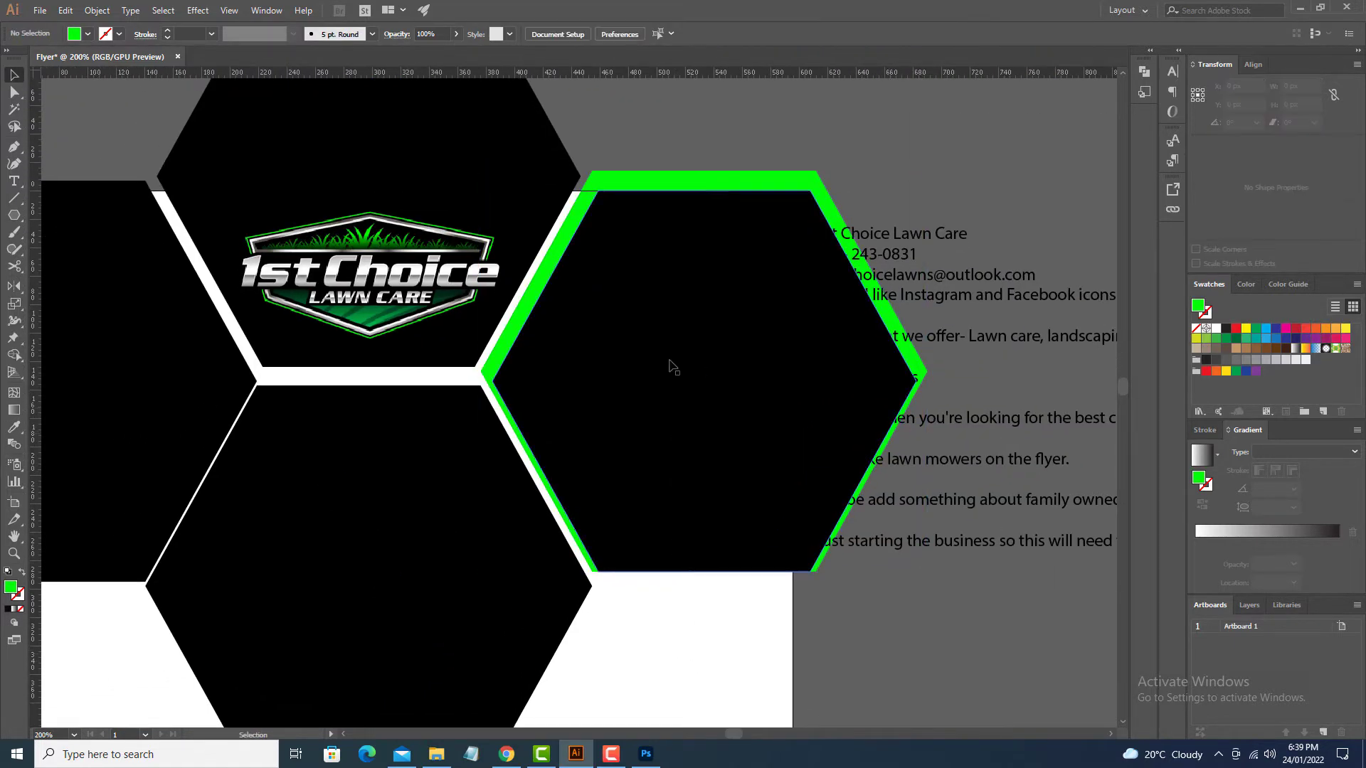
Step: Vertically centre the right green backing and eyedropper green onto the middle hexagon's backing
left_click(710, 183)
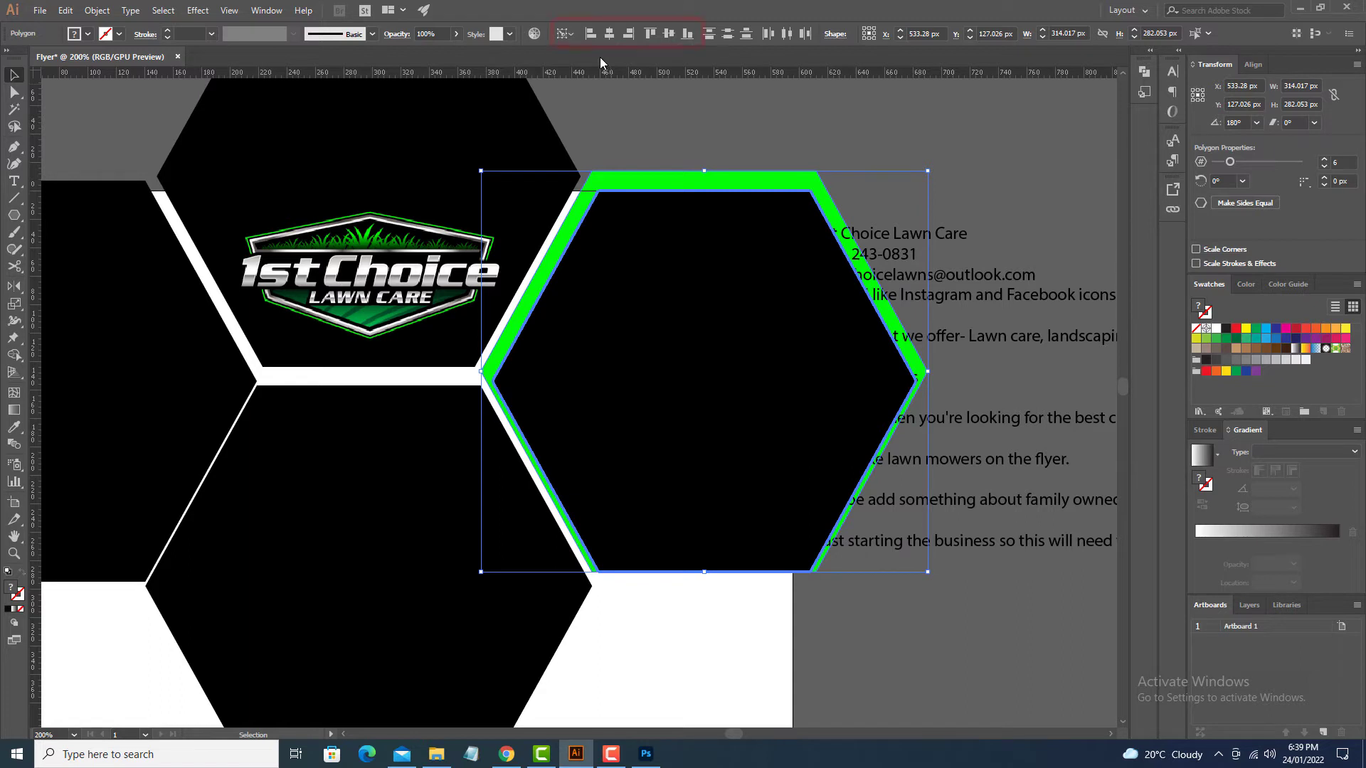
left_click(669, 32)
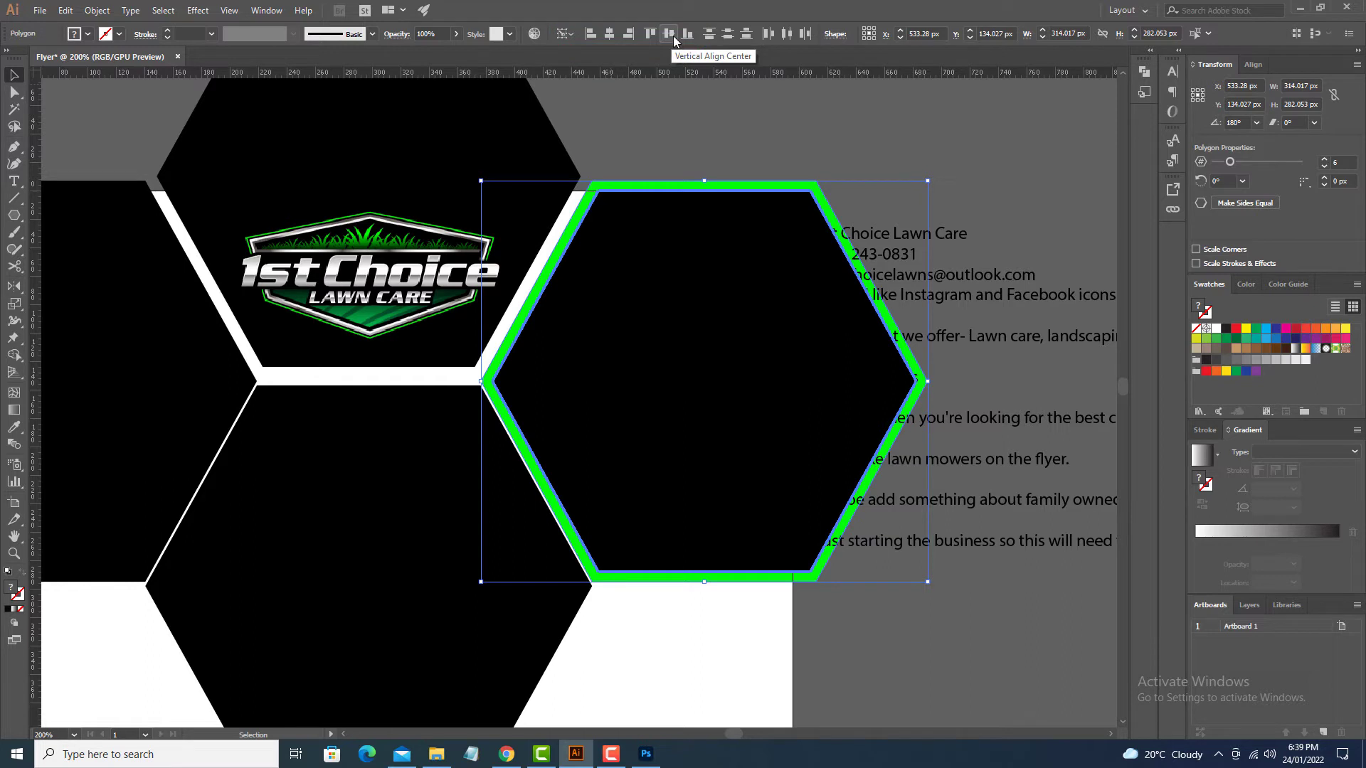
left_click_drag(442, 518, 588, 457)
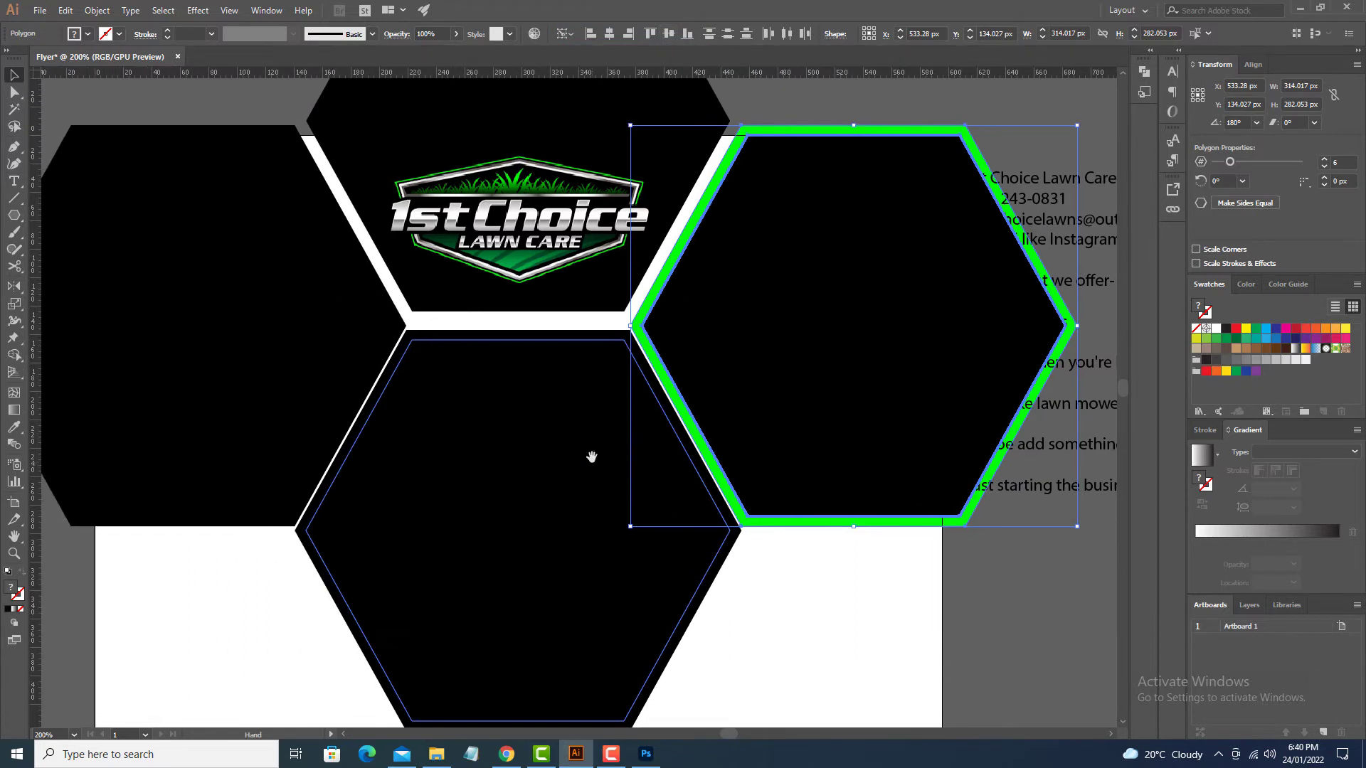
left_click(729, 588)
left_click(550, 331)
key("i")
left_click(653, 290)
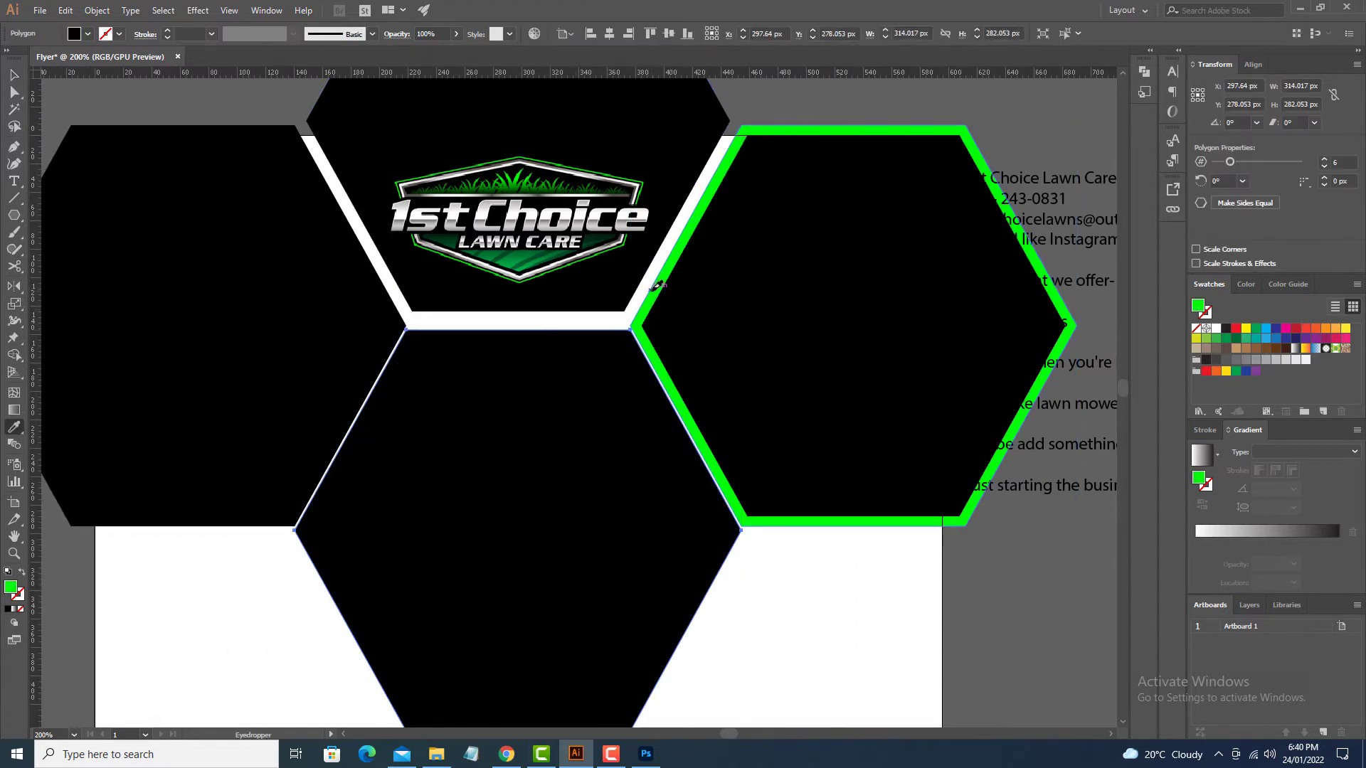
key("v")
Step: Fill the left hexagon's back shape with the same green
left_click_drag(382, 272, 581, 299)
left_click(574, 295)
key("i")
left_click(666, 360)
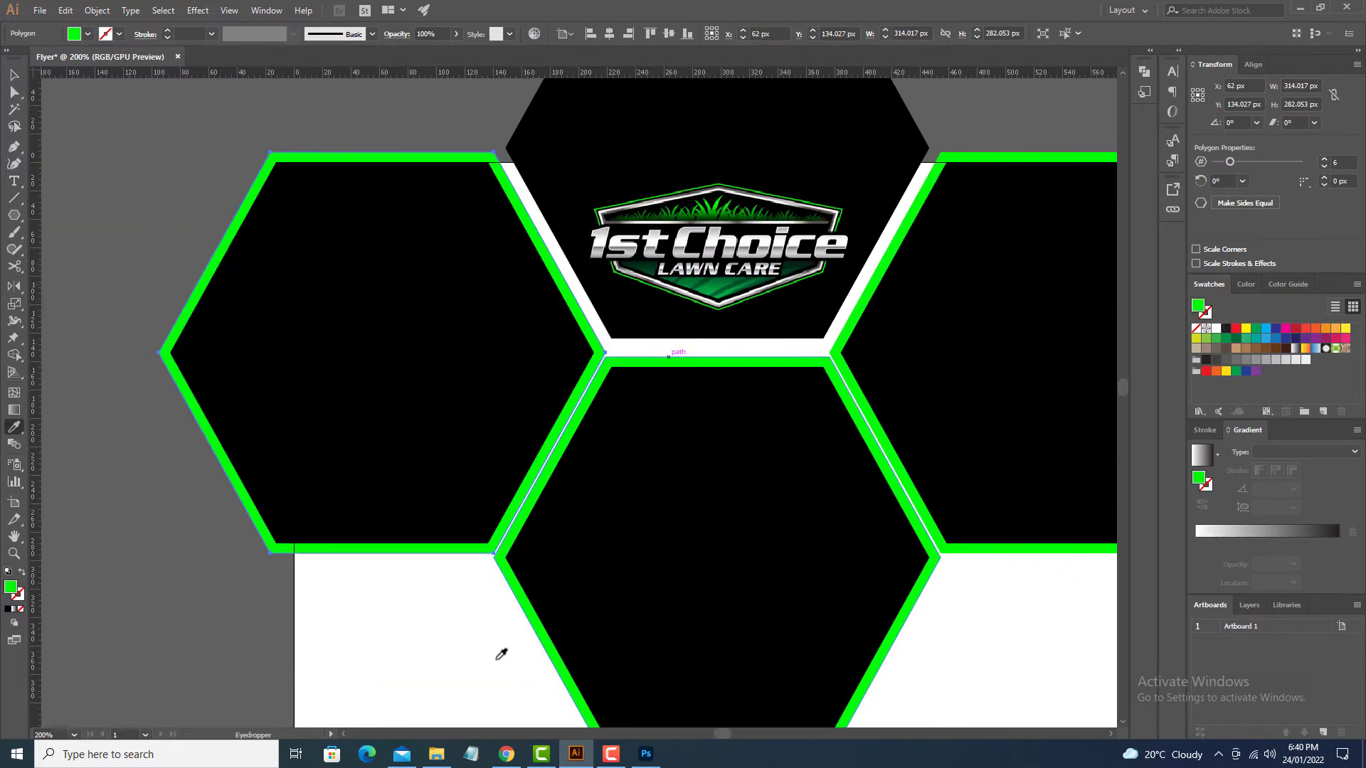
key("v")
left_click(431, 678)
Step: Nudge the left and right hexagon pairs apart and raise the top green backing
key("ctrl+minus")
key("ctrl+minus")
left_click_drag(415, 638, 488, 604)
left_click_drag(524, 569, 381, 299)
key("Left")
key("Left")
key("Left")
key("Left")
key("Left")
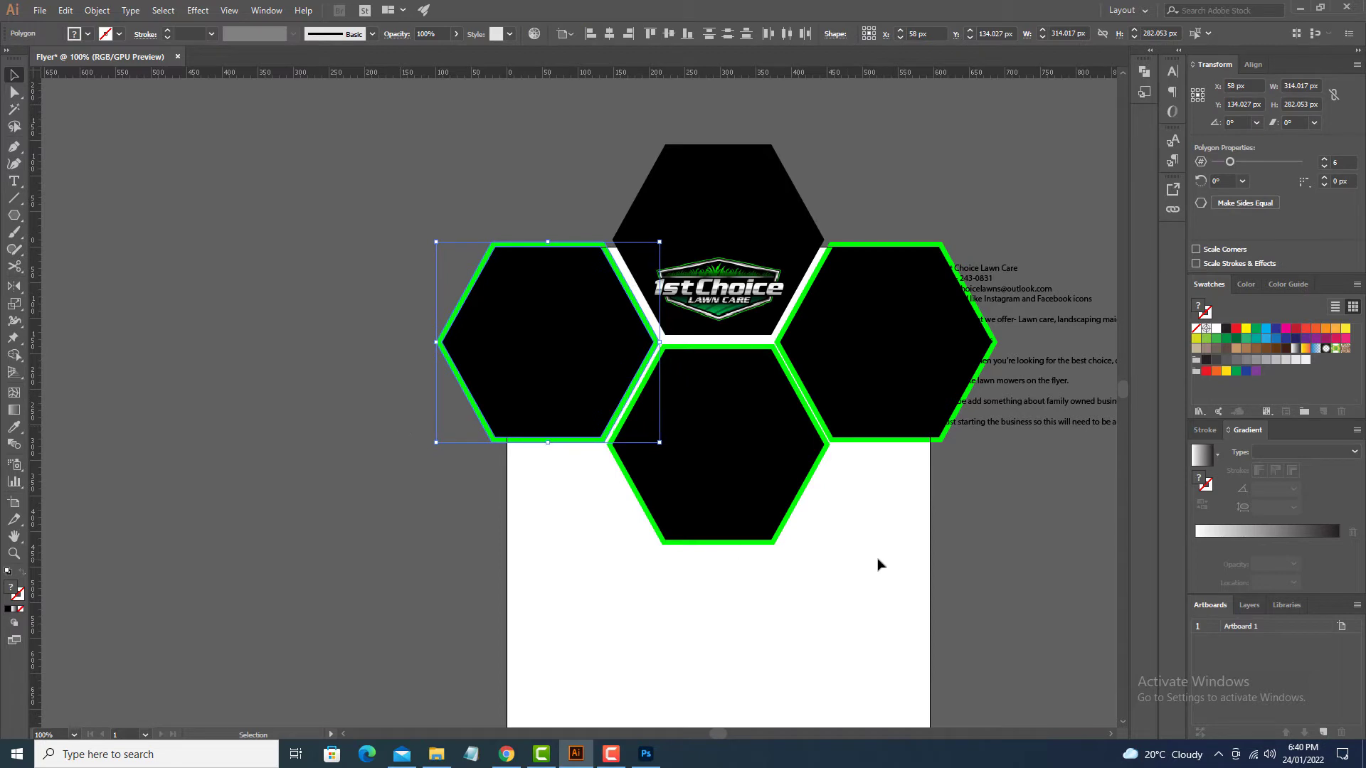
left_click_drag(909, 518, 860, 398)
key("Right")
key("Right")
key("Right")
key("Right")
key("Right")
key("Right")
left_click(847, 579)
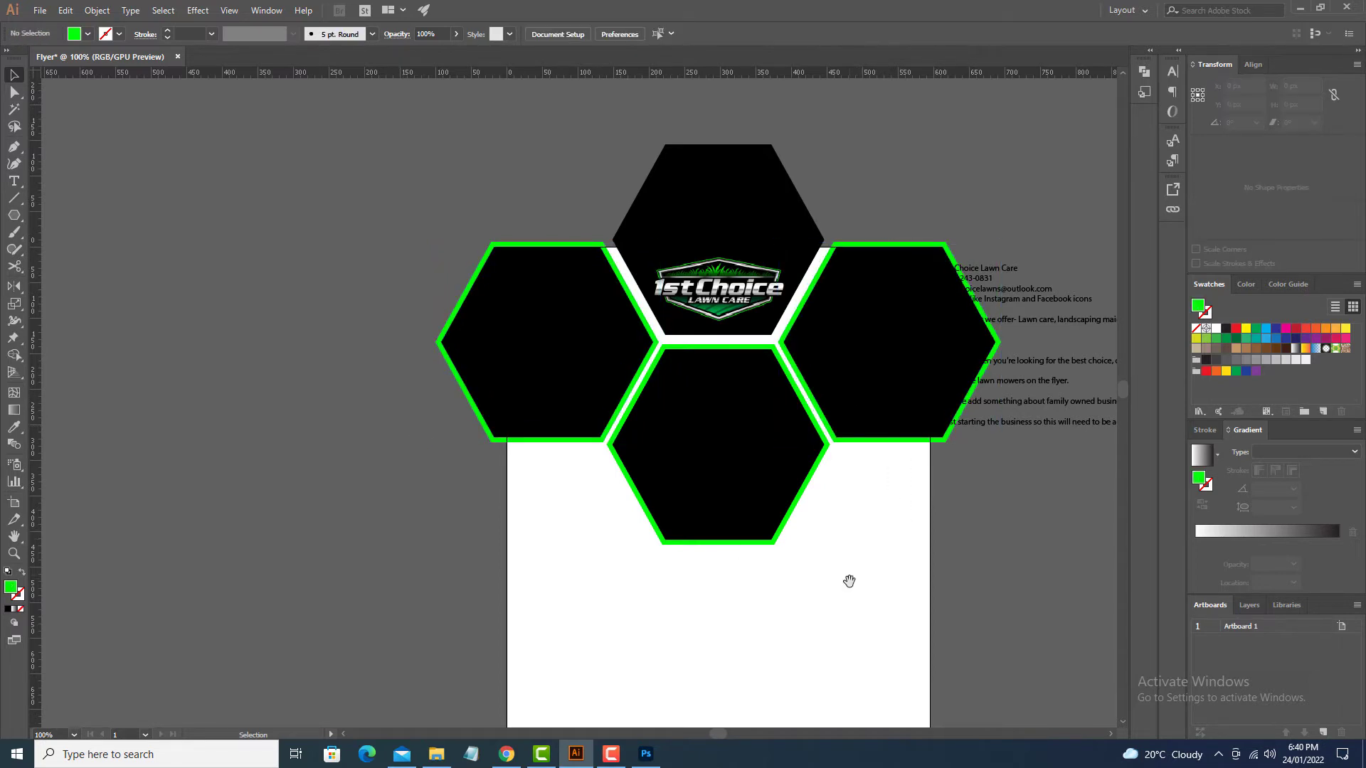
left_click_drag(847, 579, 897, 668)
left_click_drag(929, 344, 928, 253)
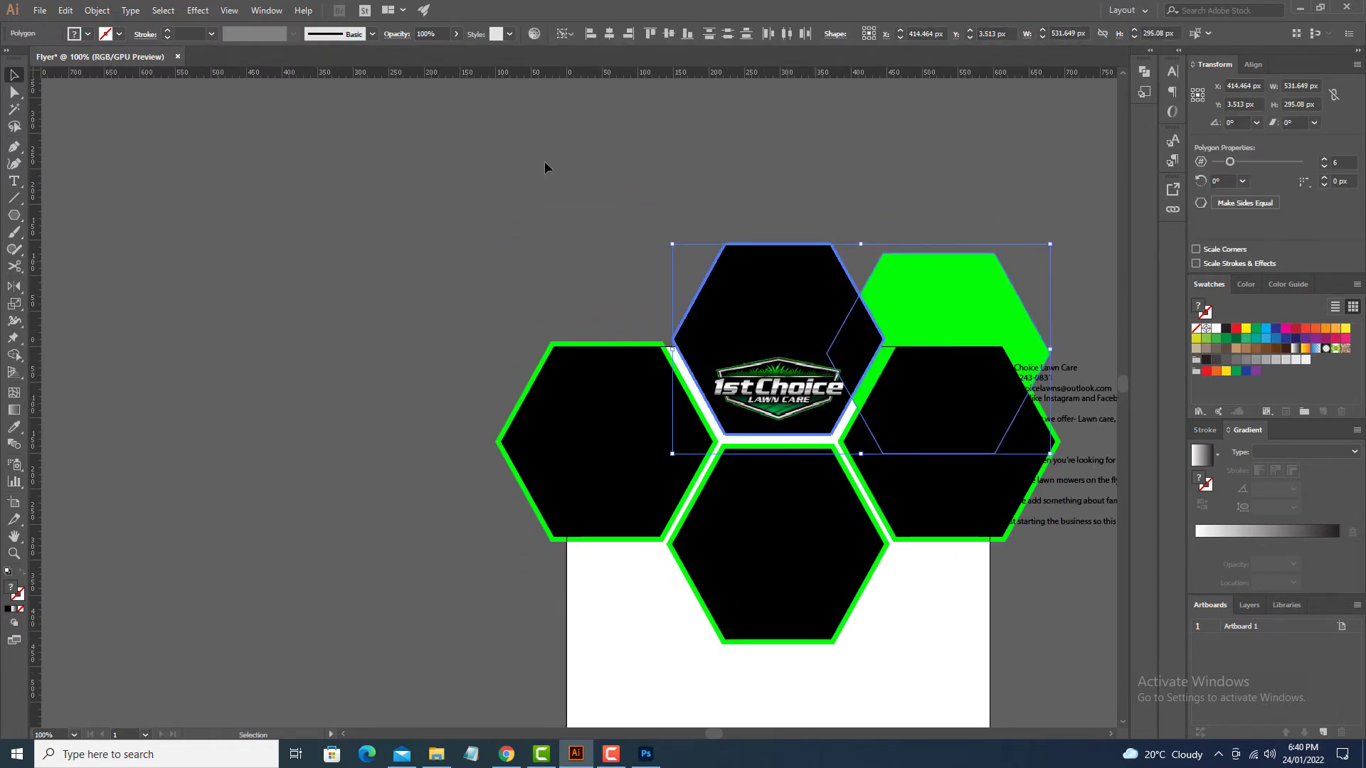
Step: Centre the top hexagon pair horizontally and vertically to even out the green border
left_click(608, 34)
left_click(668, 33)
left_click(669, 146)
left_click_drag(578, 279, 567, 146)
left_click_drag(673, 485, 588, 458)
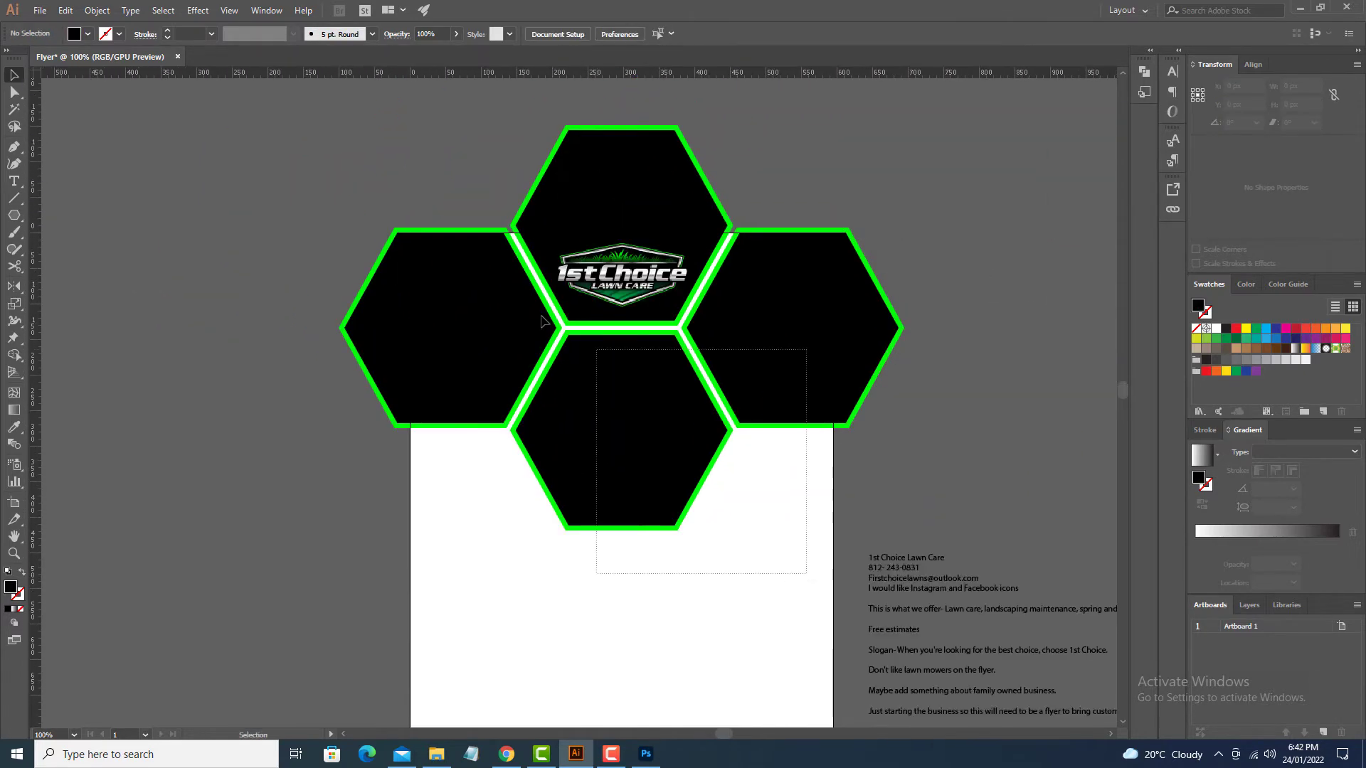
Step: With the hexagon art hidden, draw a black 595.28 × 841.89 px artboard-sized rectangle and lock it
left_click(472, 296)
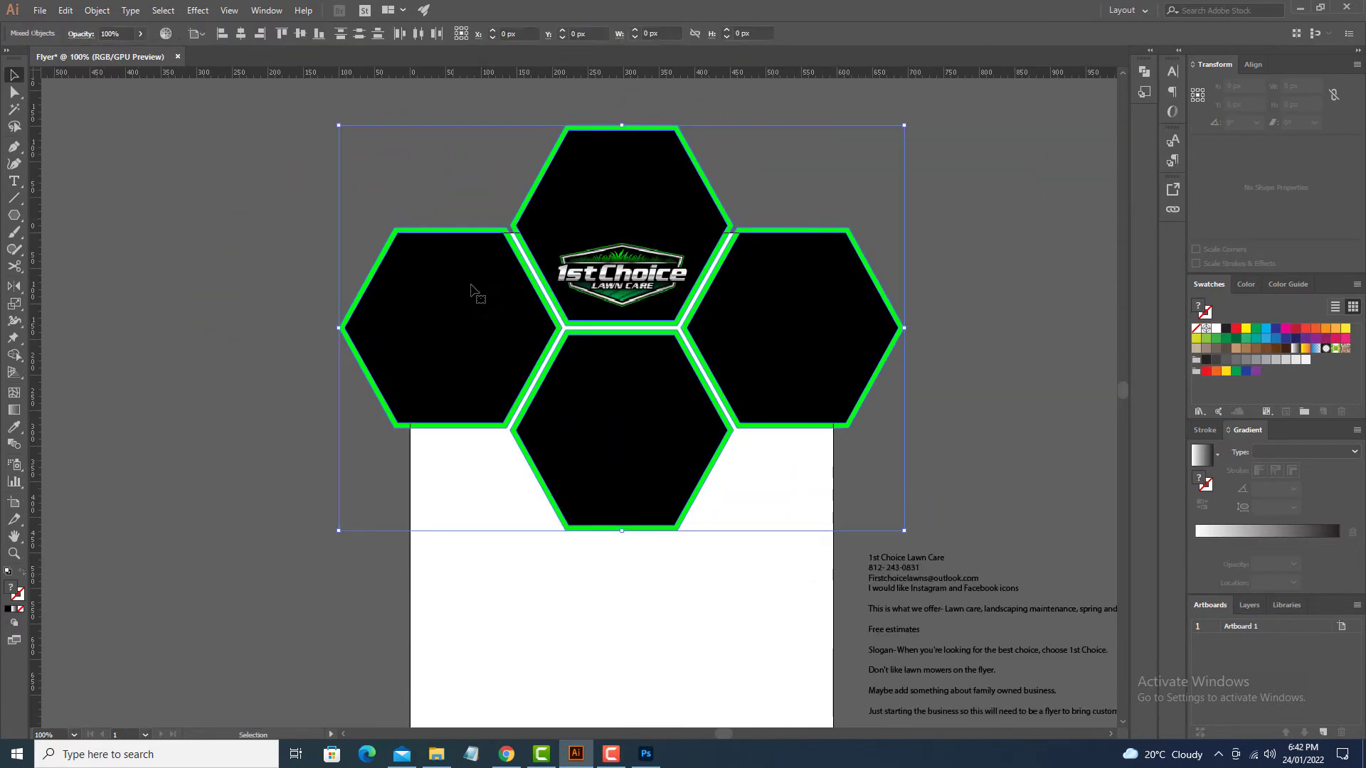
key("a")
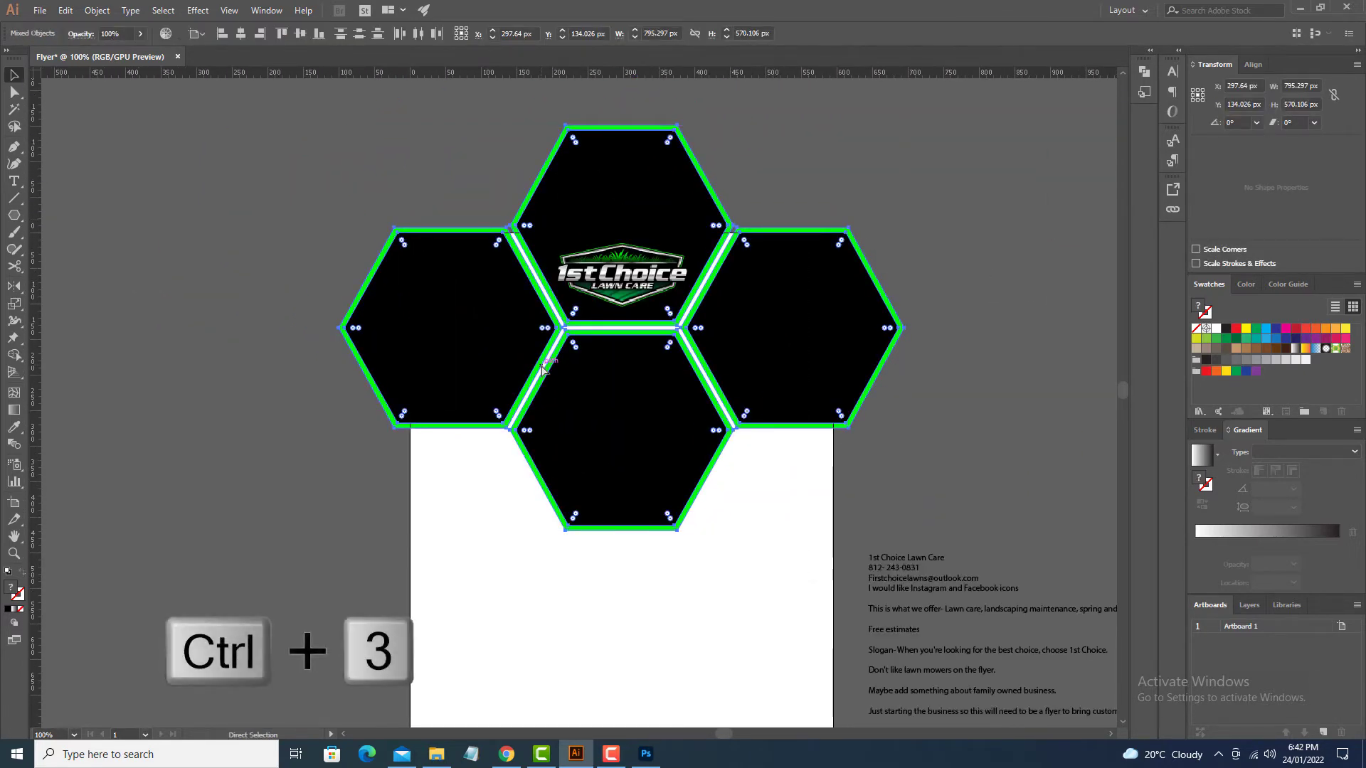
key("ctrl+3")
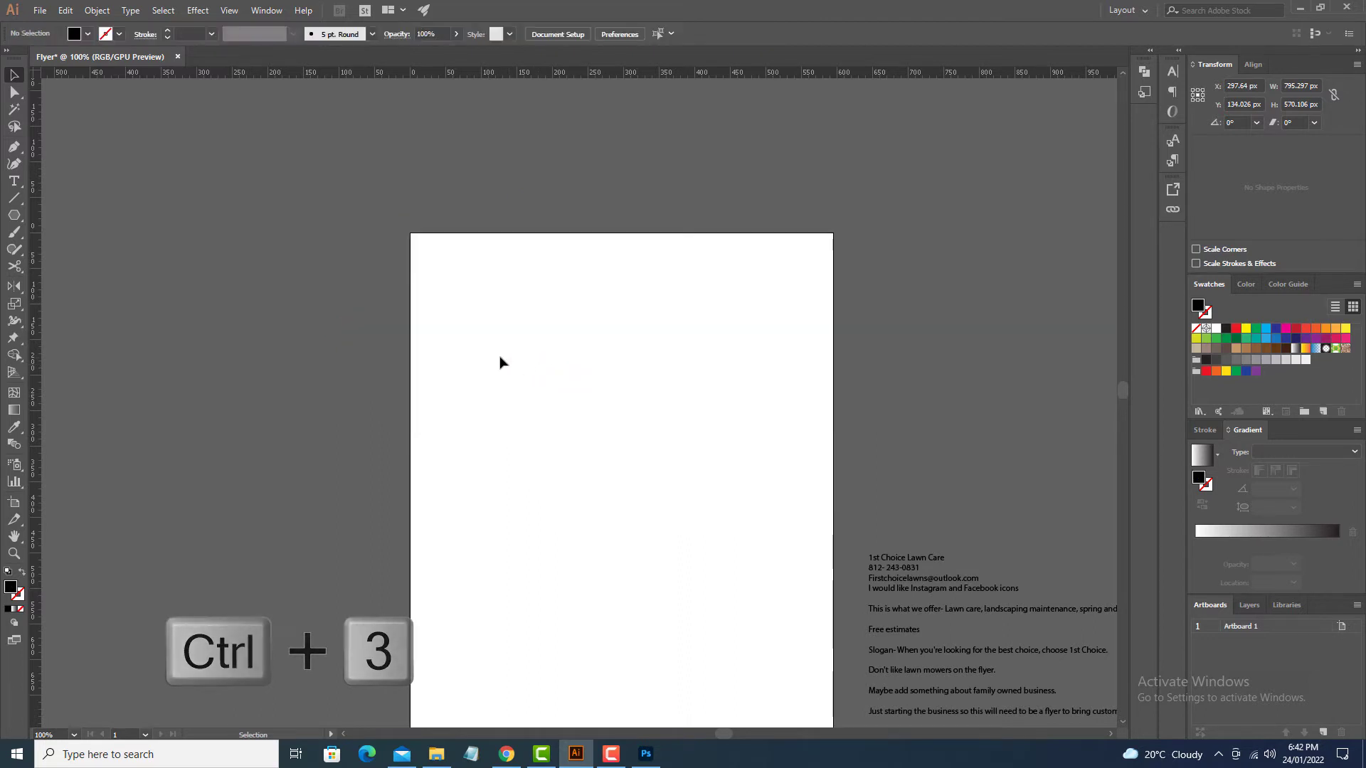
key("m")
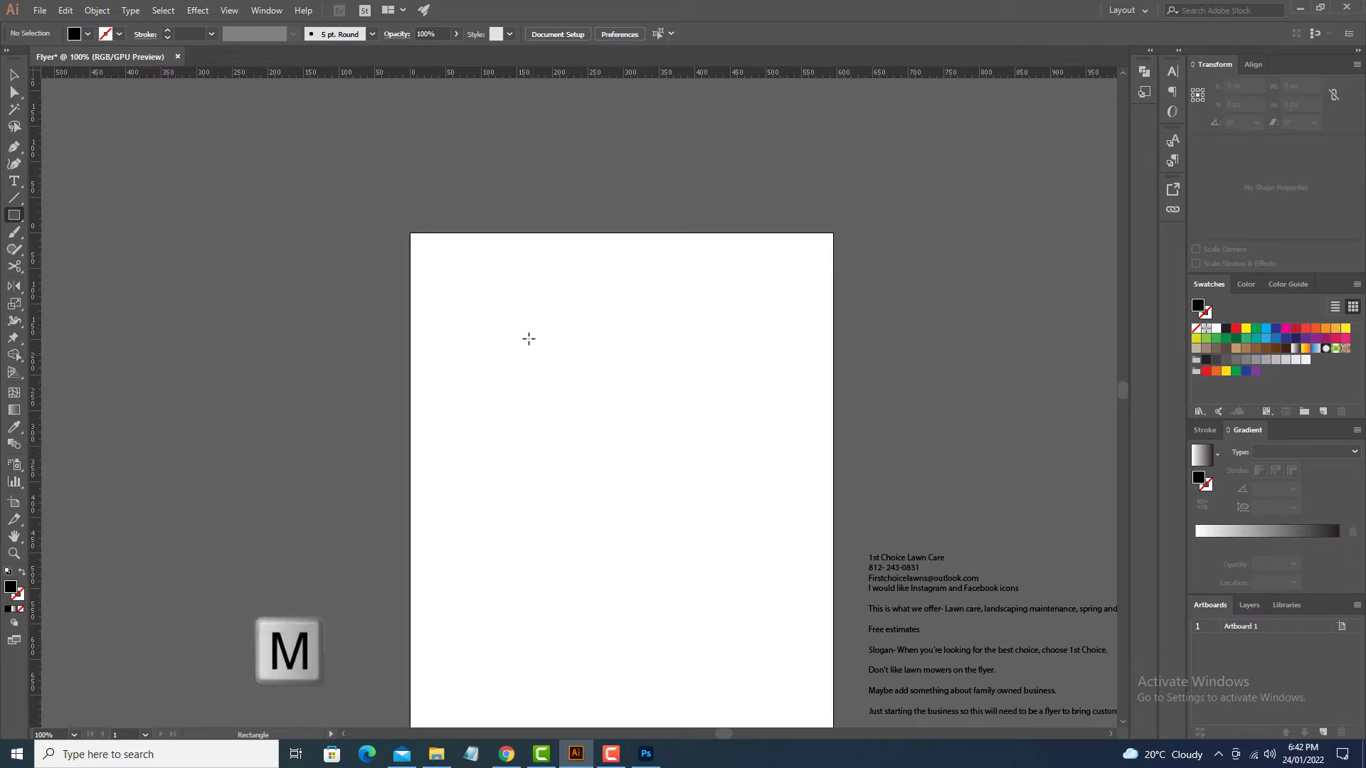
left_click_drag(410, 233, 833, 649)
key("v")
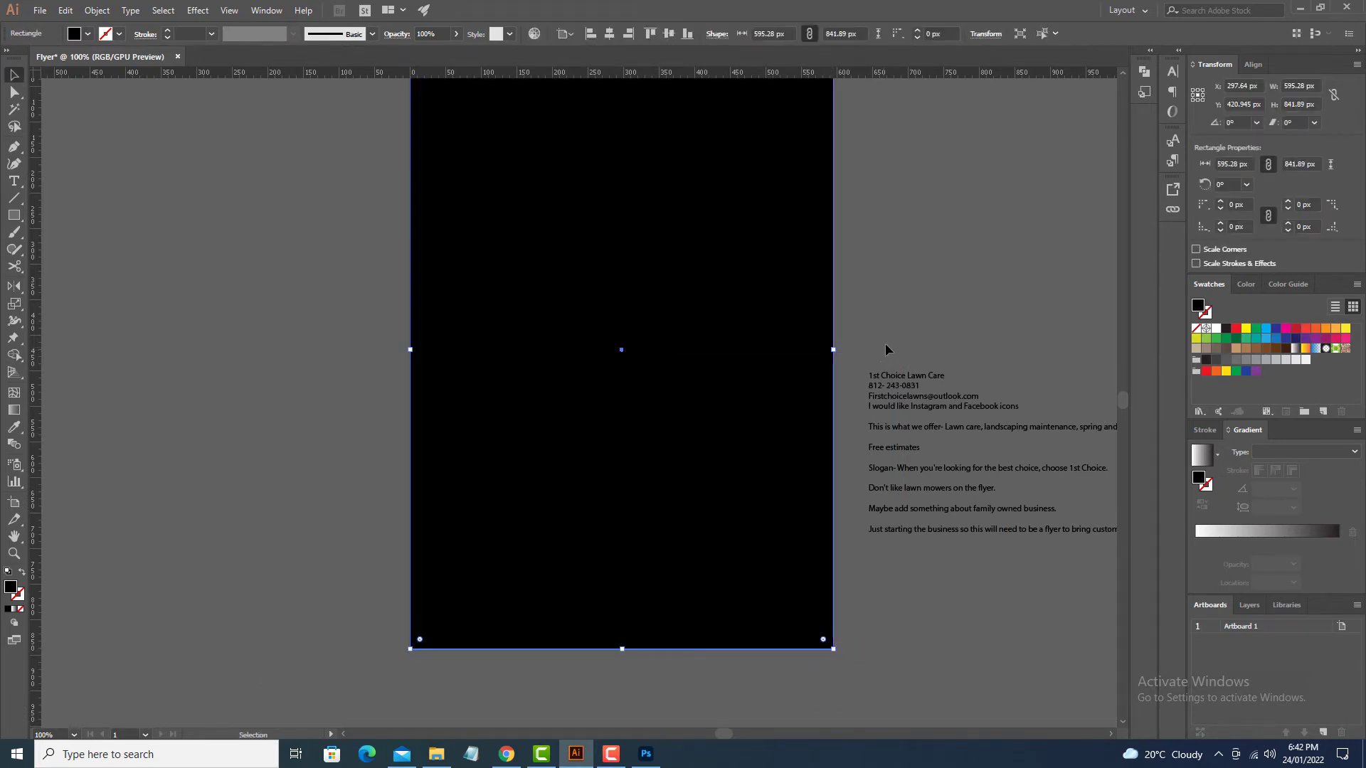
key("space")
left_click_drag(901, 273, 875, 389)
key("ctrl+2")
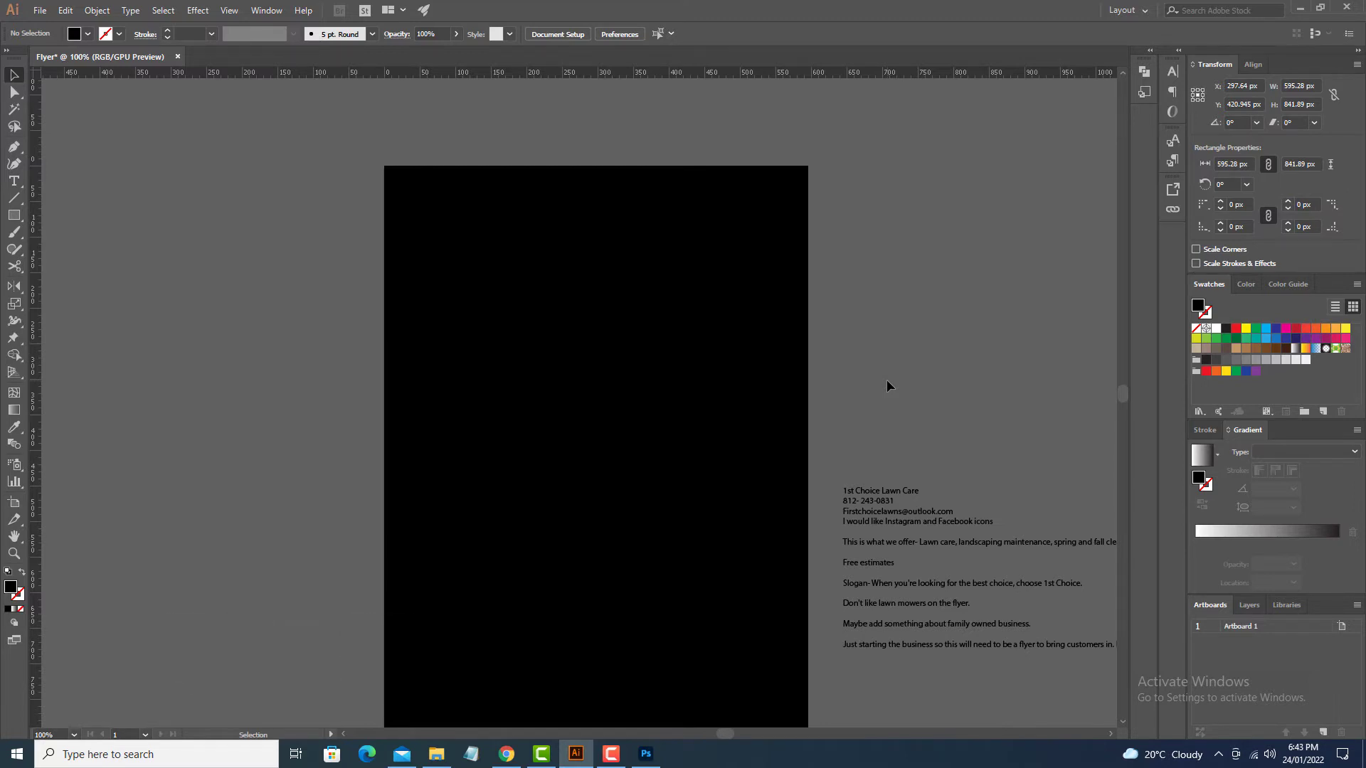
key("ctrl+alt+2")
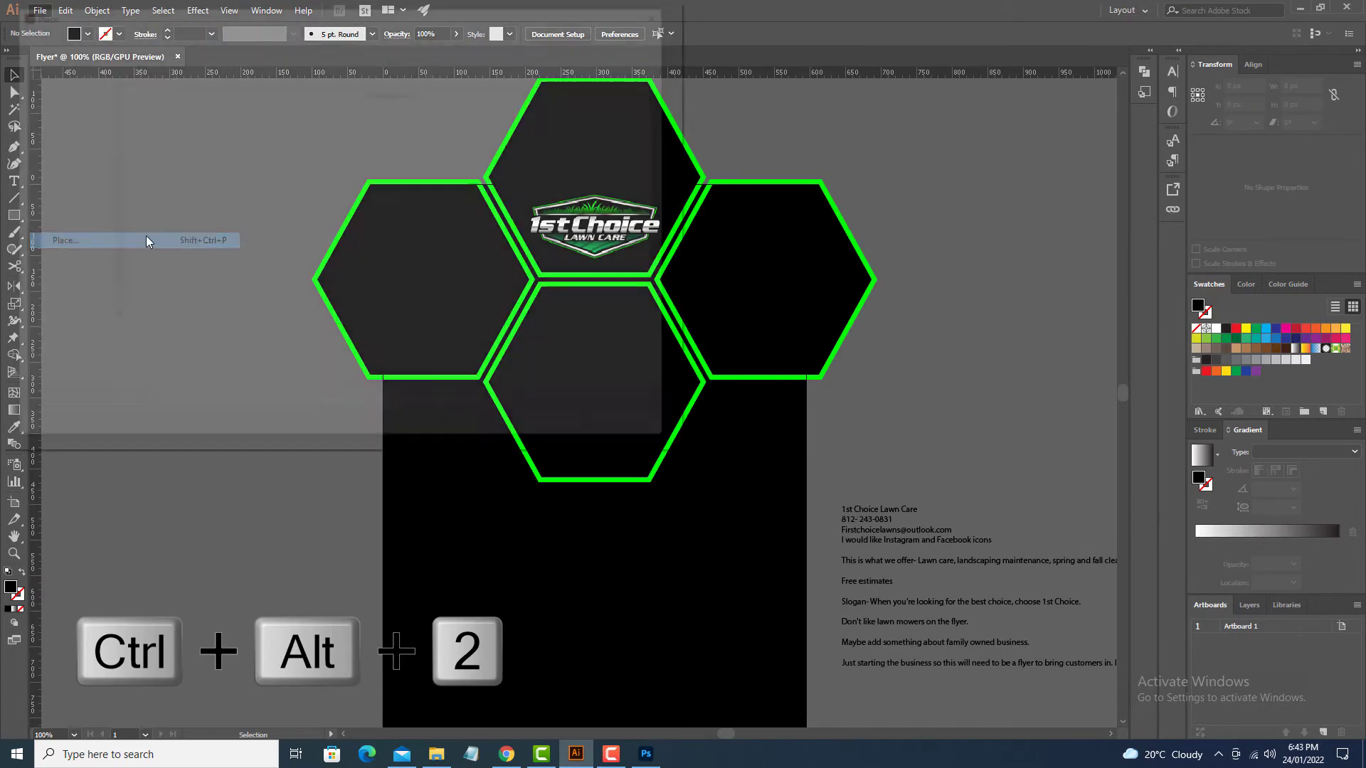
Step: Place the 1918 photo and the luxury landscape garden photo onto the canvas
left_click(623, 234)
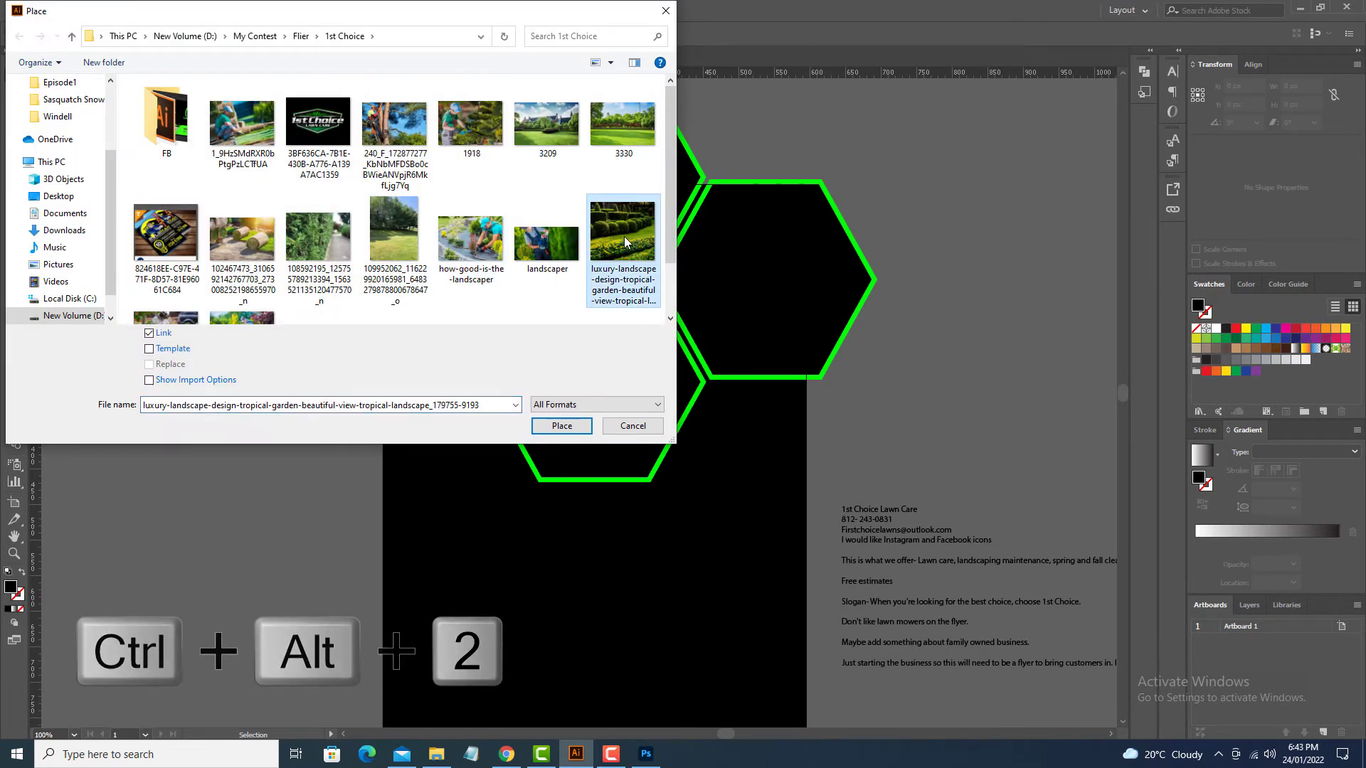
left_click(496, 146, "ctrl")
left_click(561, 426)
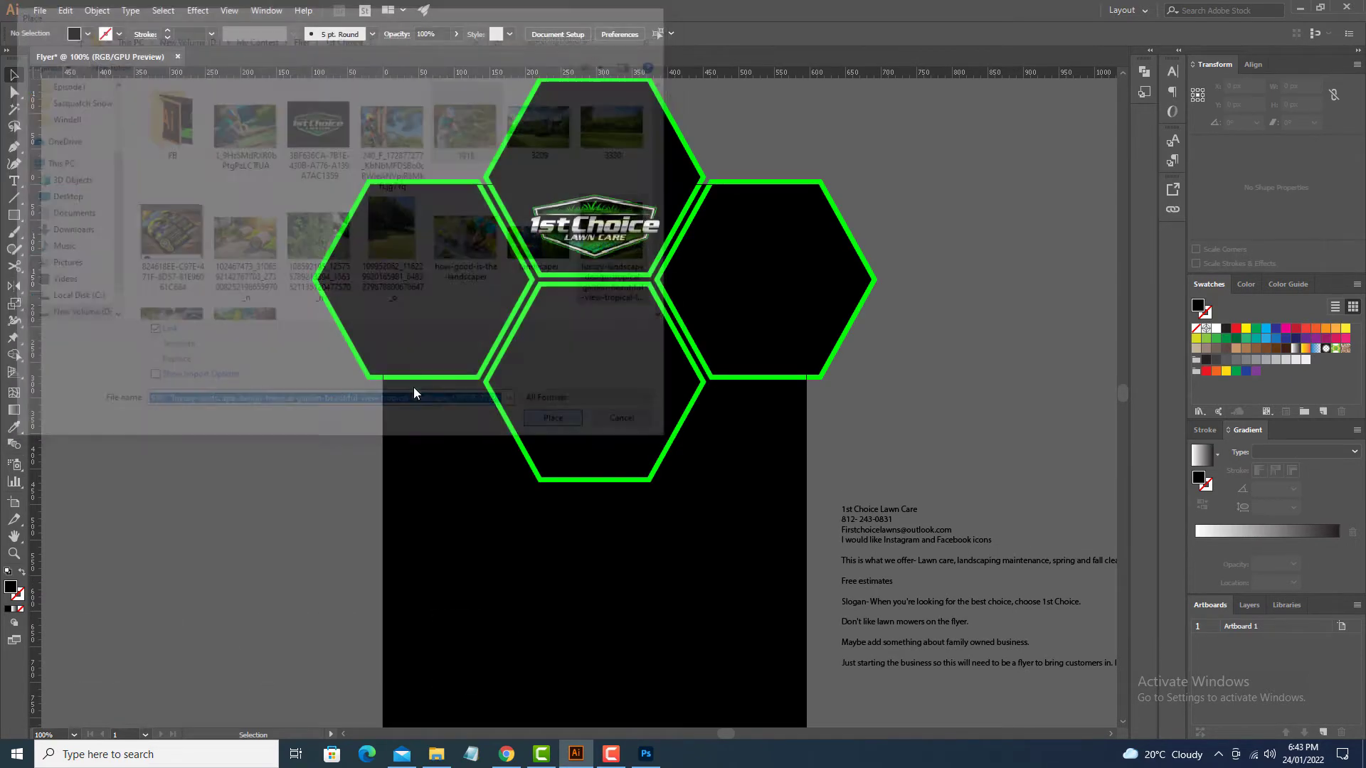
left_click(168, 313)
left_click(119, 280)
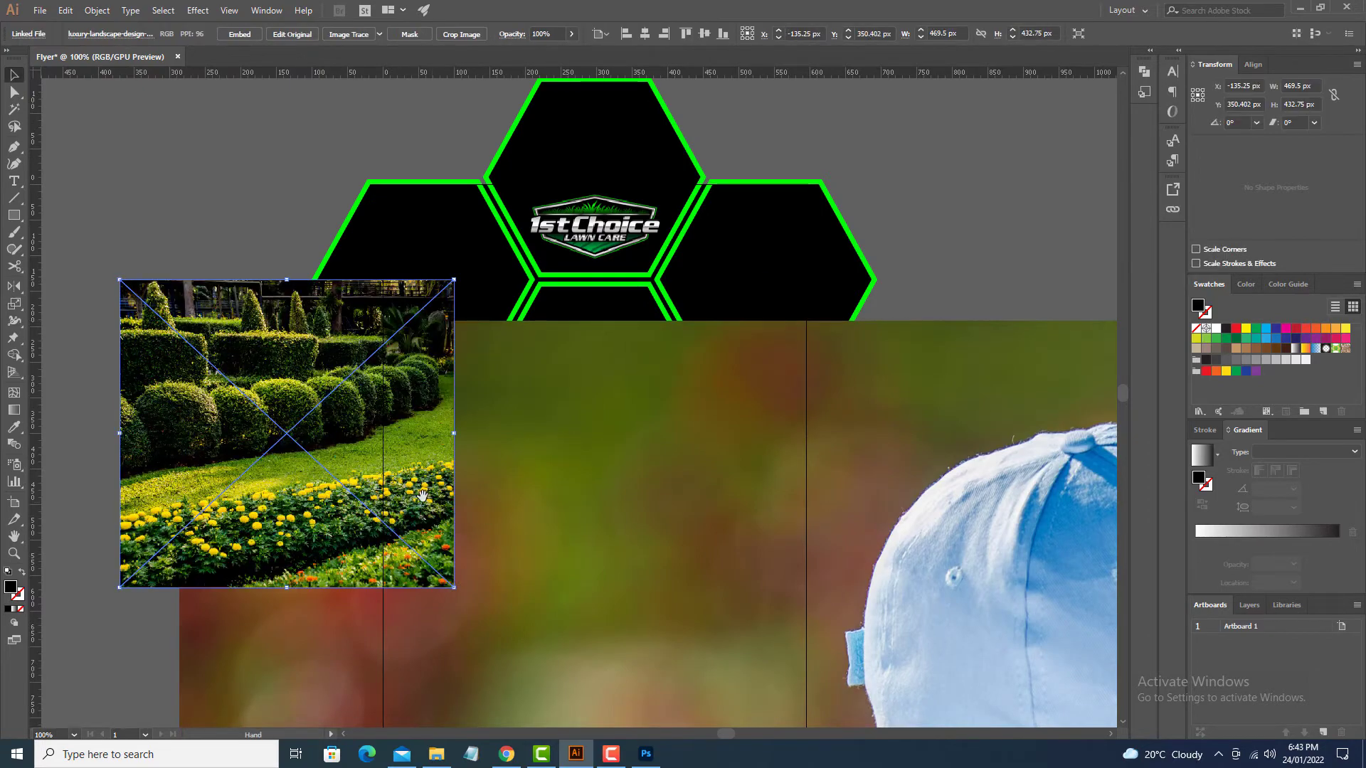
left_click_drag(479, 722, 527, 503)
Step: Move and shrink the 1918 photo, then move the garden photo over the hexagons
left_click_drag(381, 476, 326, 360)
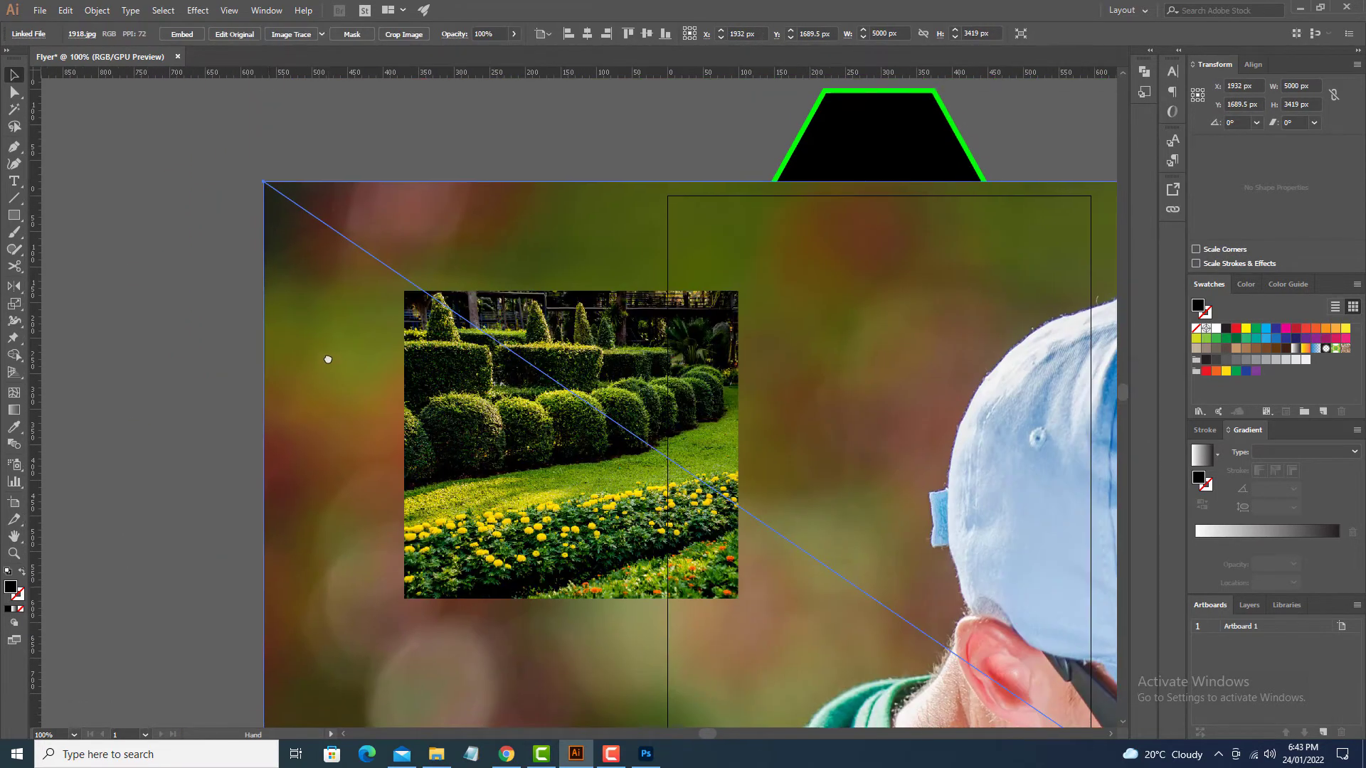
left_click_drag(264, 185, 827, 661)
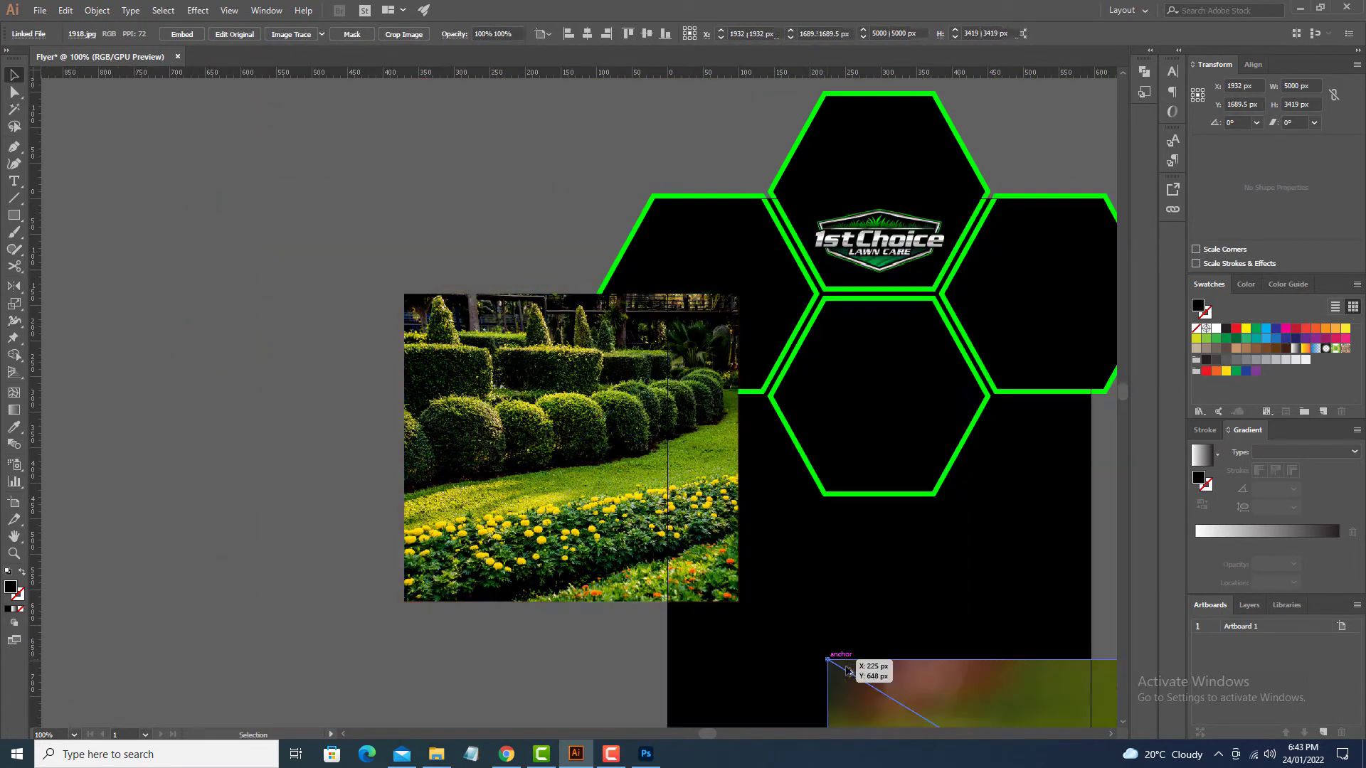
left_click_drag(924, 687, 568, 525)
left_click_drag(538, 416, 740, 429)
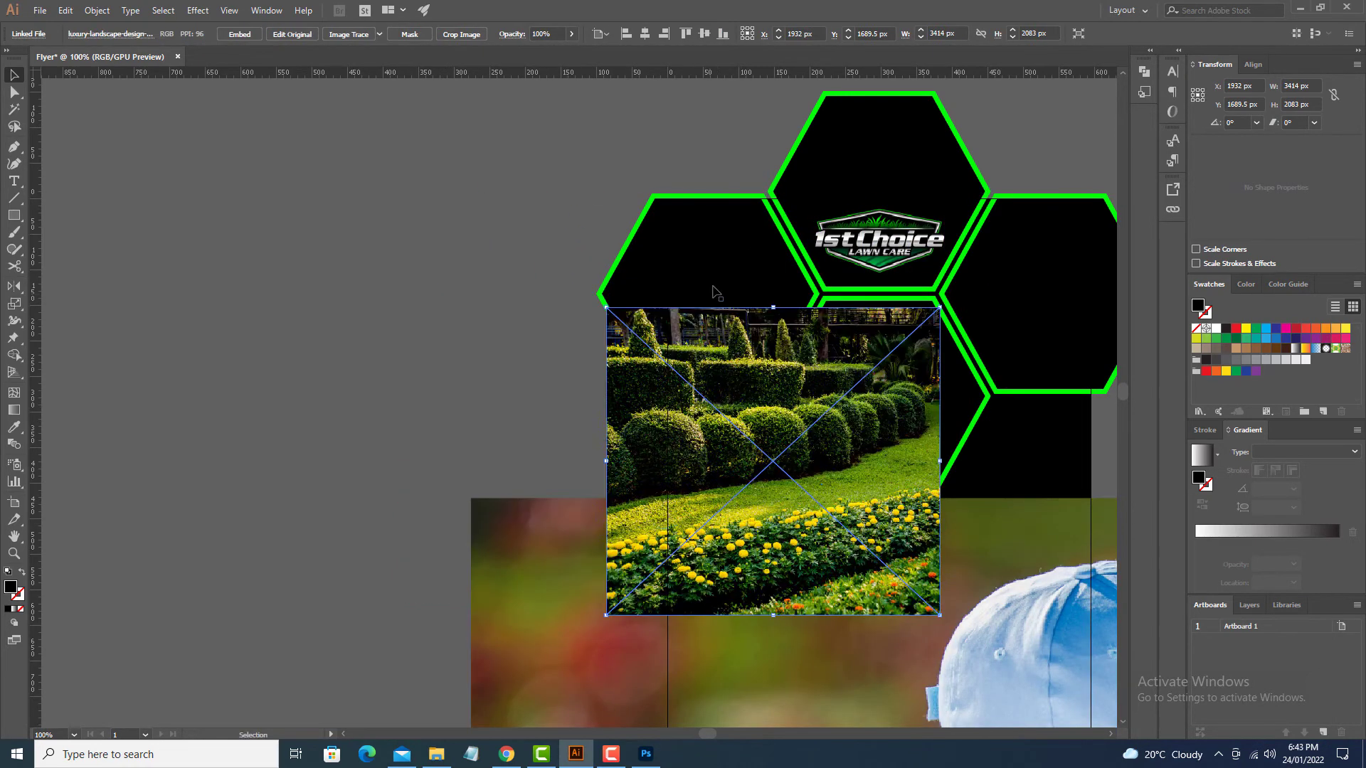
Step: Bring the left hexagon in front, centre the garden photo on it, and make a clipping mask
left_click(717, 281)
key("ctrl+shift+bracketright")
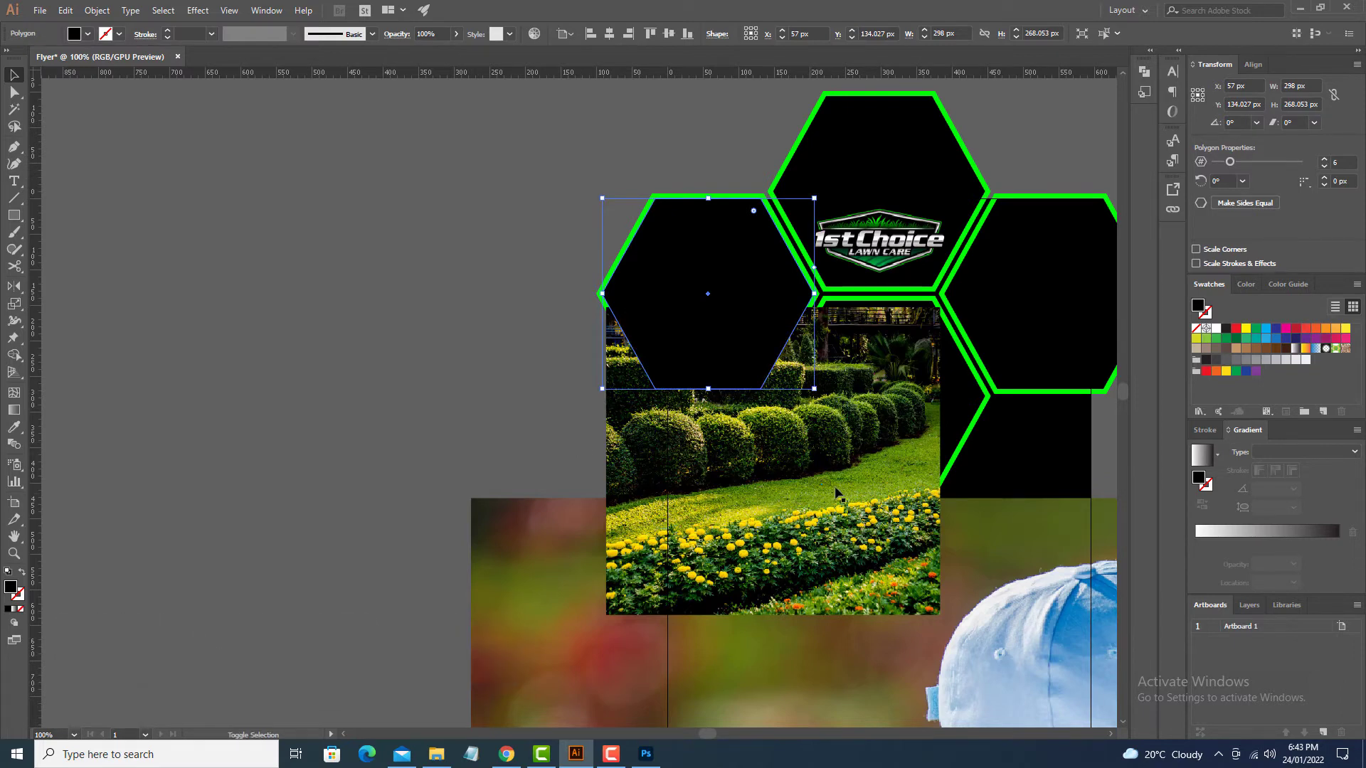
left_click(836, 491, "shift")
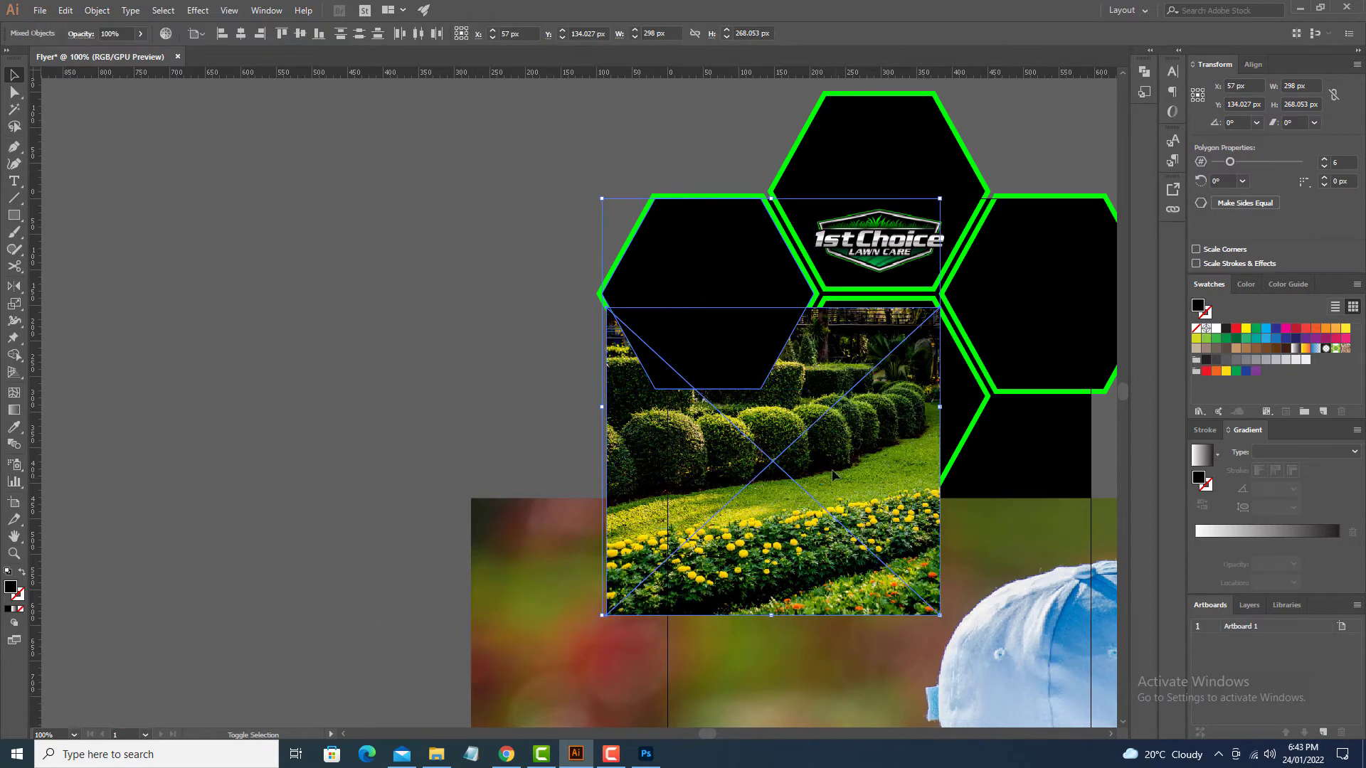
key("alt")
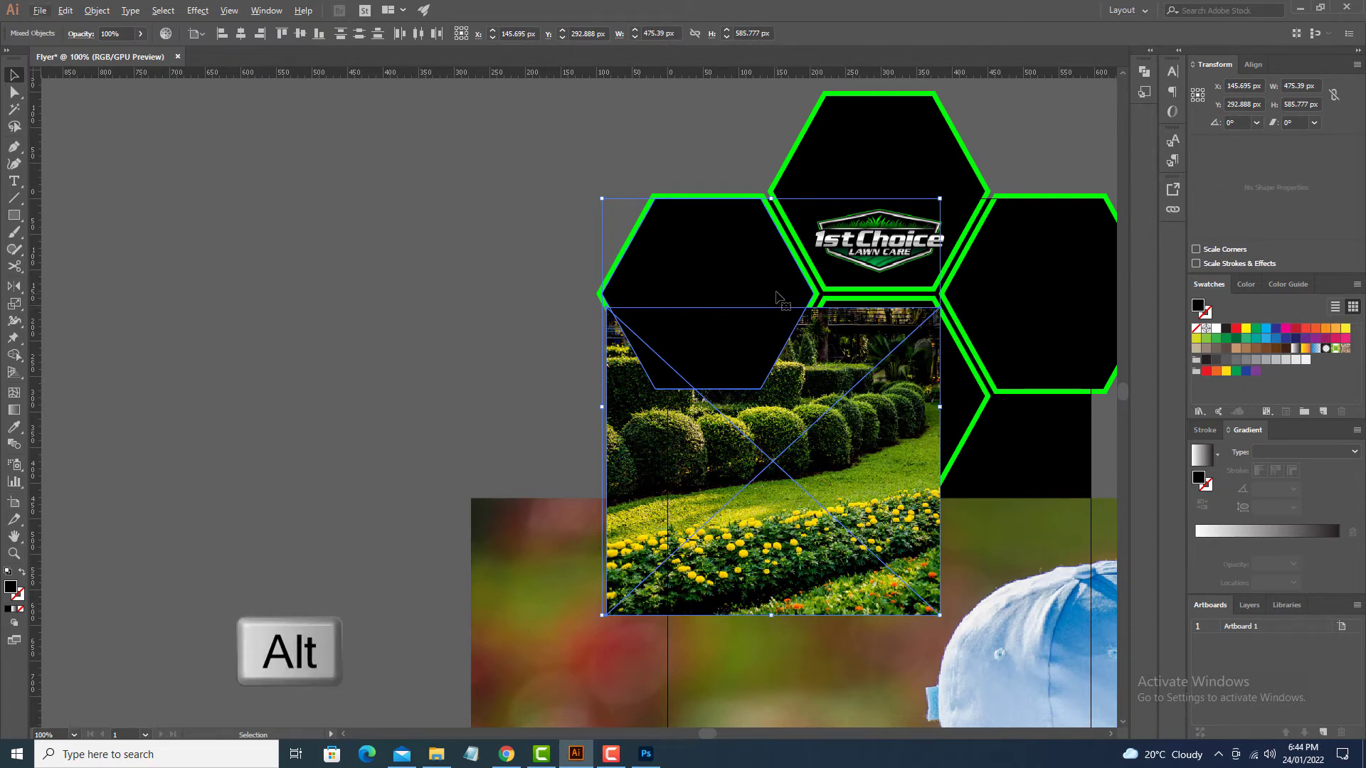
left_click(778, 297)
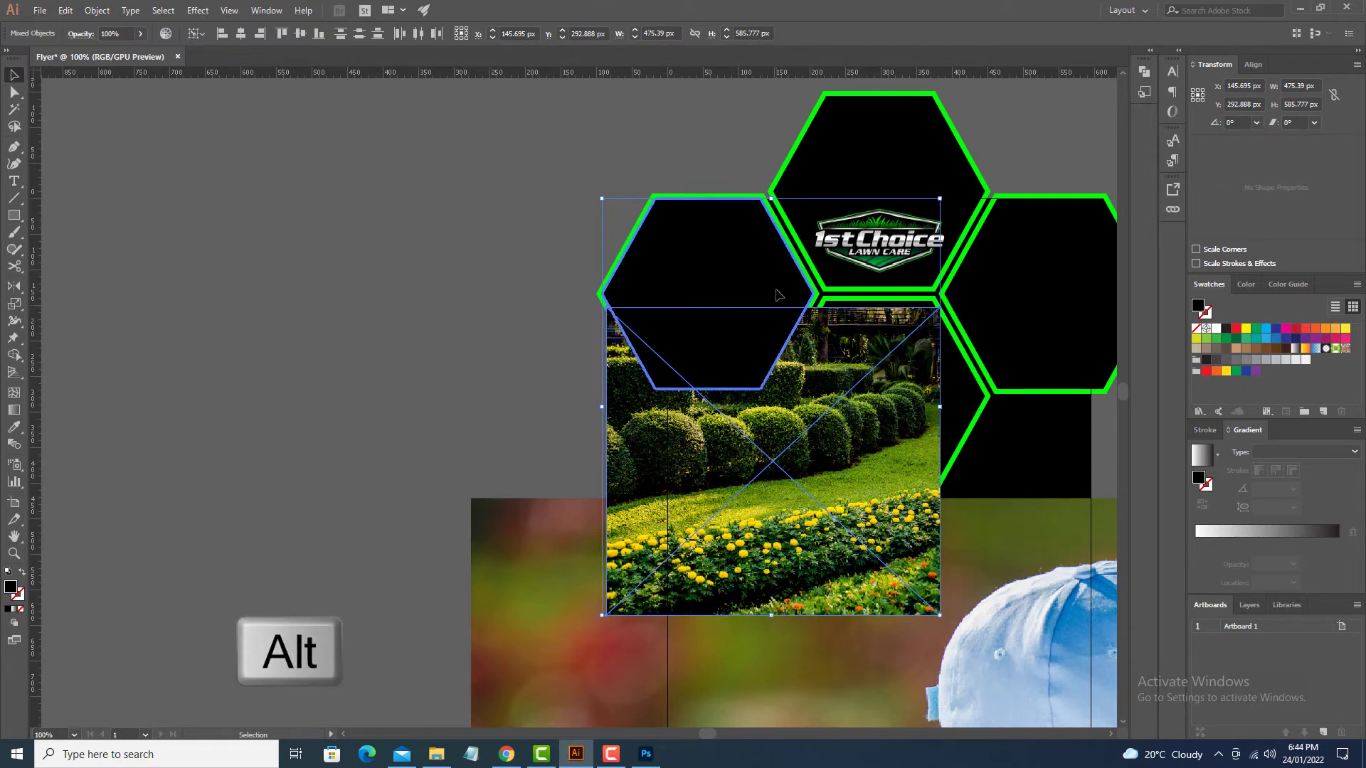
left_click(240, 34)
left_click(299, 33)
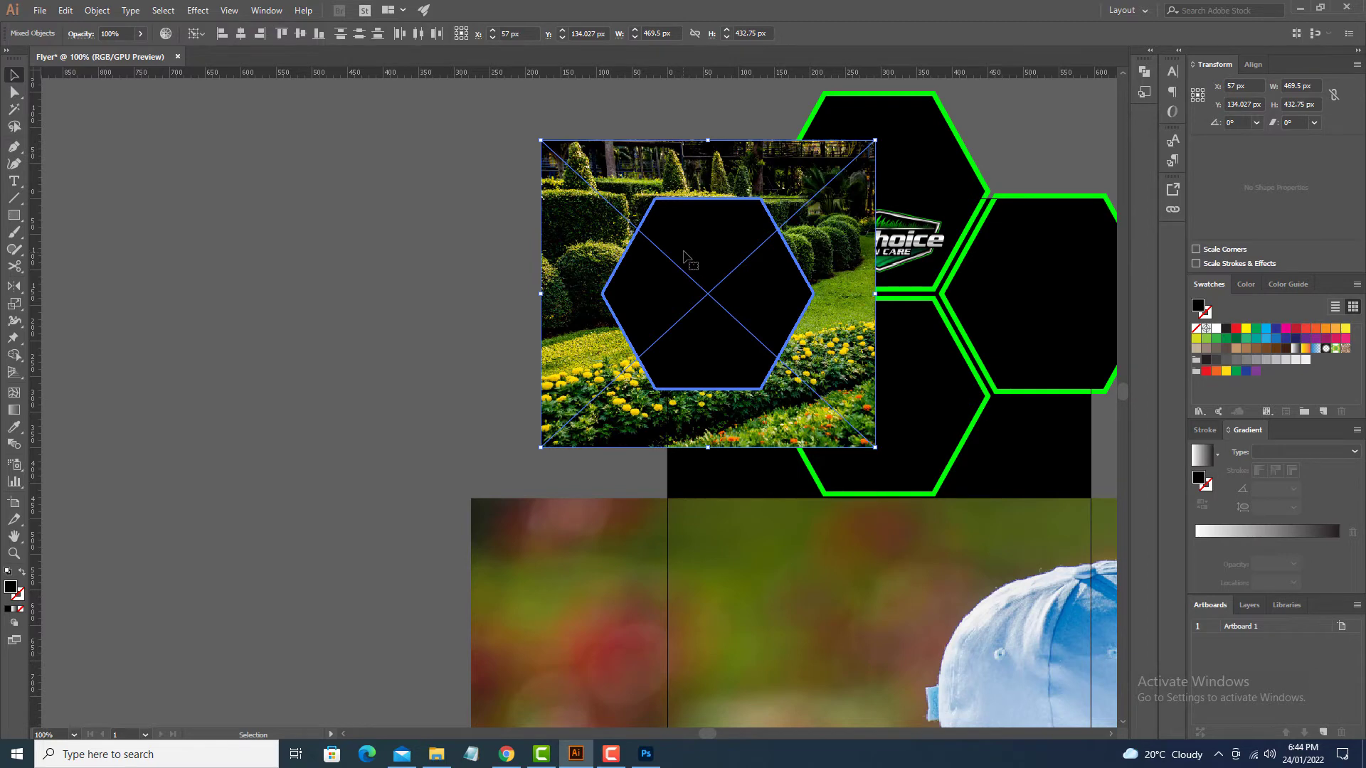
right_click(685, 257)
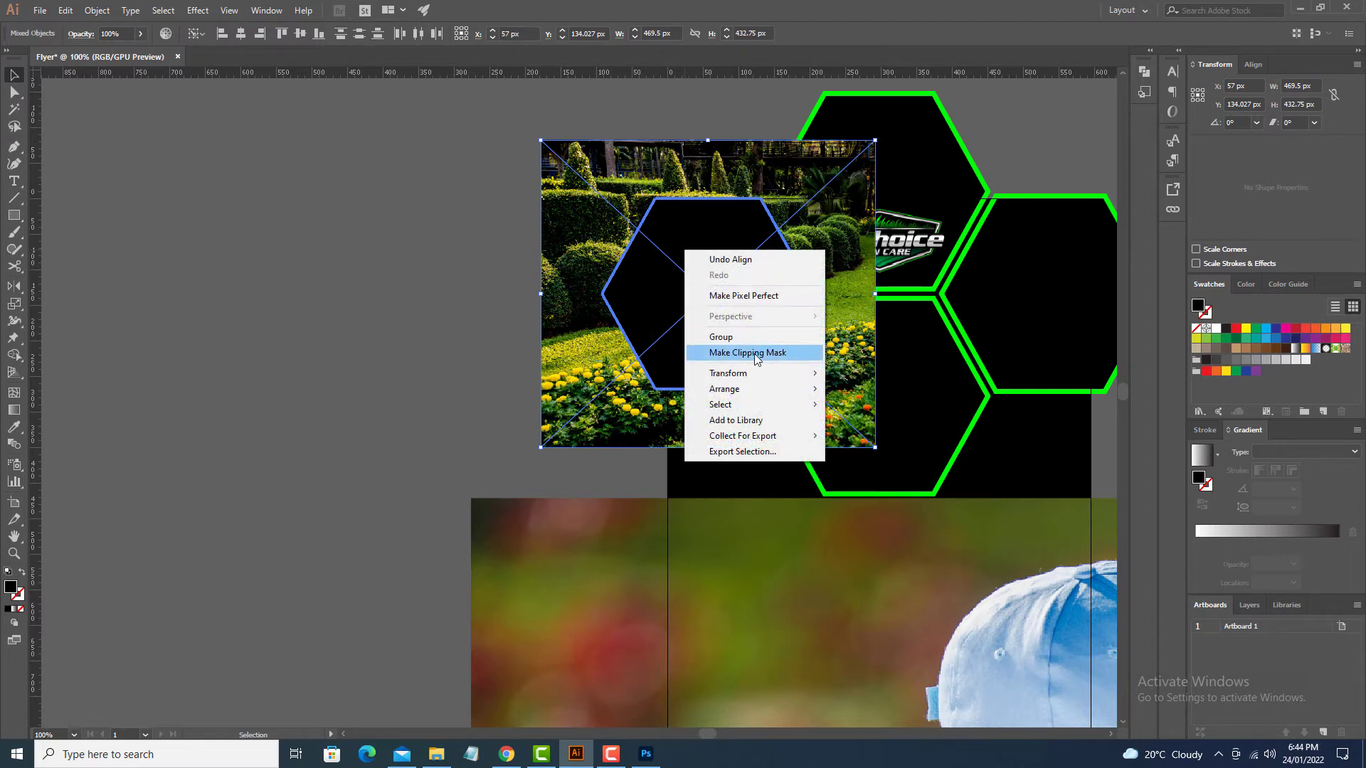
left_click(755, 354)
Step: Scale the hedge-trimming worker photo to about 437 px wide and position it over the right hexagon
left_click(555, 345)
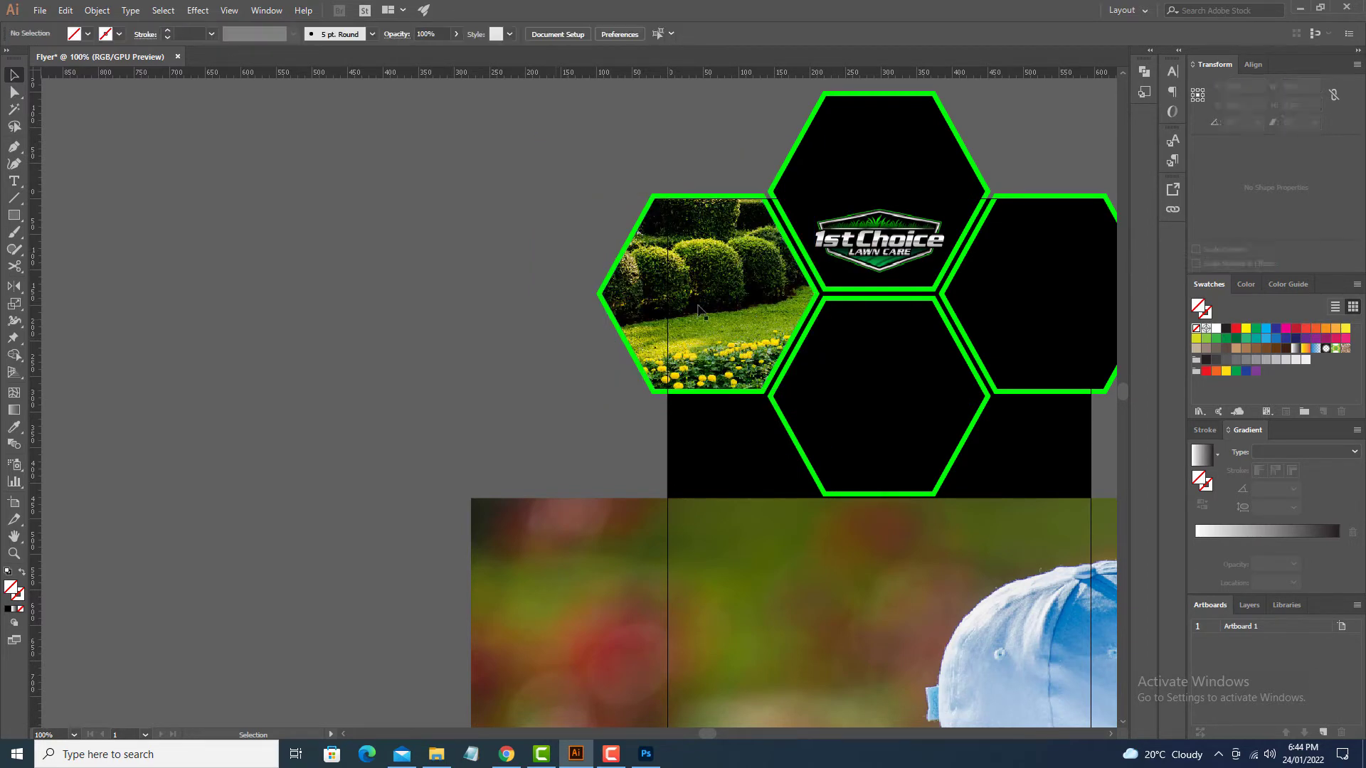
left_click_drag(727, 471, 471, 284)
left_click_drag(264, 391, 476, 284)
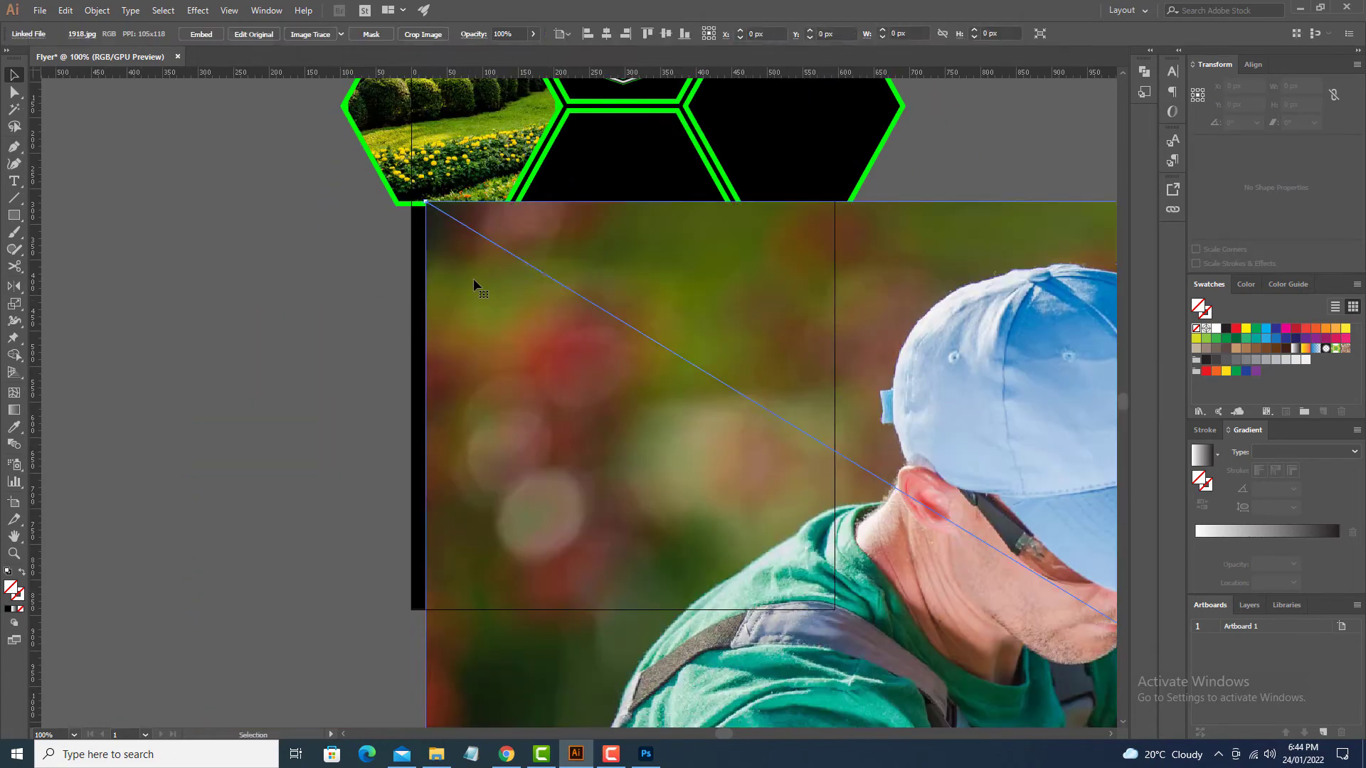
left_click_drag(426, 205, 726, 441)
left_click_drag(491, 204, 882, 593)
left_click_drag(854, 498, 597, 412)
left_click_drag(232, 135, 618, 370)
left_click_drag(765, 468, 767, 386)
left_click_drag(767, 386, 795, 403)
left_click_drag(896, 458, 929, 477)
left_click_drag(901, 444, 1005, 399)
Step: Send the worker photo behind the right hexagon, clip it, and nudge it left inside
key("ctrl+shift+[")
left_click(787, 341, "shift")
right_click(757, 307)
left_click(804, 415)
double_click(824, 280)
left_click_drag(825, 280, 807, 280)
double_click(889, 464)
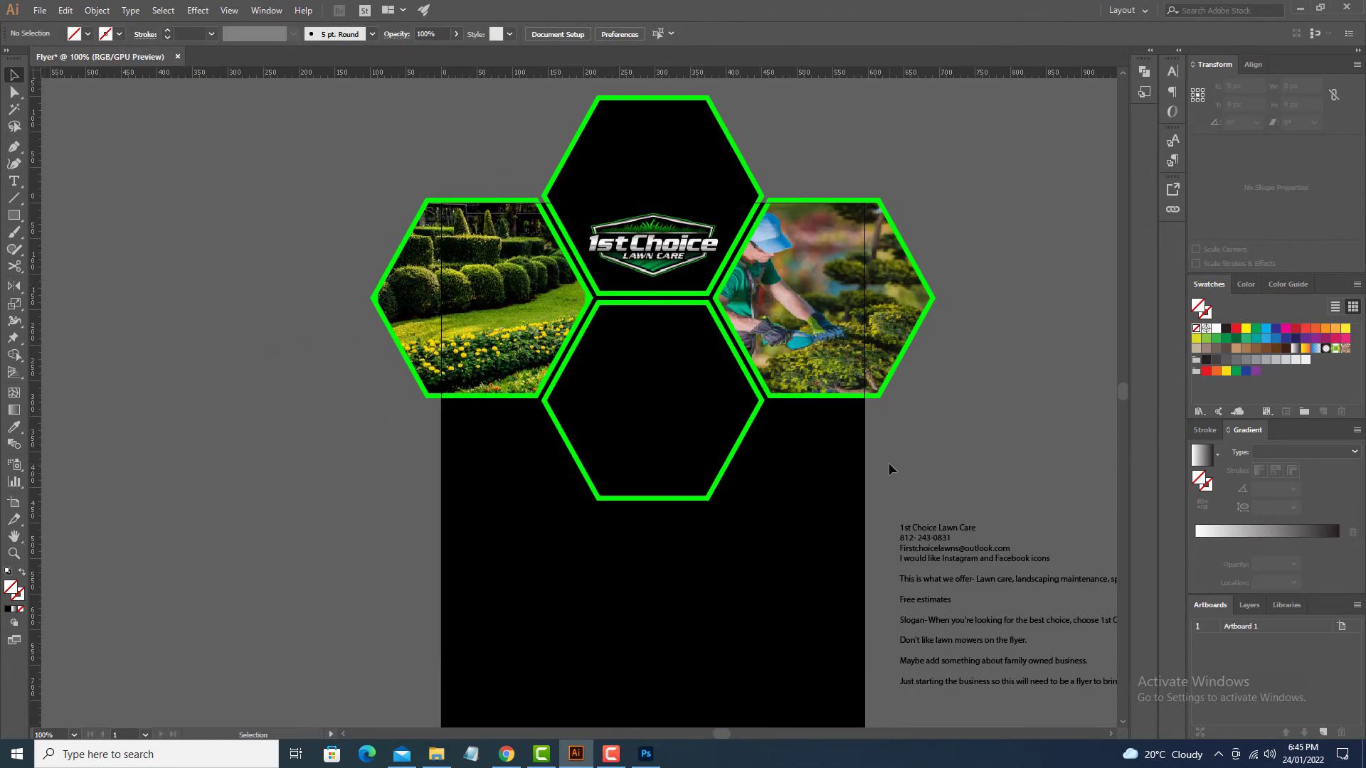
Step: Move the clipped garden photo to the lower middle hexagon and the empty hexagon to the left slot
left_click_drag(480, 306, 478, 566)
left_click_drag(652, 400, 481, 298)
left_click_drag(484, 559, 593, 561)
left_click(669, 385, "shift")
left_click(669, 384)
left_click(300, 33)
left_click(241, 32)
left_click(332, 282)
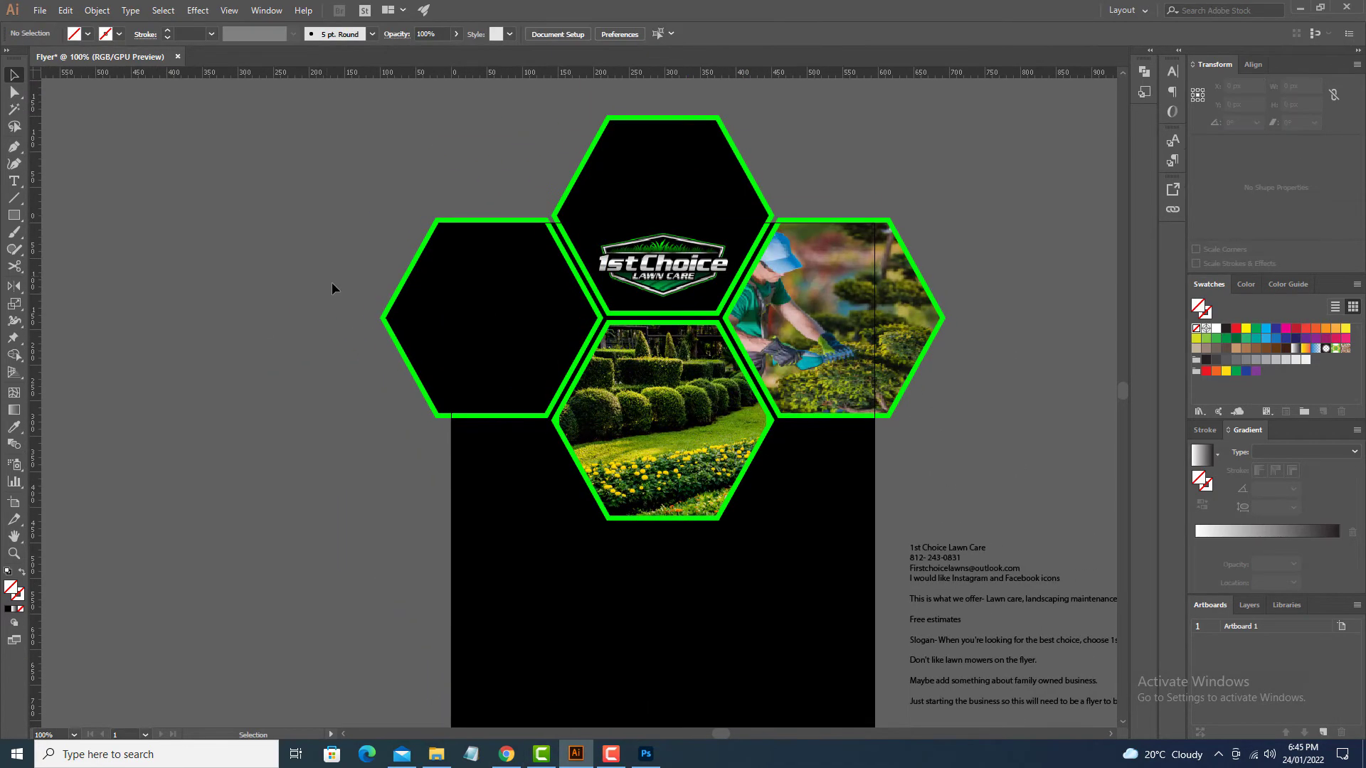
Step: Place an autumn park photo and clip it into the left hexagon, then undo the clip
left_click(40, 10)
left_click(146, 234)
left_click(271, 263)
left_click_drag(467, 391, 521, 429)
left_click_drag(405, 284, 482, 275)
key("ctrl+shift+[")
left_click(482, 274, "shift")
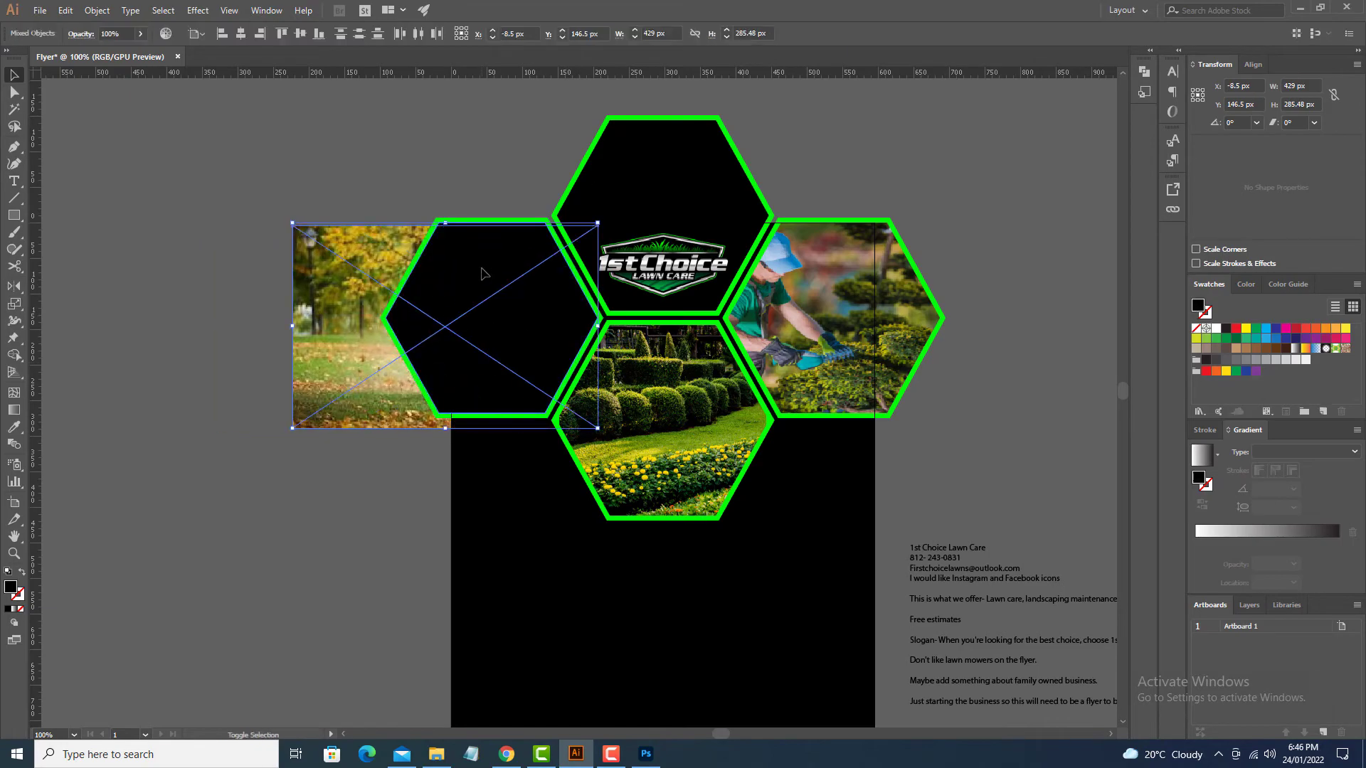
key("ctrl+7")
left_click(381, 493)
left_click_drag(381, 493, 341, 405)
scroll(356, 524, "up", 3)
key("ctrl+z")
key("ctrl+z")
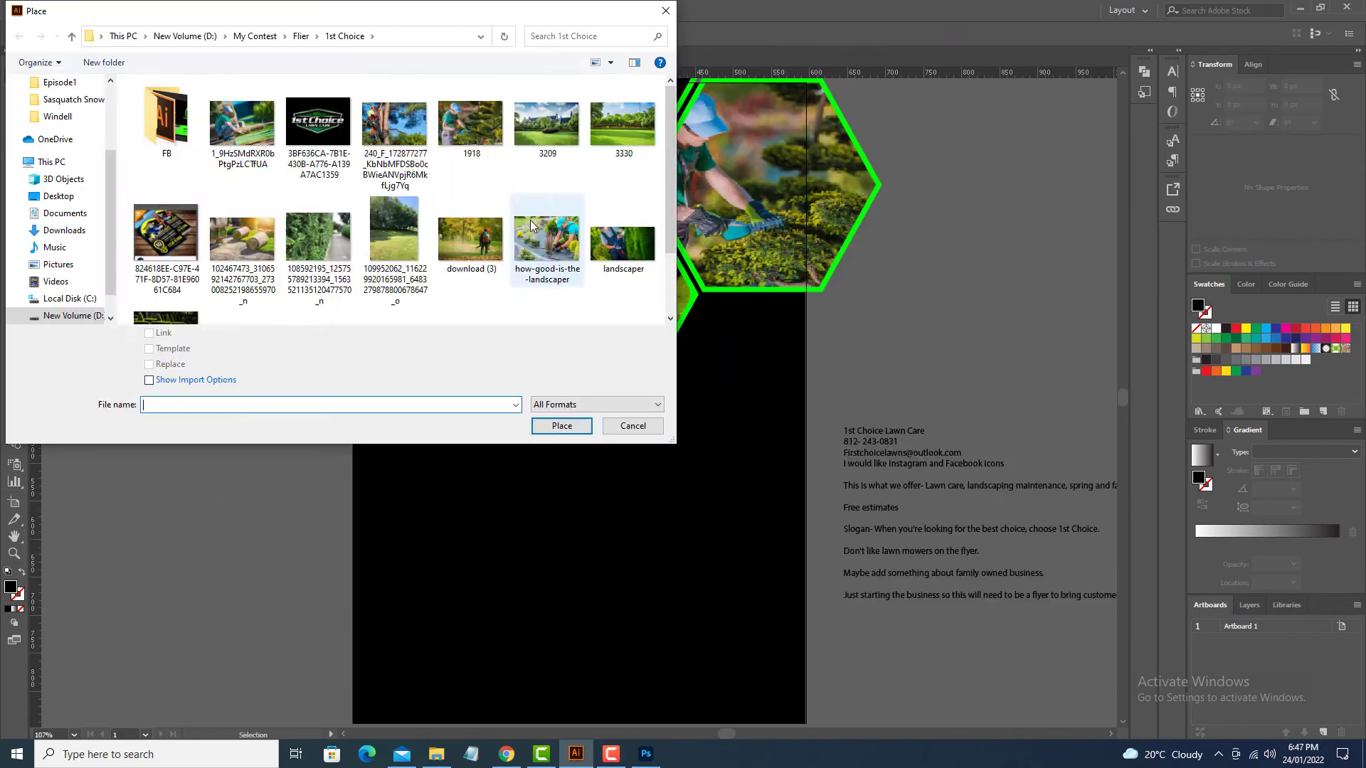
scroll(377, 213, "down", 3)
Step: Place the leaf-blower photo and scale and position it over the left hexagon
left_click(320, 249)
left_click(558, 427)
left_click_drag(231, 186, 296, 257)
left_click(280, 128)
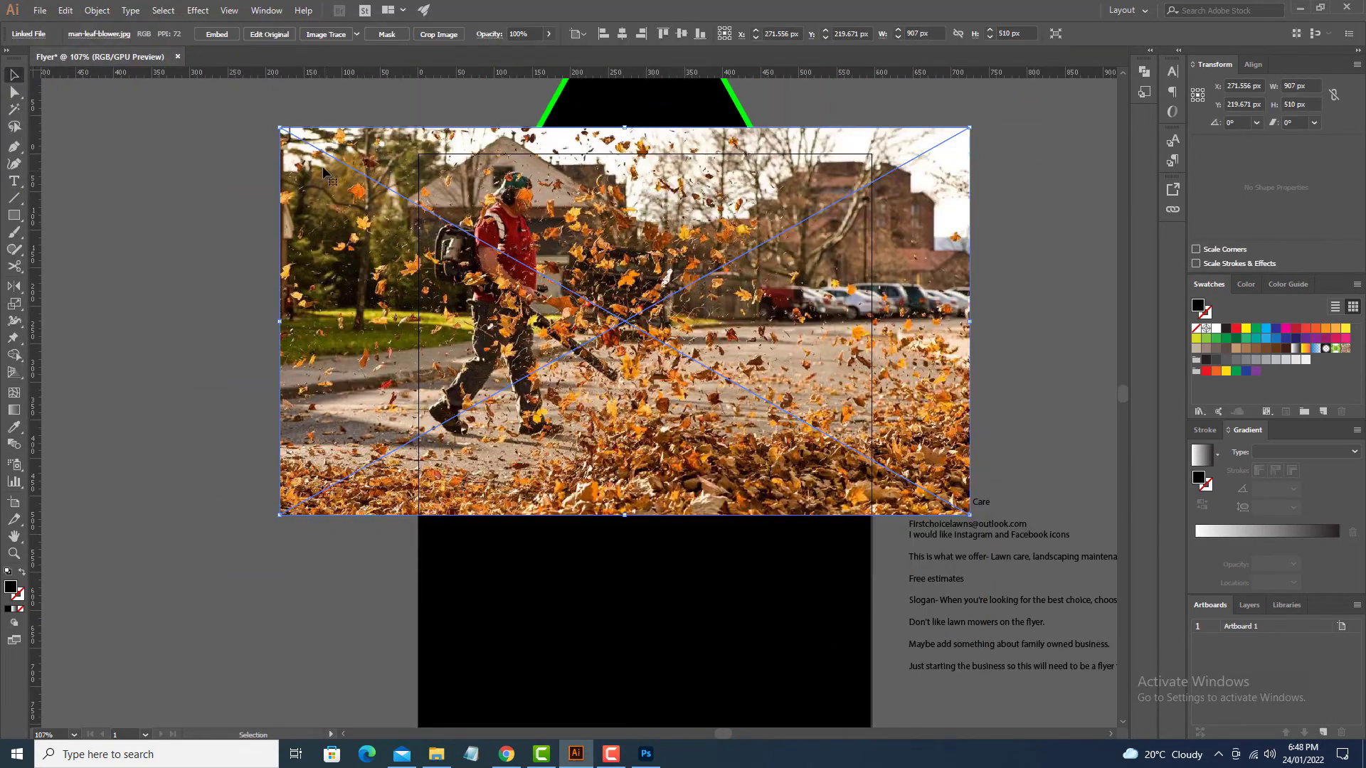
left_click_drag(281, 128, 430, 211)
left_click_drag(432, 214, 402, 159)
left_click_drag(485, 296, 403, 234)
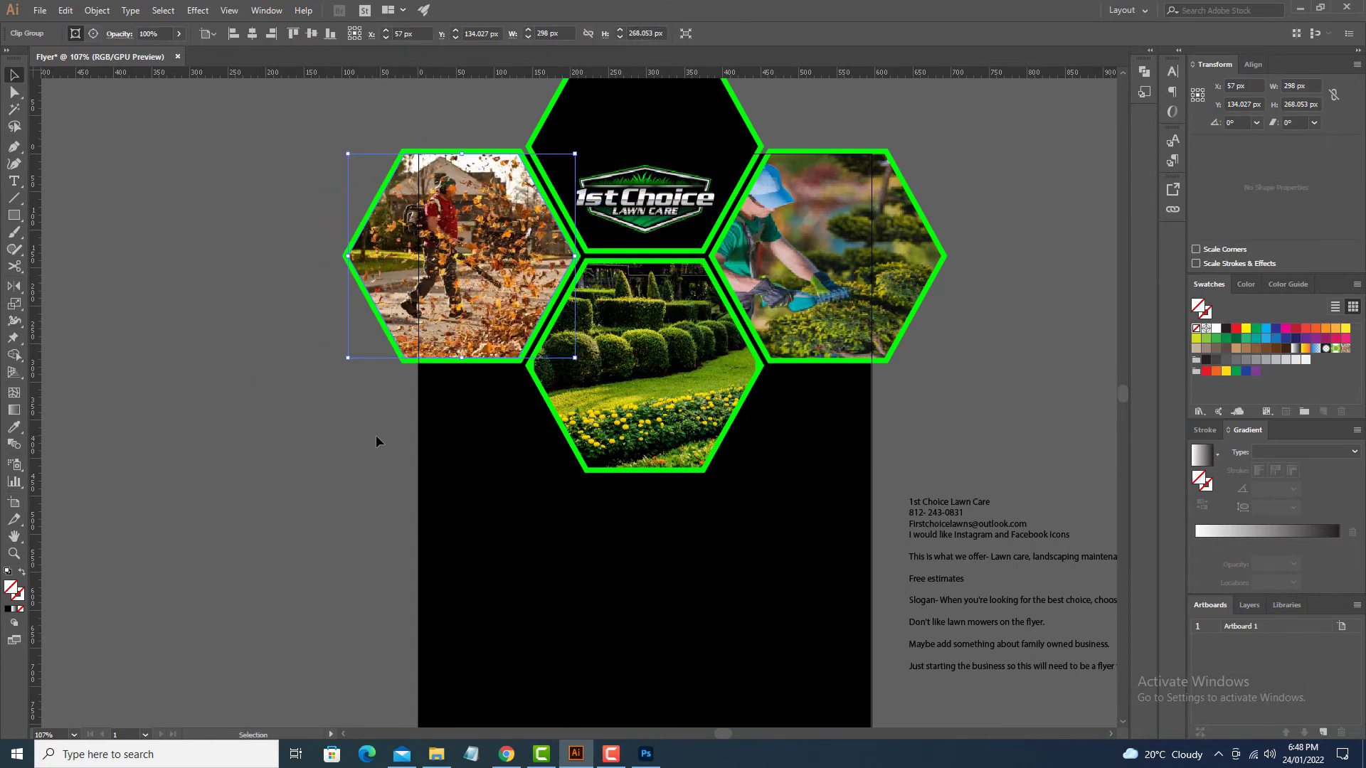
scroll(448, 618, "down", 2)
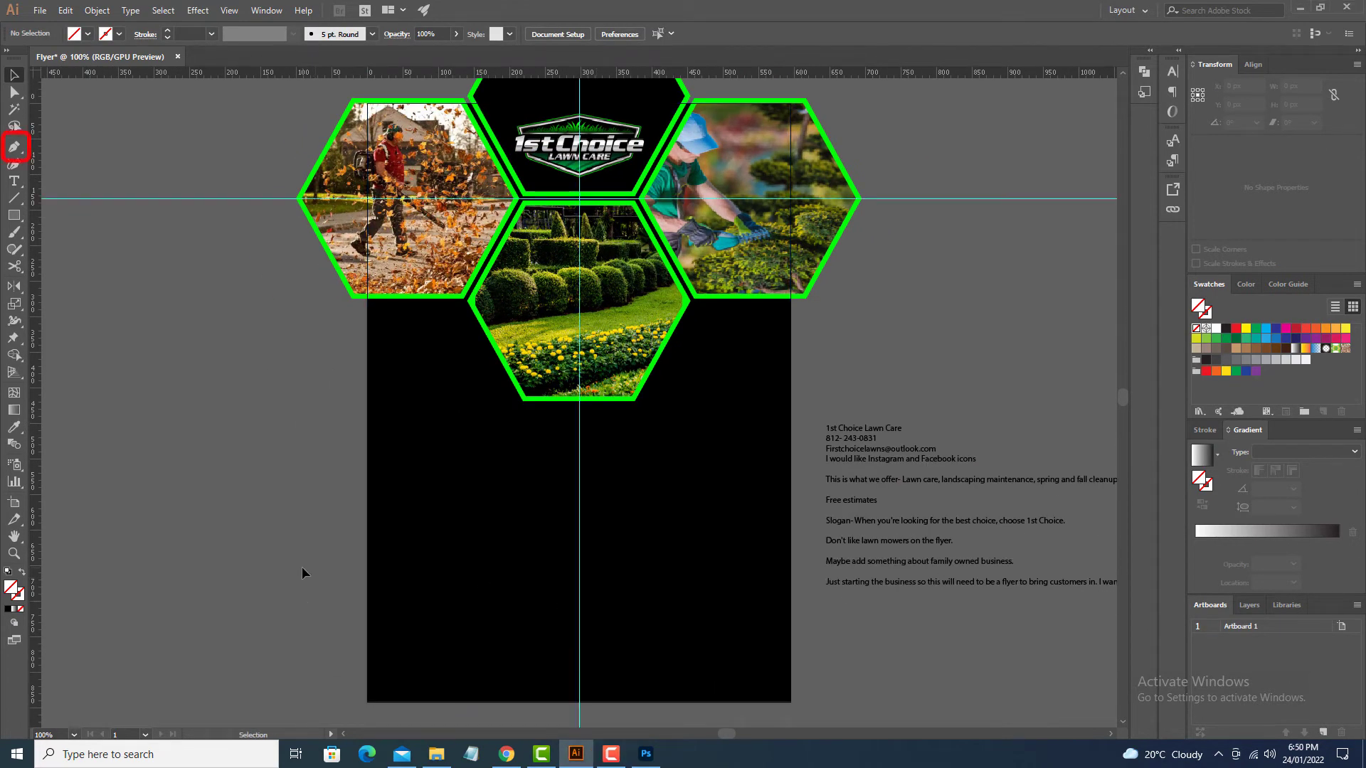
Step: Draw the left half of the notched bottom band with the Pen tool and fill it hexagon green
key("p")
left_click(302, 565)
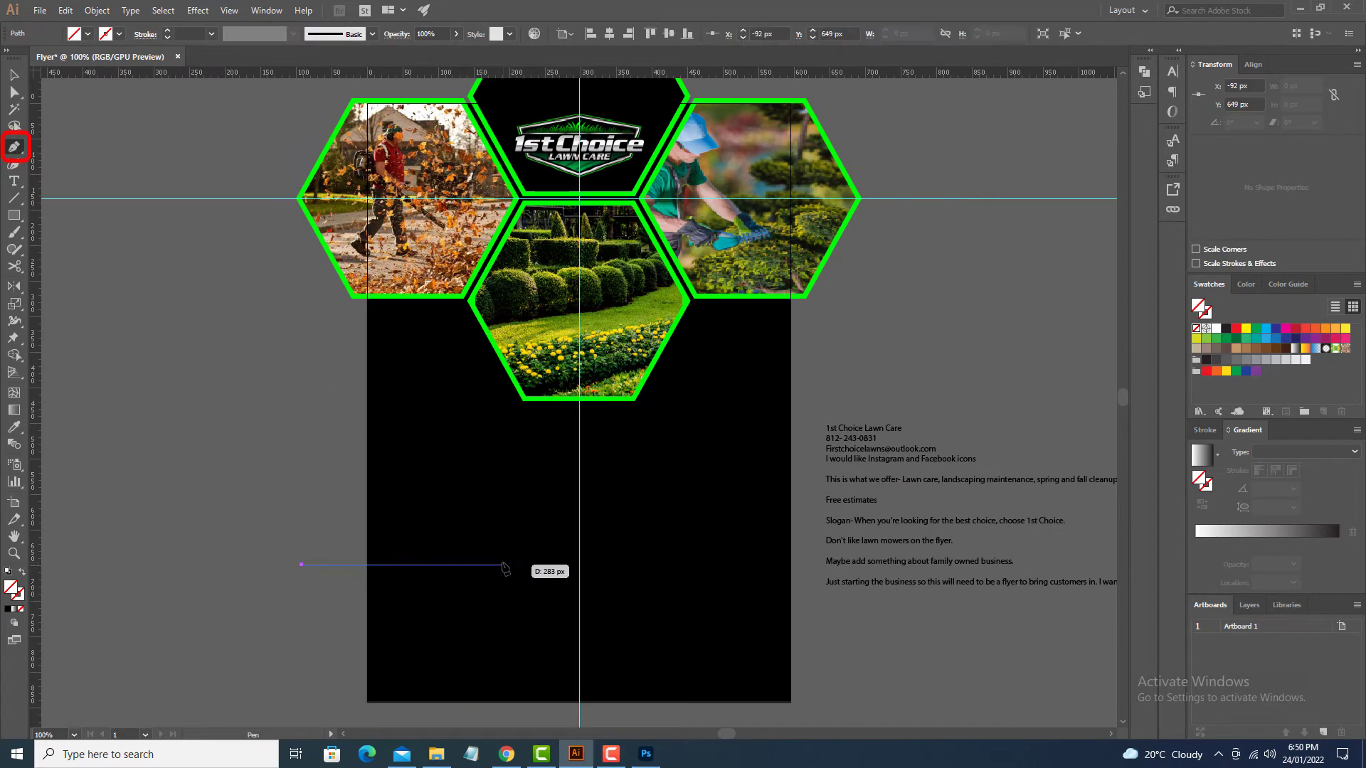
key("p")
left_click(444, 565)
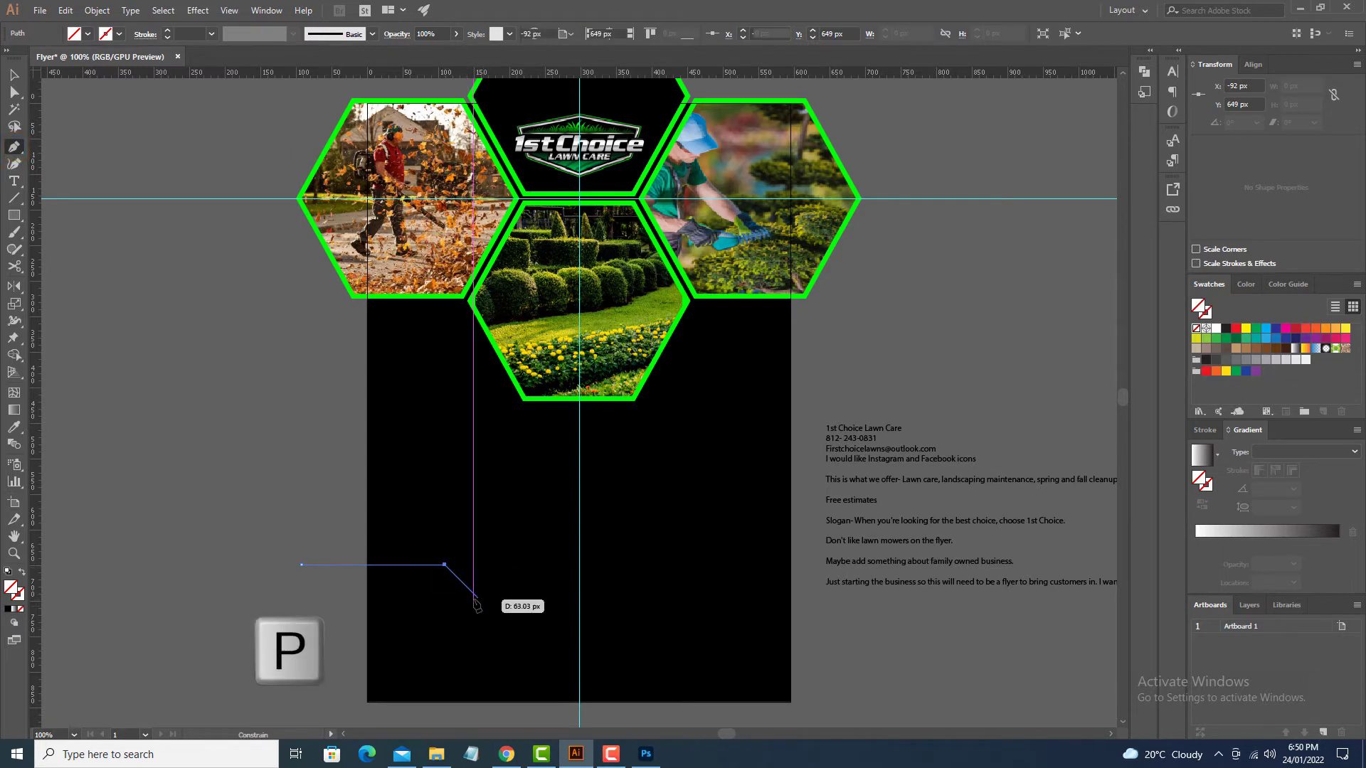
left_click(484, 606)
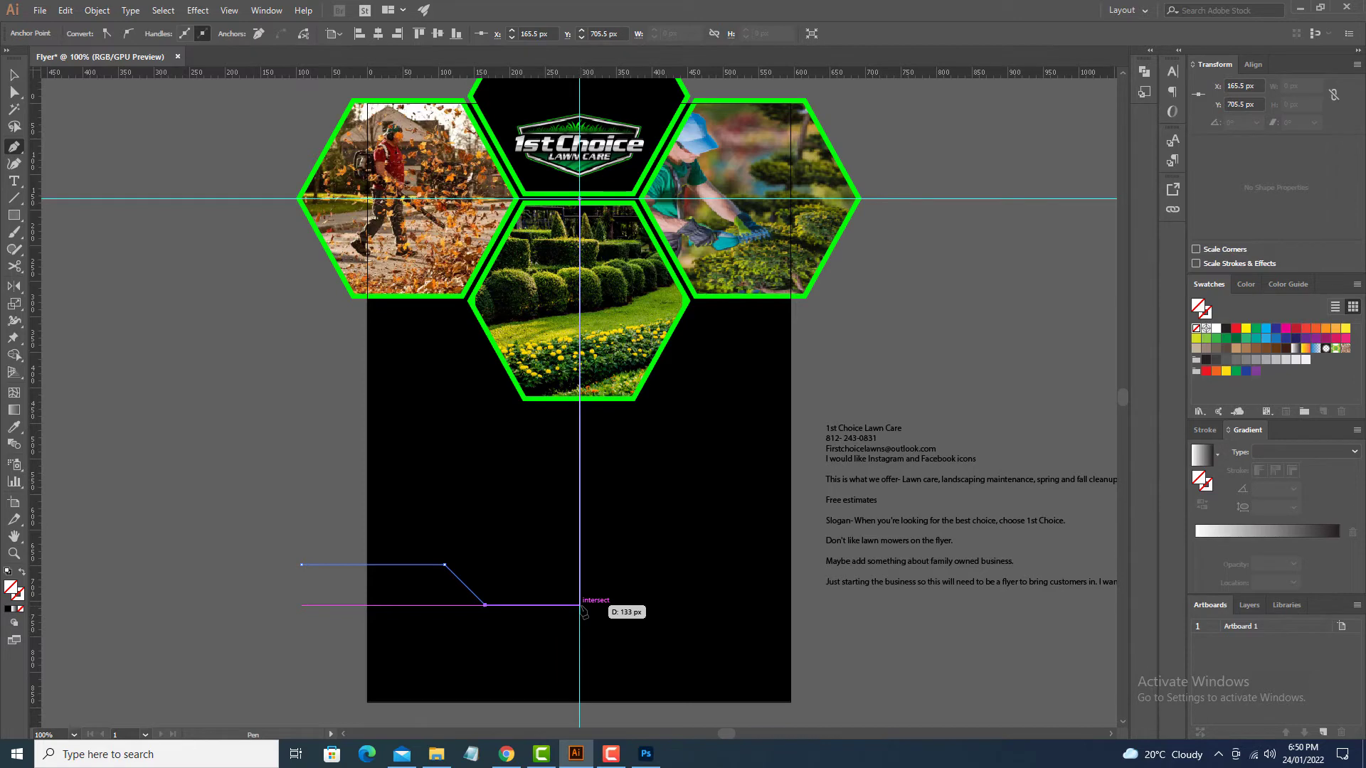
left_click(580, 605)
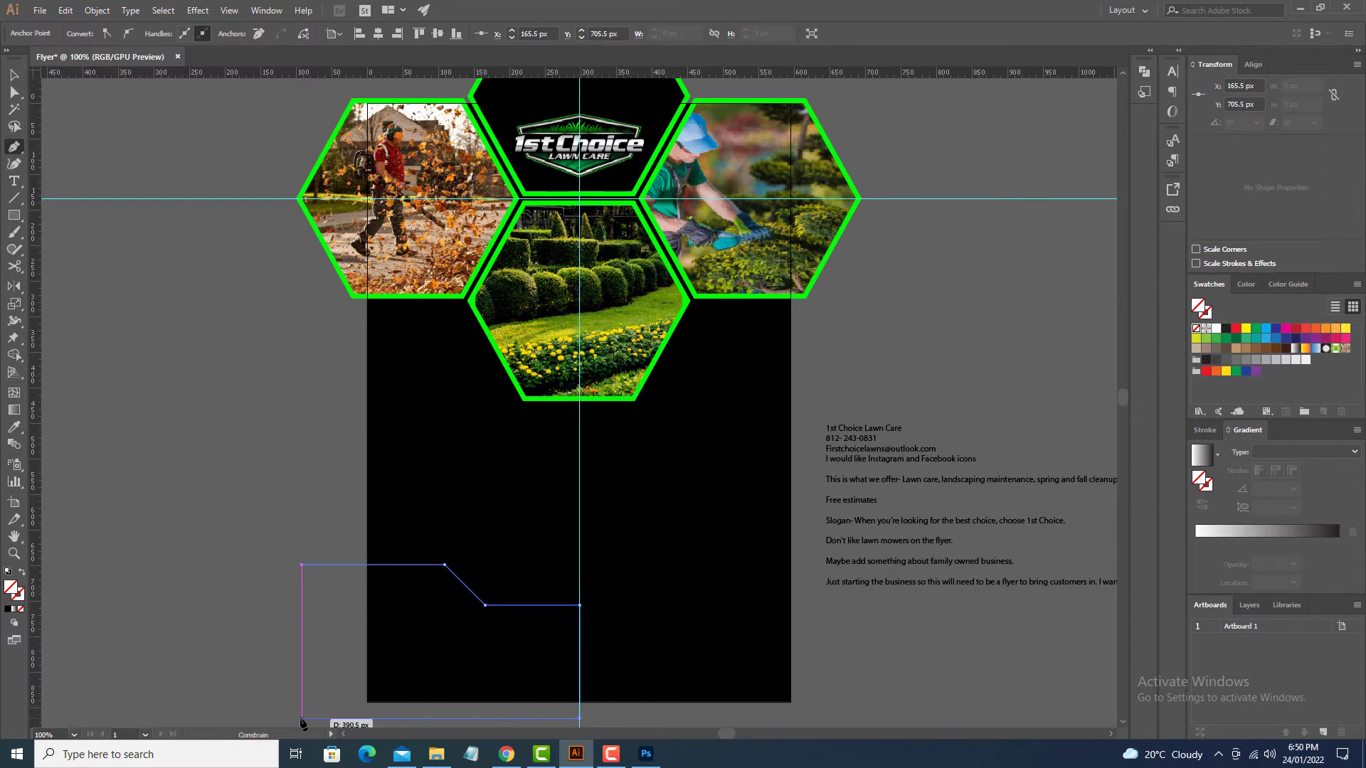
left_click(301, 718)
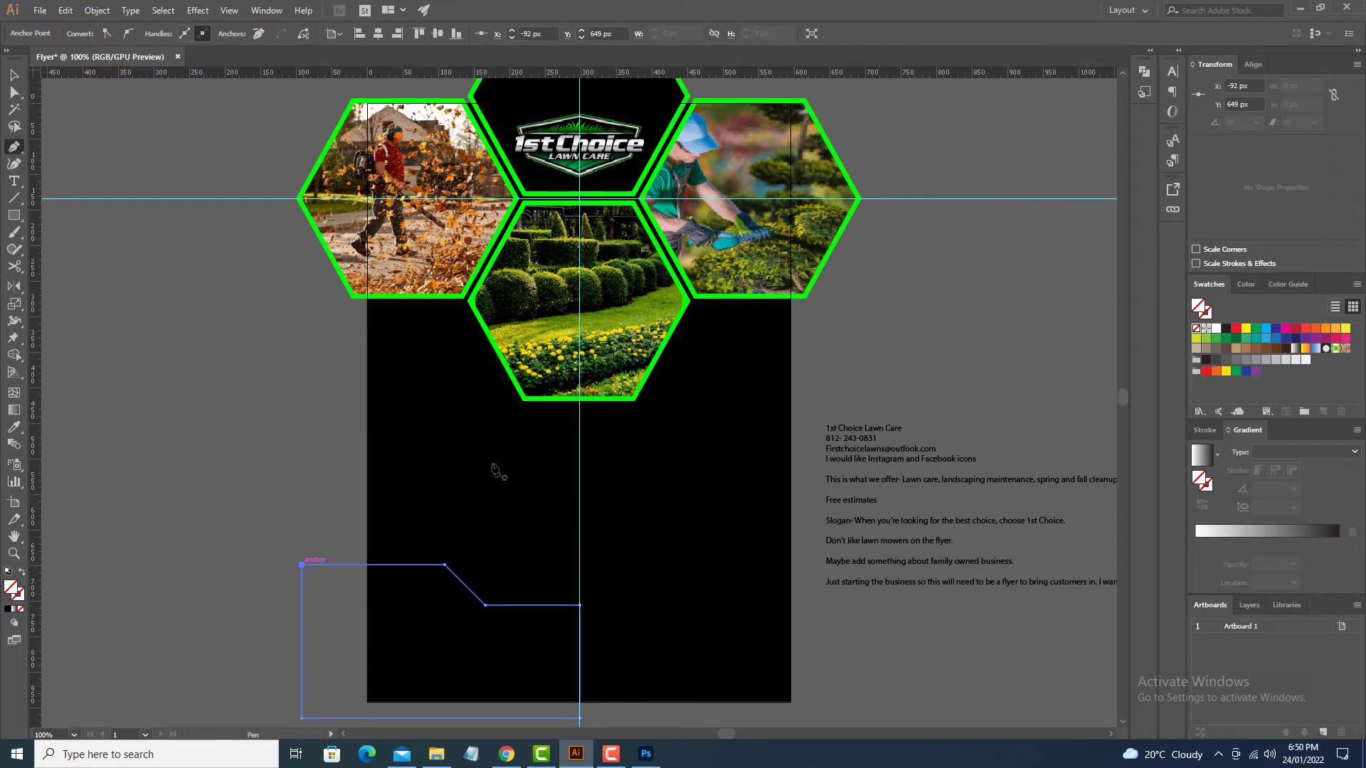
key("i")
left_click(497, 355)
Step: Reflect a copy across the centre anchor and merge both halves with the Shape Builder
key("v")
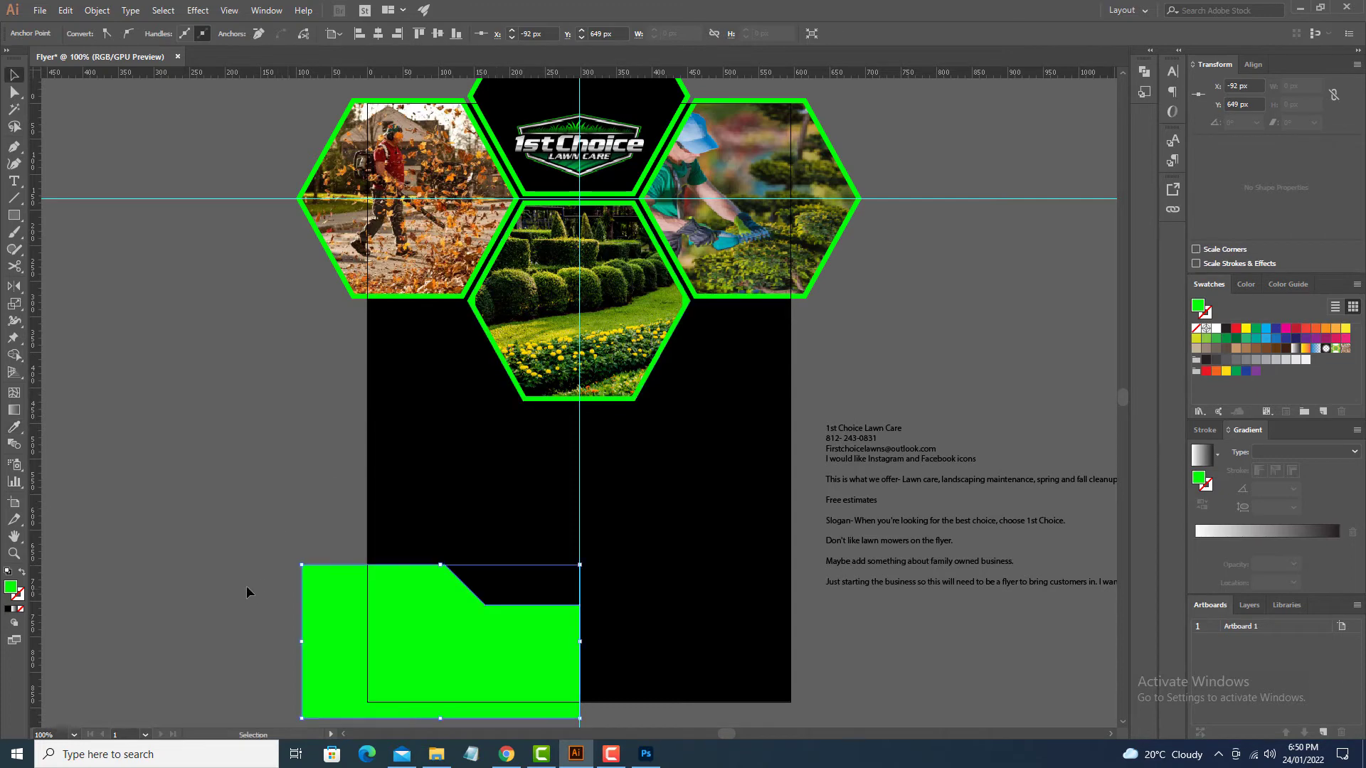
left_click(436, 633)
key("o")
left_click(580, 605, "alt")
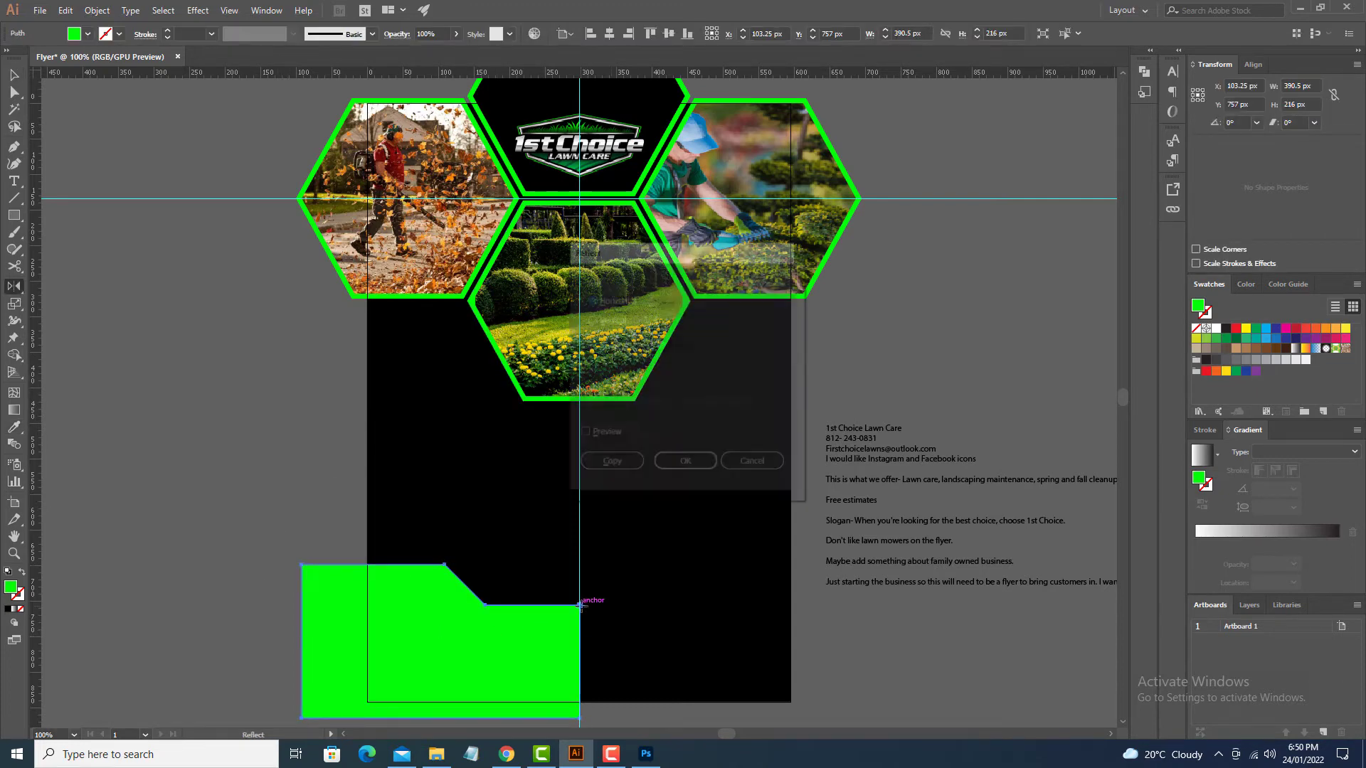
left_click(610, 319)
left_click(610, 465)
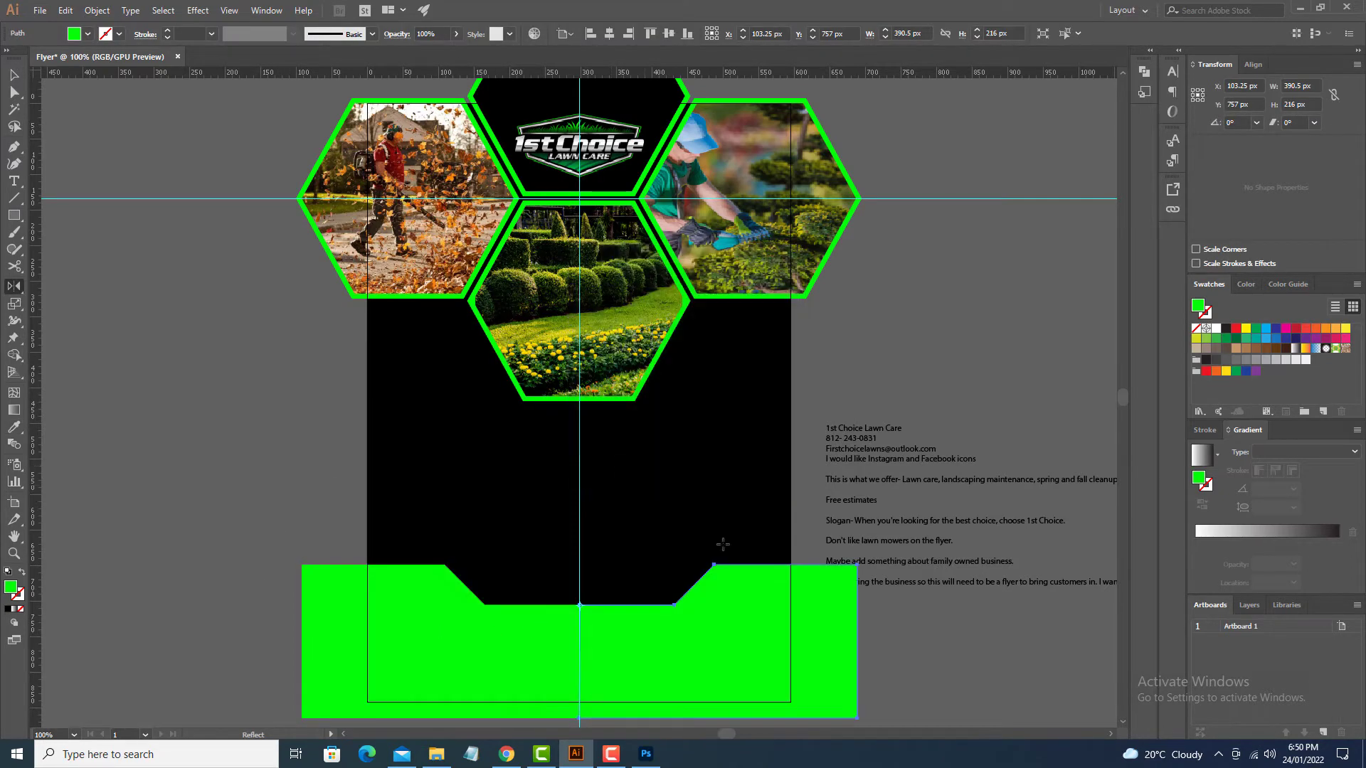
left_click_drag(907, 682, 472, 626)
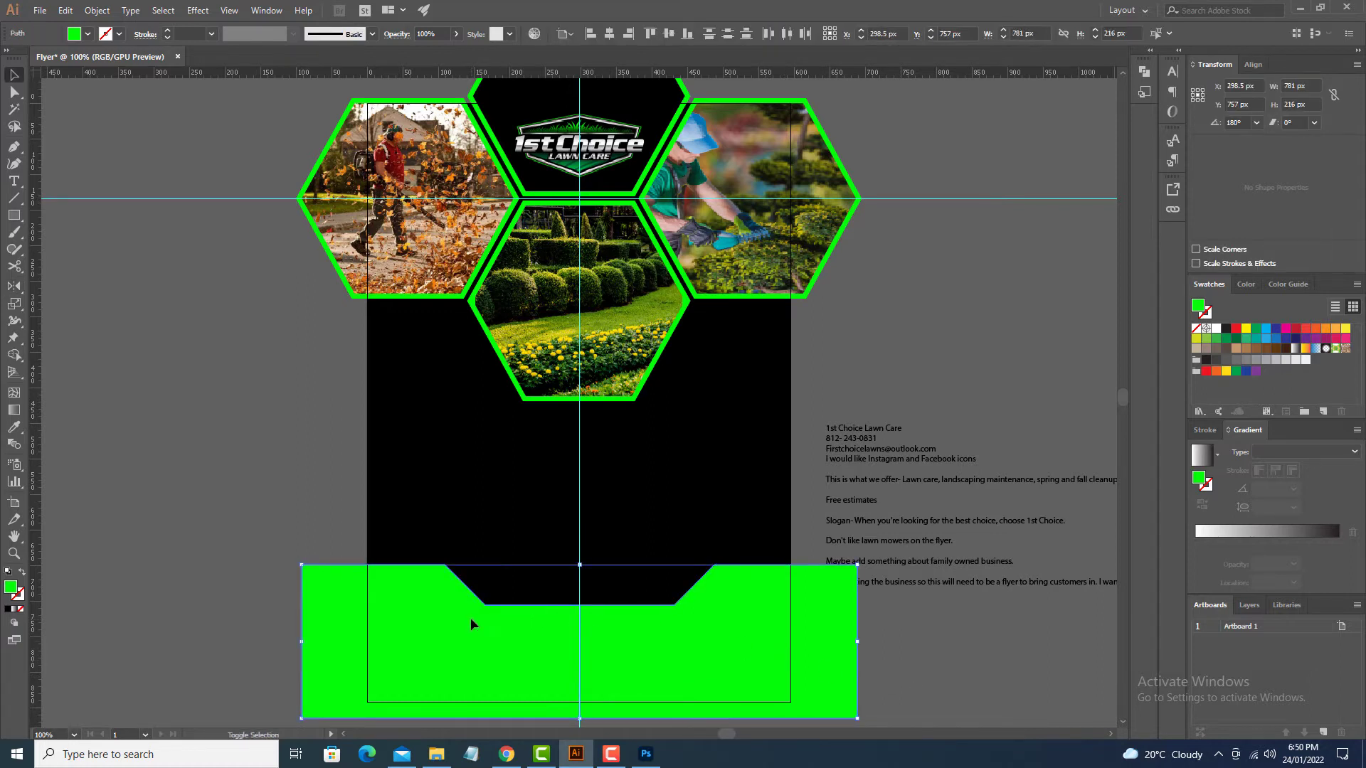
key("shift+m")
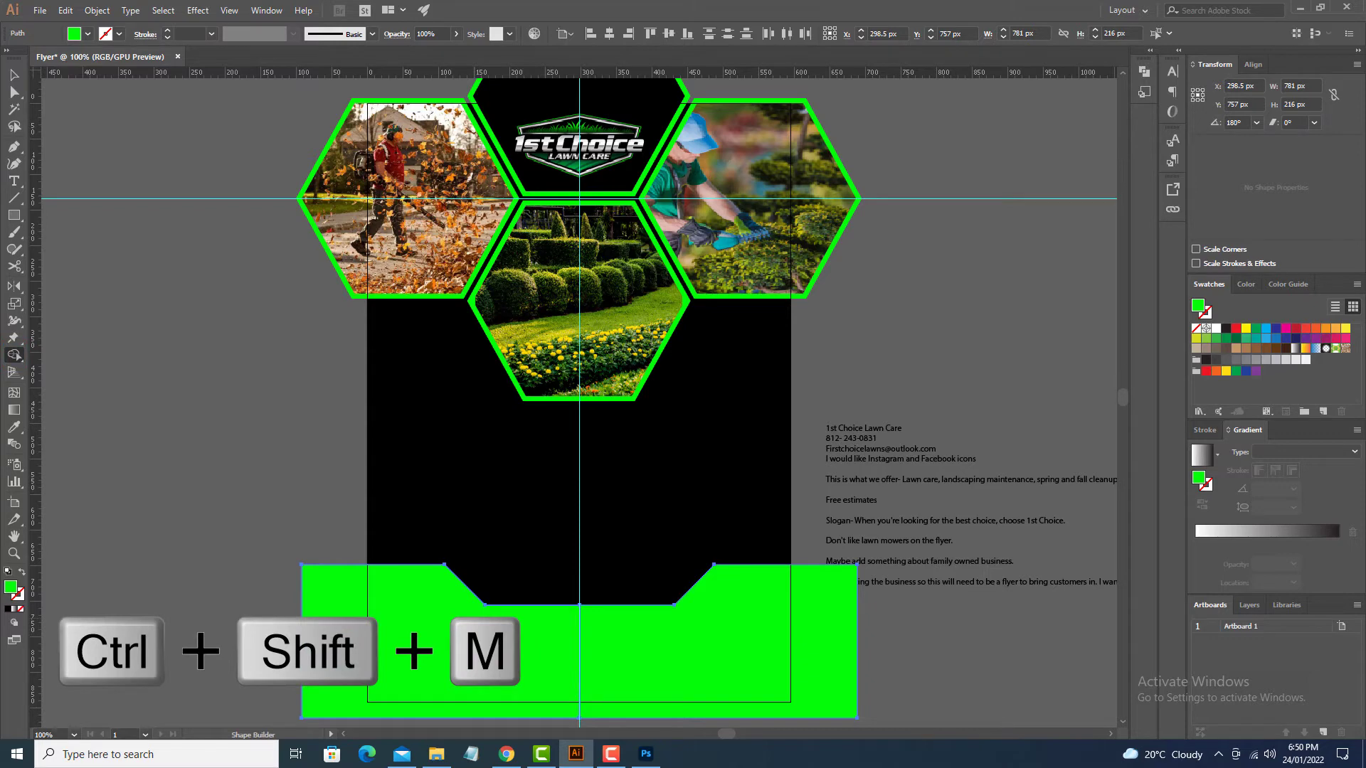
left_click_drag(541, 651, 711, 656)
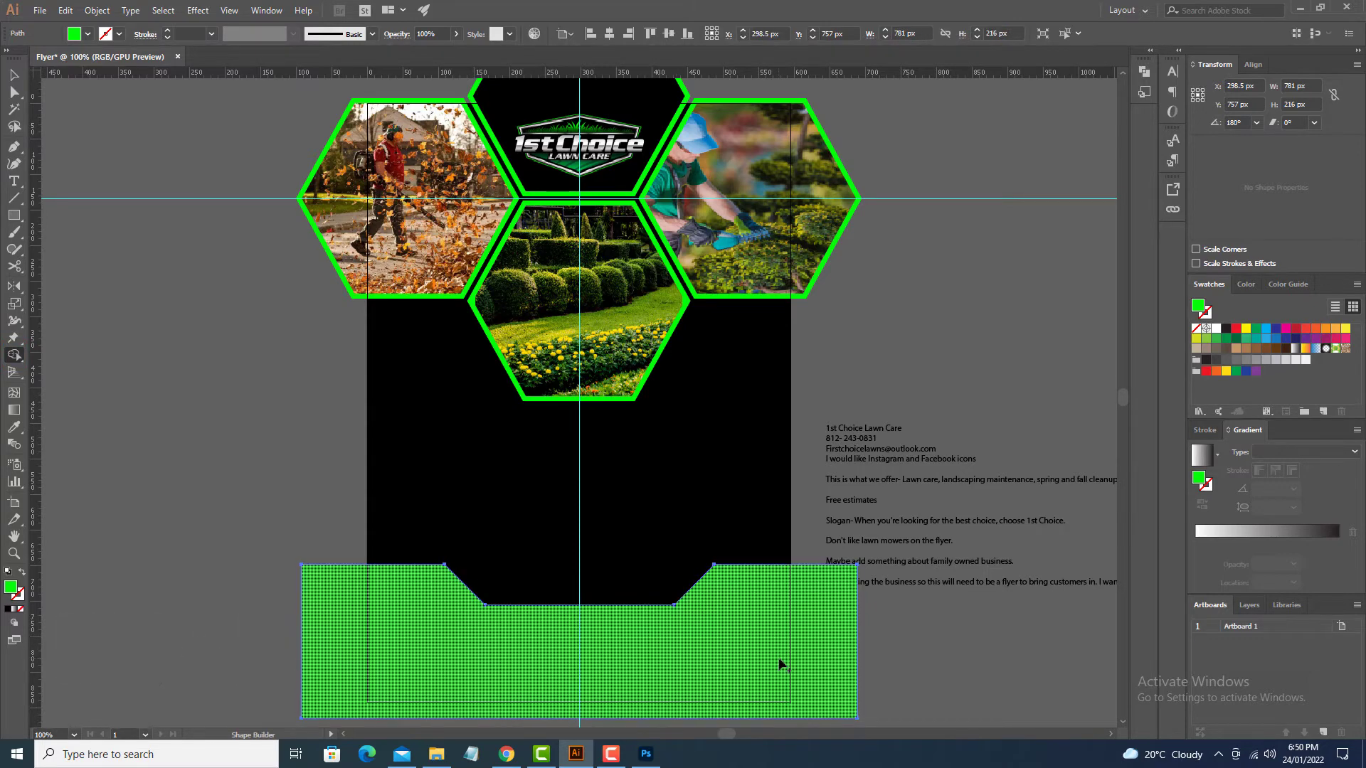
Step: Draw a 445 × 84 px green rectangle over the band's notch and zoom in around it
key("v")
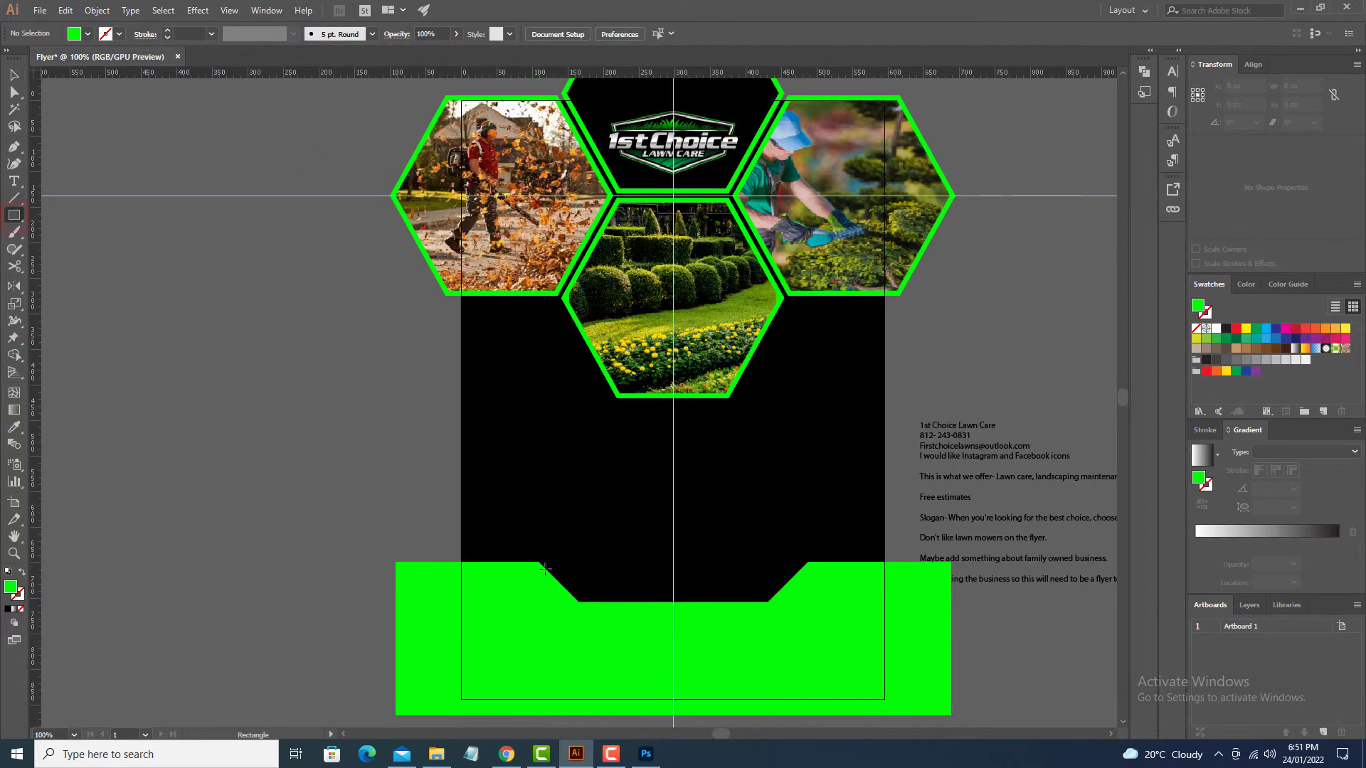
left_click_drag(528, 566, 844, 625)
key("m")
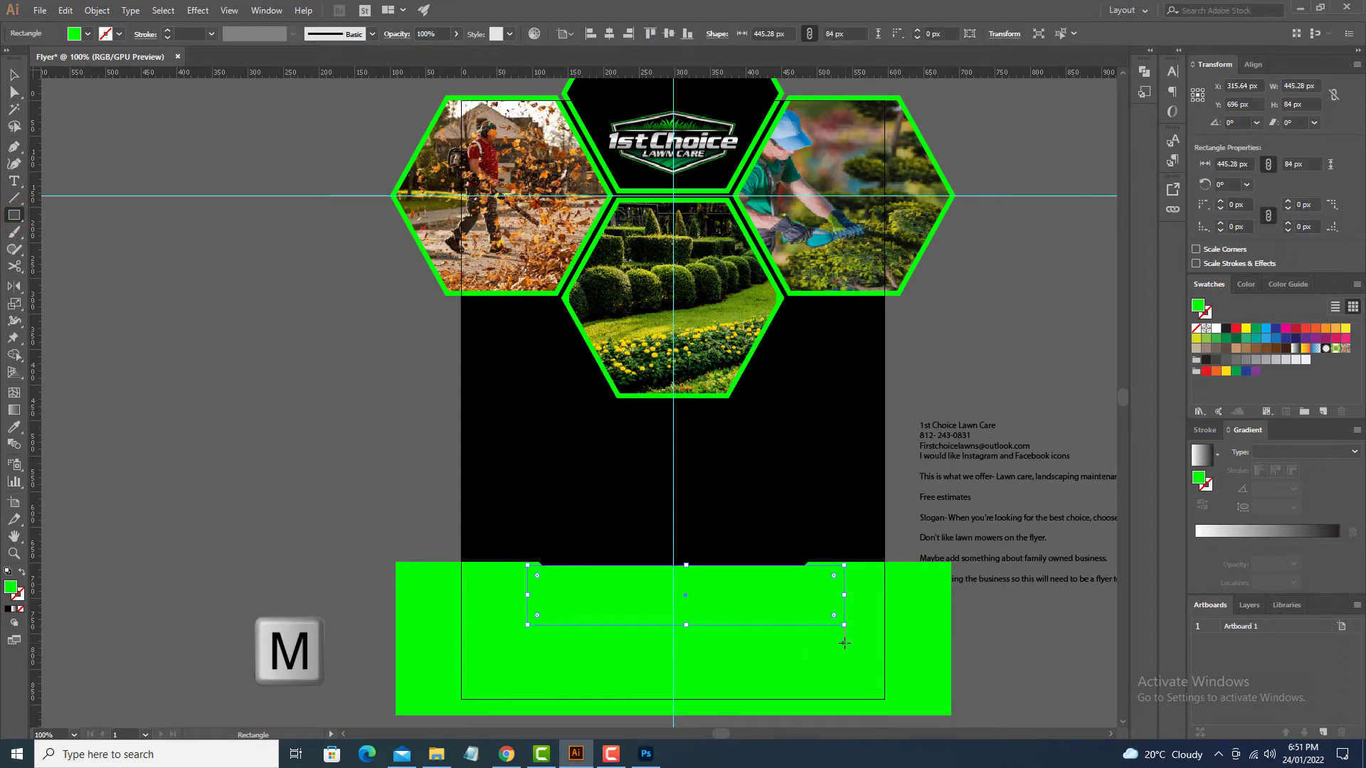
key("v")
left_click(811, 665)
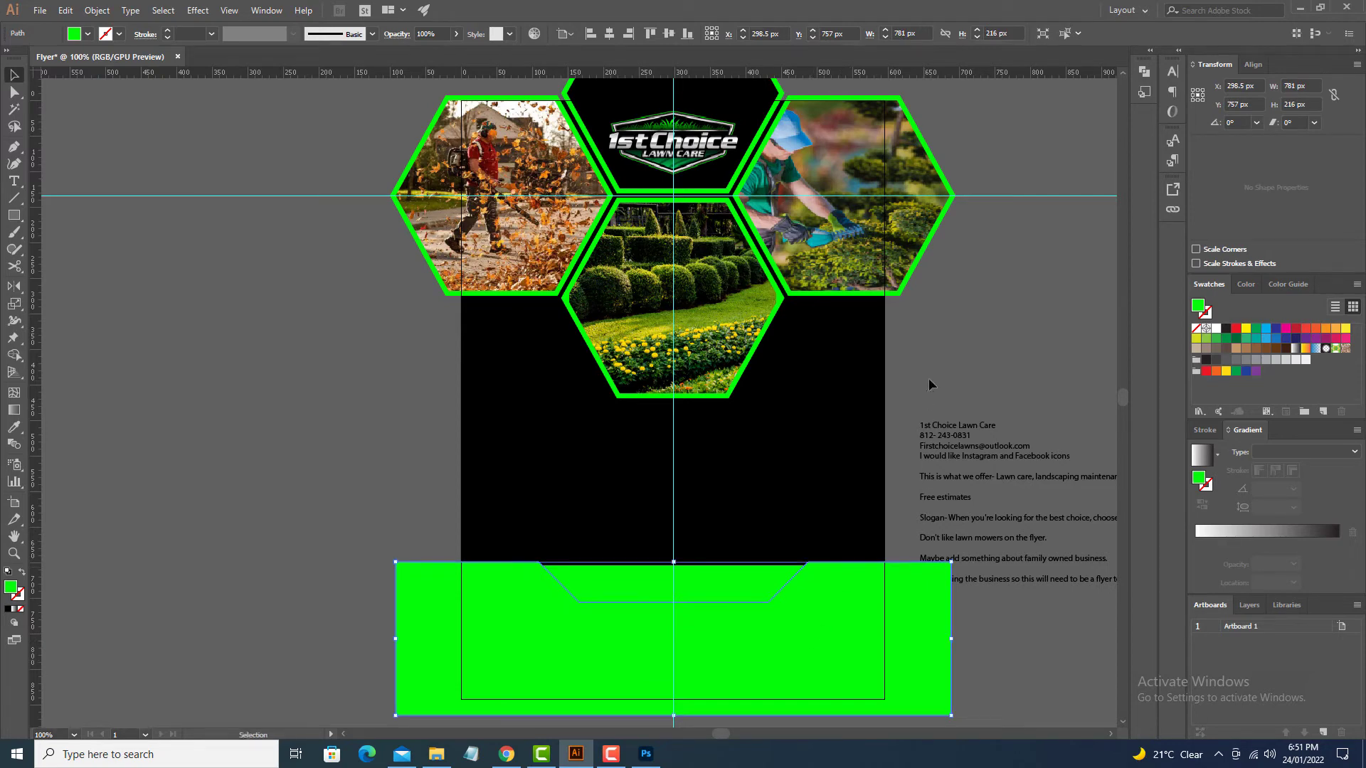
left_click(736, 578)
left_click_drag(750, 507, 693, 722)
key("ctrl+plus")
left_click_drag(733, 462, 710, 725)
left_click_drag(670, 410, 684, 545)
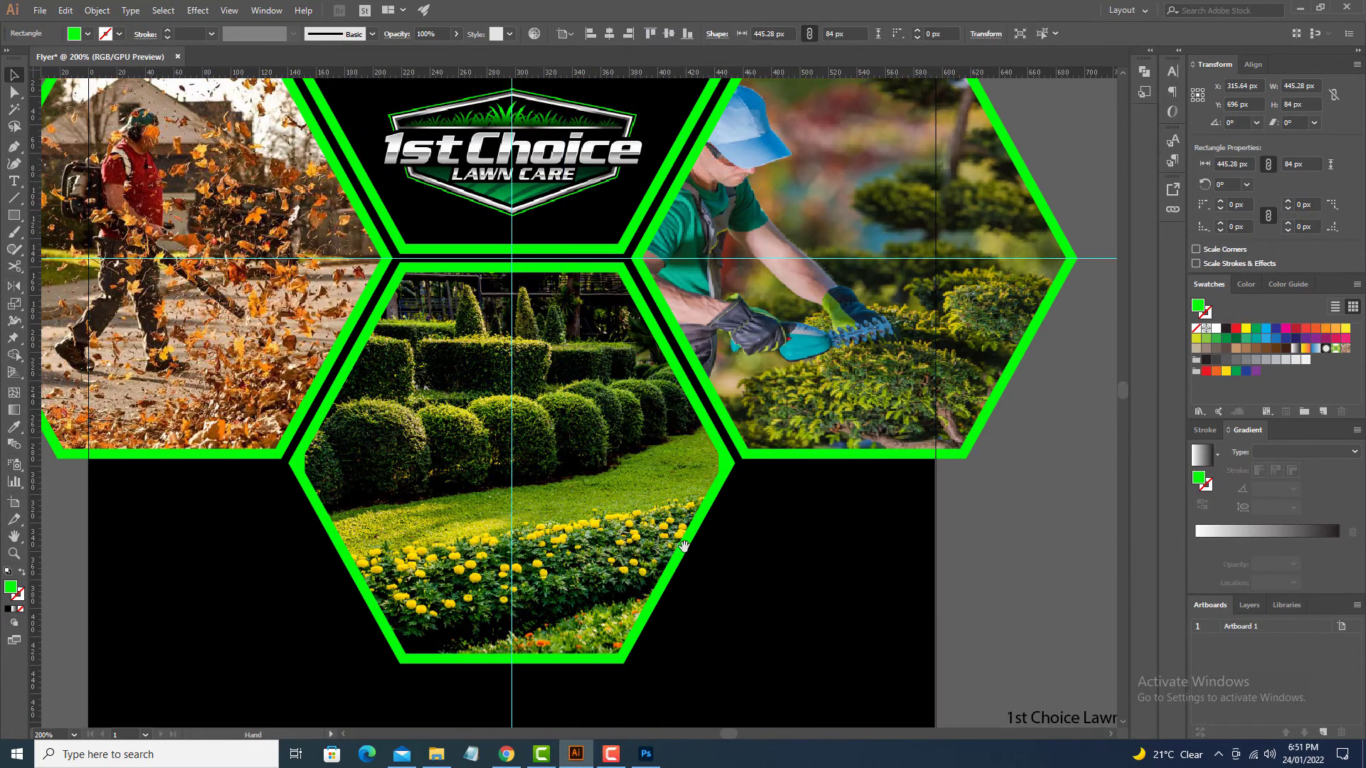
Step: Draw a small white square and a duplicate filled with light grey sampled from the logo
left_click_drag(658, 627, 953, 740)
left_click_drag(541, 128, 543, 213)
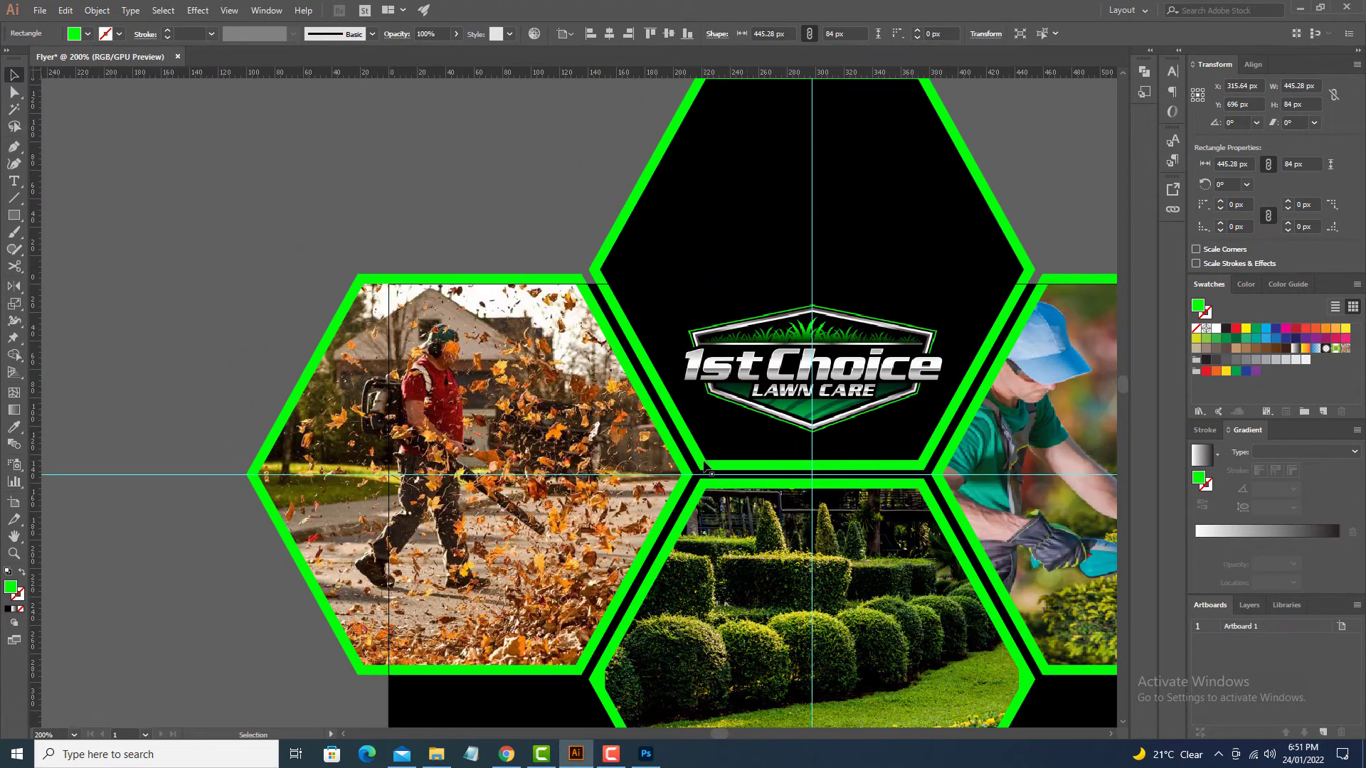
key("m")
left_click_drag(438, 136, 443, 142)
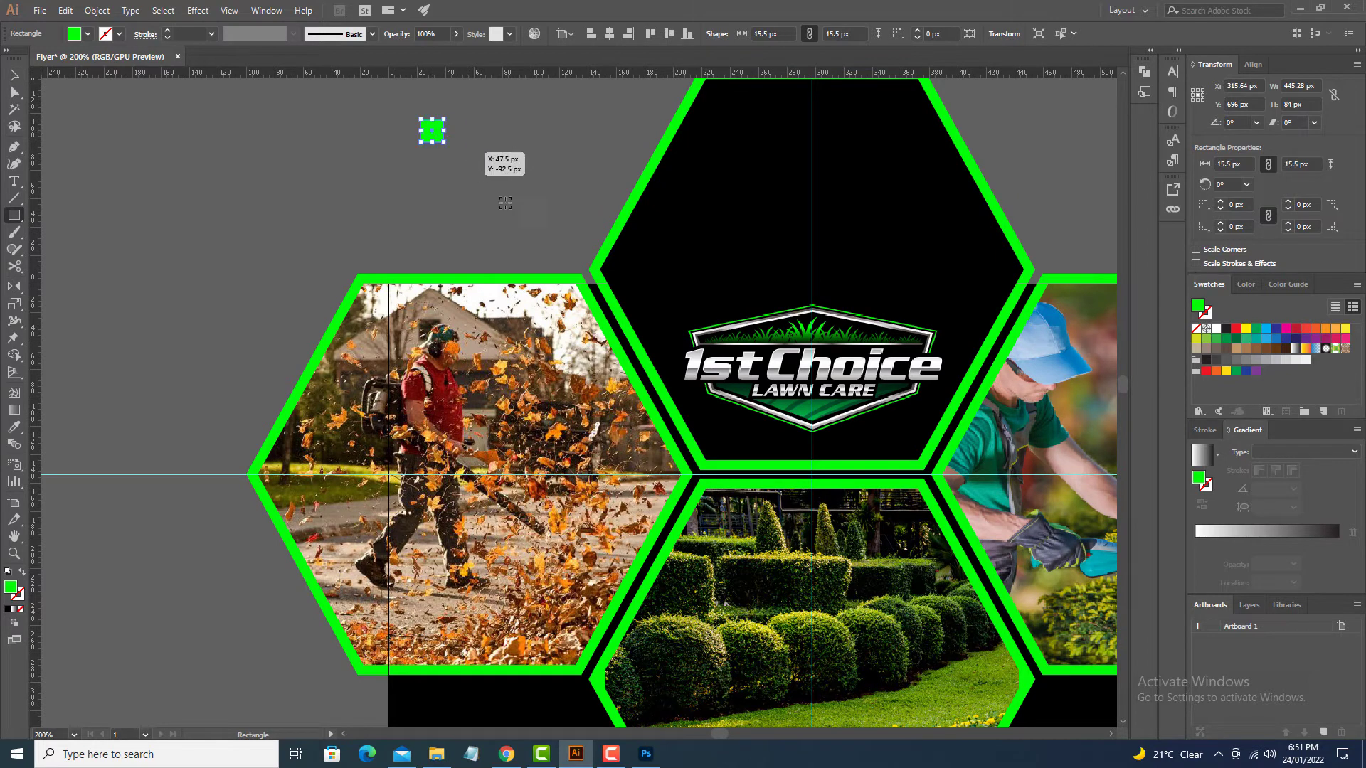
key("i")
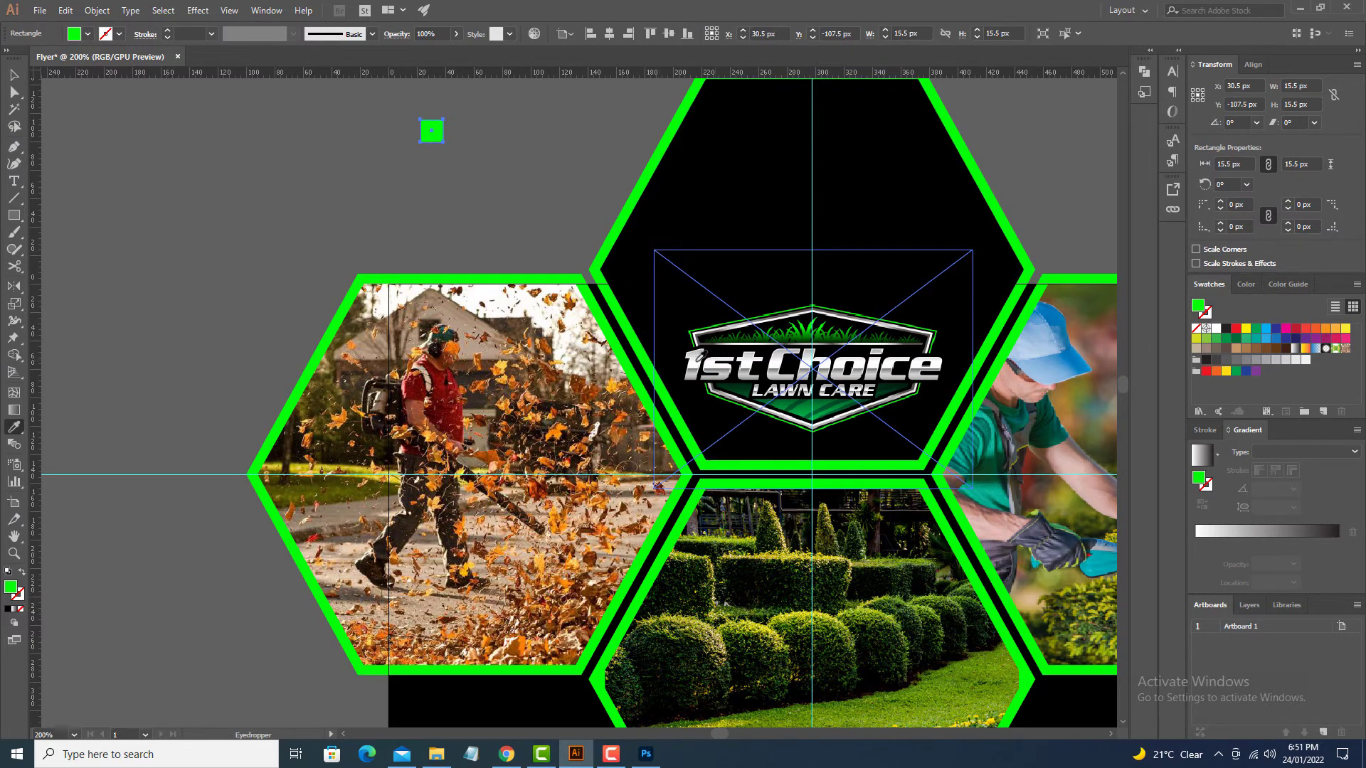
left_click(658, 486)
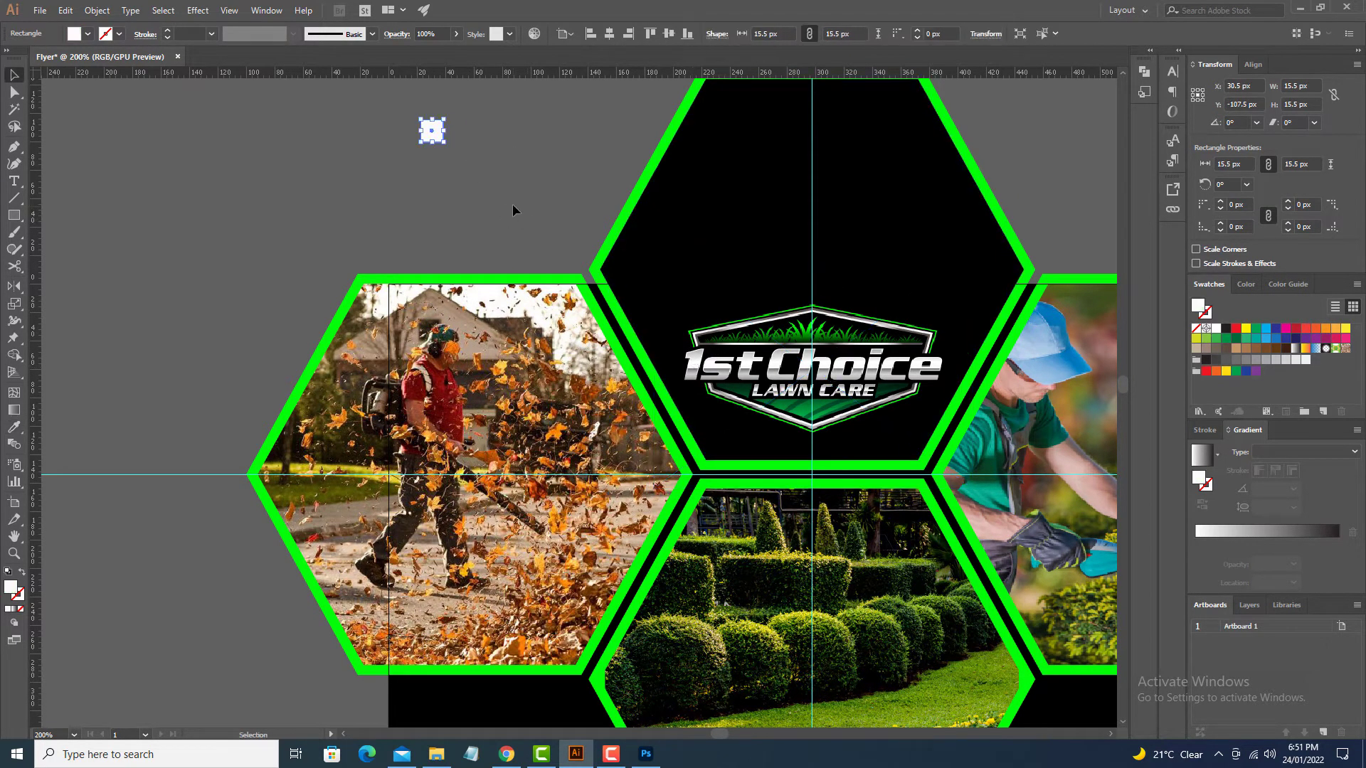
key("v")
left_click_drag(425, 139, 463, 140)
key("i")
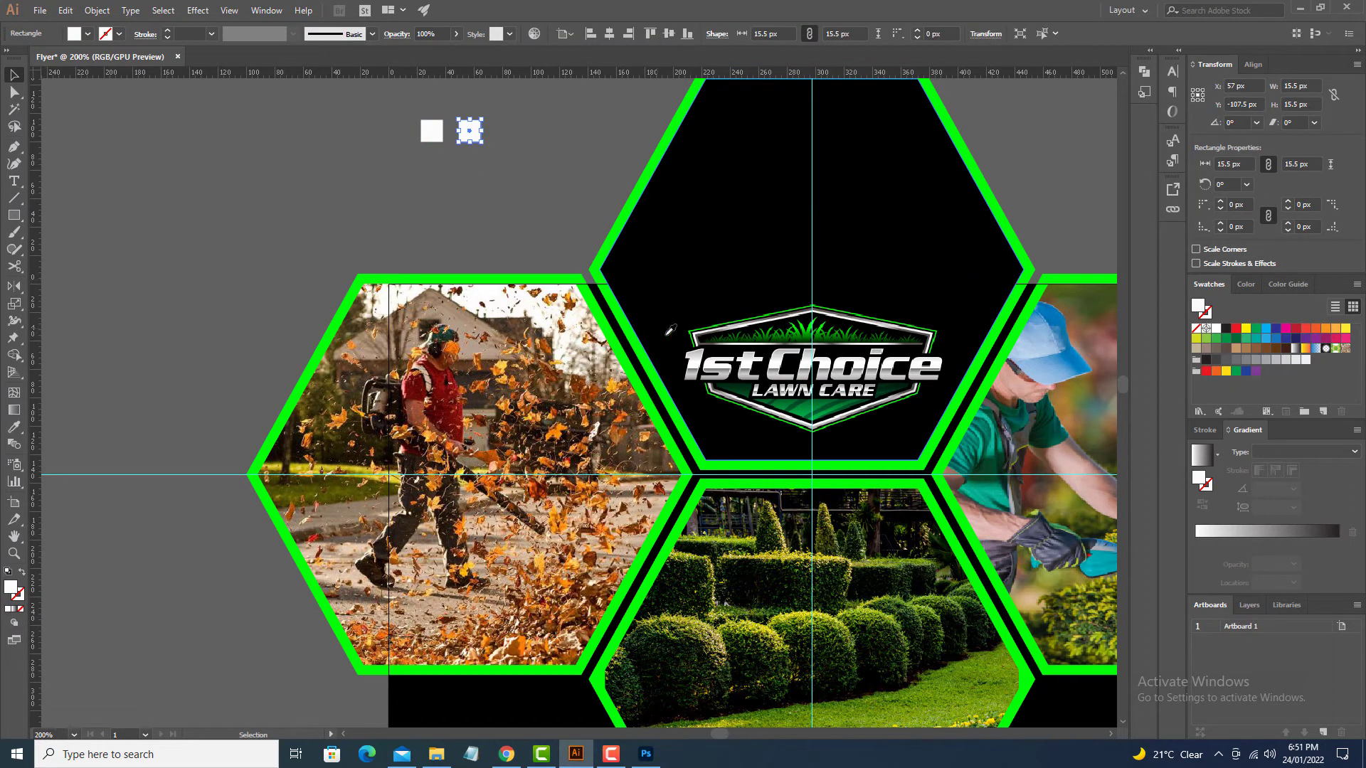
left_click(701, 352)
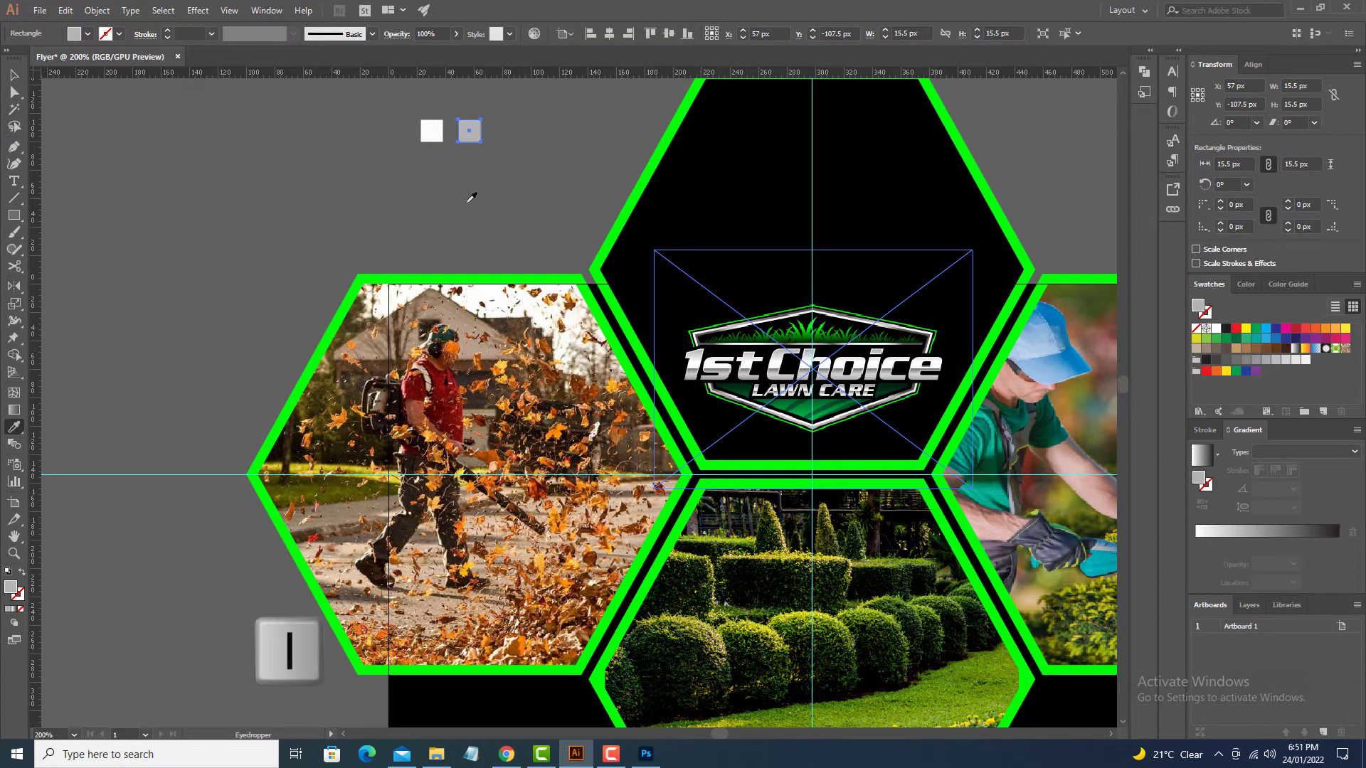
key("v")
left_click_drag(480, 214, 547, 279)
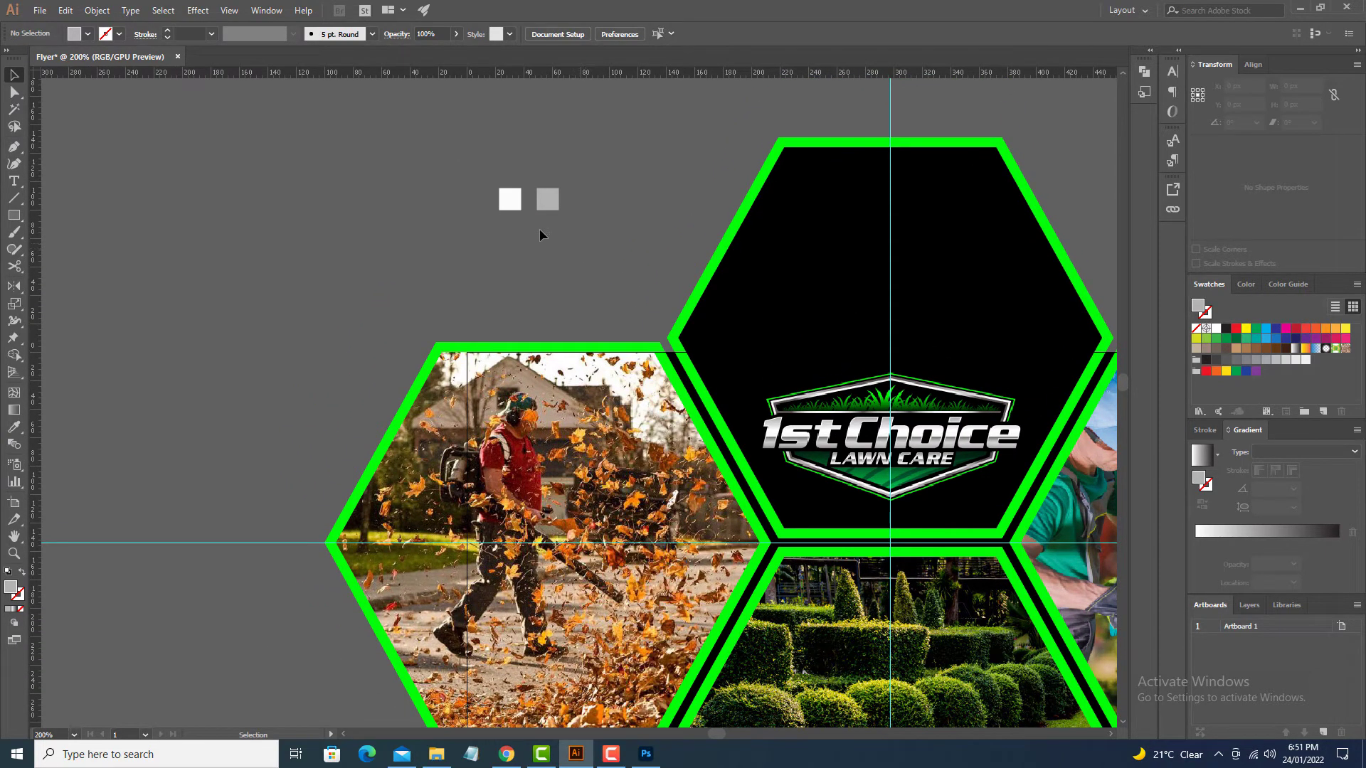
Step: Save the white and light grey squares as a new swatch colour group
left_click_drag(355, 183, 569, 217)
left_click(74, 33)
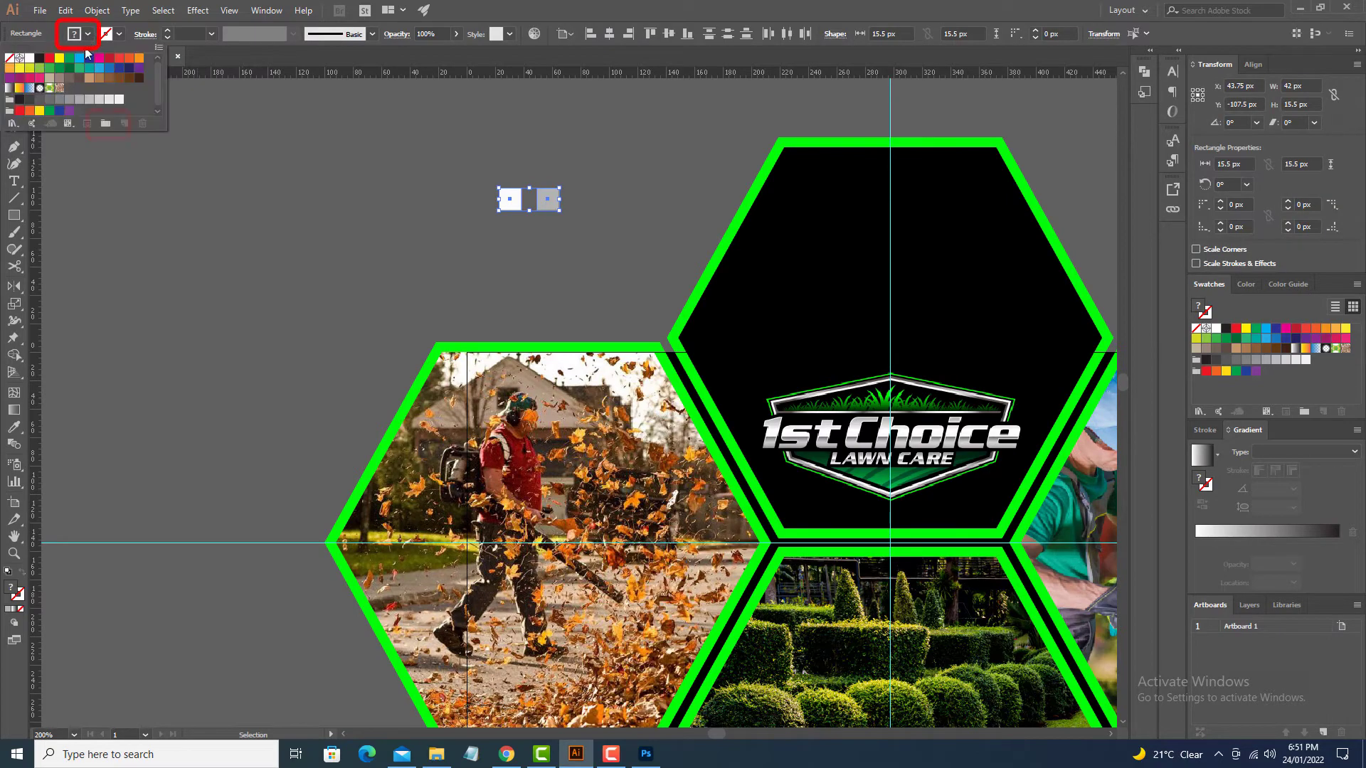
left_click(111, 126)
left_click(660, 425)
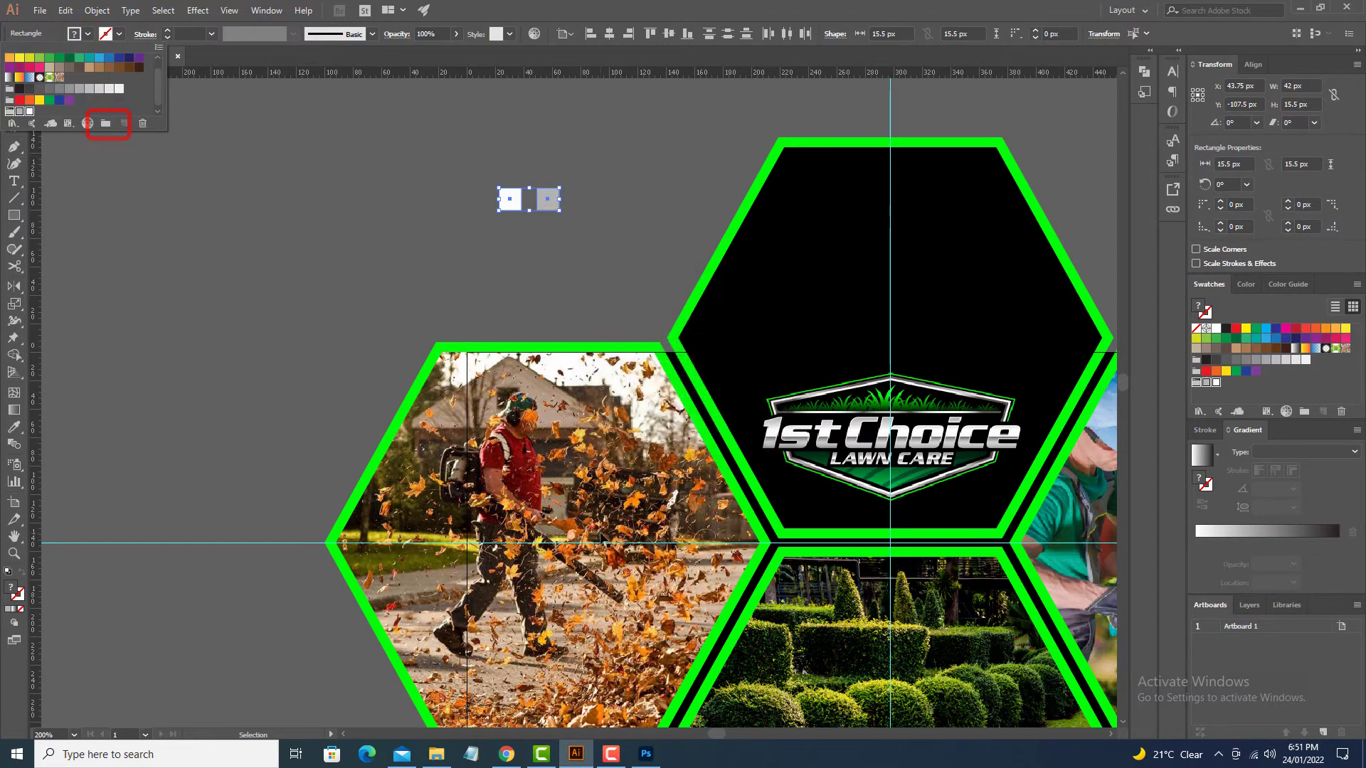
left_click_drag(641, 534, 396, 147)
left_click_drag(438, 454, 490, 358)
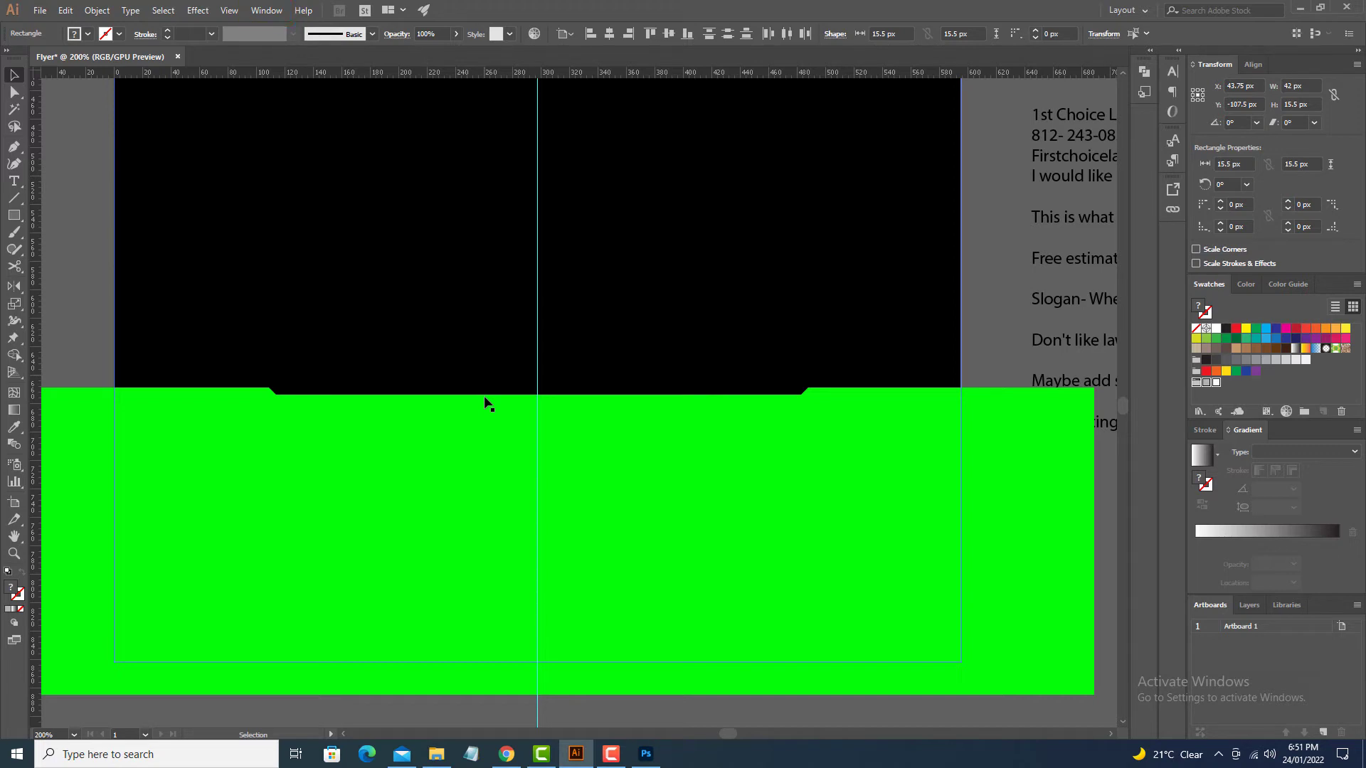
Step: Fill the notch trapezoid with a gradient ending in light grey
key("ctrl+F9")
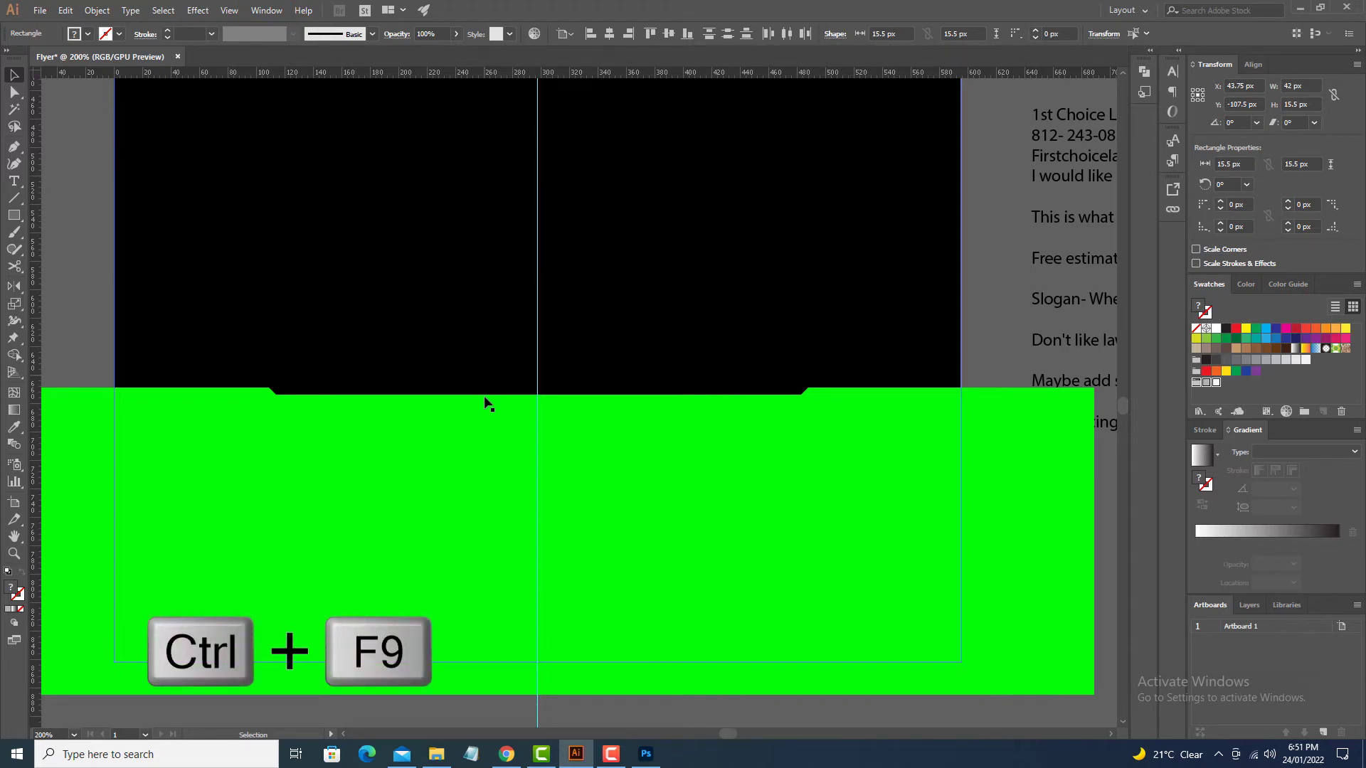
left_click(480, 419)
left_click(1262, 537)
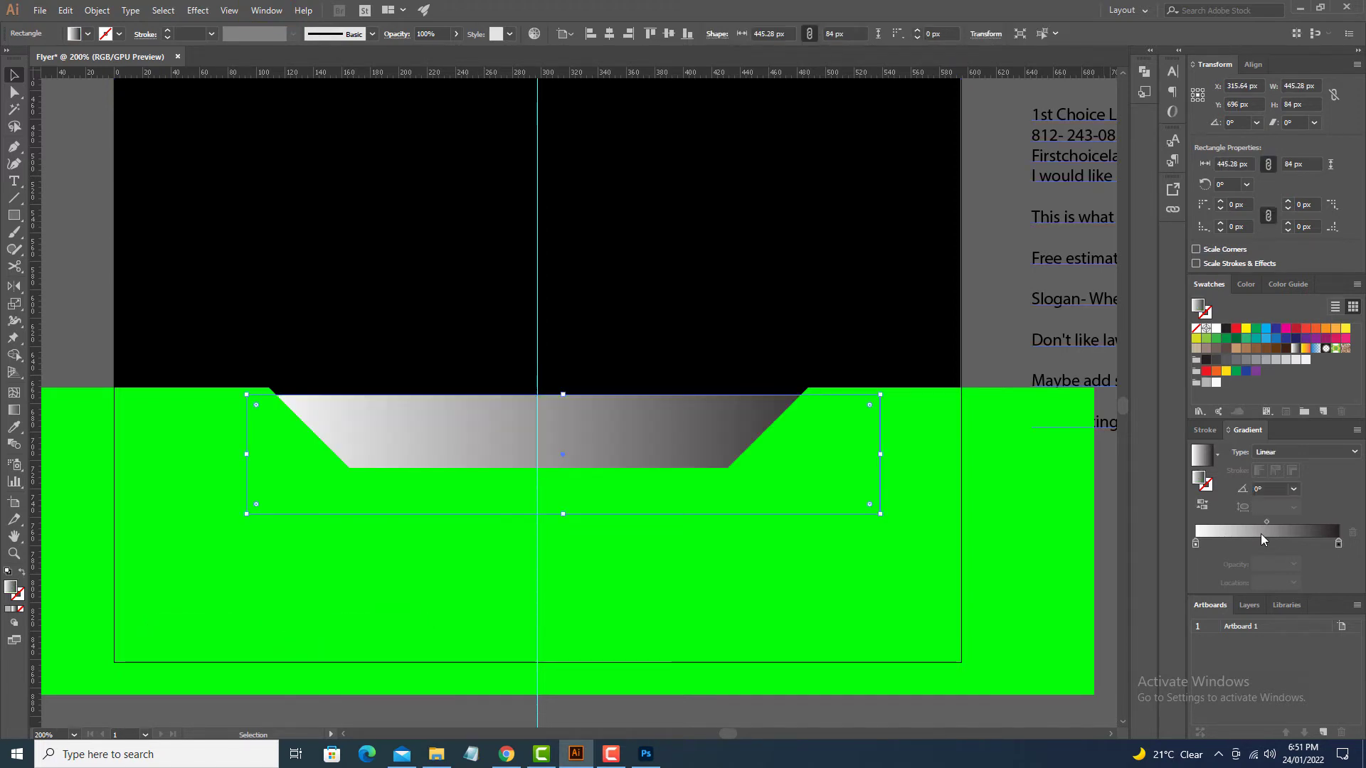
double_click(1196, 545)
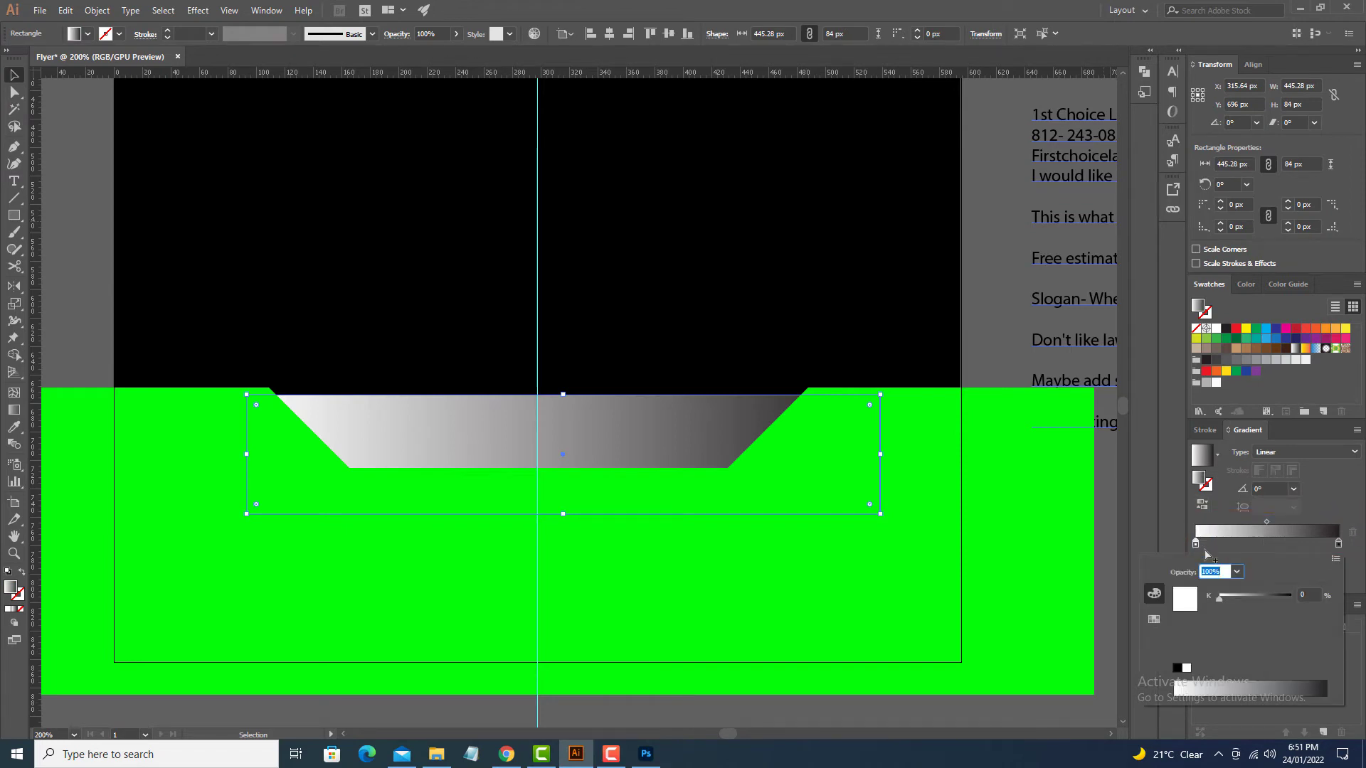
left_click(1154, 619)
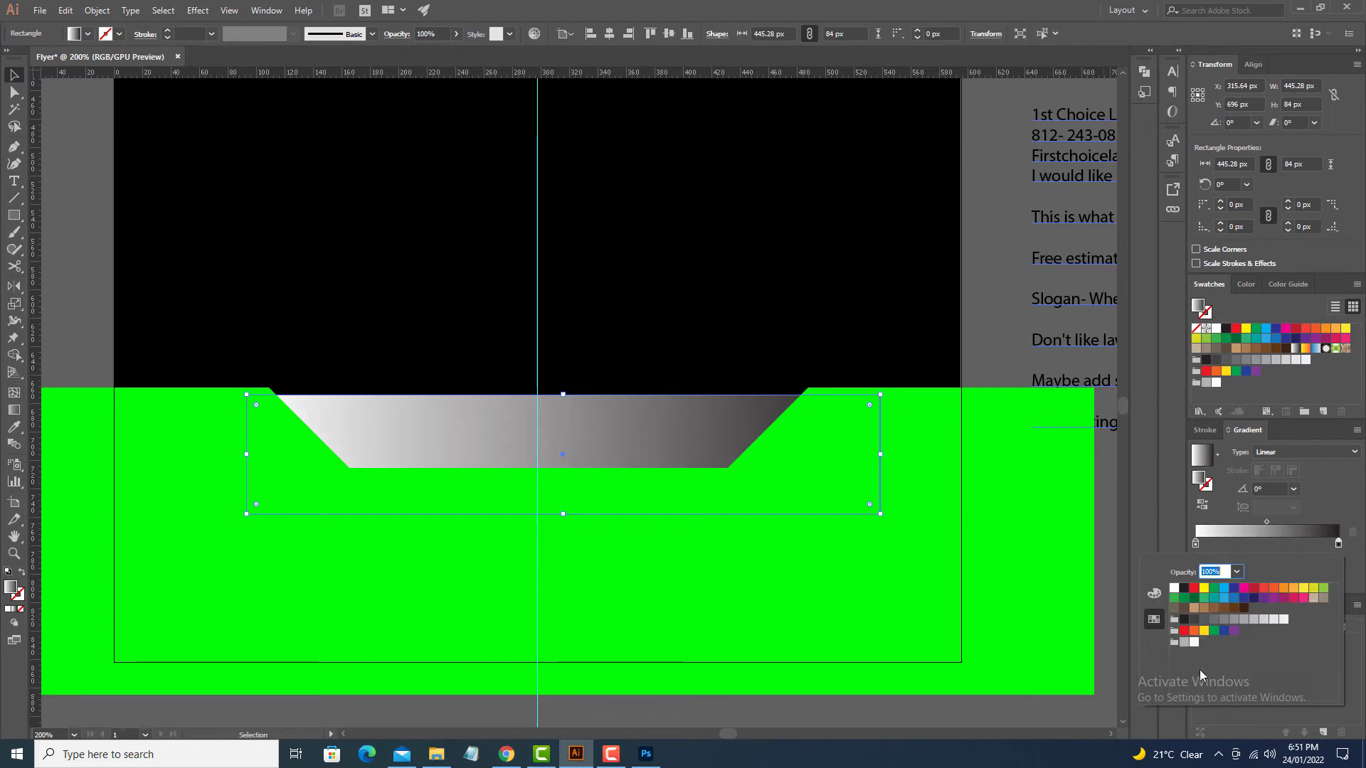
left_click(1185, 642)
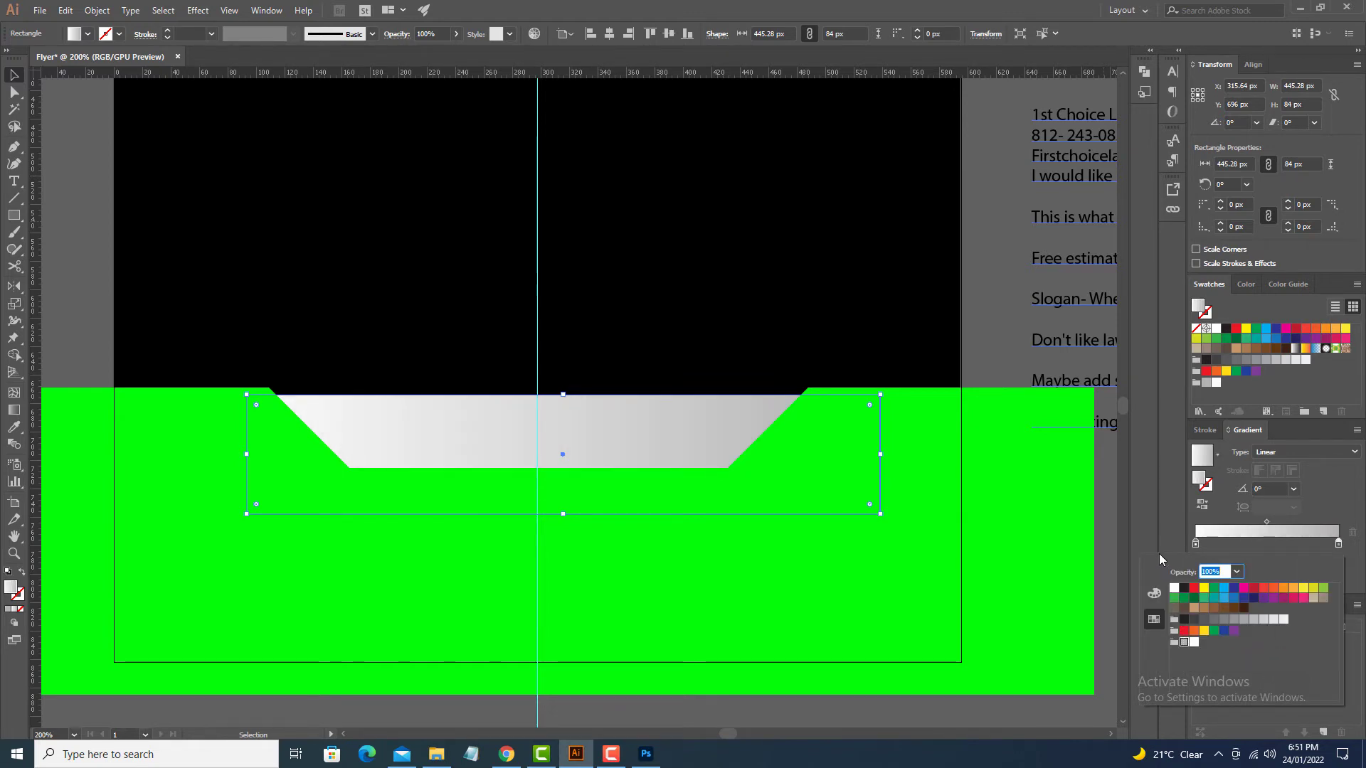
left_click(1283, 449)
Step: Set the trapezoid's gradient type to Radial
left_click(1286, 455)
left_click(1283, 484)
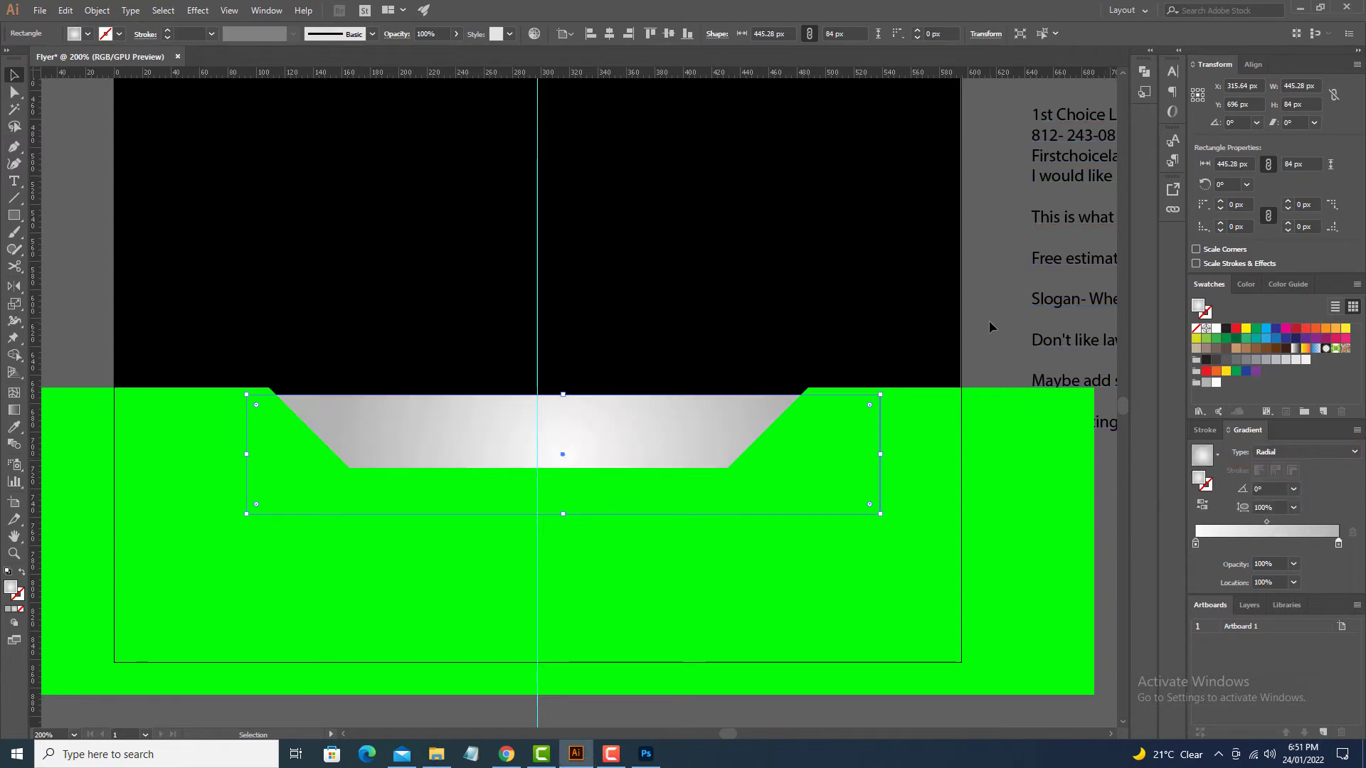
left_click(992, 342)
key("space")
left_click_drag(998, 367, 1093, 292)
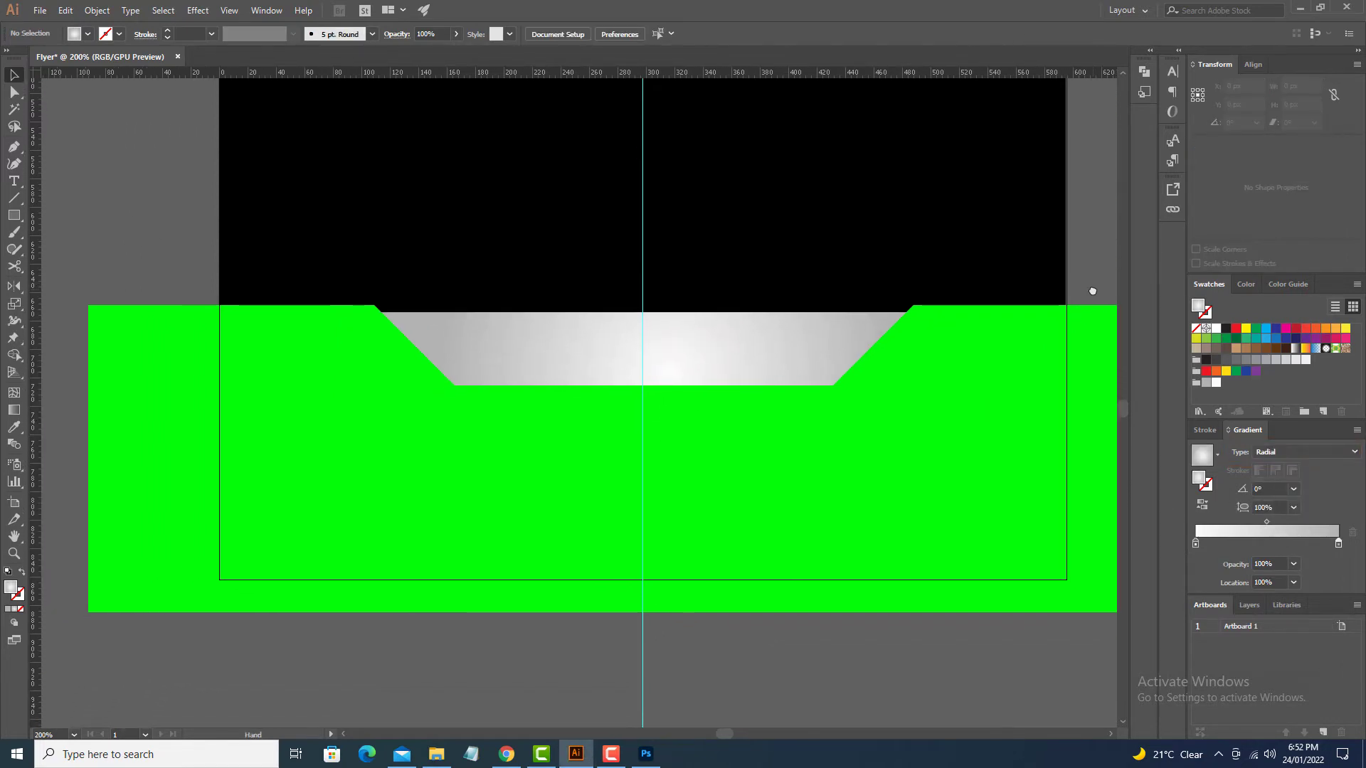
left_click(1020, 455)
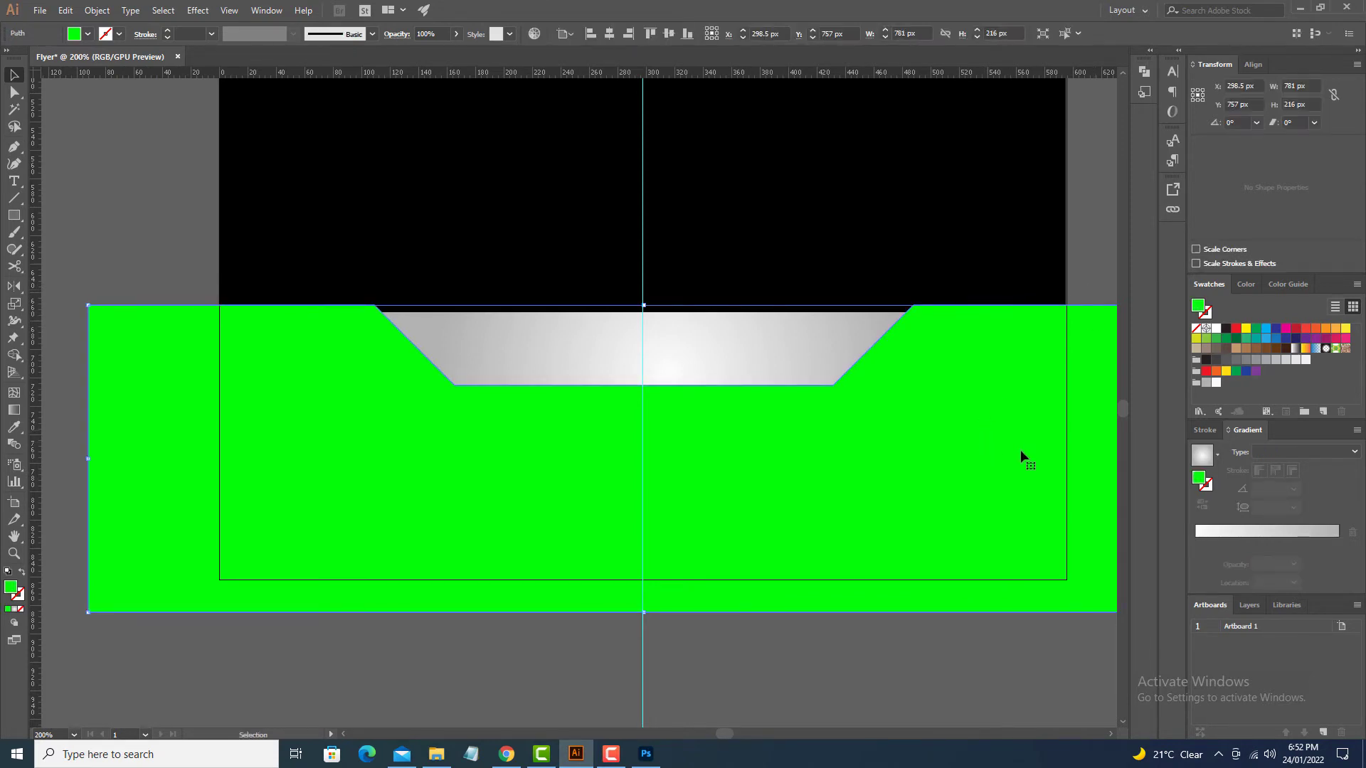
Step: Create a 7 px offset path around the green footer shape
left_click(97, 10)
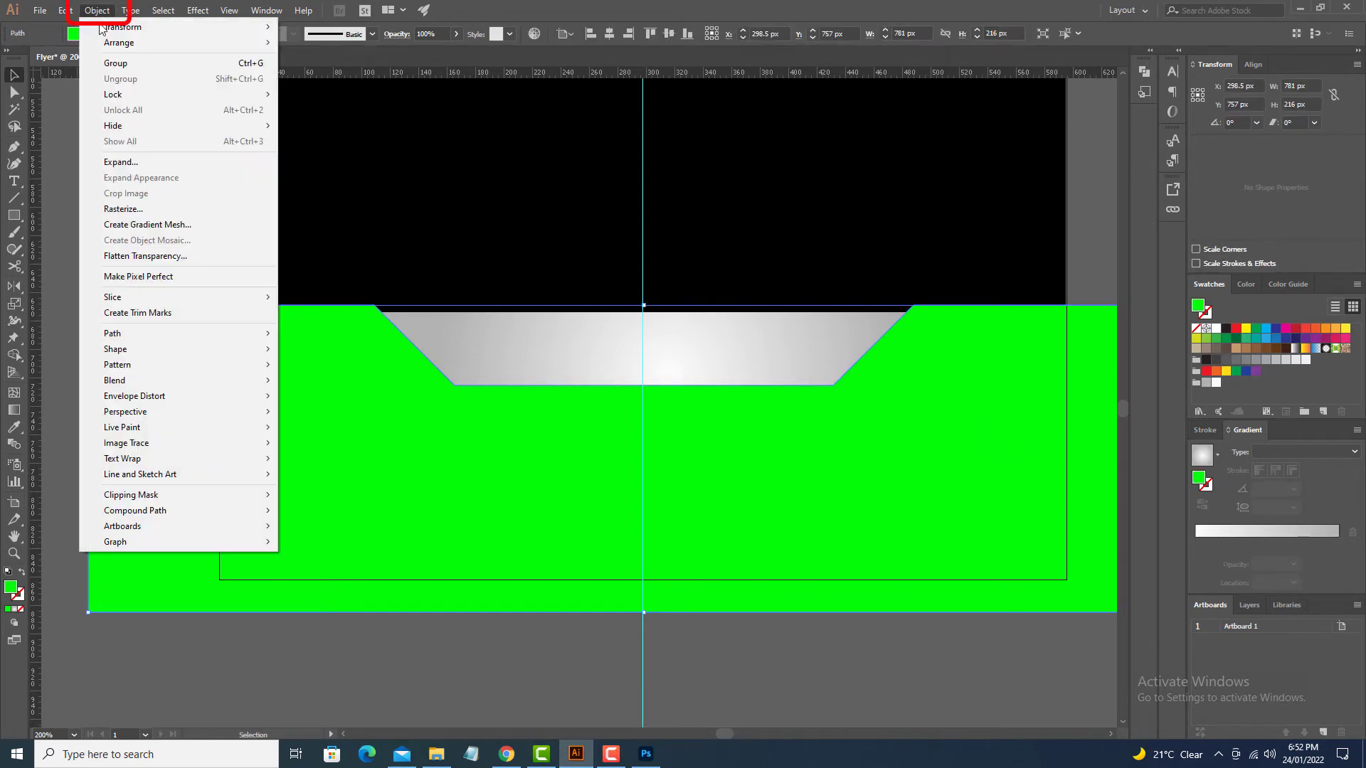
mouse_move(186, 339)
left_click(426, 385)
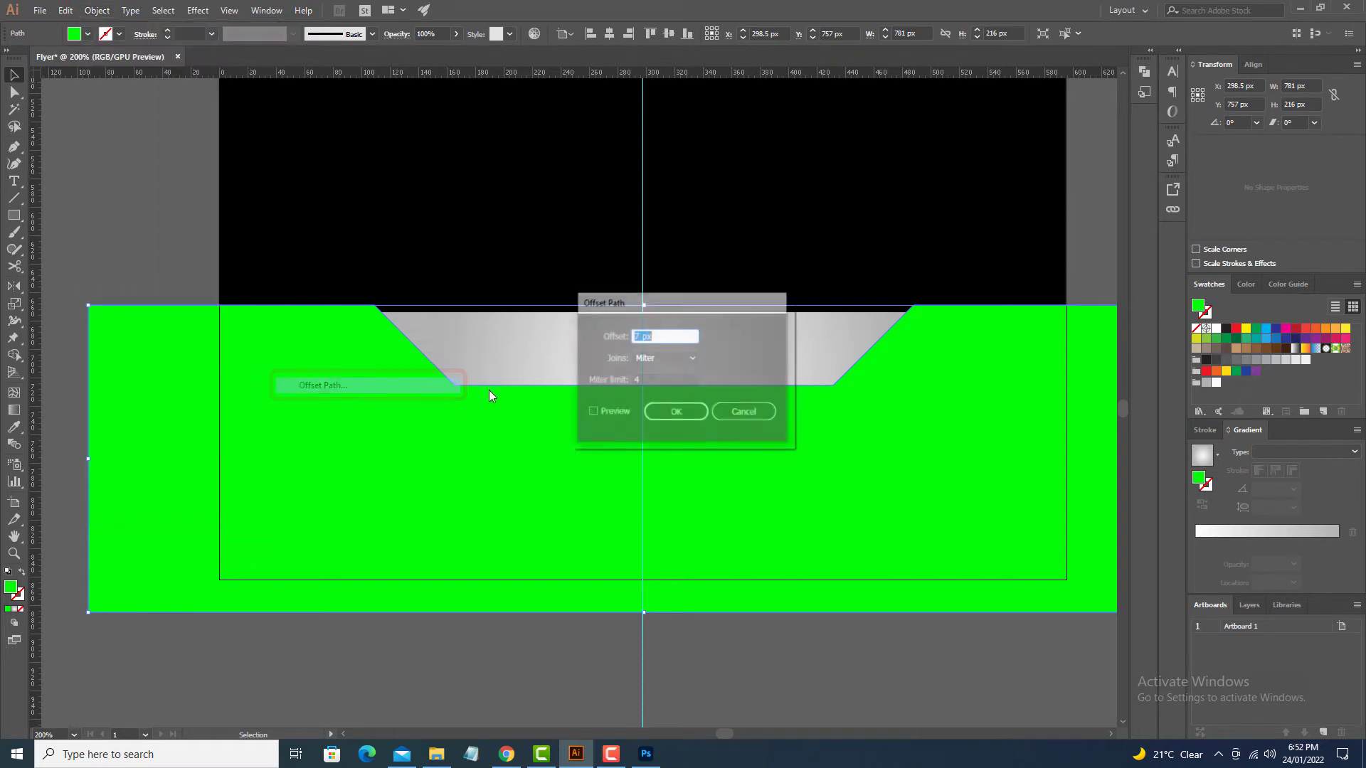
left_click(593, 413)
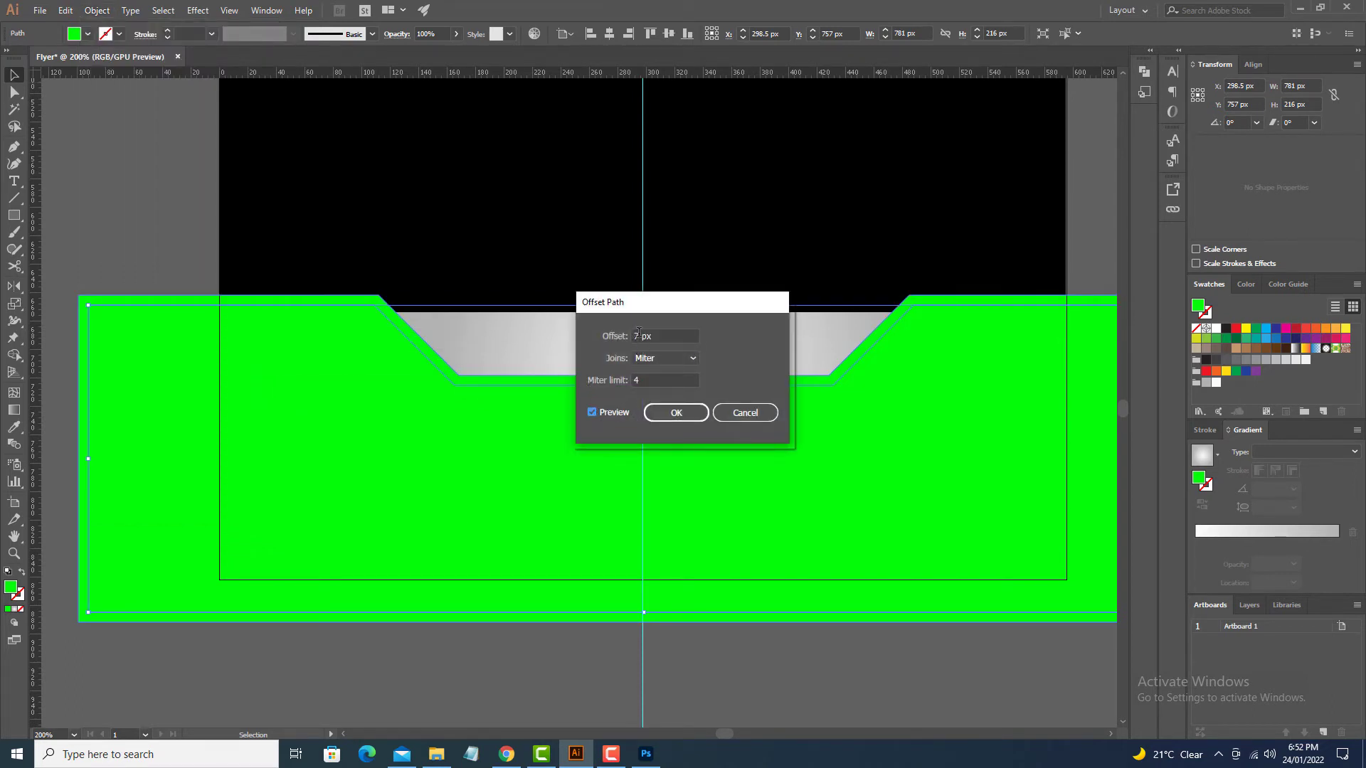
left_click(683, 414)
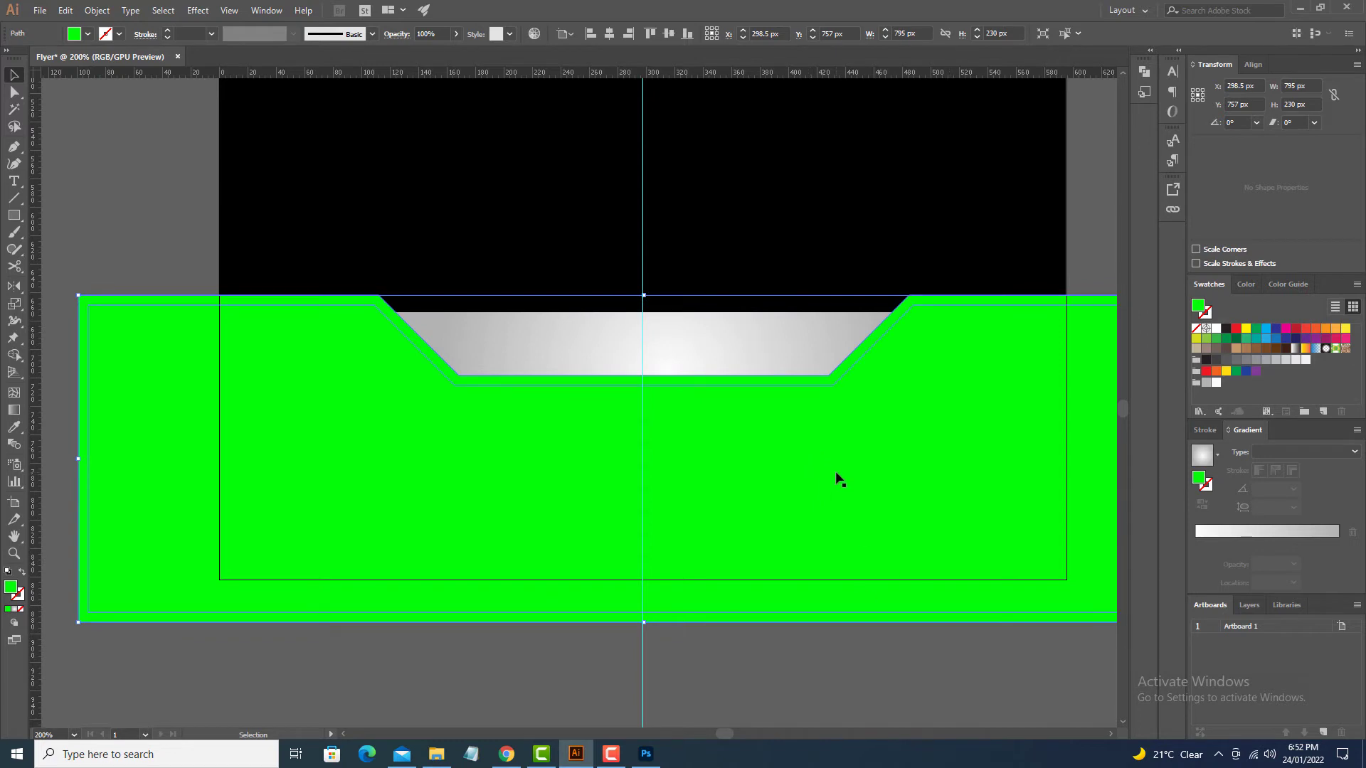
Step: Give the offset shape the grey radial gradient and fit the whole flyer in view
key("i")
left_click(819, 351)
key("v")
left_click(822, 698)
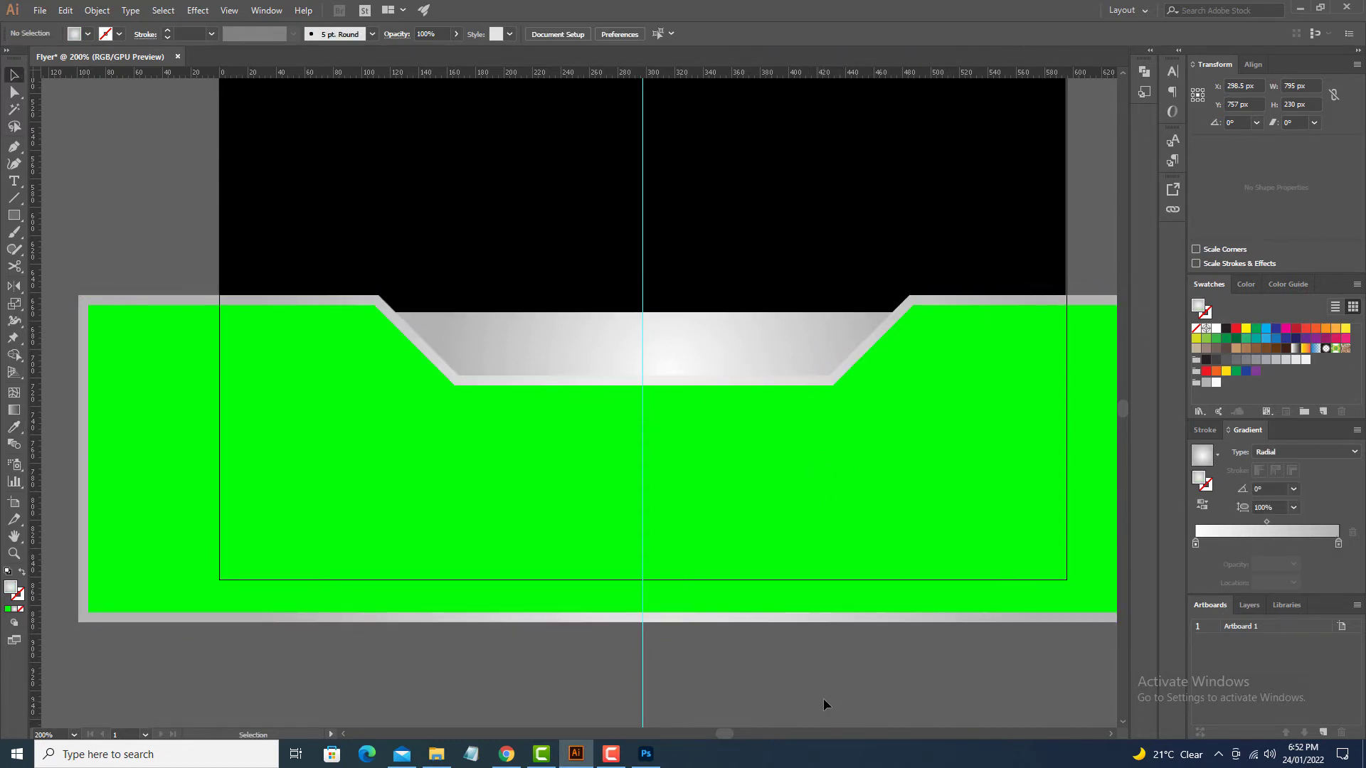
left_click_drag(816, 691, 811, 719)
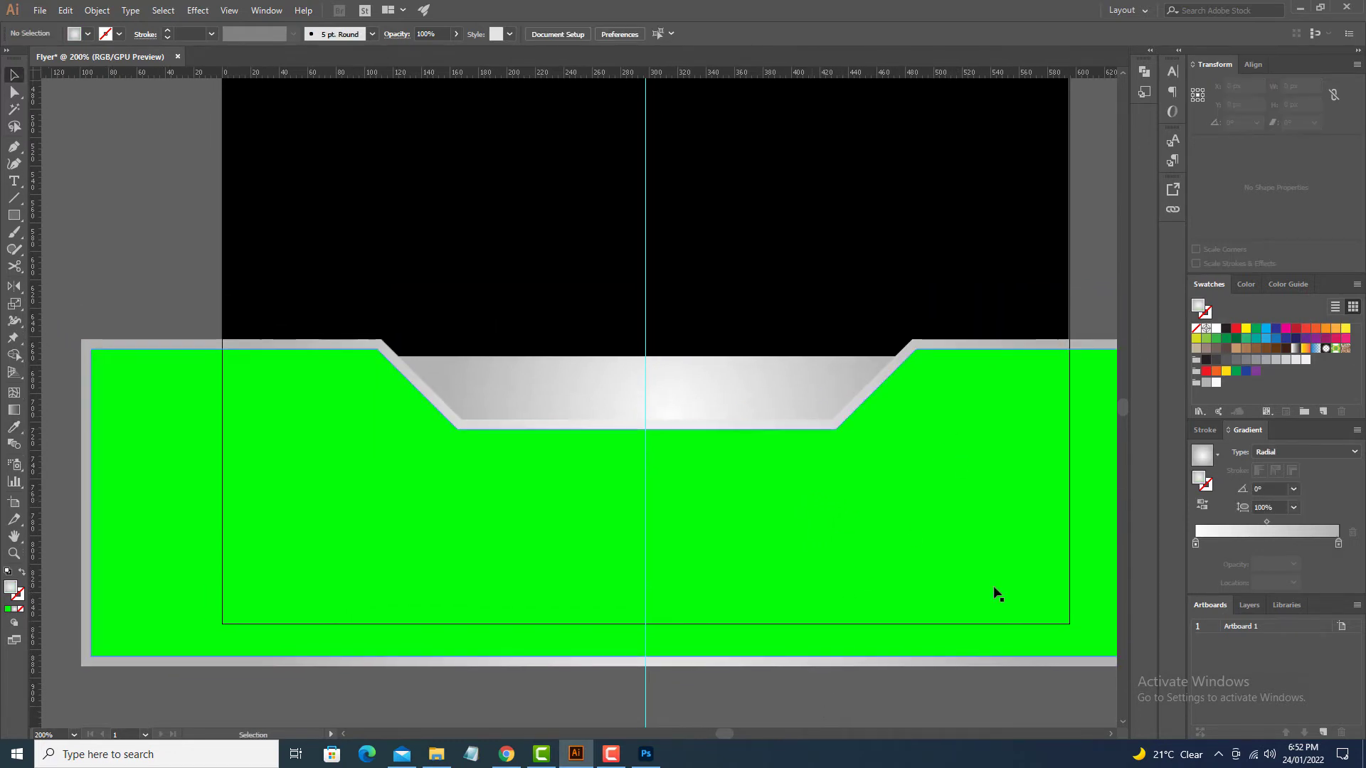
key("ctrl+0")
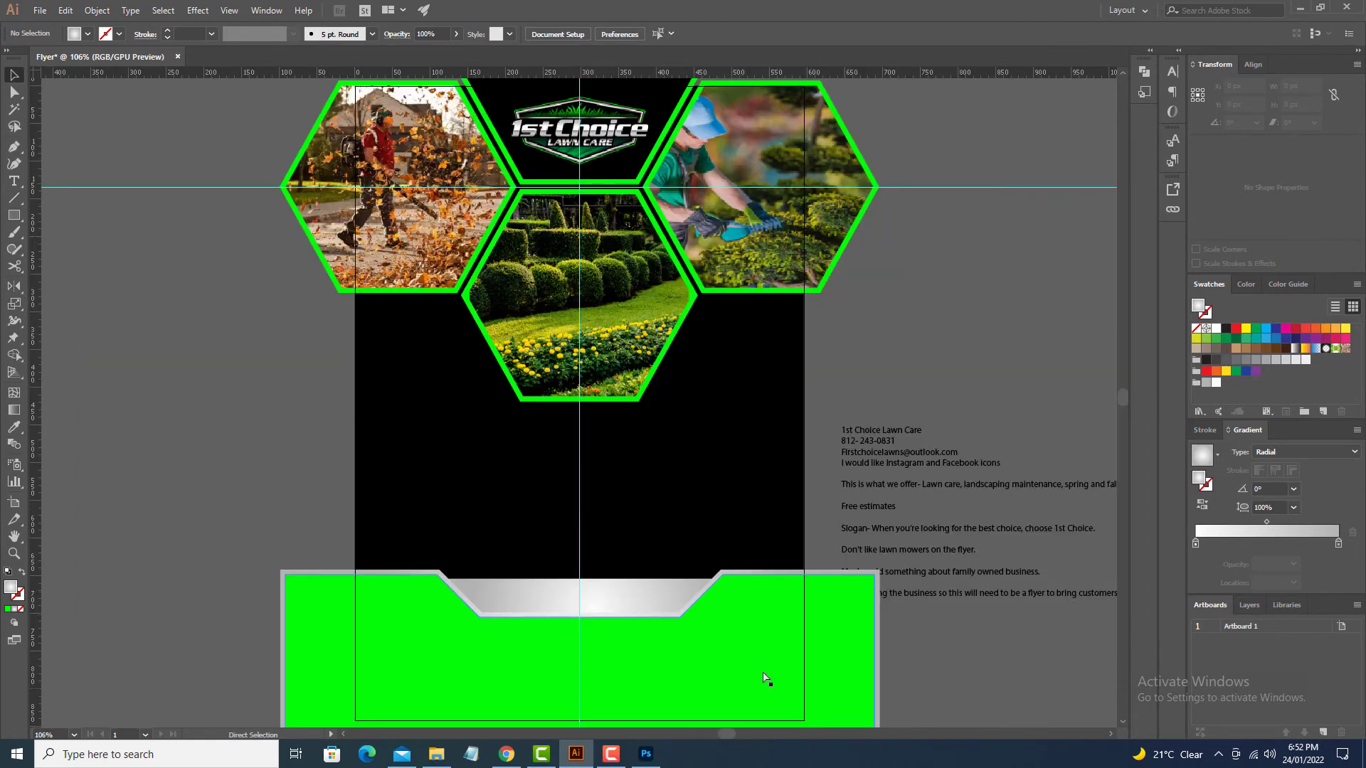
Step: Cut the phone number out of the notes and paste it as new point text
left_click_drag(750, 620, 827, 385)
left_click_drag(863, 592, 813, 657)
key("t")
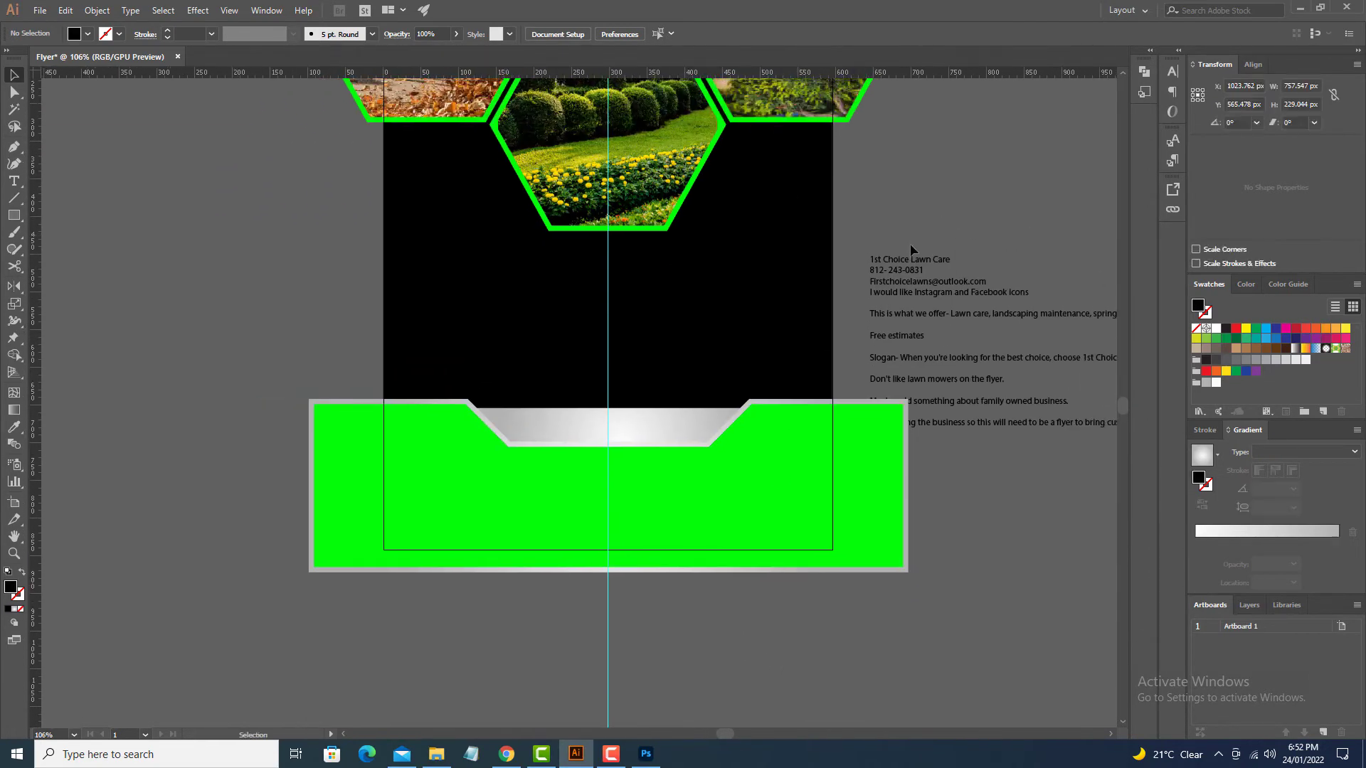
left_click_drag(871, 271, 923, 270)
key("BackSpace")
scroll(473, 534, "up", 5)
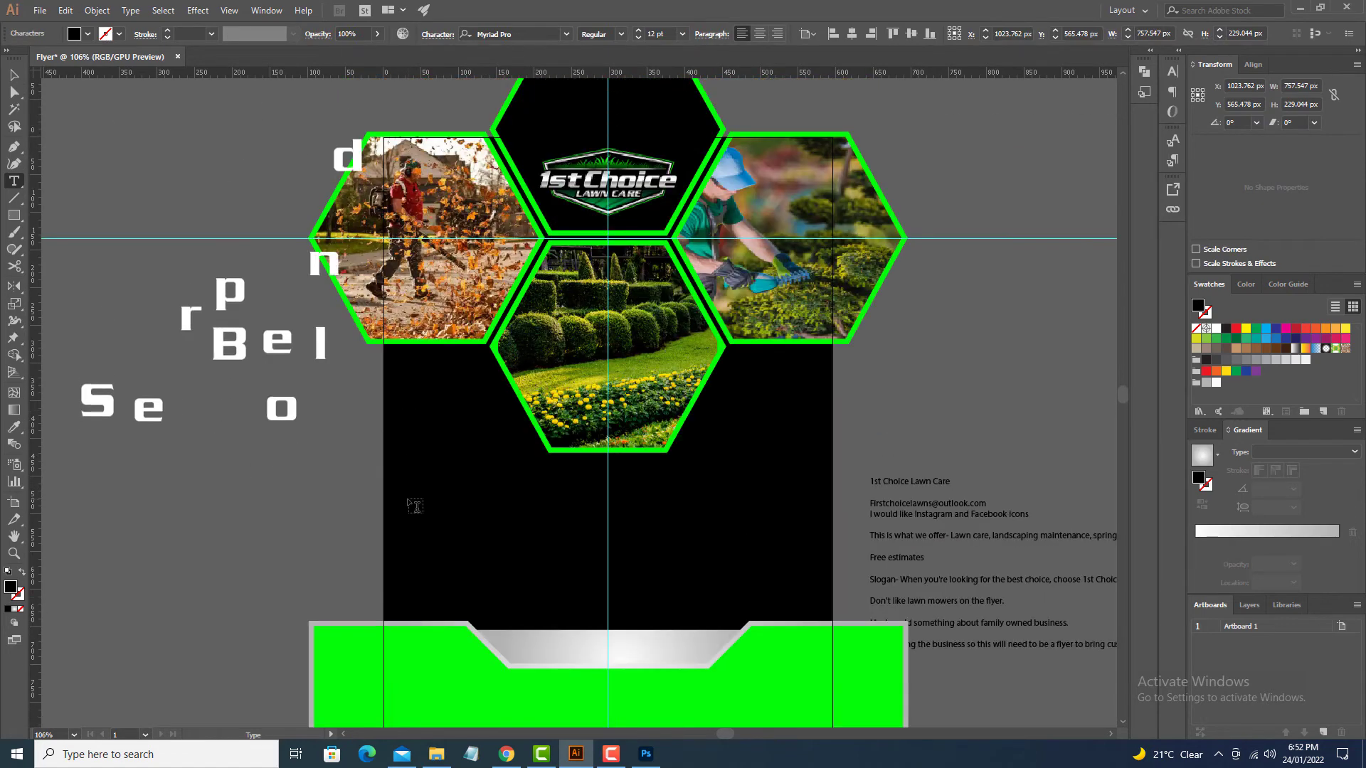
left_click(467, 531)
key("Escape")
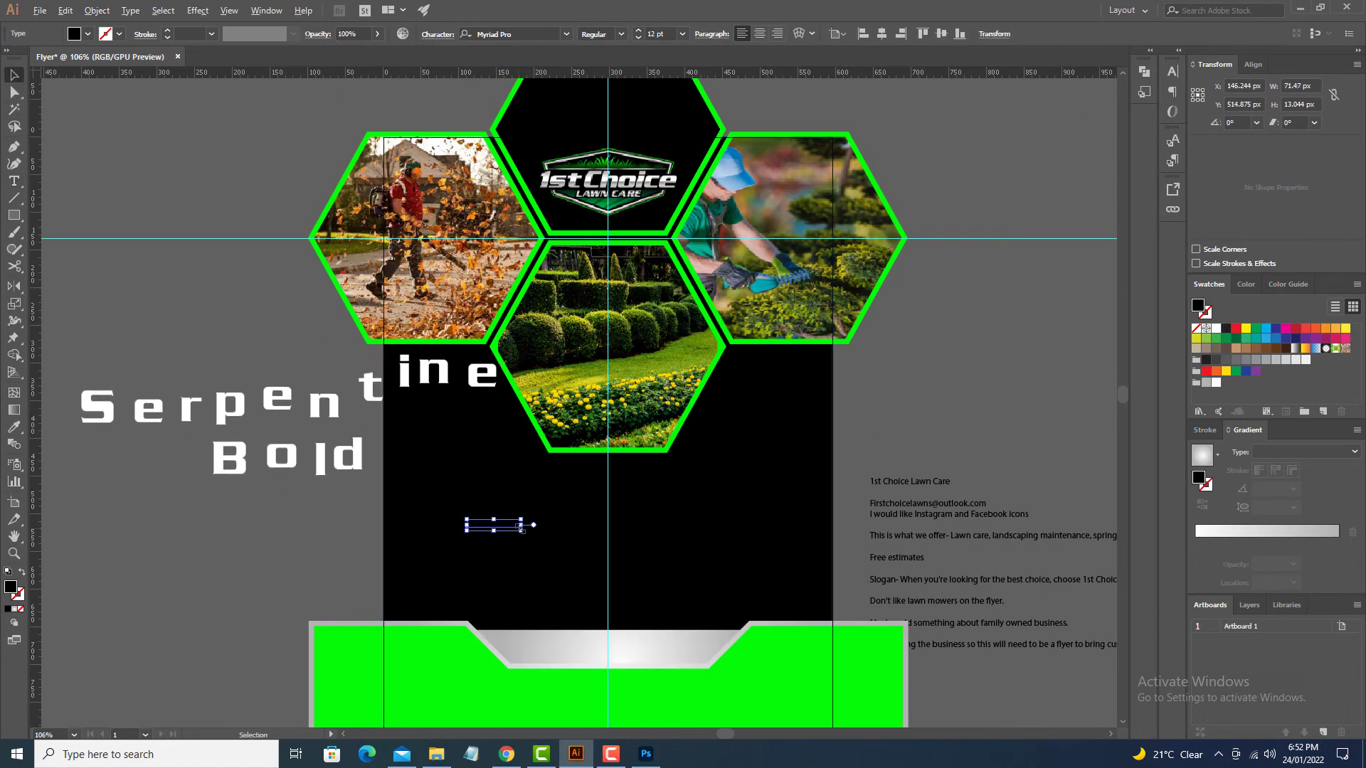
Step: Enlarge the phone number, move it toward the silver band, and set it in Serpentine Bold
left_click_drag(520, 531, 593, 566)
left_click_drag(572, 528, 682, 650)
key("space")
left_click_drag(681, 603, 666, 406)
left_click_drag(647, 509, 696, 632)
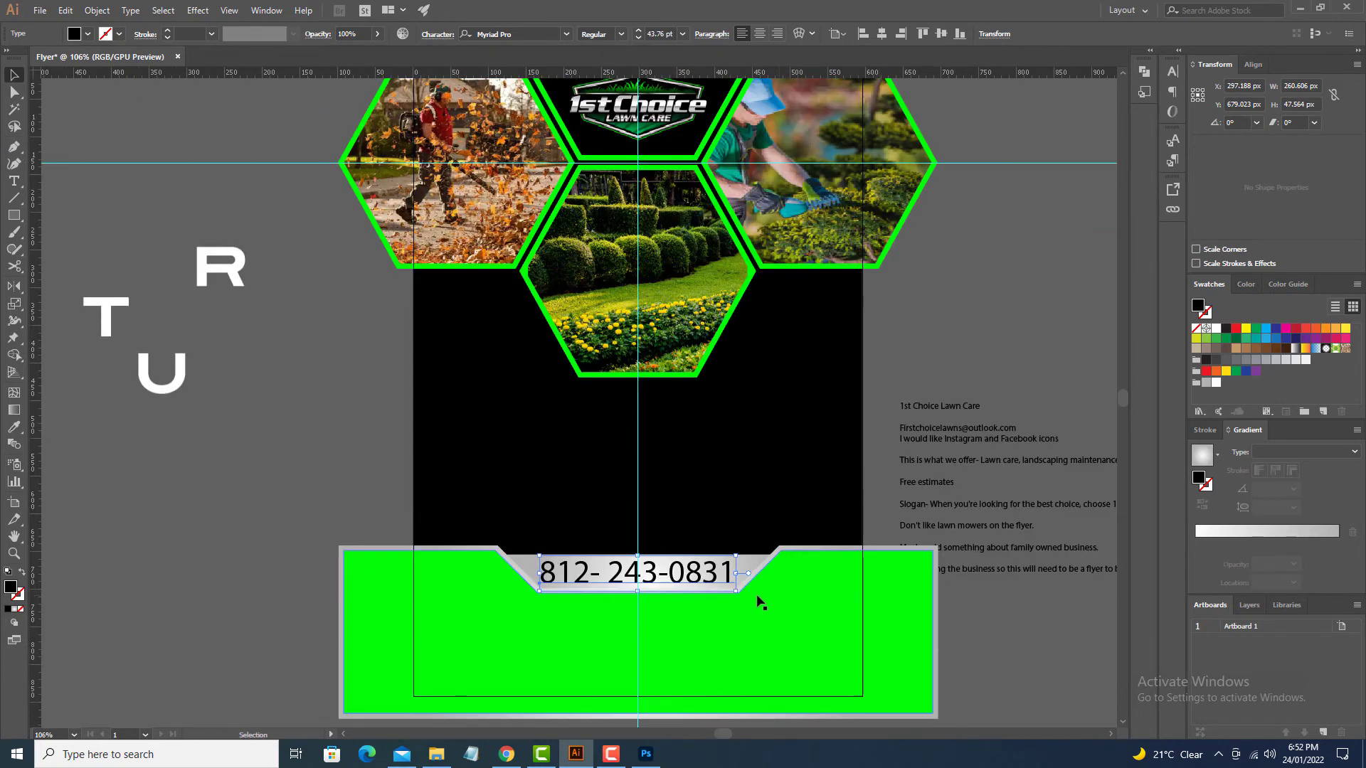
left_click(523, 34)
type("ser")
key("Return")
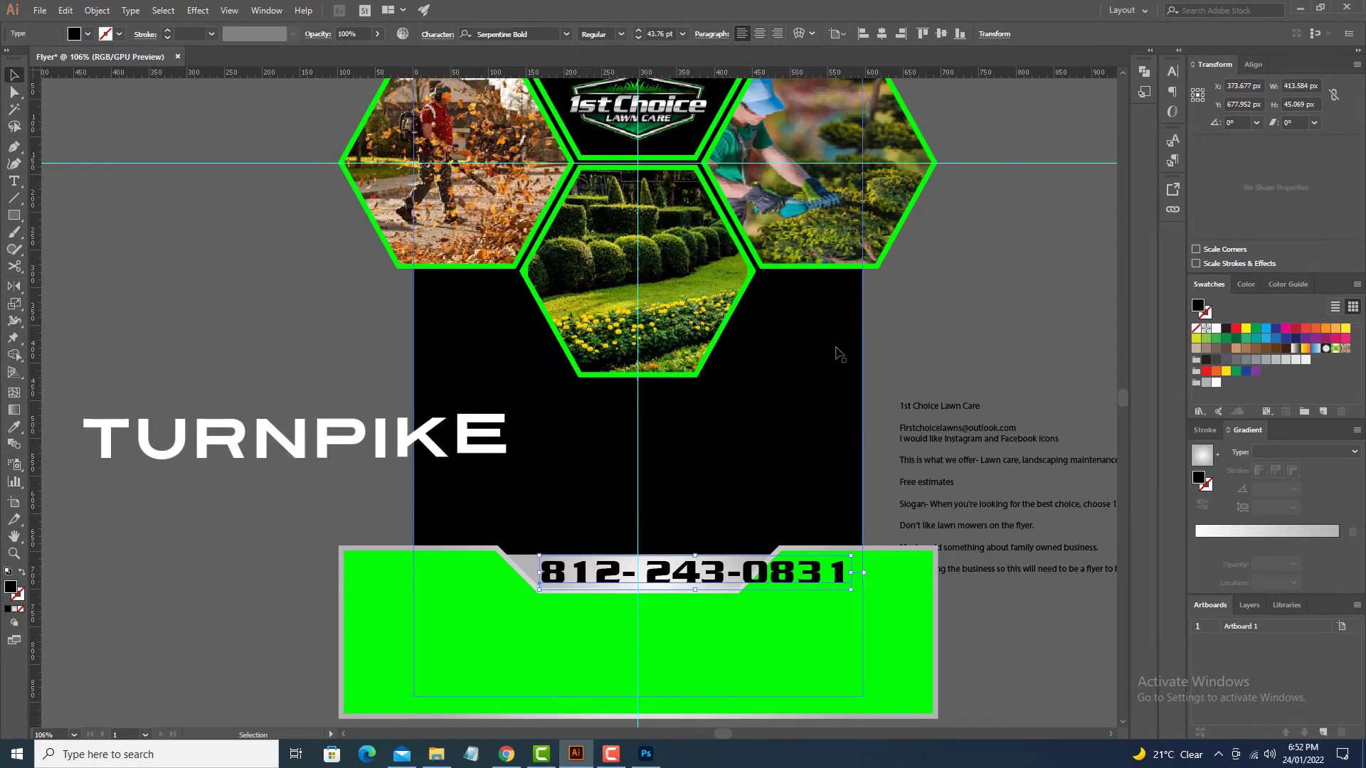
Step: Position the phone number across the green footer
left_click_drag(789, 471, 766, 345)
left_click_drag(796, 388, 743, 439)
left_click(797, 602)
left_click_drag(796, 582, 833, 710)
left_click_drag(805, 570, 698, 466)
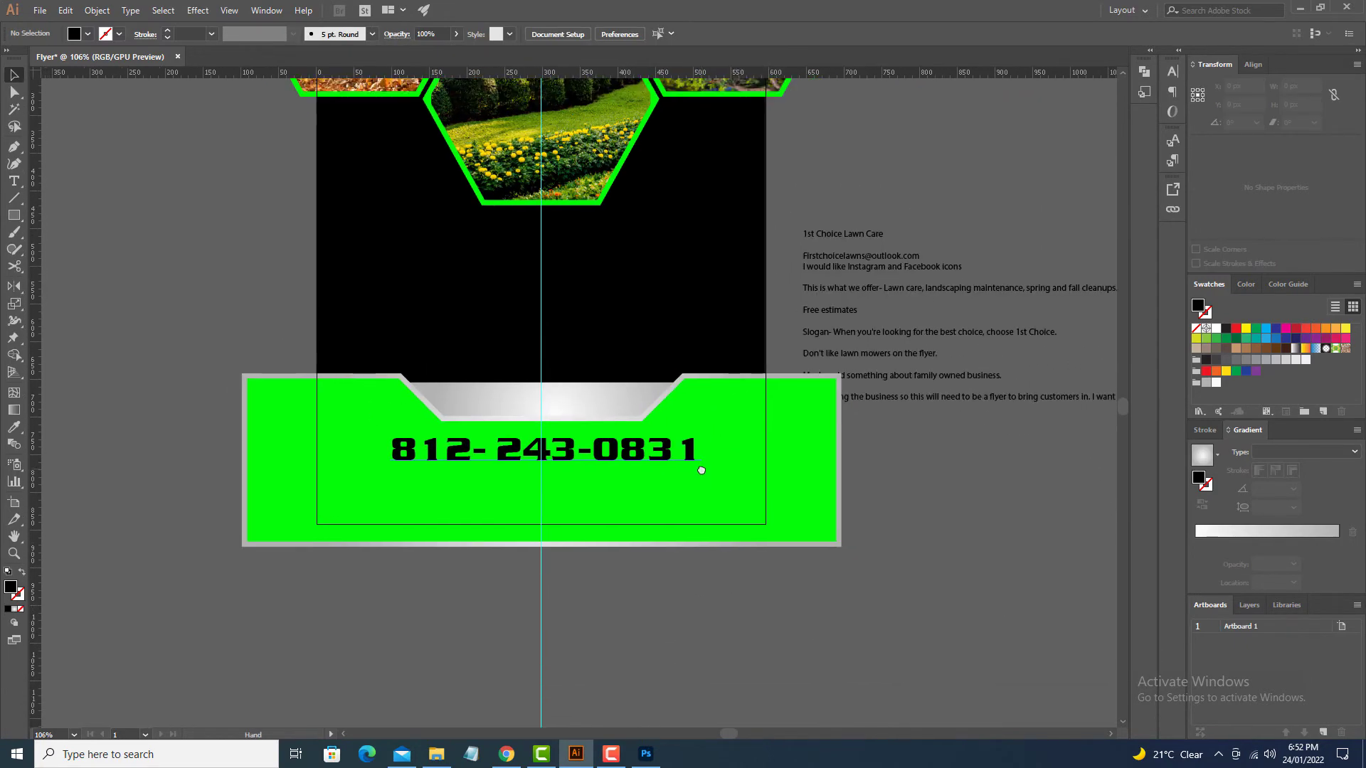
left_click_drag(689, 584, 839, 602)
left_click_drag(830, 478, 825, 481)
left_click(808, 578)
left_click_drag(808, 577, 641, 665)
Step: Add a FREE ESTIMATES heading on the silver band, enlarged and centered
key("t")
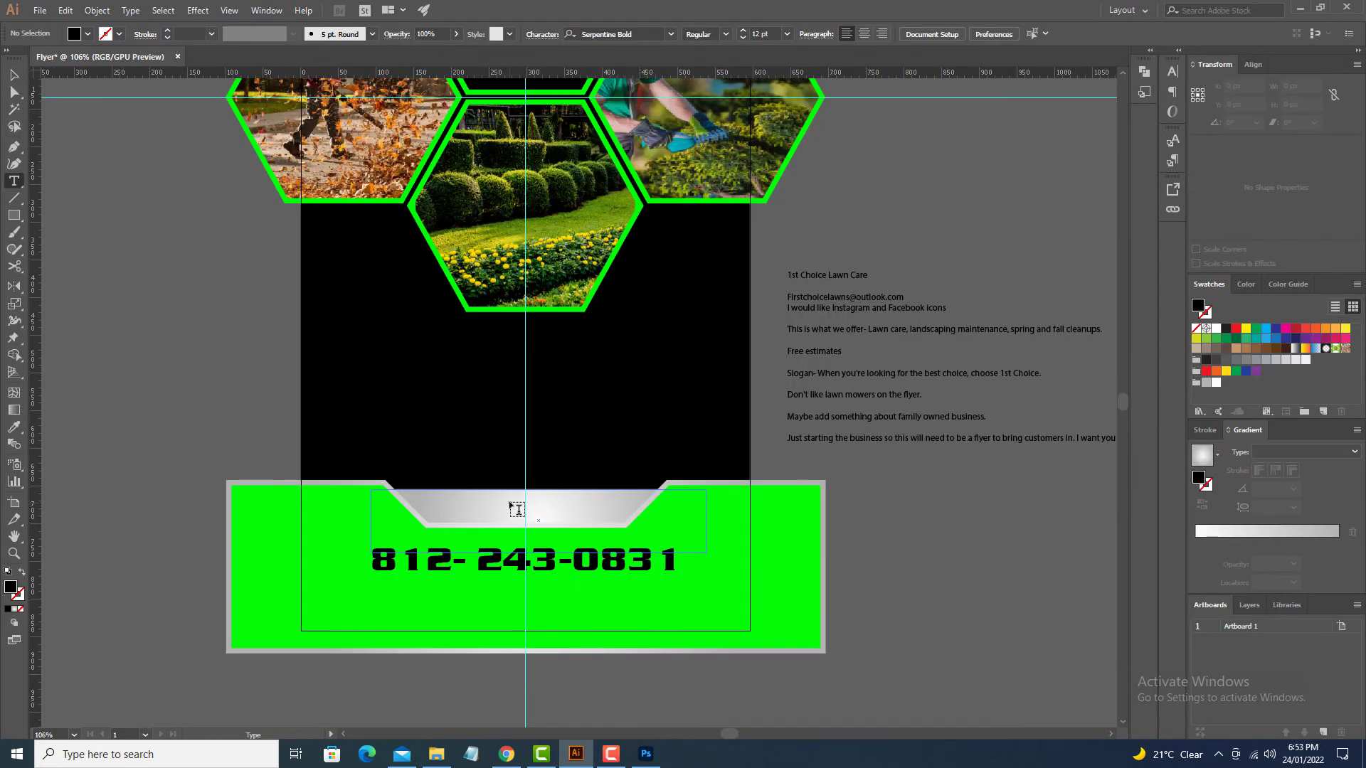
left_click(510, 504)
type("FREE ESTIMATES")
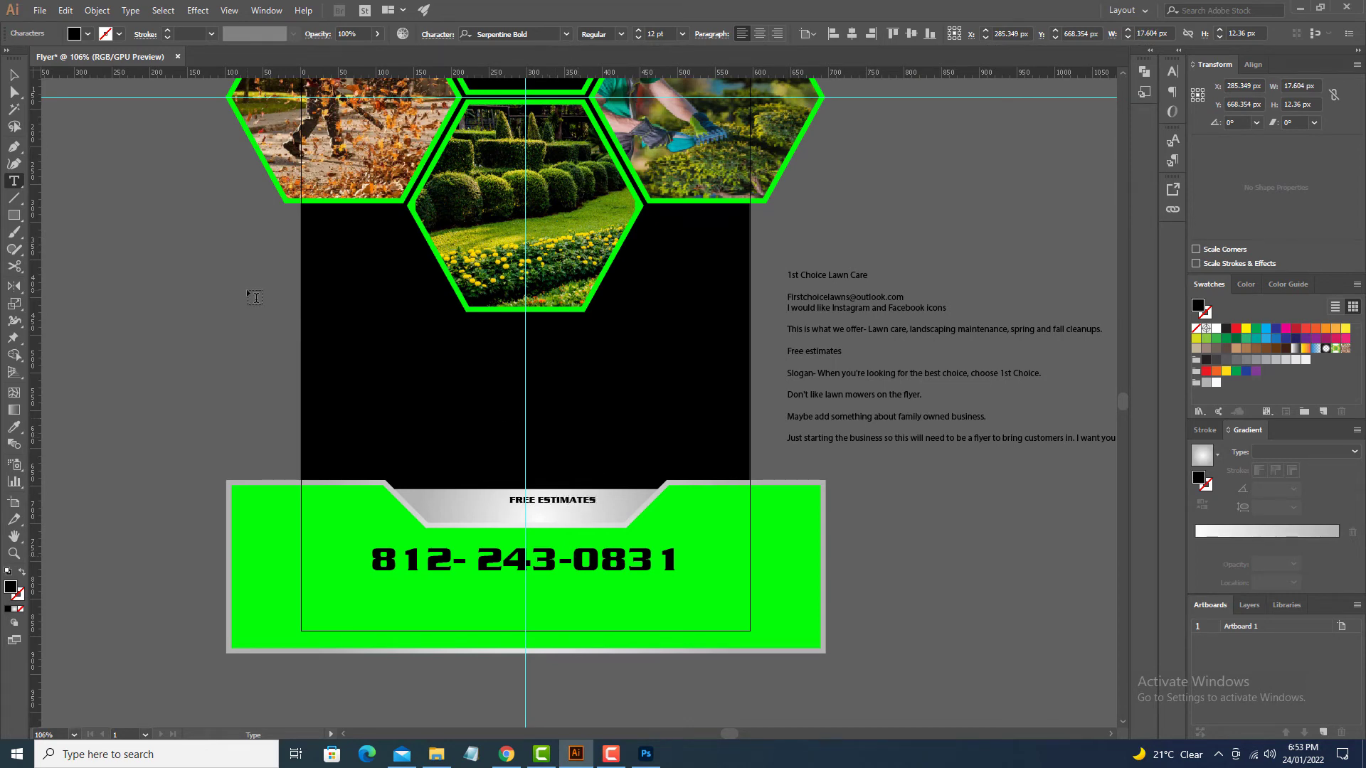
left_click(14, 76)
left_click_drag(595, 505, 642, 528)
left_click_drag(624, 505, 596, 514)
left_click(867, 563)
left_click_drag(868, 563, 909, 481)
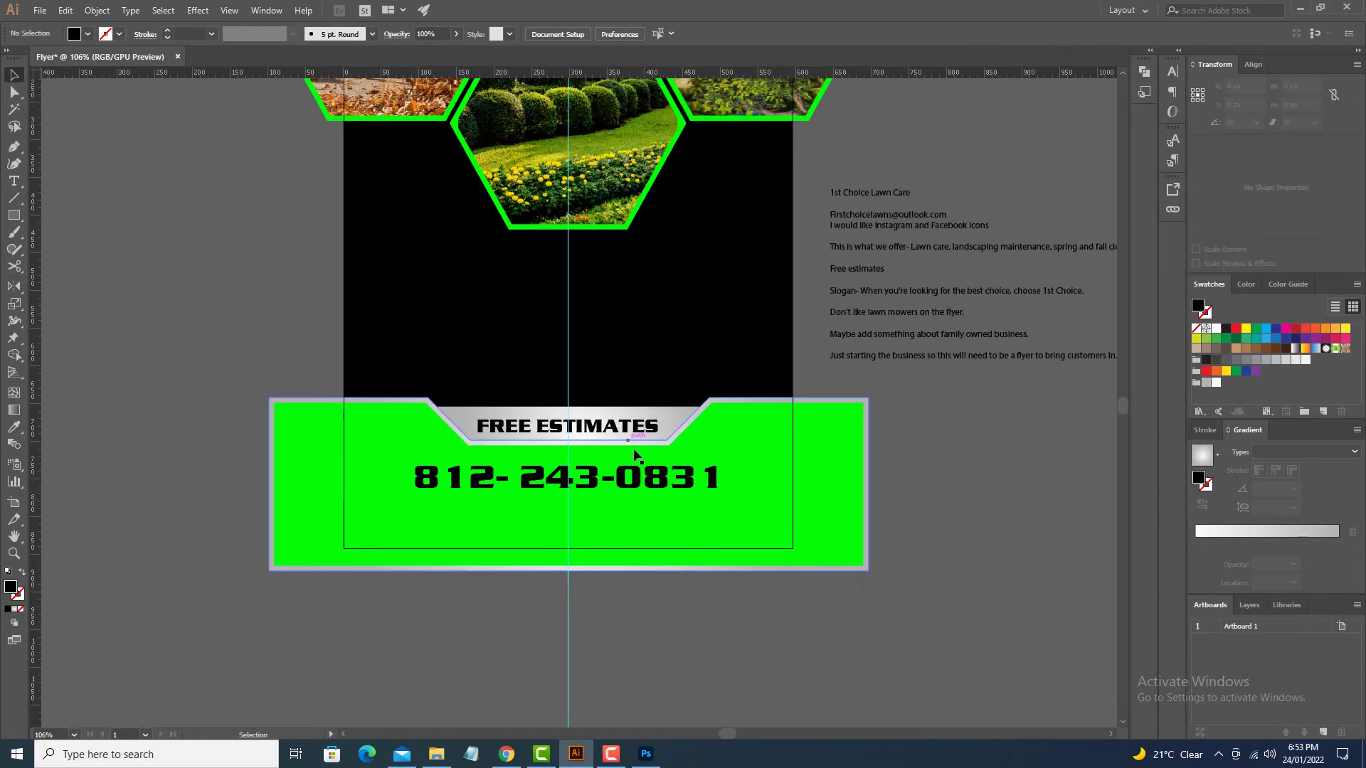
key("ctrl+equal")
key("ctrl+equal")
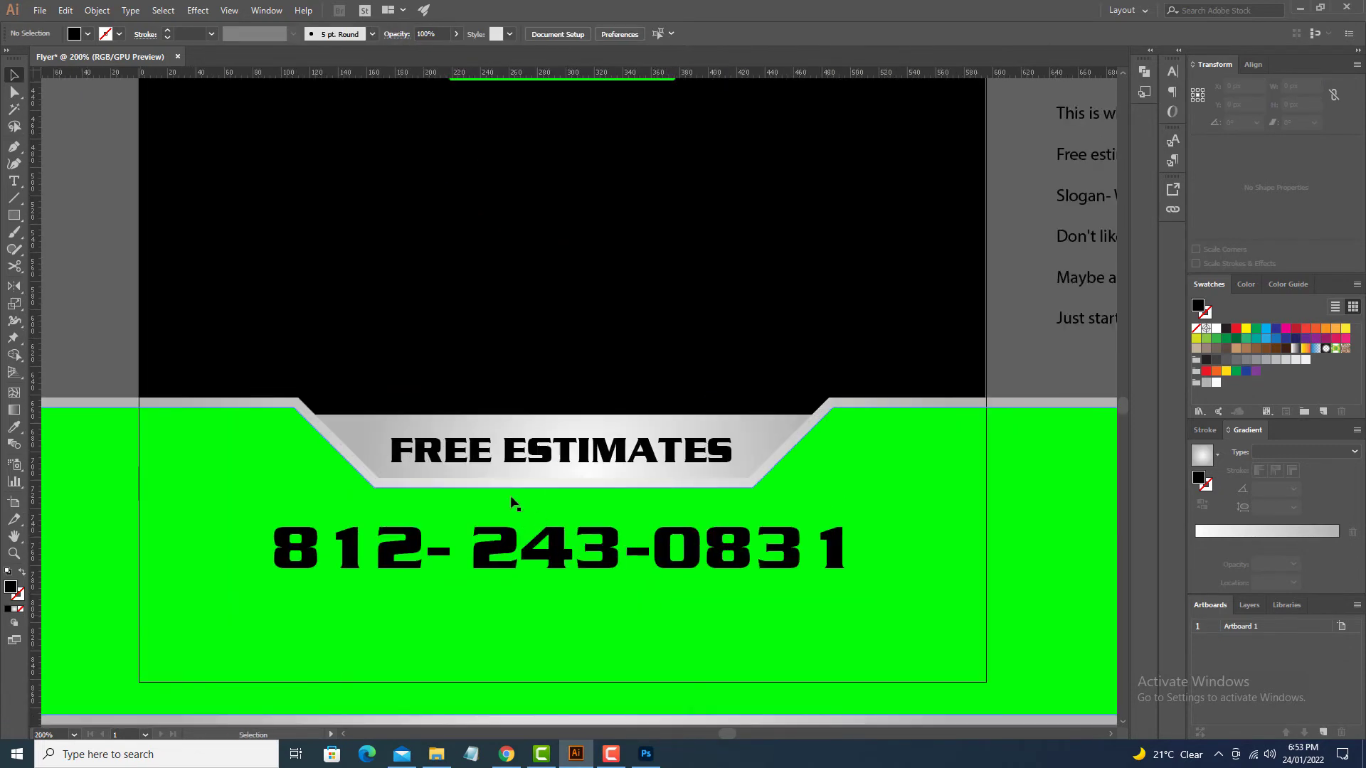
Step: Add a CALL NOW FOR line above the heading, set in Turnpike
key("t")
left_click(437, 425)
type("CALL NOW FOR")
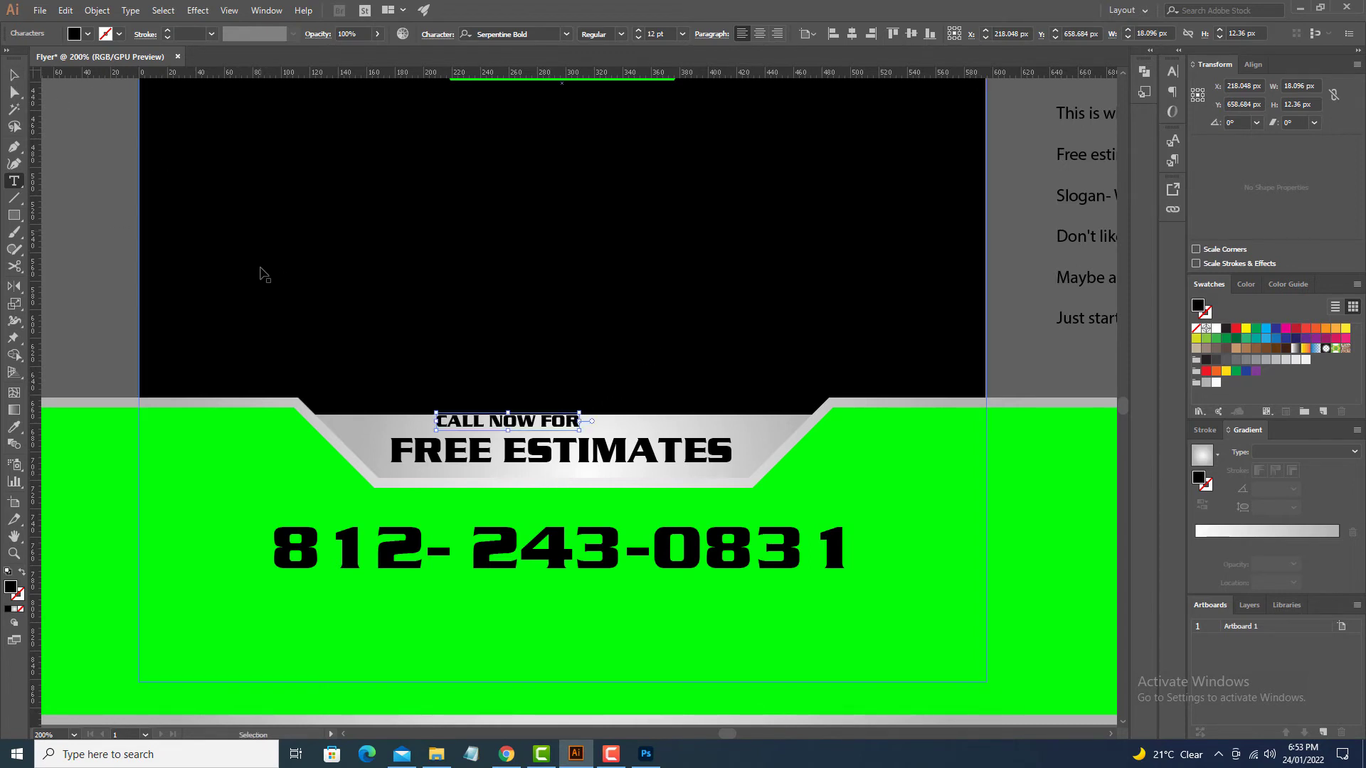
key("ctrl+a")
left_click(558, 31)
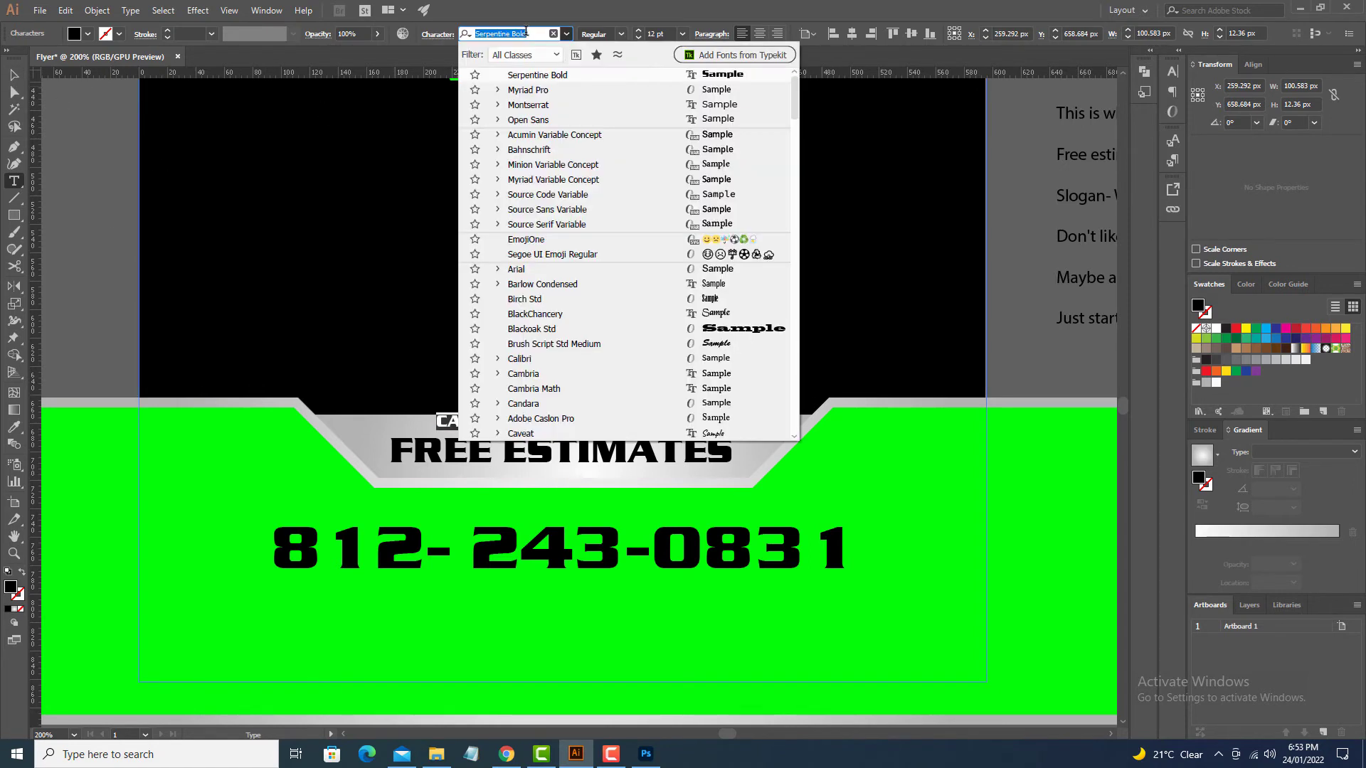
type("T")
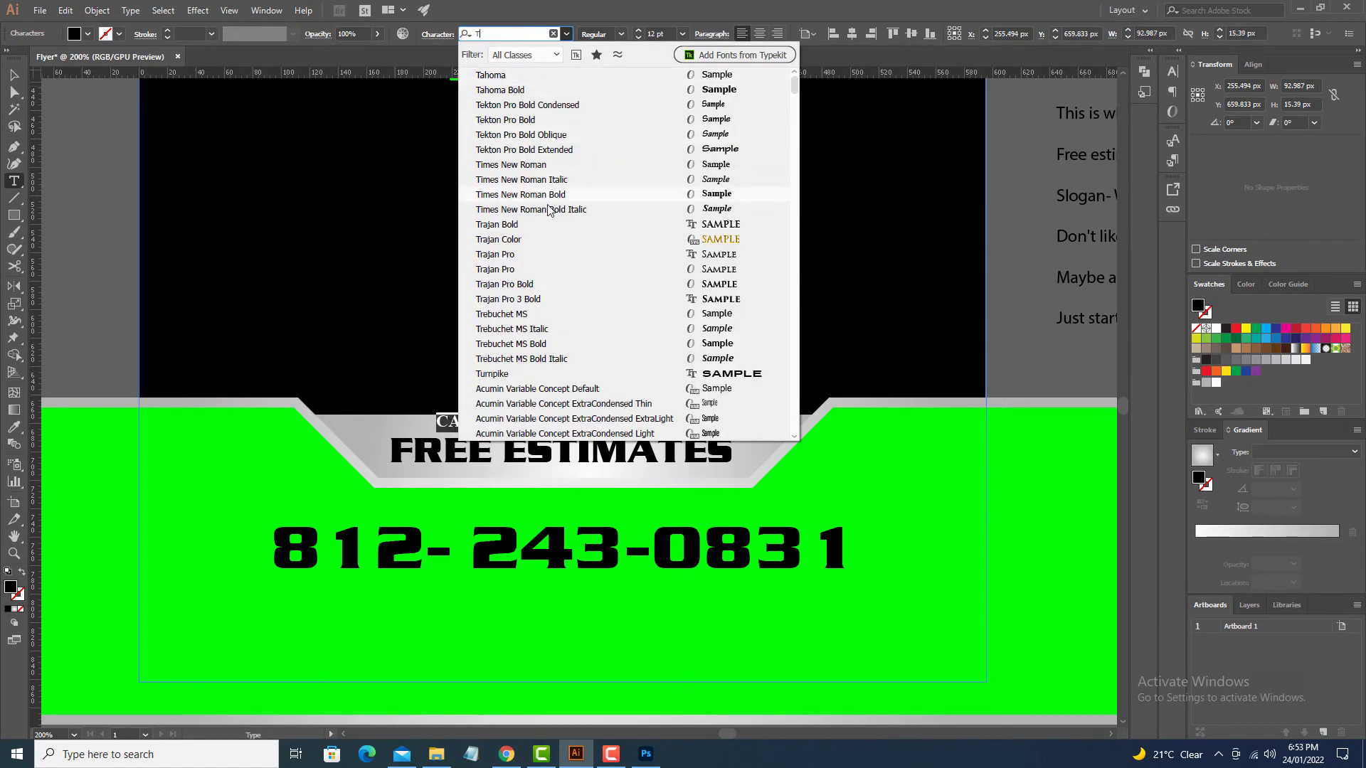
left_click(561, 374)
Step: Position FREE ESTIMATES and CALL NOW FOR together on the band, then fit the view
left_click(15, 74)
left_click_drag(229, 309, 263, 170)
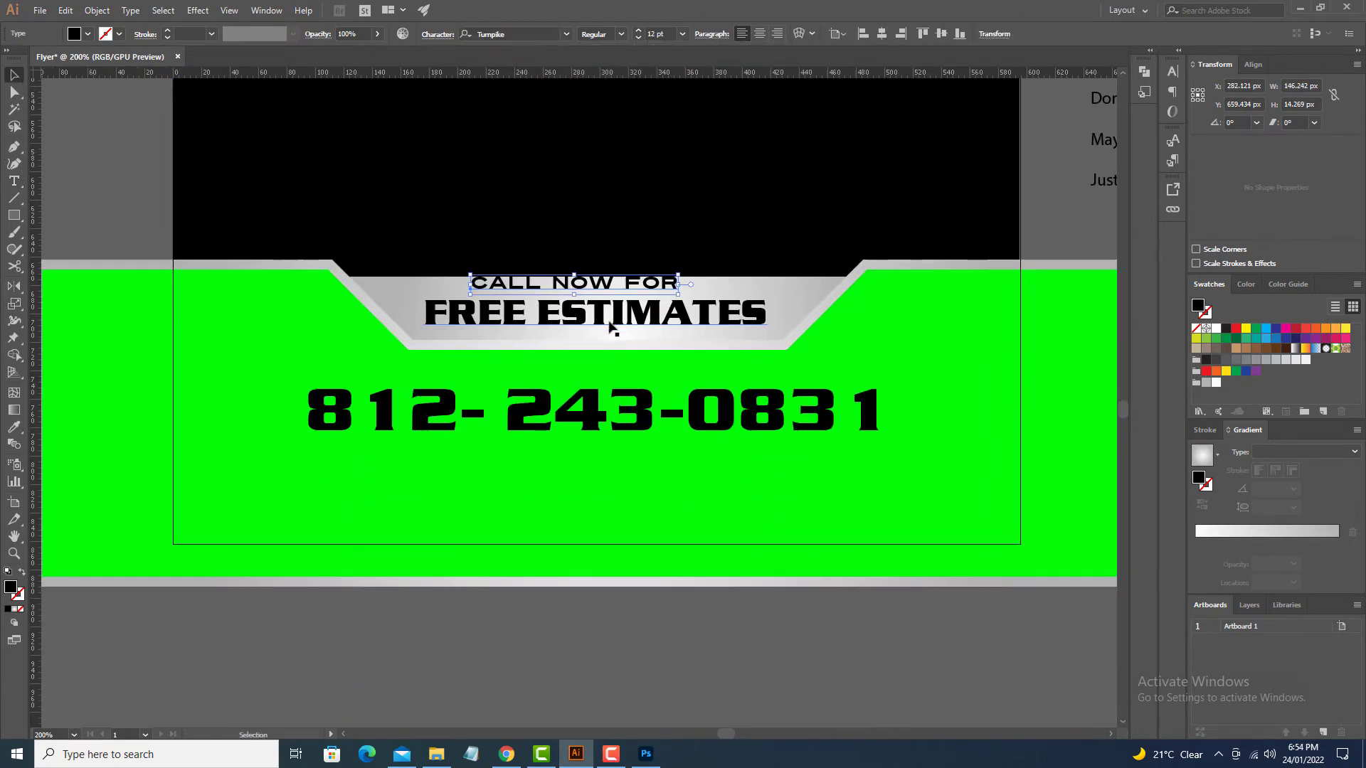
left_click_drag(610, 324, 607, 293)
left_click_drag(673, 627, 634, 645)
left_click(637, 645)
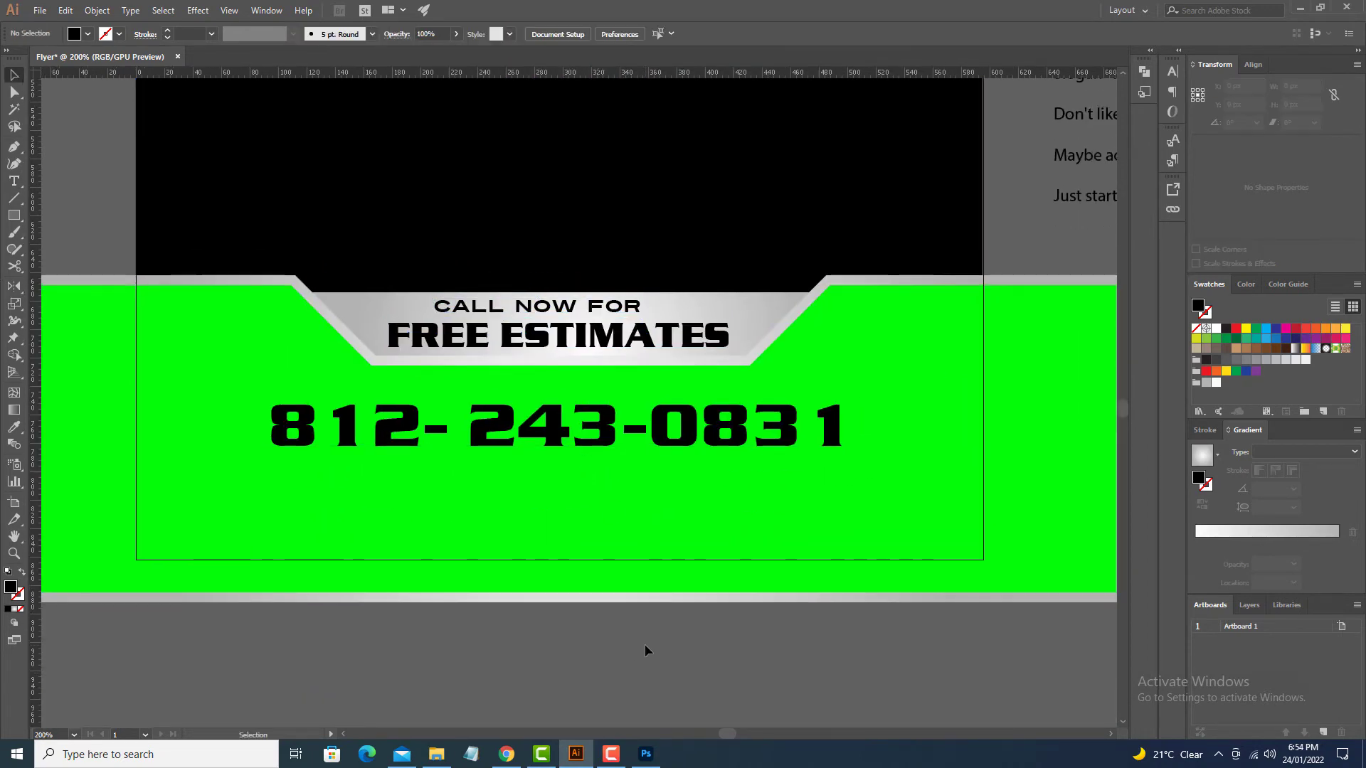
key("ctrl+0")
key("ctrl+minus")
left_click(41, 10)
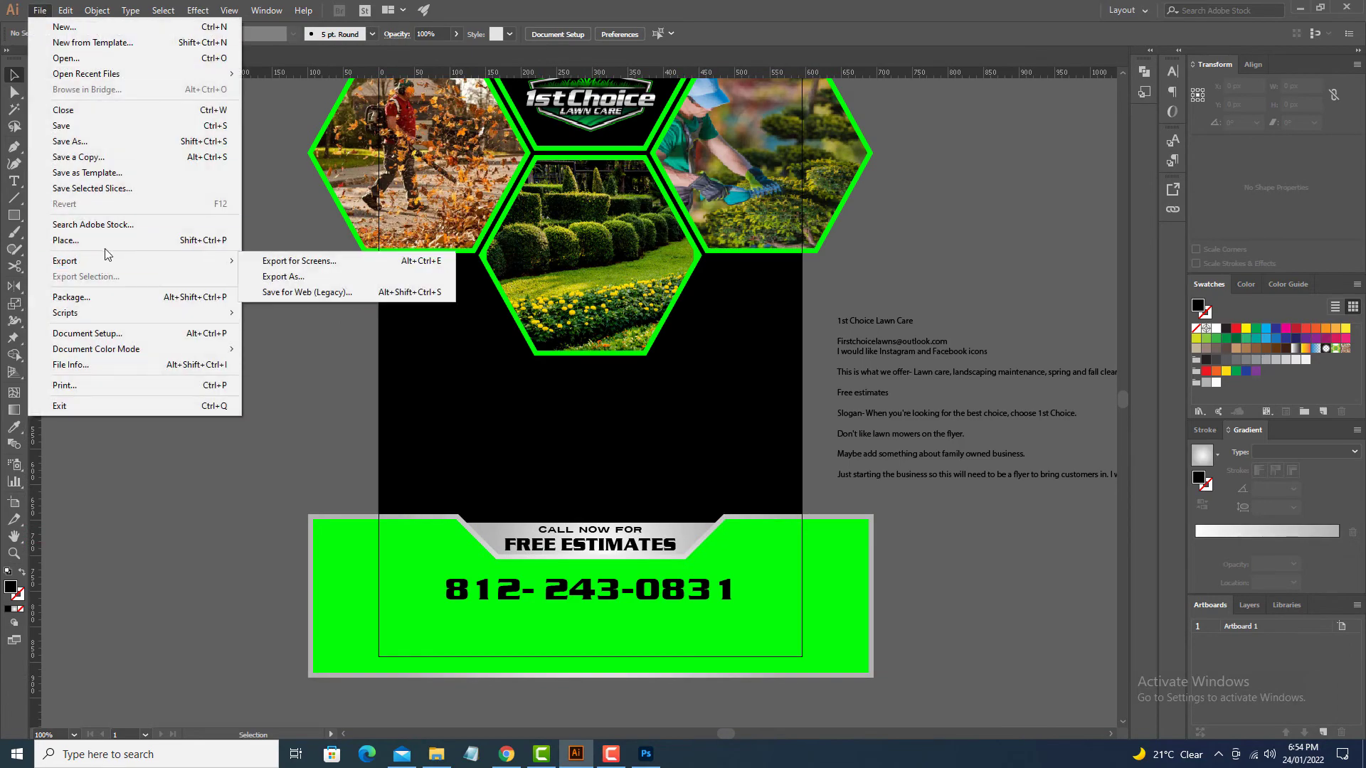
Step: Place the lawn photo and scale it over the green banner
left_click(65, 240)
left_click(568, 427)
left_click_drag(283, 378, 588, 479)
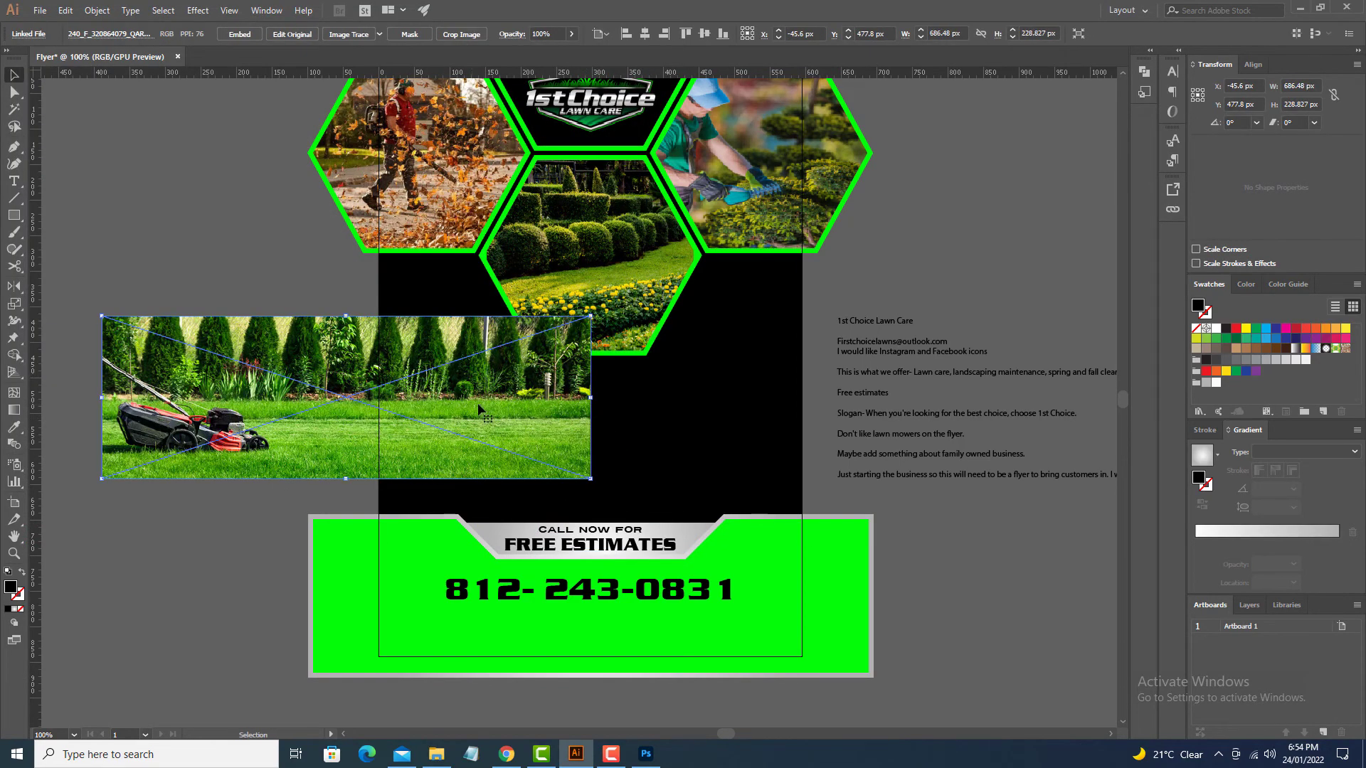
left_click_drag(481, 408, 661, 587)
left_click_drag(281, 491, 184, 462)
left_click_drag(399, 521, 341, 476)
Step: Clip the lawn photo to the banner shape and convert the phone number to outlines
left_click(843, 552)
key("ctrl+shift+bracketright")
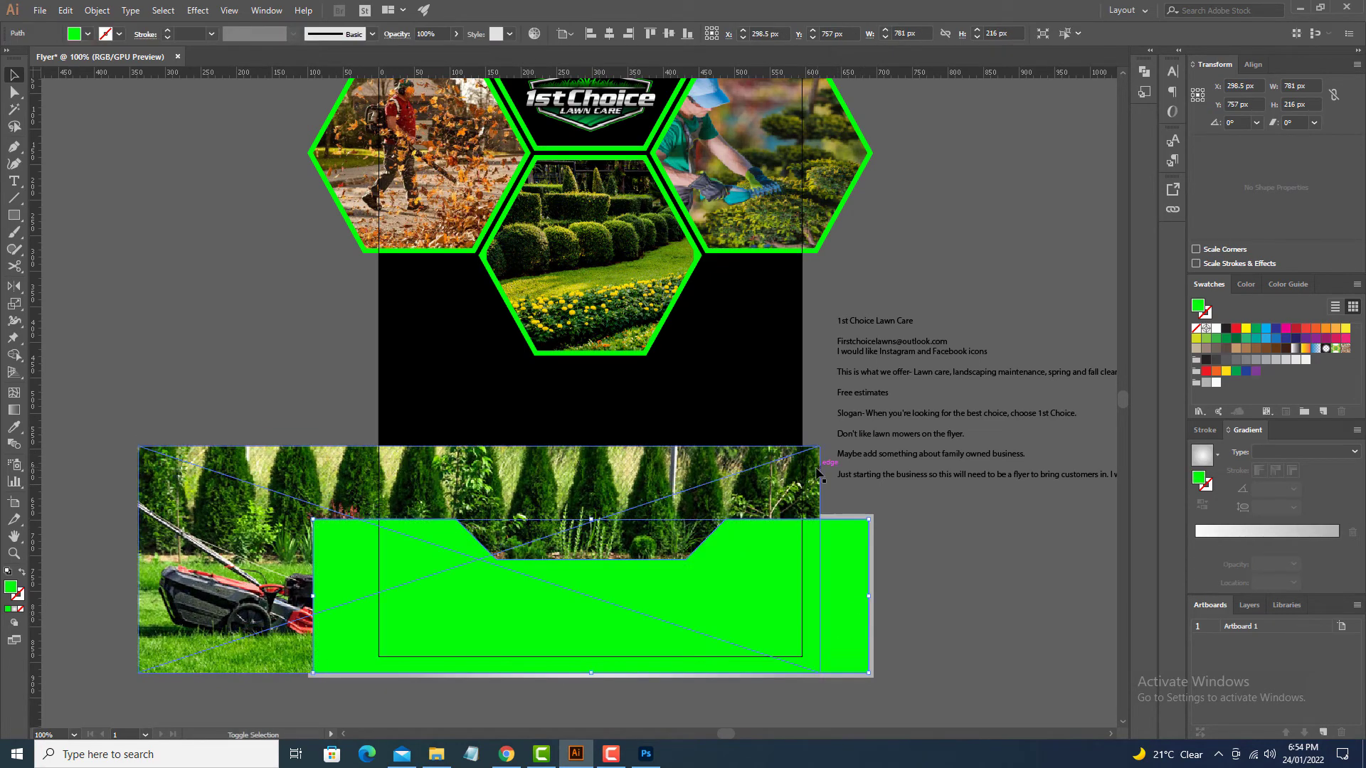
right_click(818, 475)
left_click(895, 574)
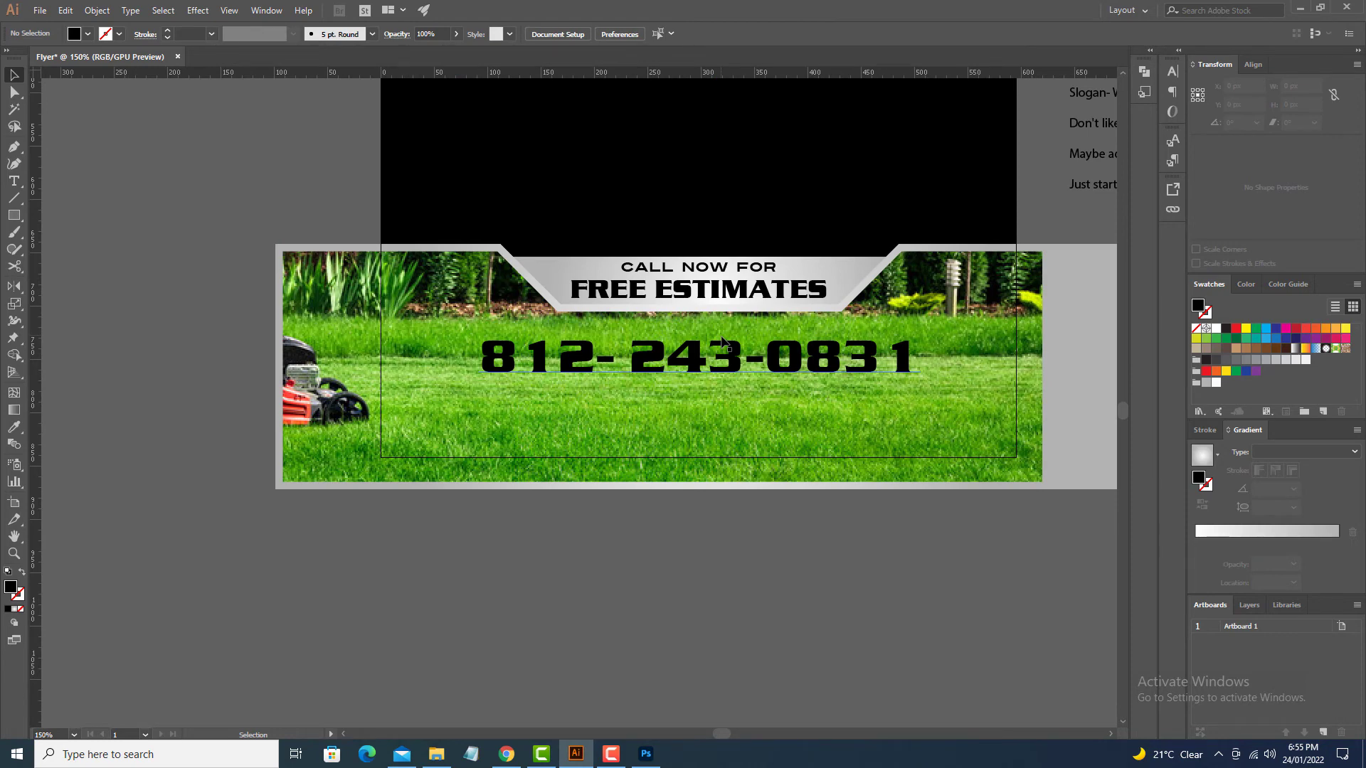
left_click(735, 365)
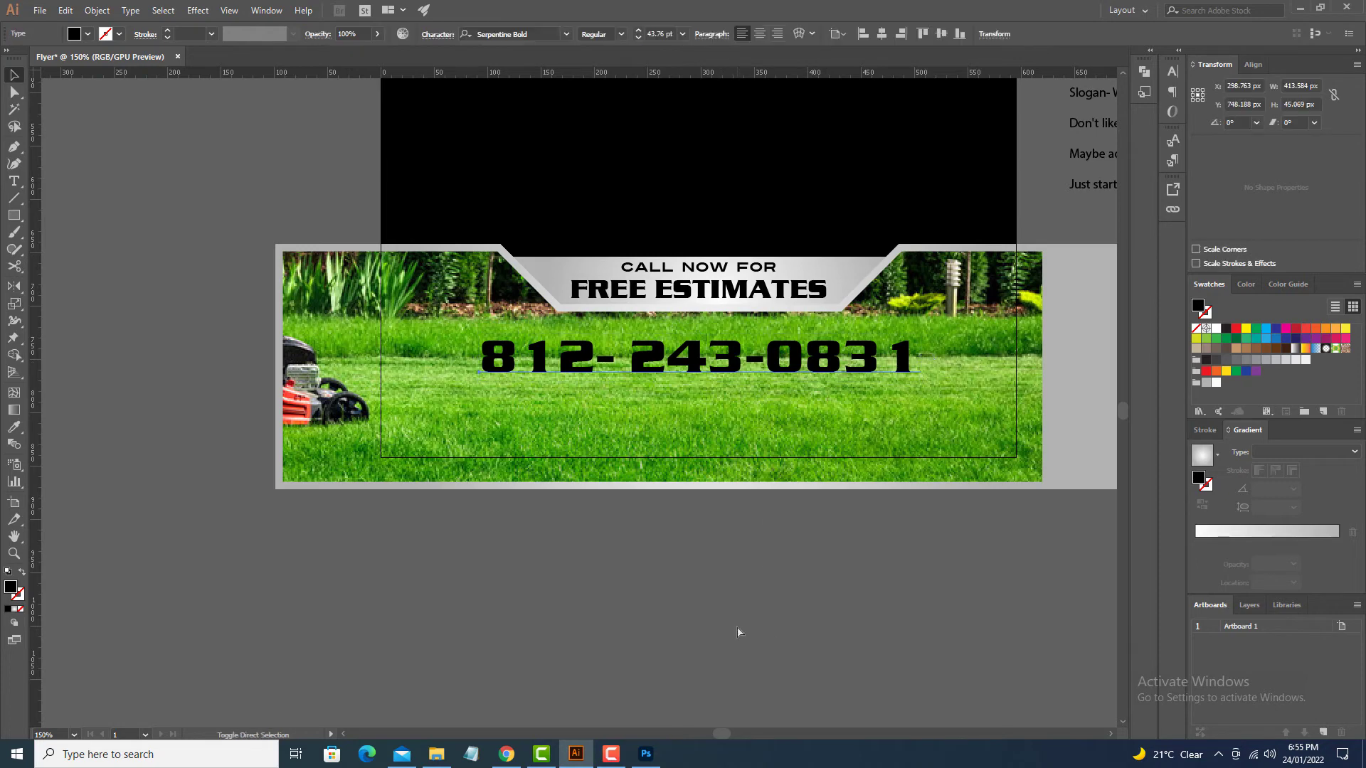
key("ctrl+shift+o")
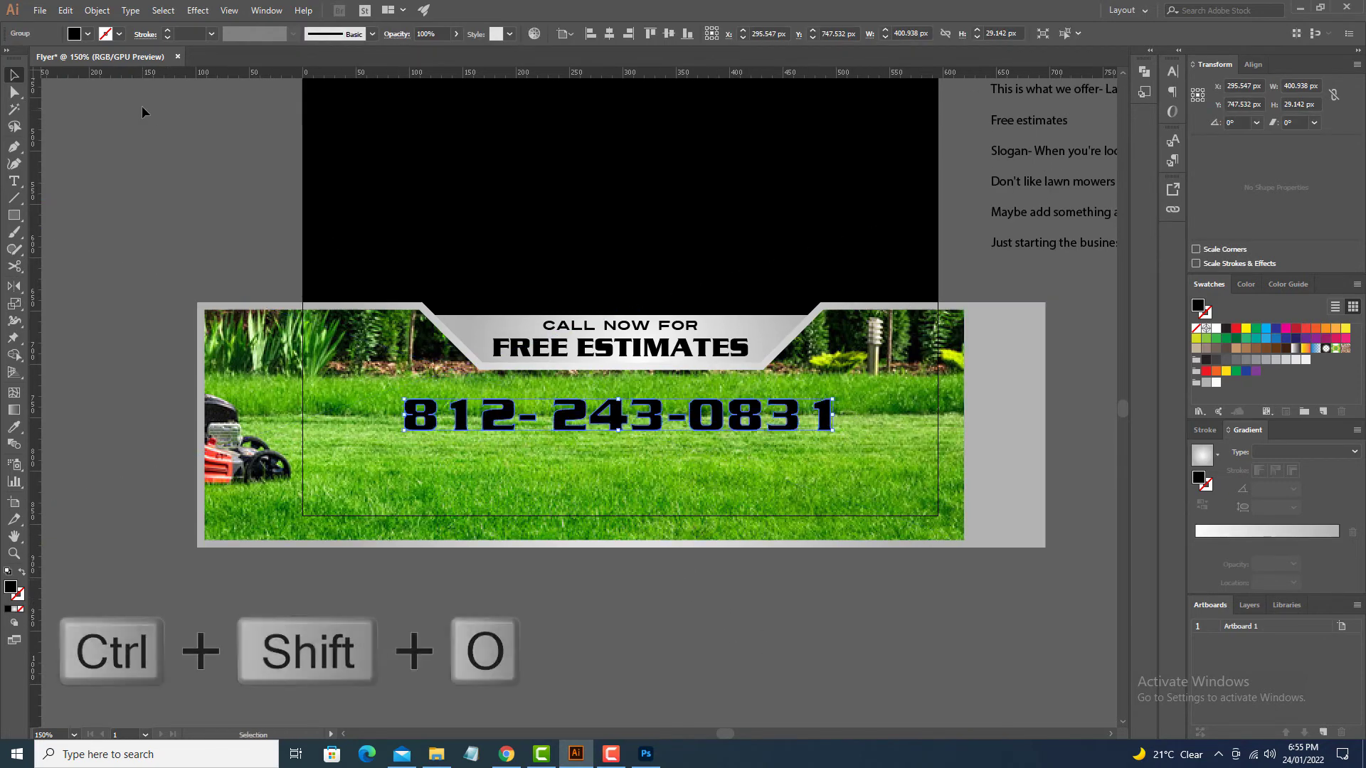
Step: Try a 2 px round-cornered offset outline around the phone number, then undo it
left_click(92, 15)
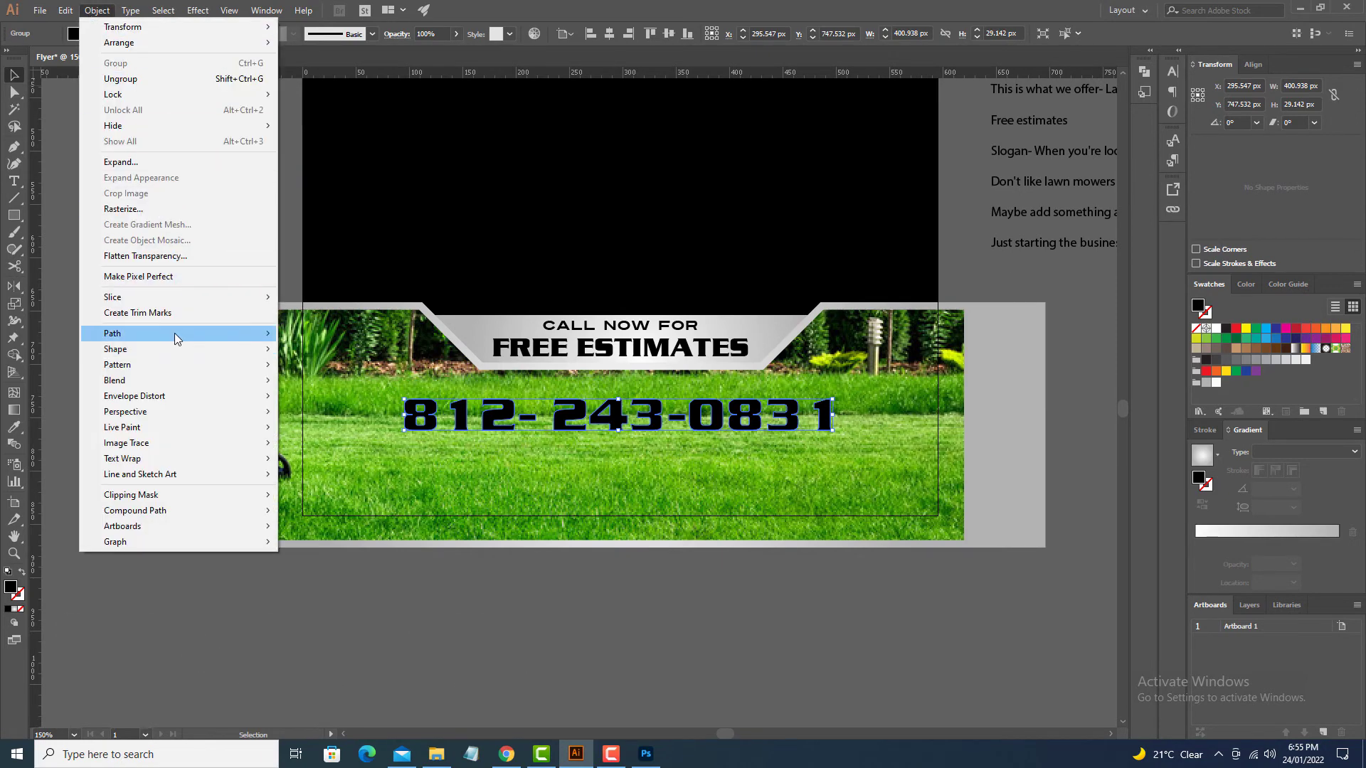
mouse_move(177, 335)
left_click(322, 385)
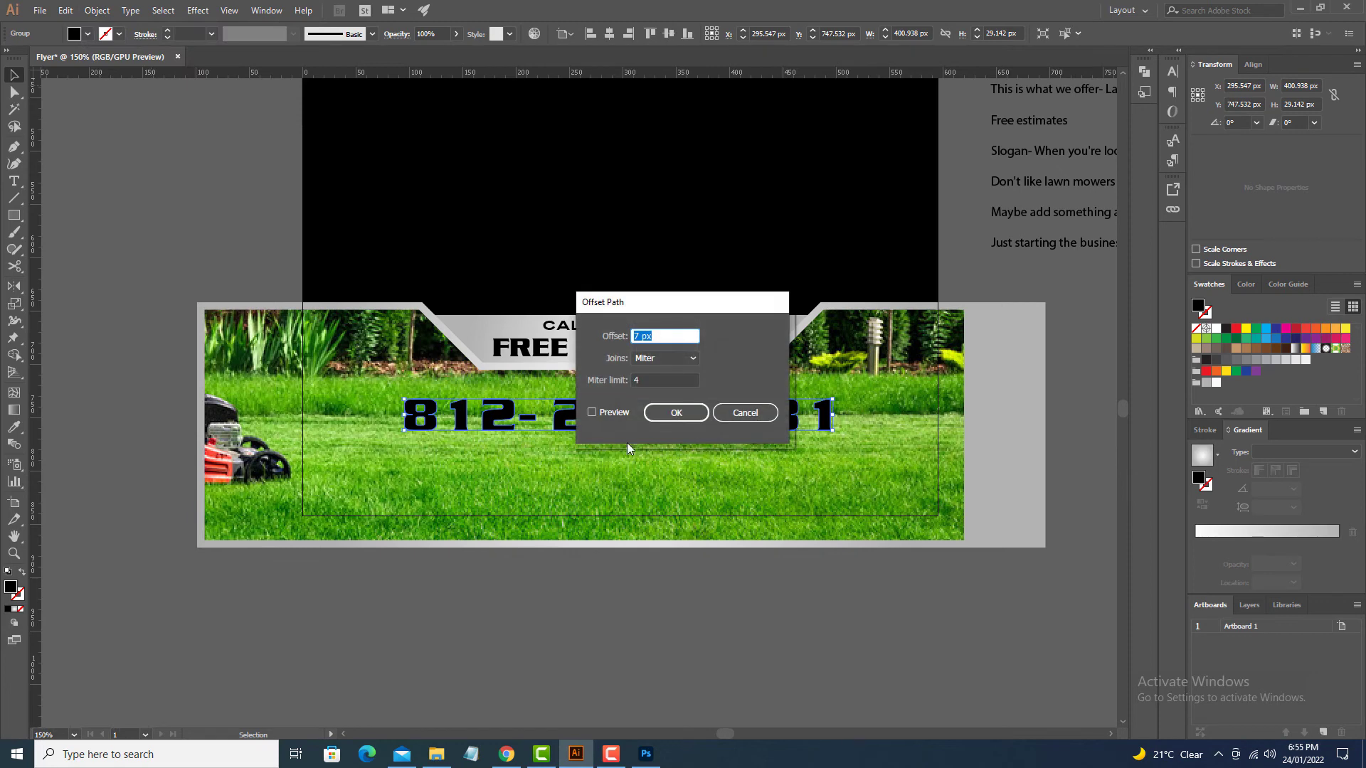
type("2")
left_click(592, 412)
left_click(664, 362)
left_click(663, 389)
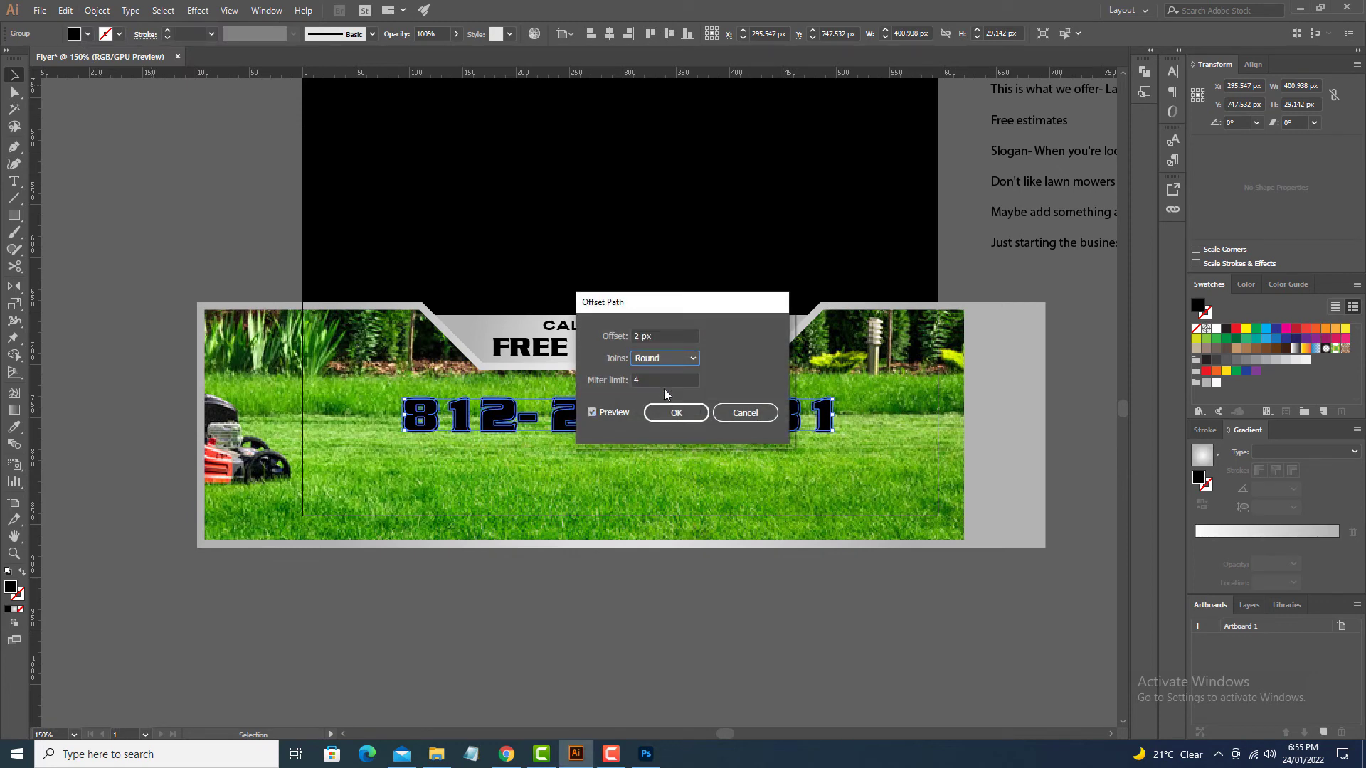
left_click(672, 413)
key("ctrl+z")
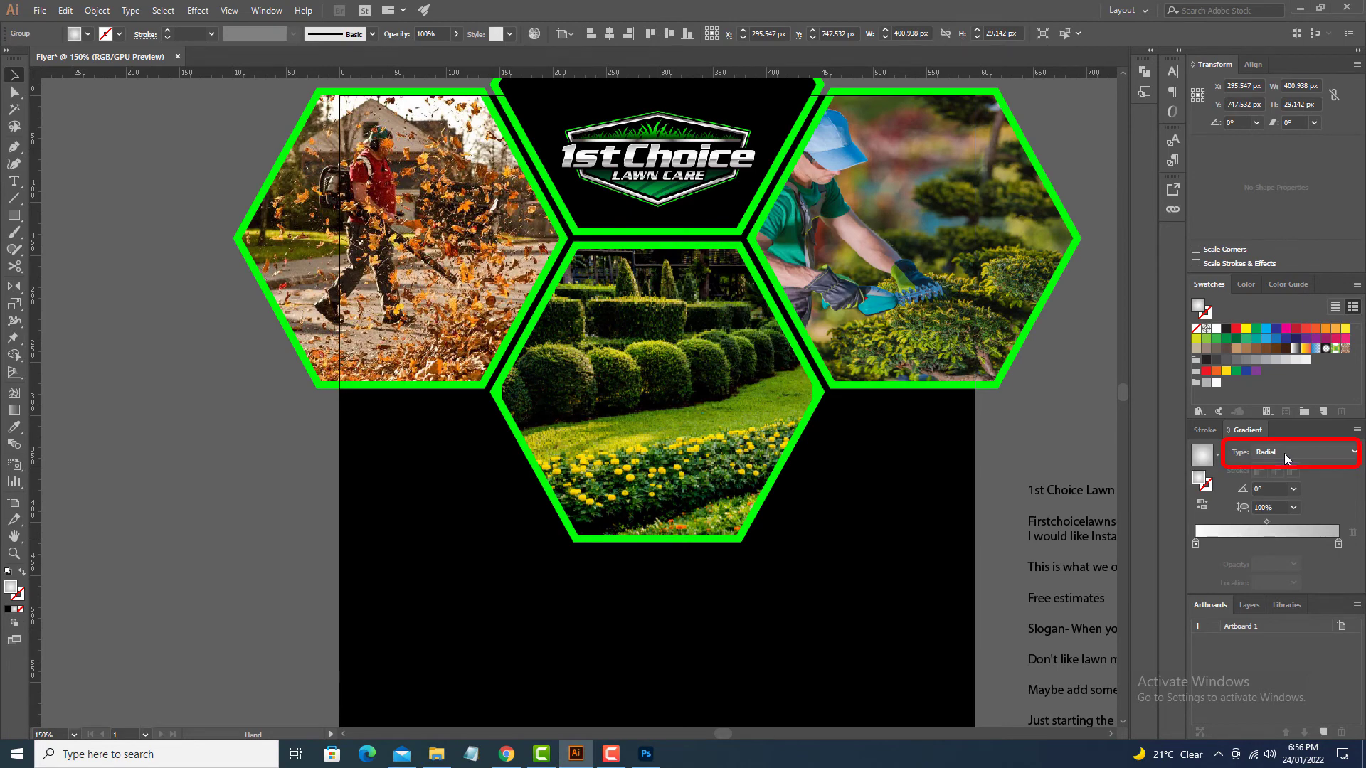
Step: Switch to a vertical linear gradient, then sample the grey frame's gradient onto the number
left_click(1283, 451)
left_click(1286, 468)
left_click_drag(749, 616, 788, 319)
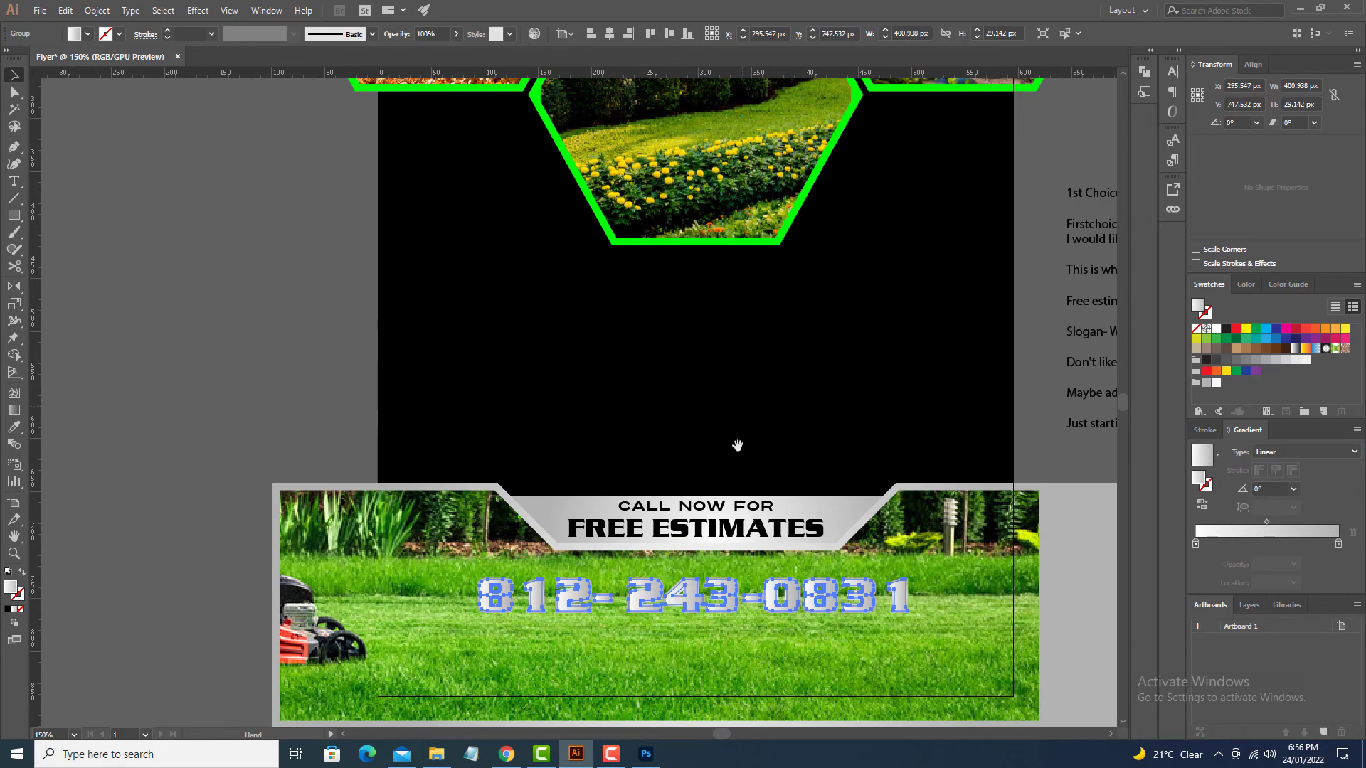
key("g")
left_click_drag(697, 615, 698, 558)
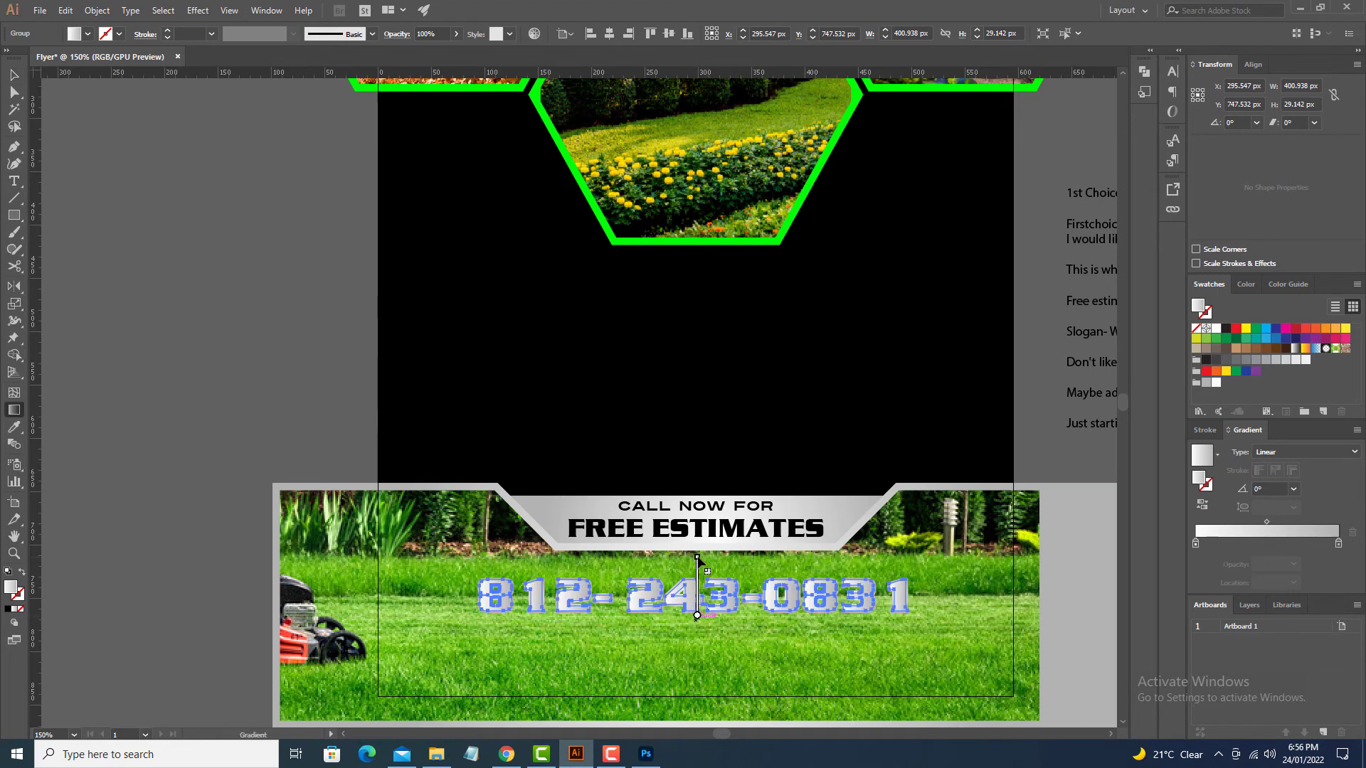
left_click_drag(695, 628, 697, 558)
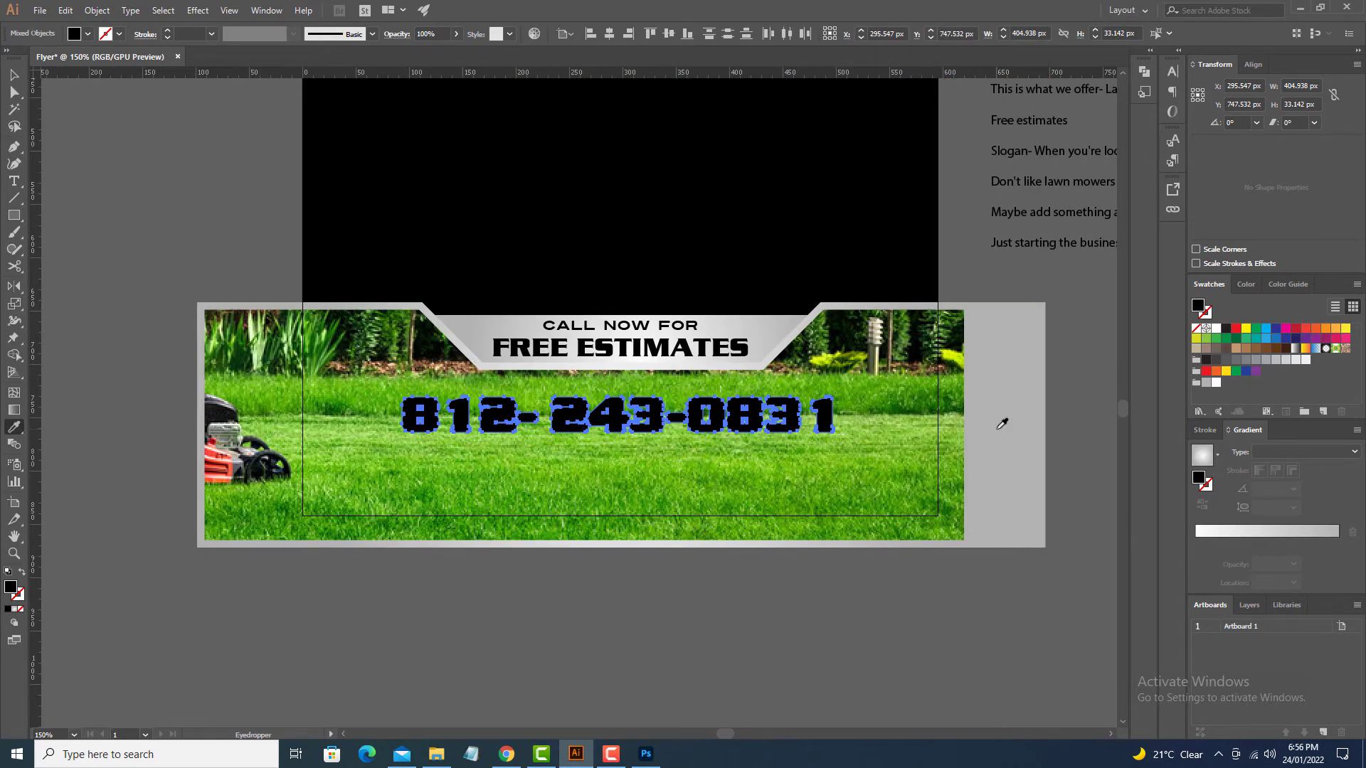
left_click(999, 429)
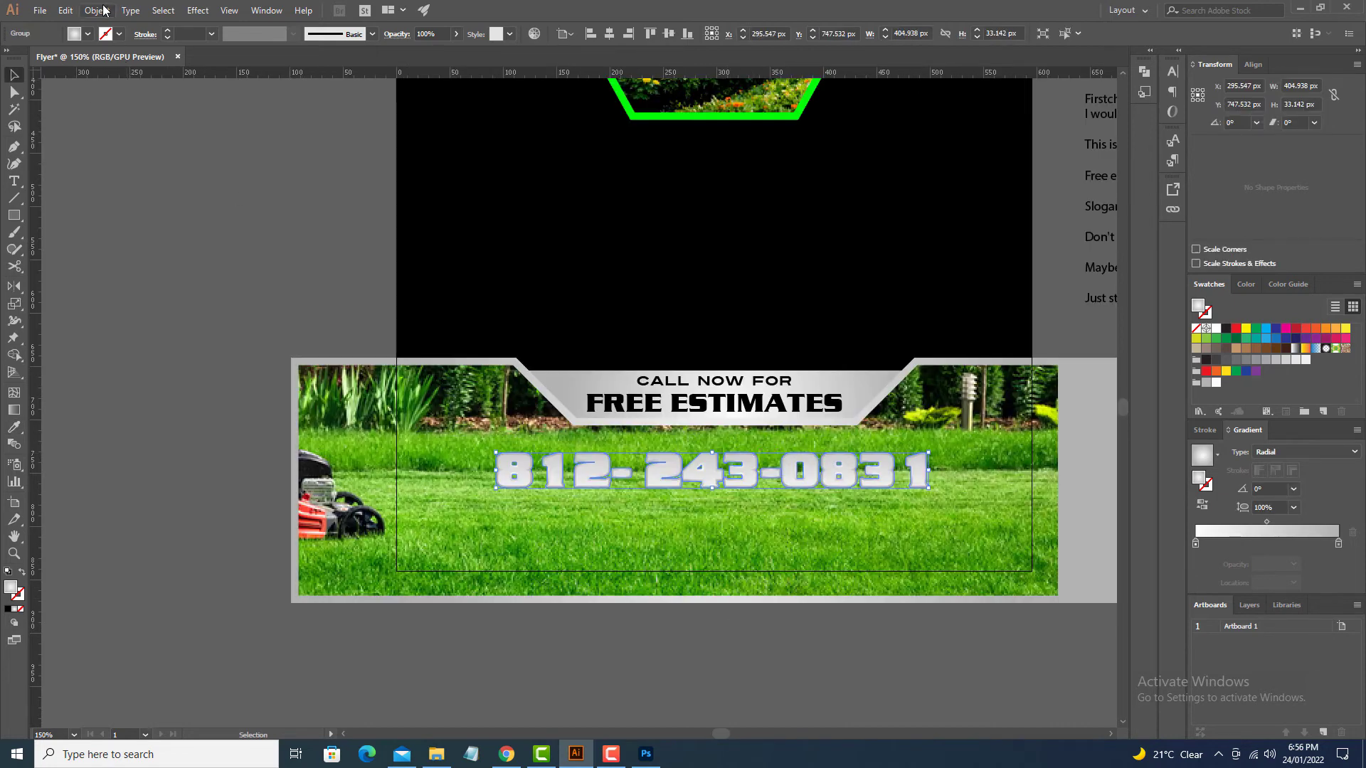
left_click(97, 10)
Step: Add a black-filled 5 px offset outline around the phone number
mouse_move(142, 332)
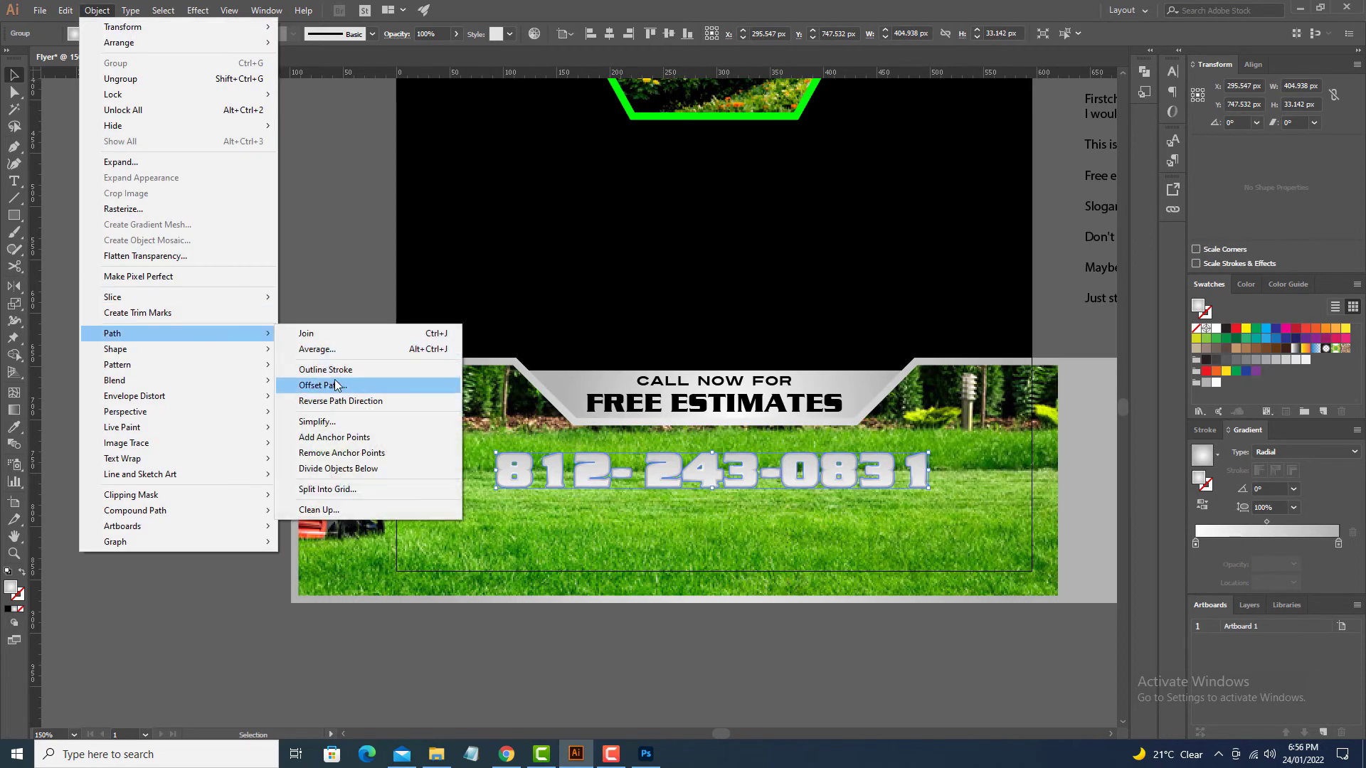
left_click(317, 384)
type("45")
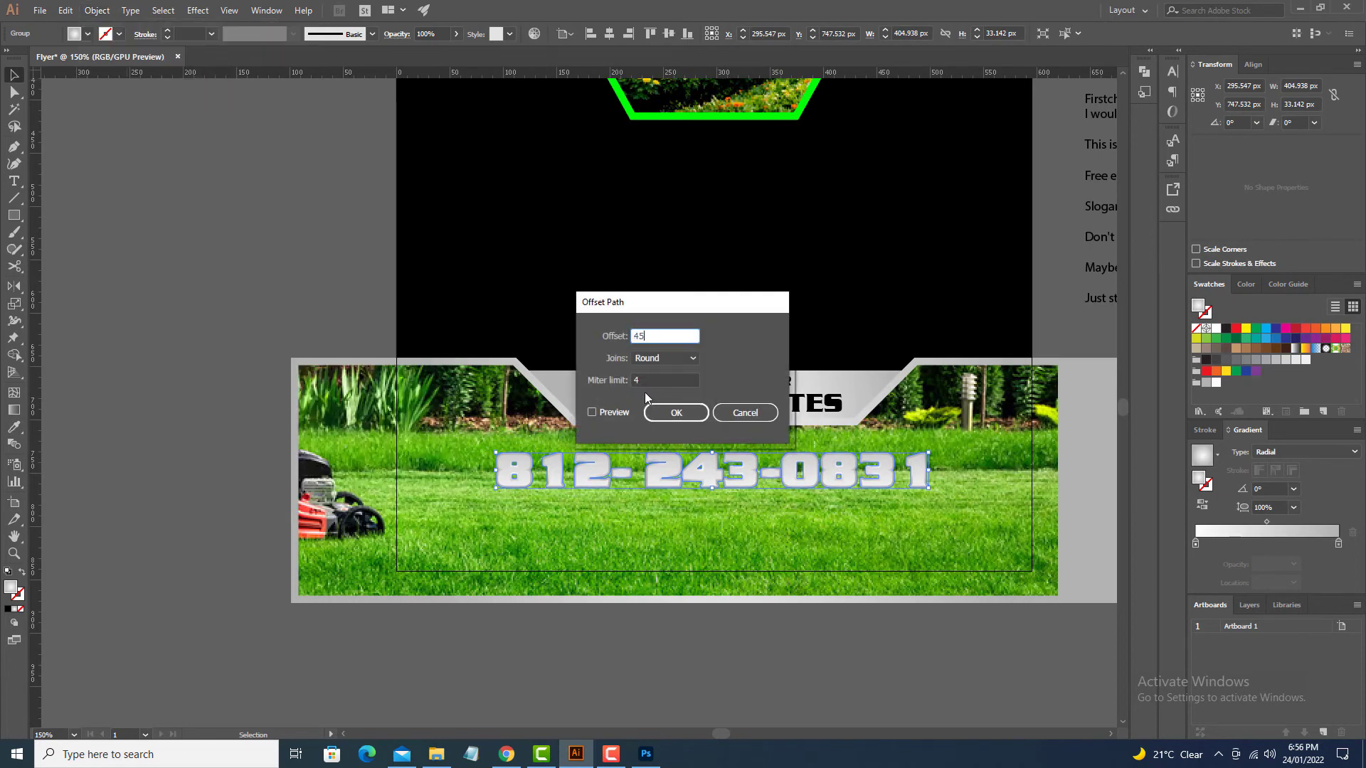
key("BackSpace")
key("BackSpace")
type("5")
left_click(592, 413)
double_click(637, 336)
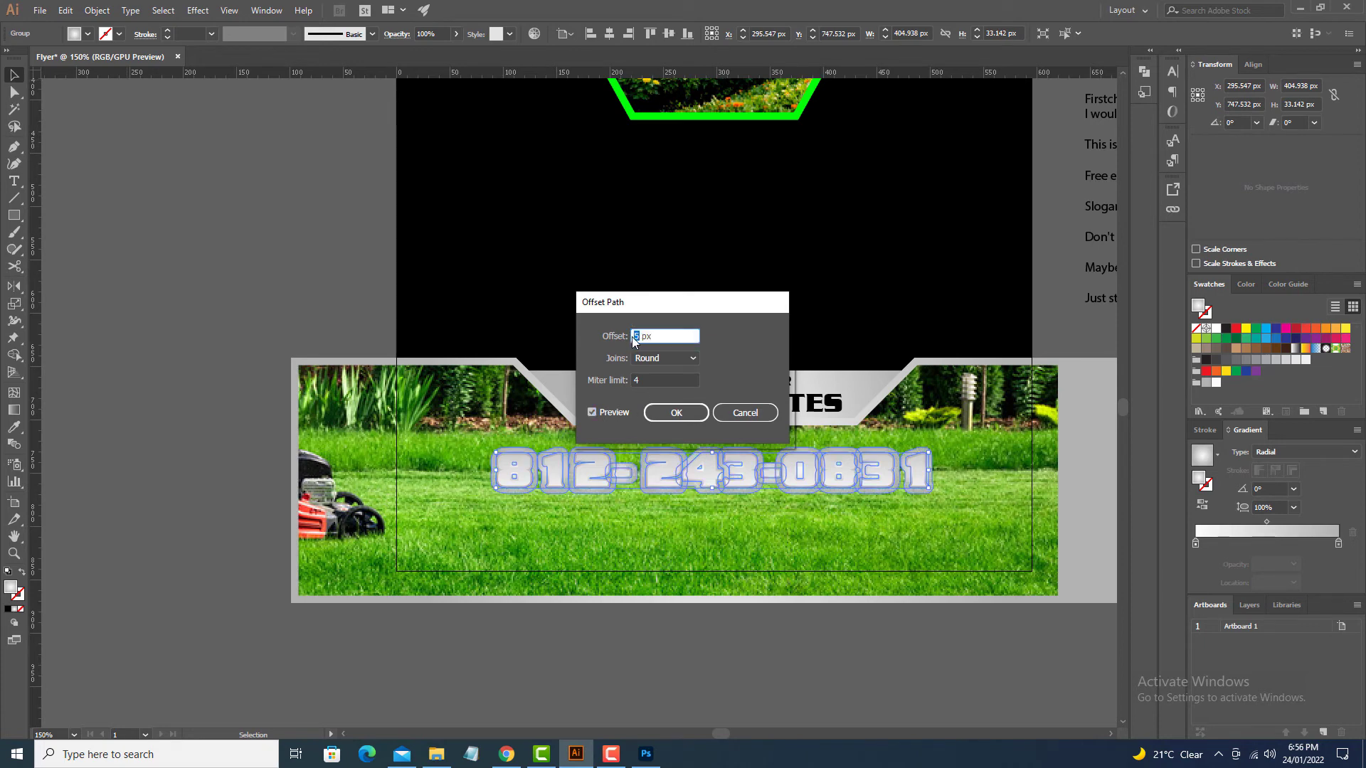
left_click(591, 412)
left_click(676, 414)
left_click(87, 34)
left_click(40, 57)
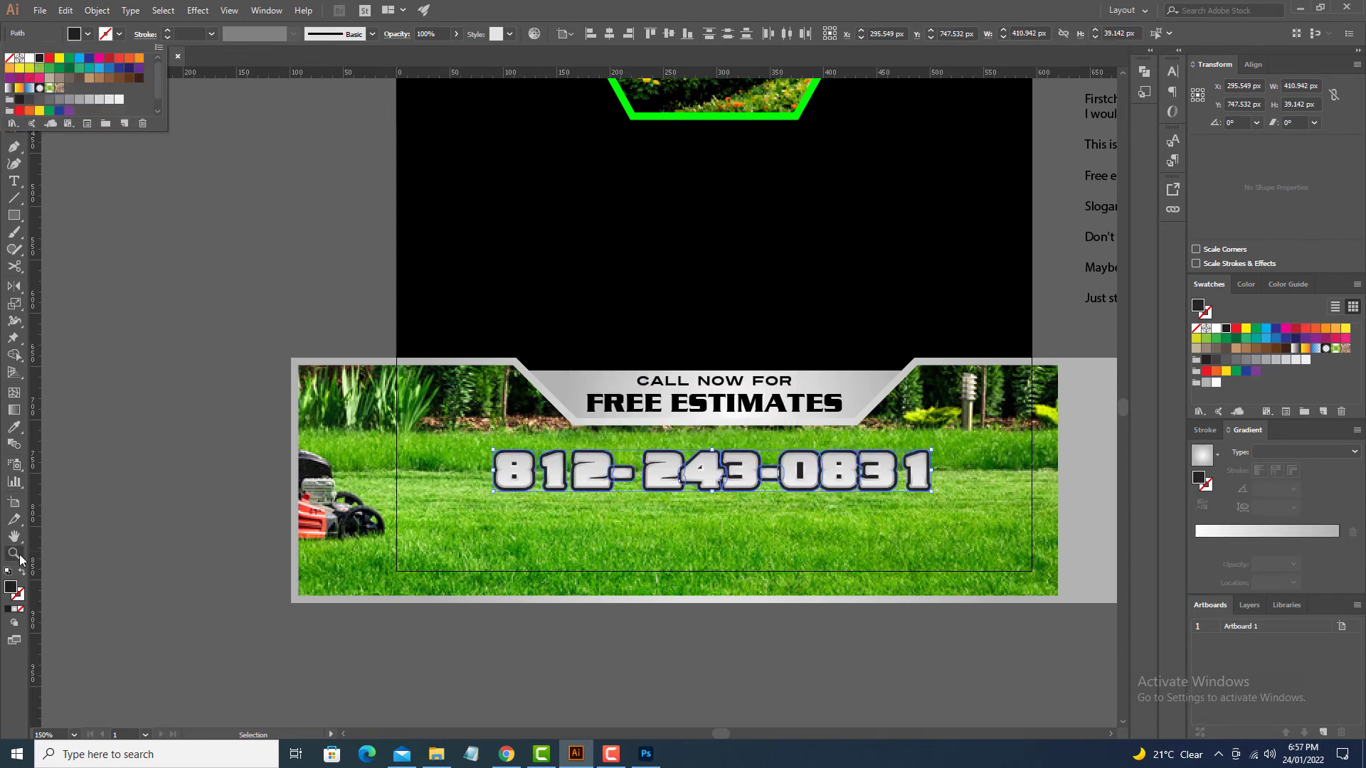
double_click(11, 587)
left_click(496, 459)
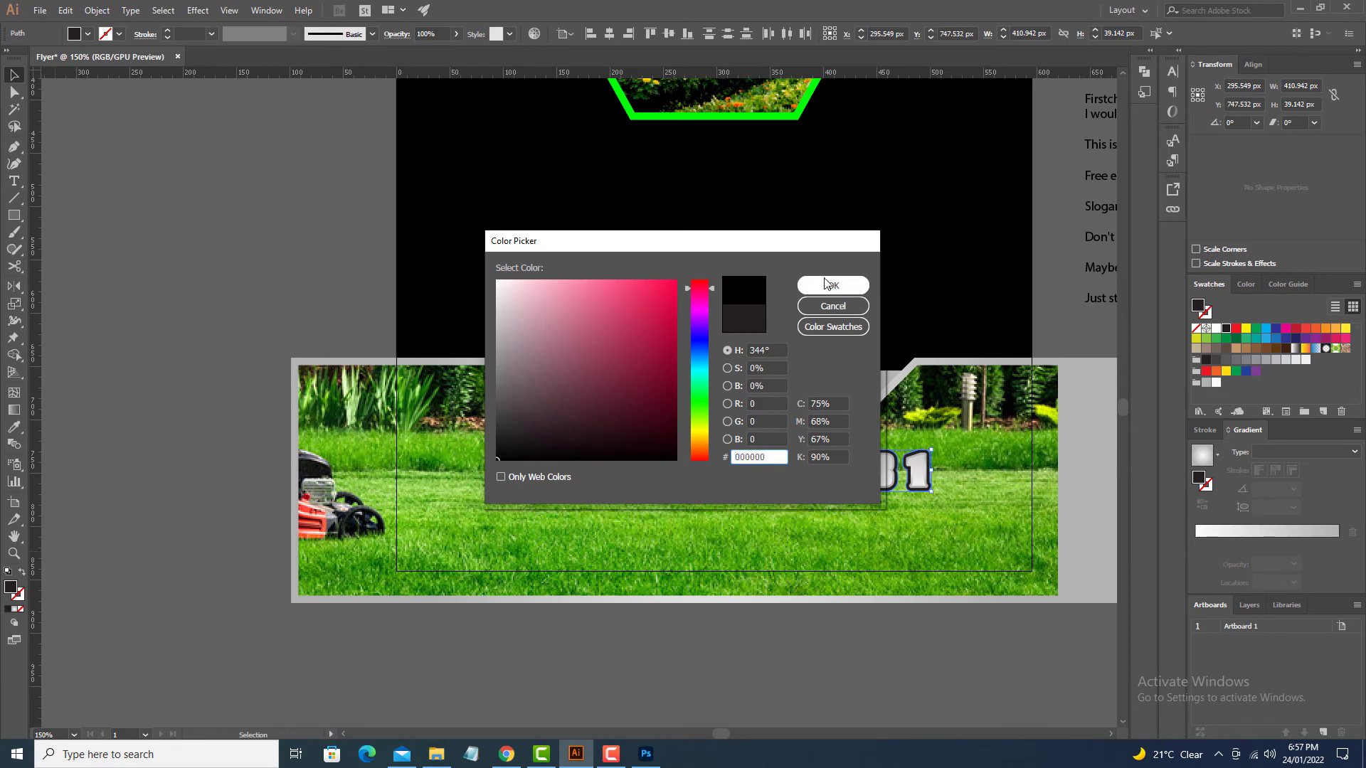
Step: Bring the gradient number to front, add a horizontal guide through it, and paste a copy in front
left_click(825, 283)
left_click_drag(252, 263, 229, 193)
left_click(555, 398)
key("ctrl+c")
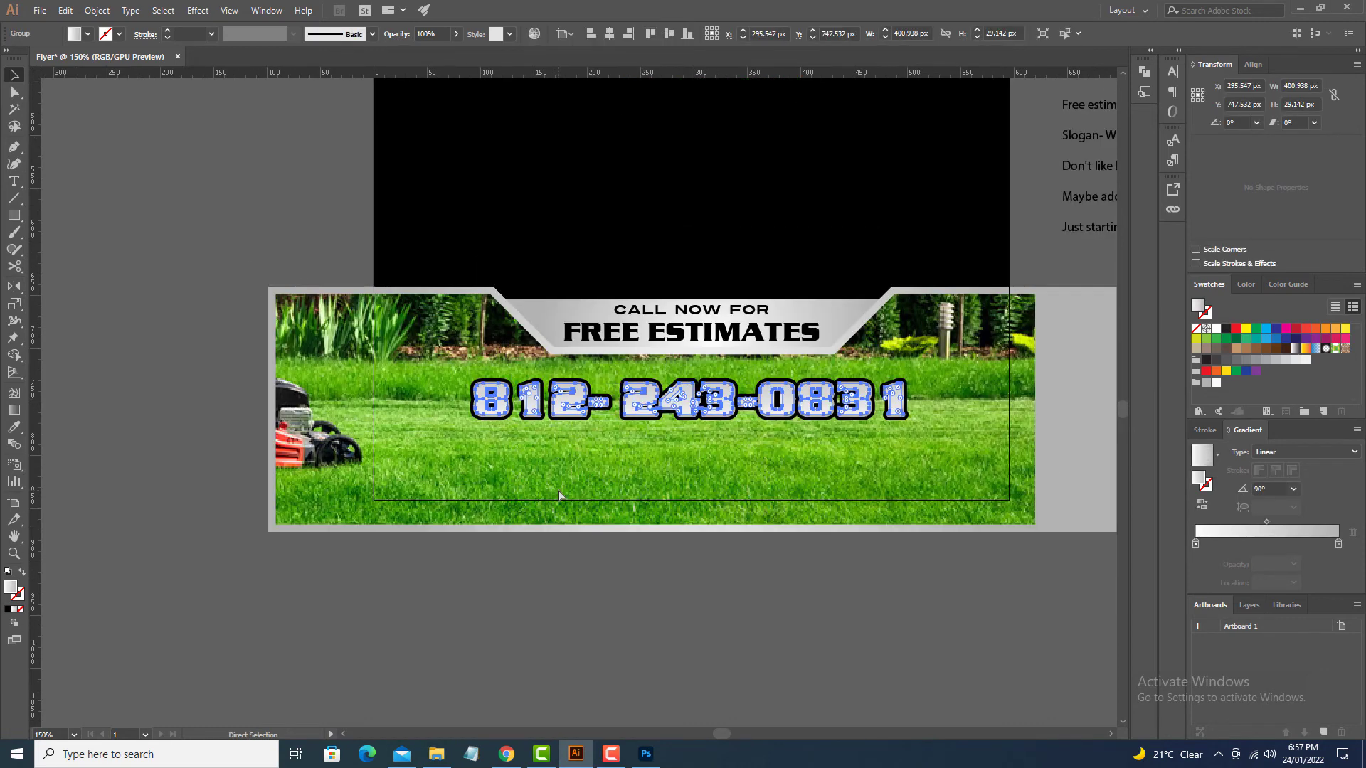
key("ctrl+shift+bracketright")
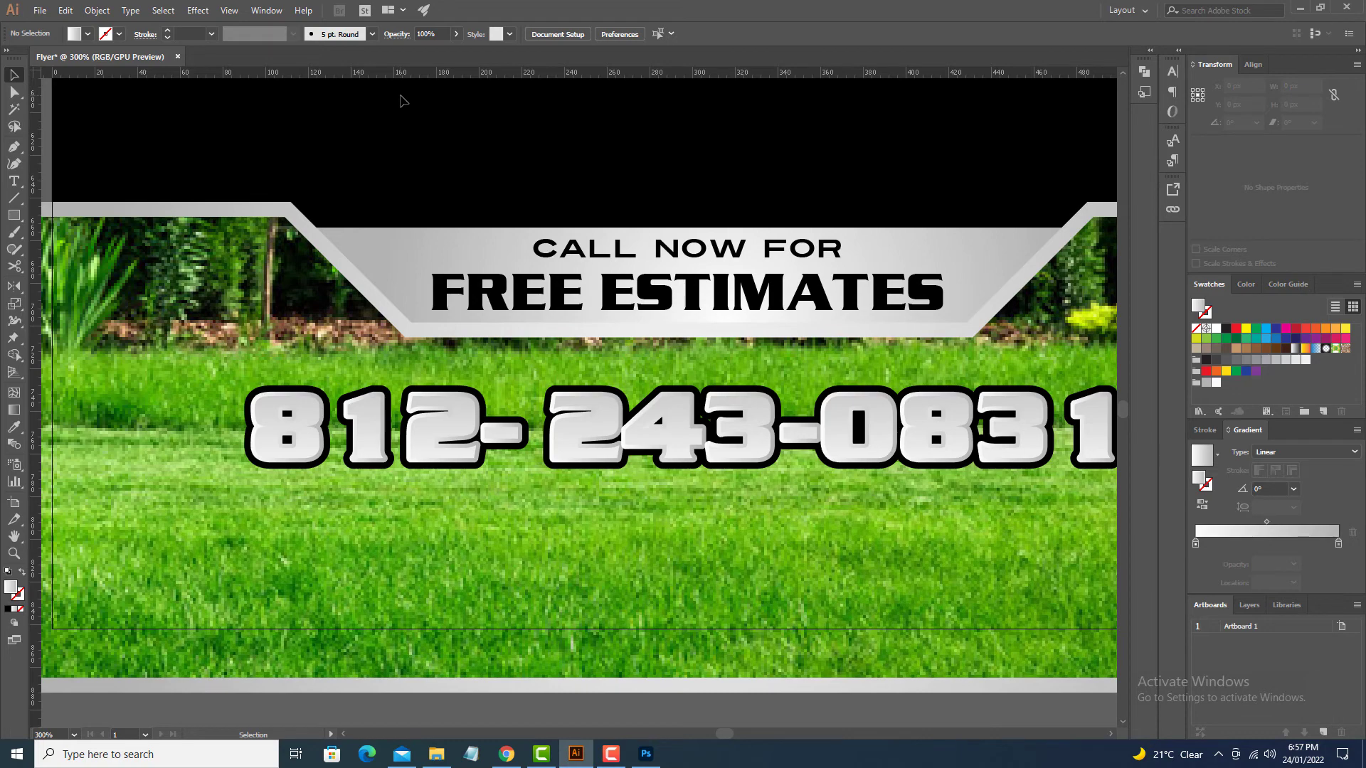
left_click_drag(402, 75, 442, 430)
key("ctrl+f")
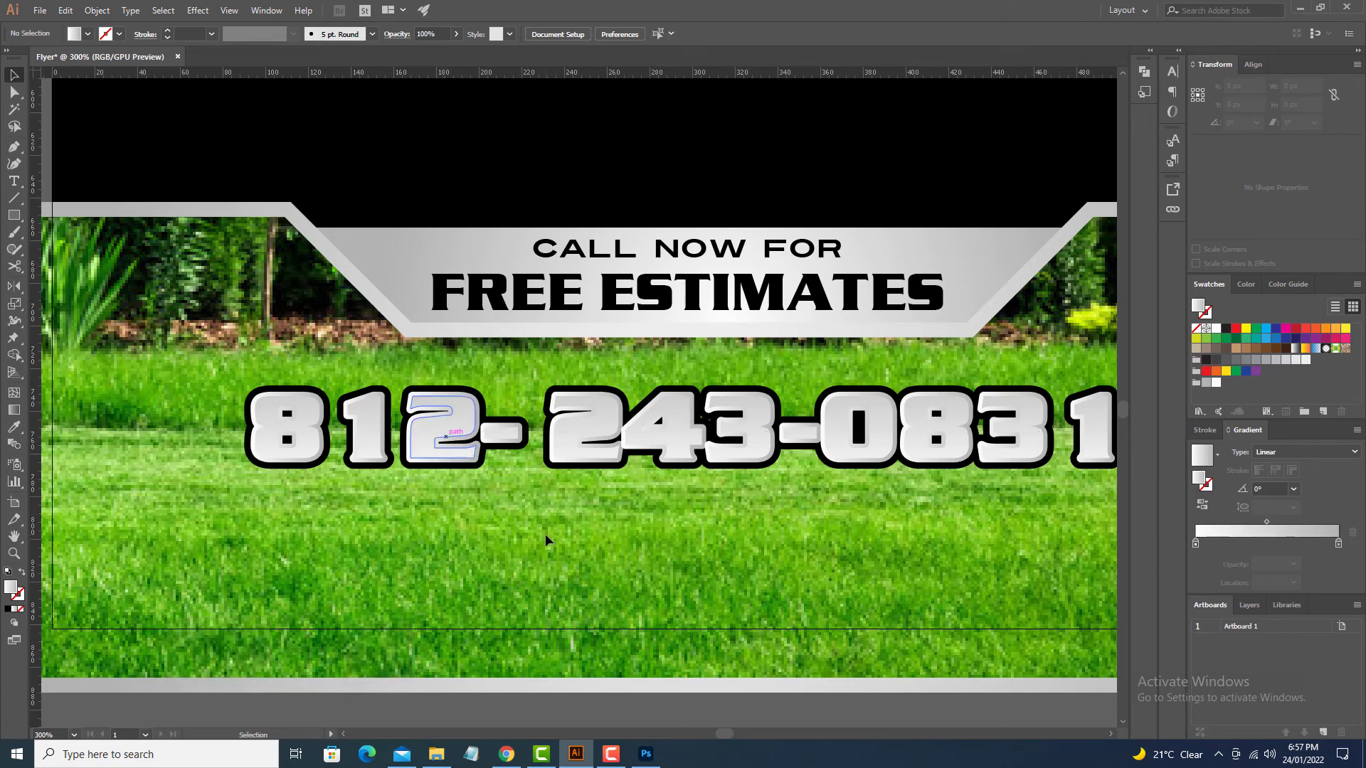
key("ctrl+;")
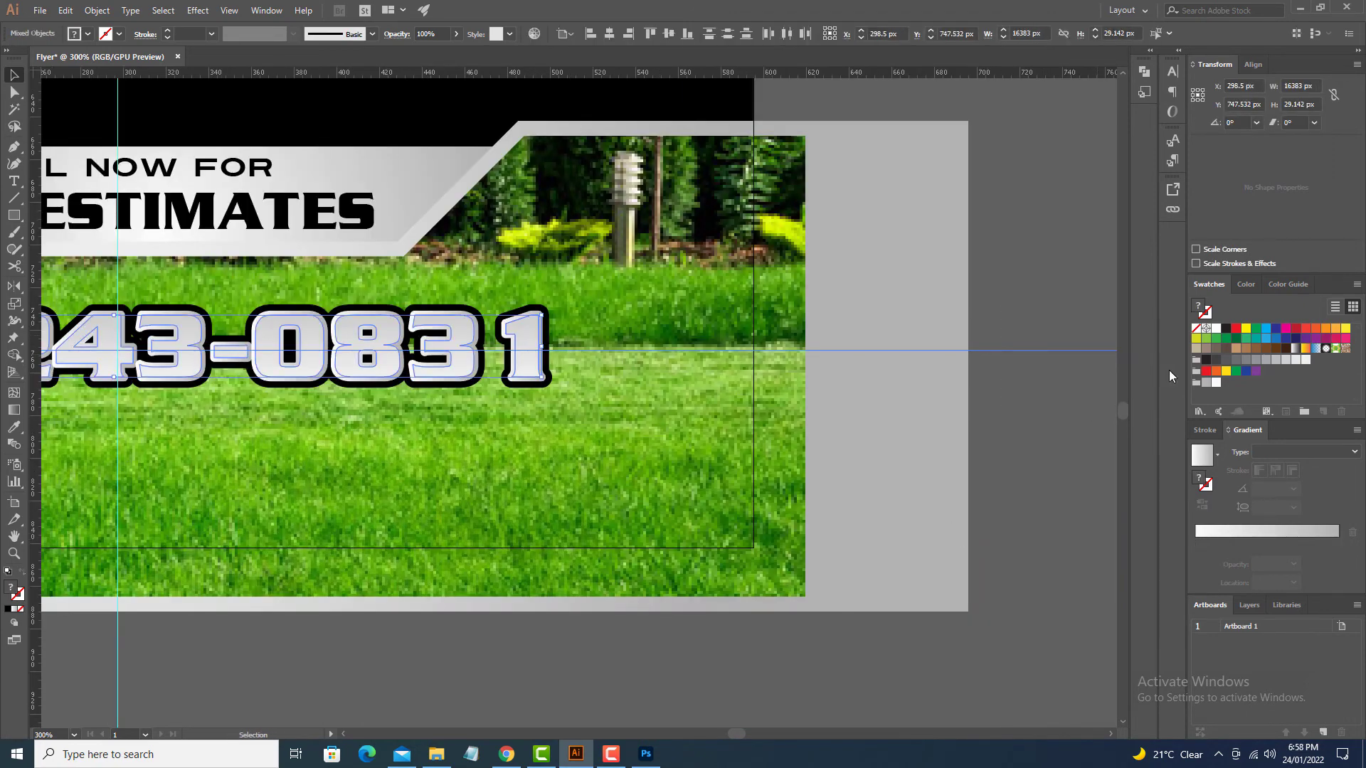
Step: Divide the digits along the guide with Pathfinder Divide and ungroup the pieces
left_click(266, 10)
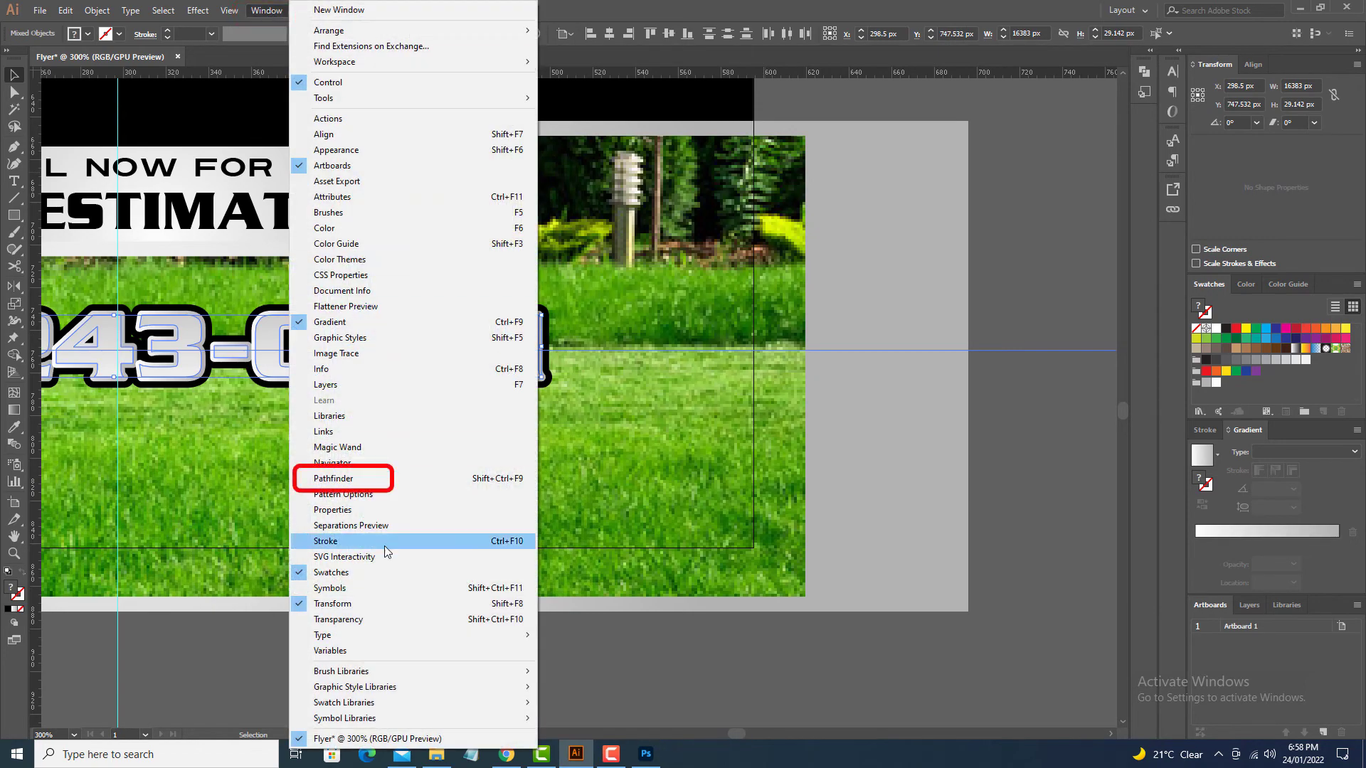
left_click(295, 480)
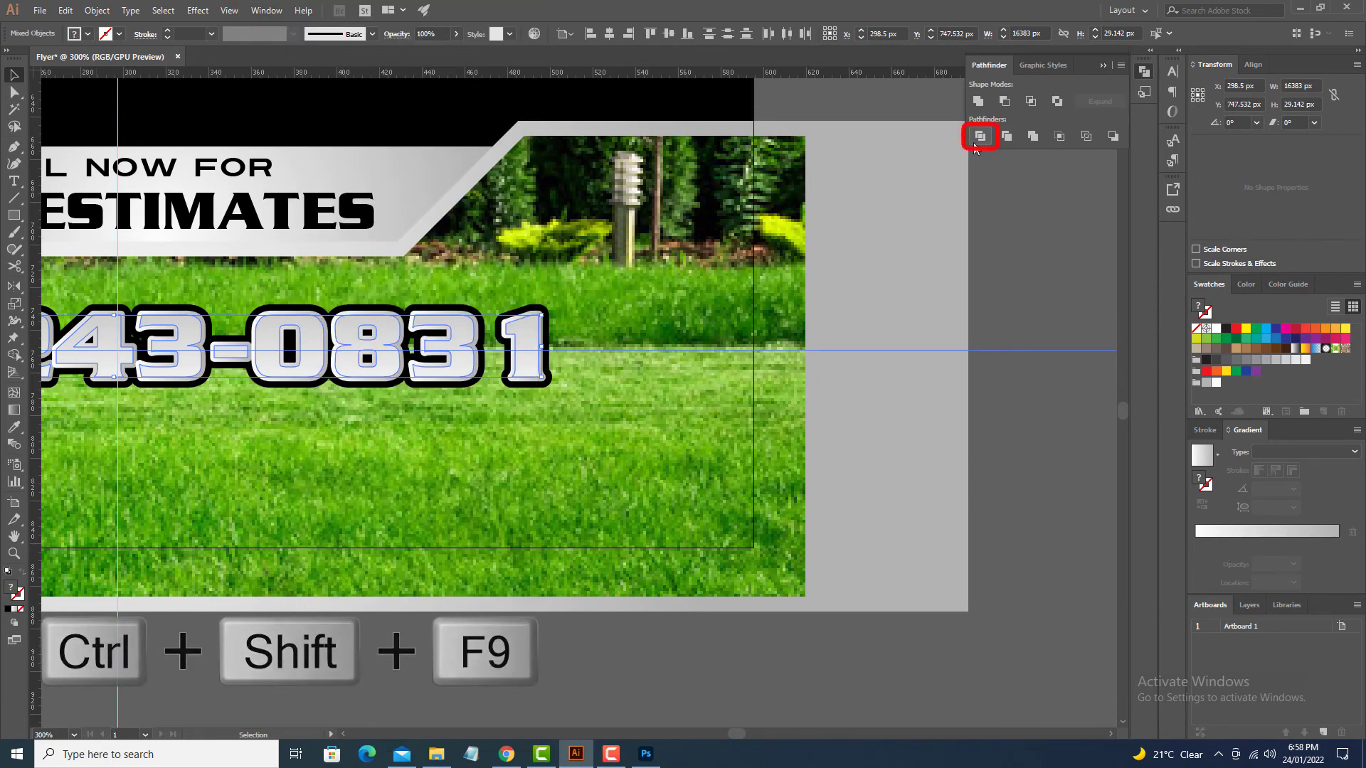
left_click(974, 143)
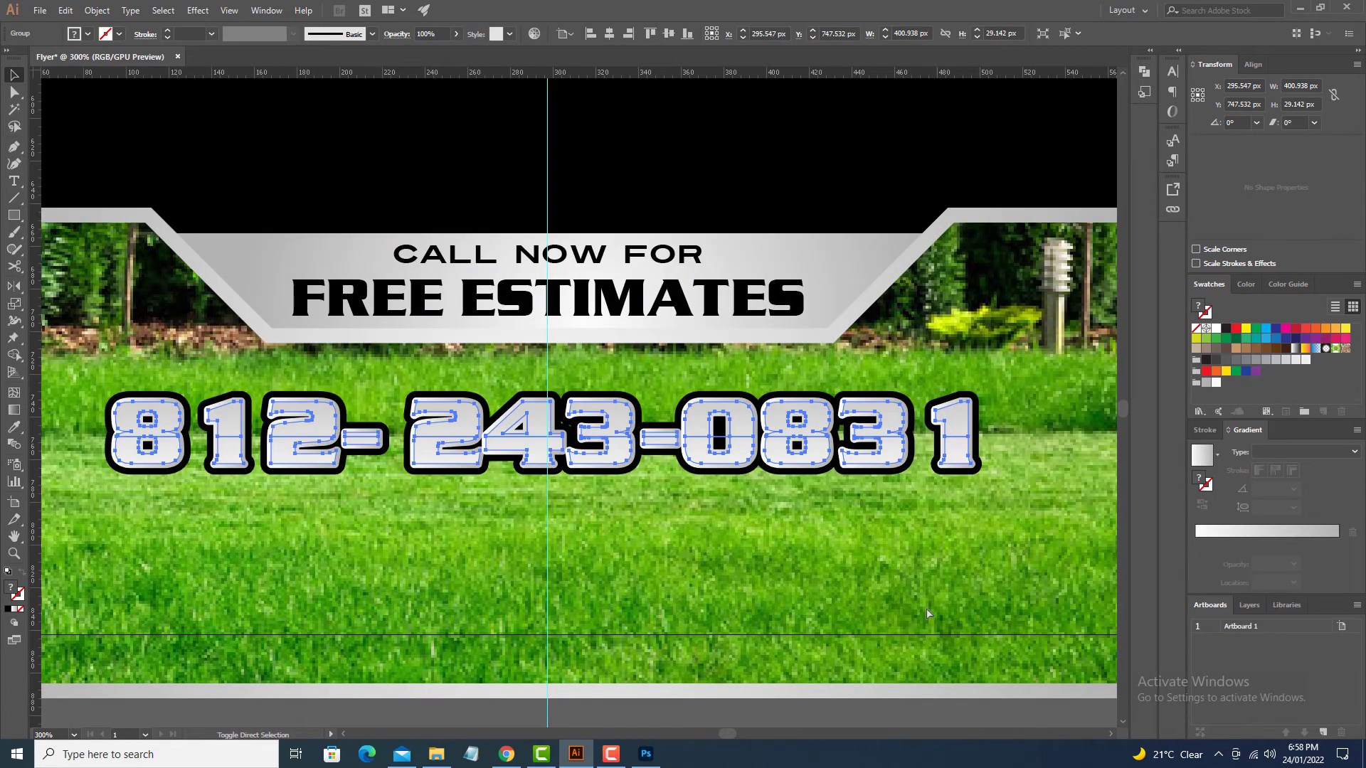
key("ctrl+shift+g")
left_click_drag(786, 605, 826, 466)
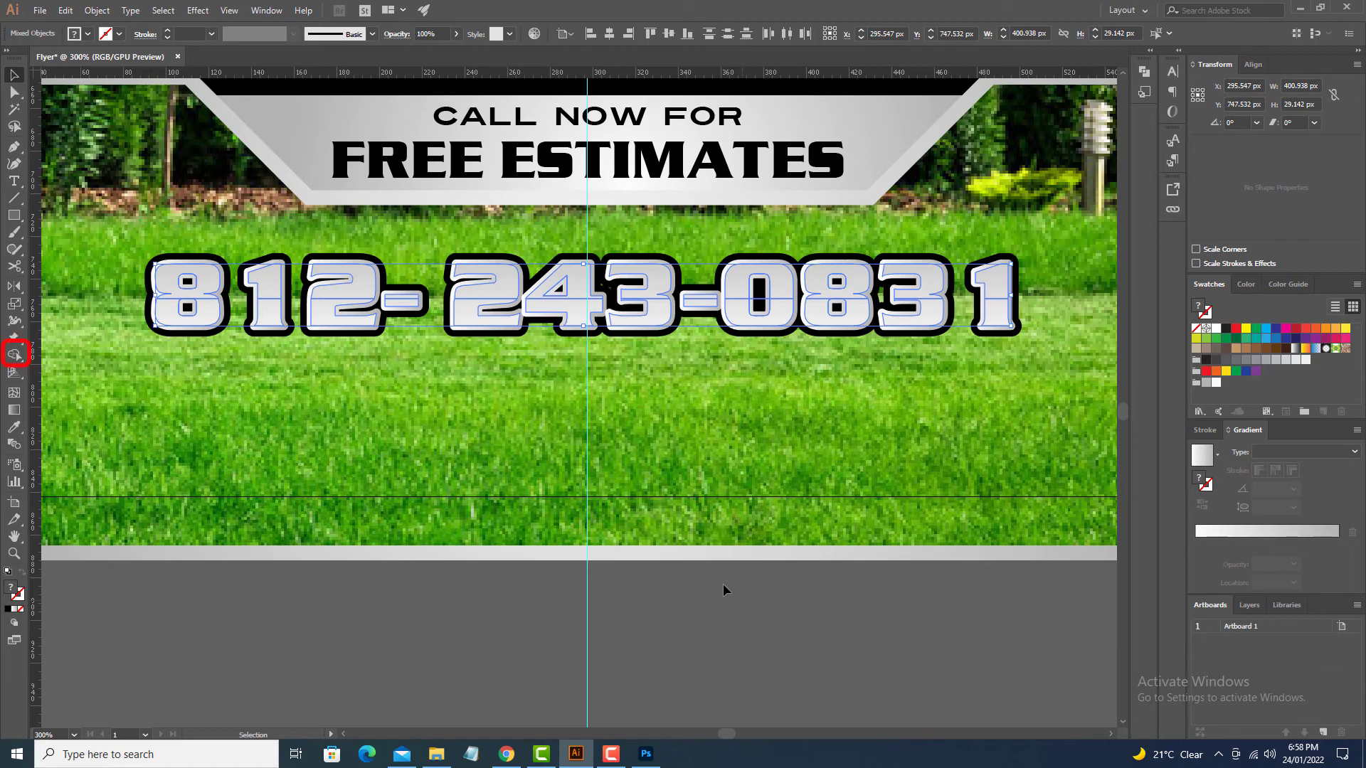
Step: Select and group the lower halves of all the phone number digits
left_click(723, 590)
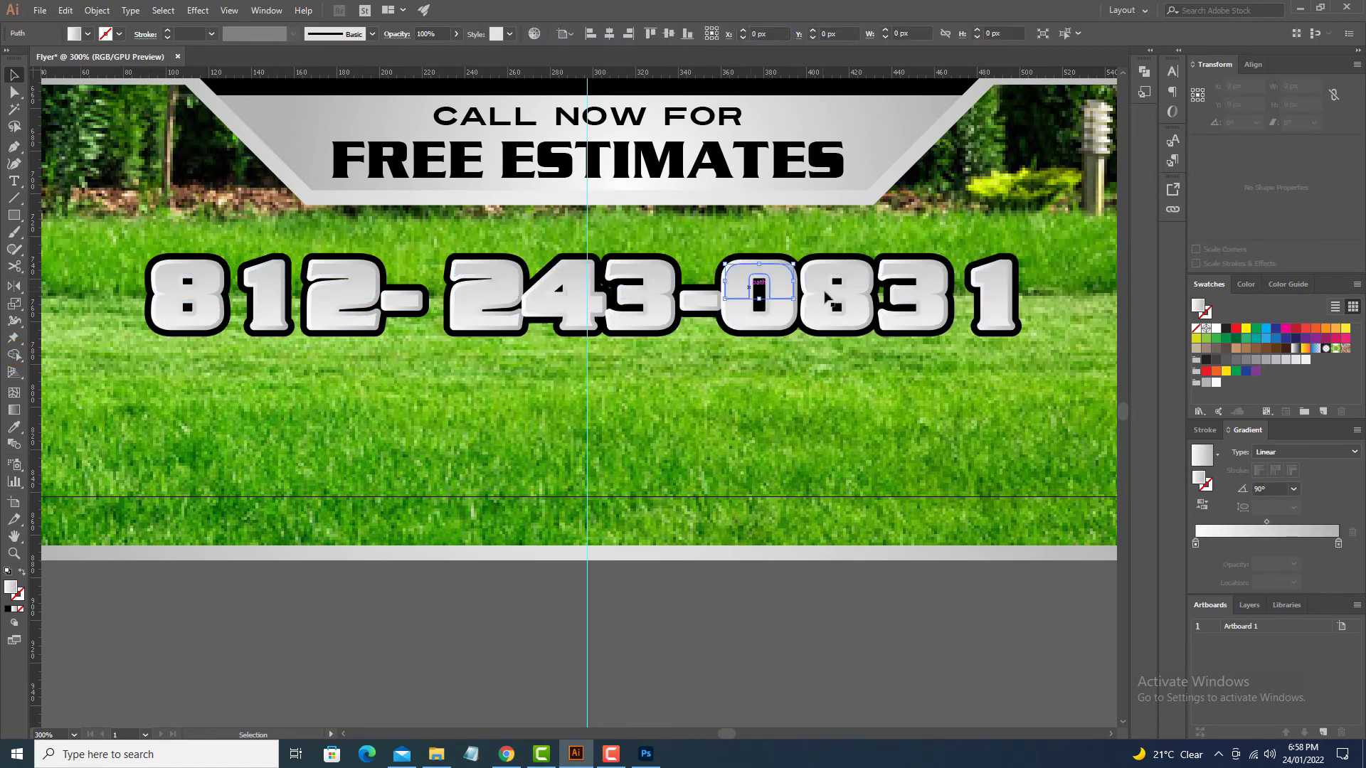
left_click(994, 310)
left_click(920, 316, "shift")
left_click(841, 316, "shift")
left_click(770, 315, "shift")
left_click(644, 317, "shift")
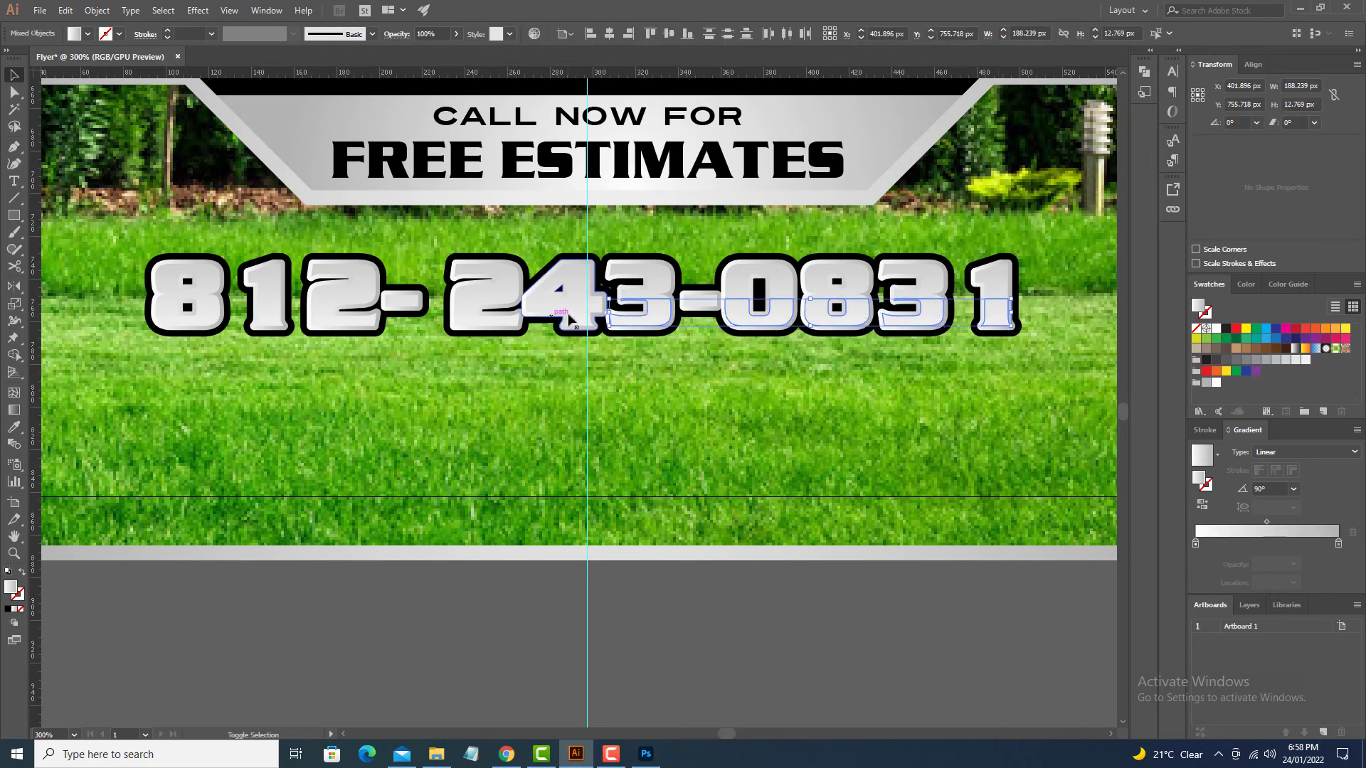
left_click(569, 316, "shift")
left_click(496, 317, "shift")
left_click(325, 321, "shift")
left_click(269, 317, "shift")
left_click(187, 319, "shift")
key("ctrl+g")
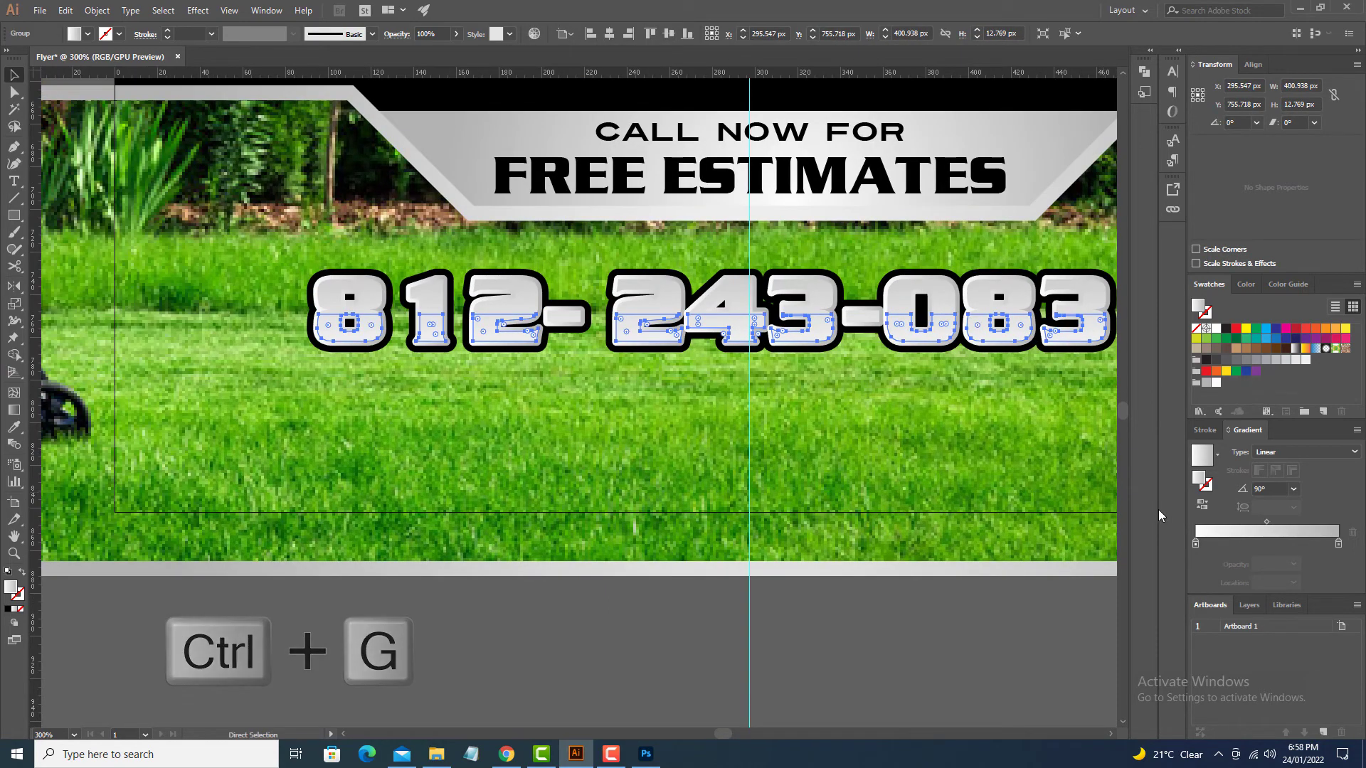
key("ctrl+shift+g")
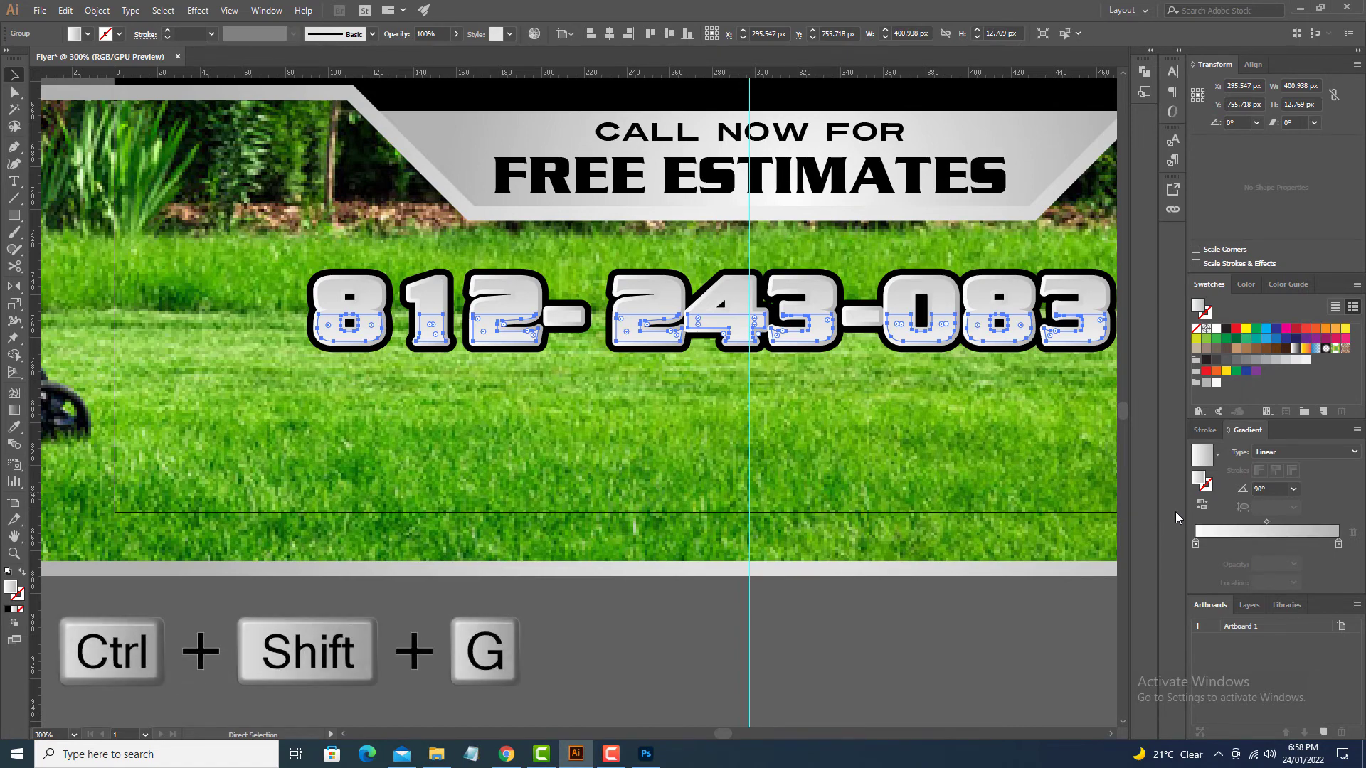
Step: Set the gradient's left stop to black and run it top to bottom over the lower halves
left_click(1196, 544)
double_click(1196, 544)
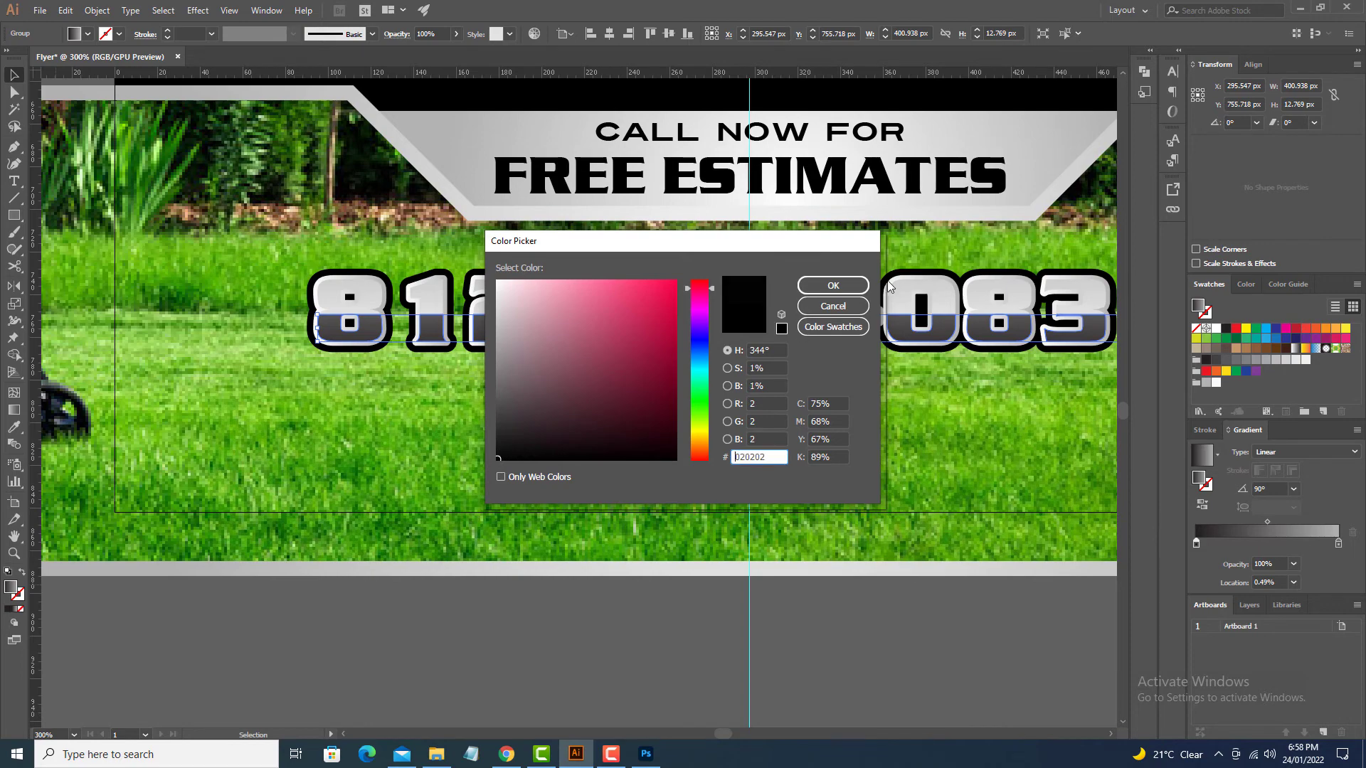
left_click(833, 286)
key("g")
left_click_drag(744, 279, 747, 358)
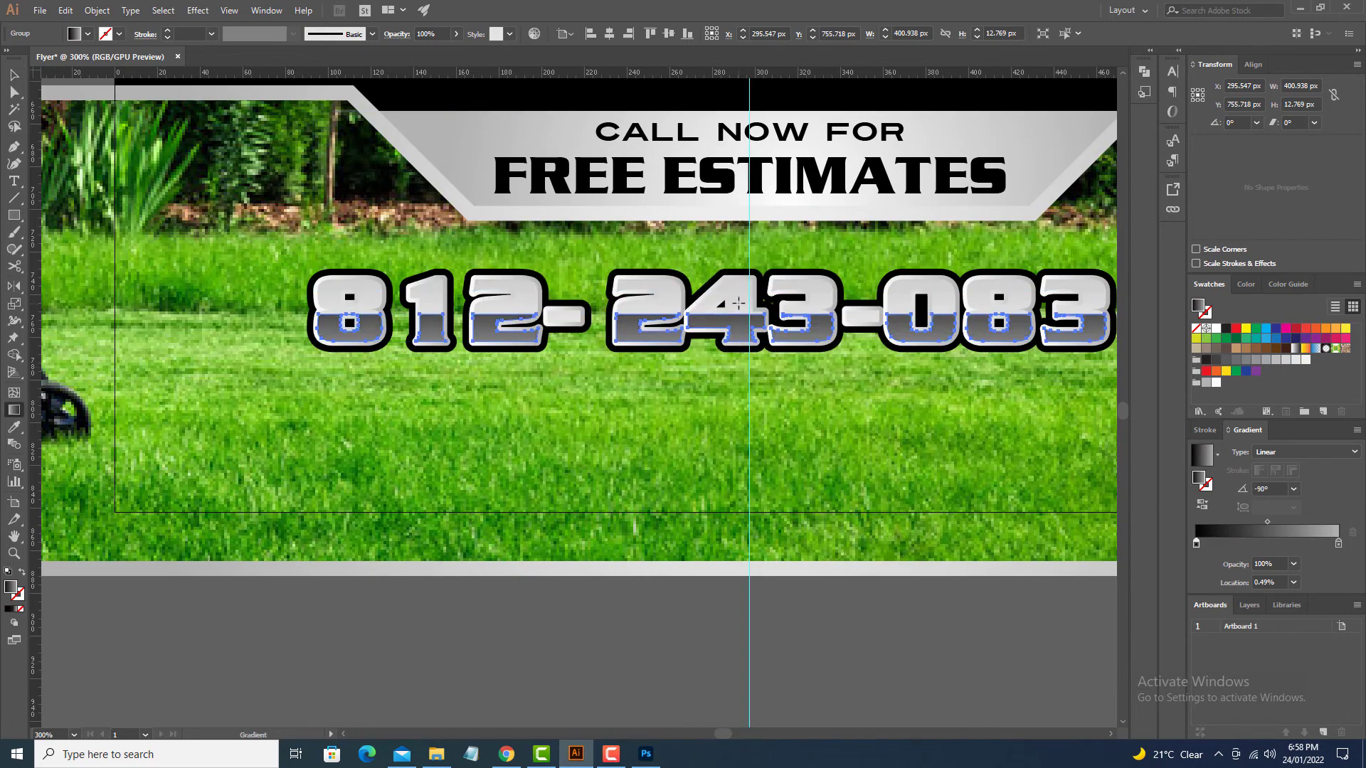
left_click_drag(738, 303, 742, 346)
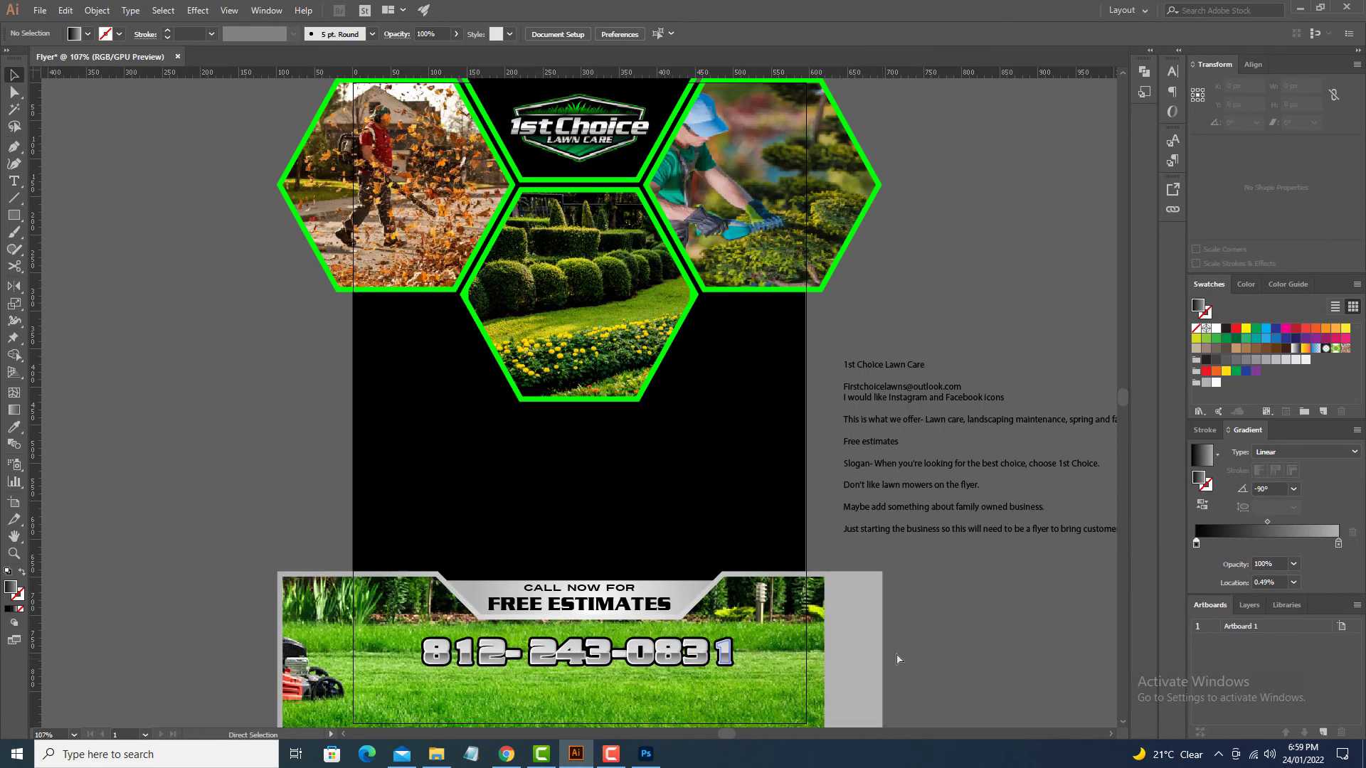
Step: Place the 3209.jpg house-and-lawn photo onto the flyer canvas
scroll(911, 603, "down", 3)
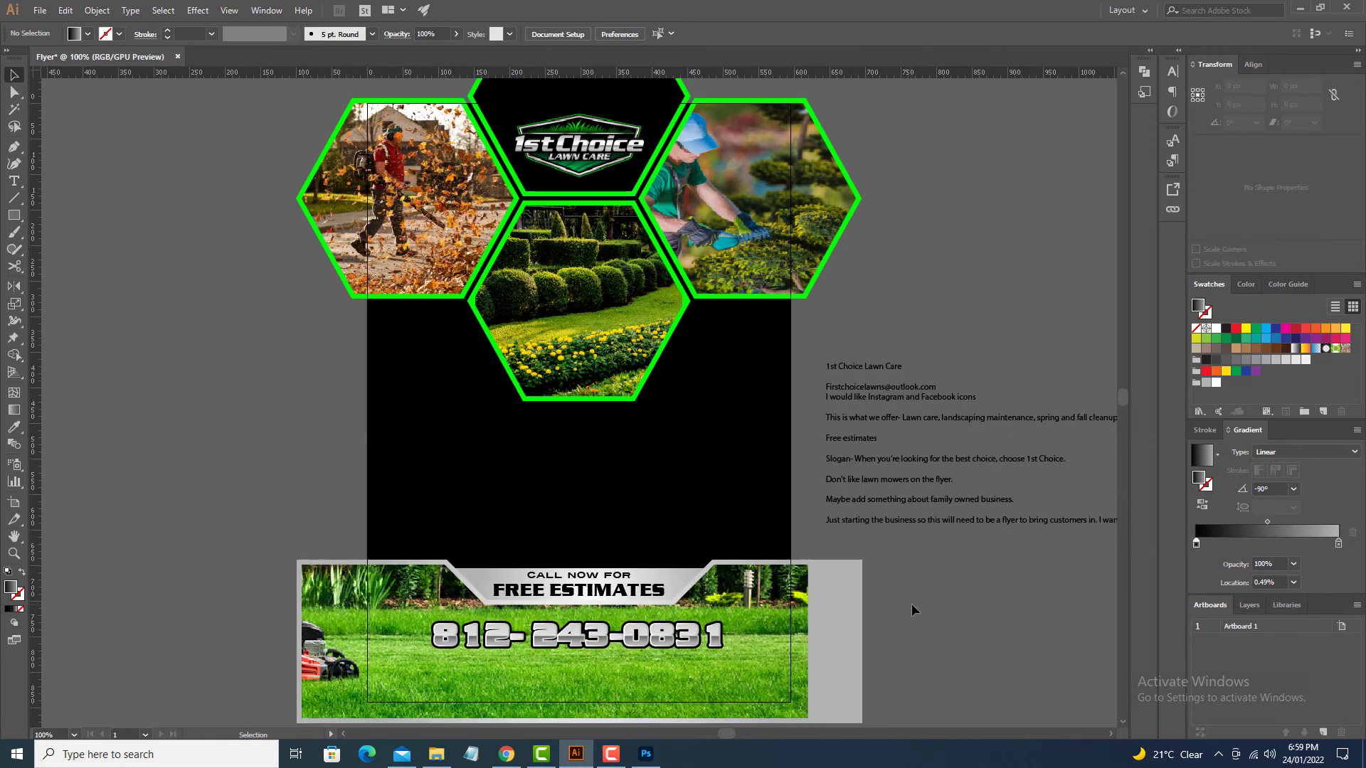
scroll(907, 537, "up", 3)
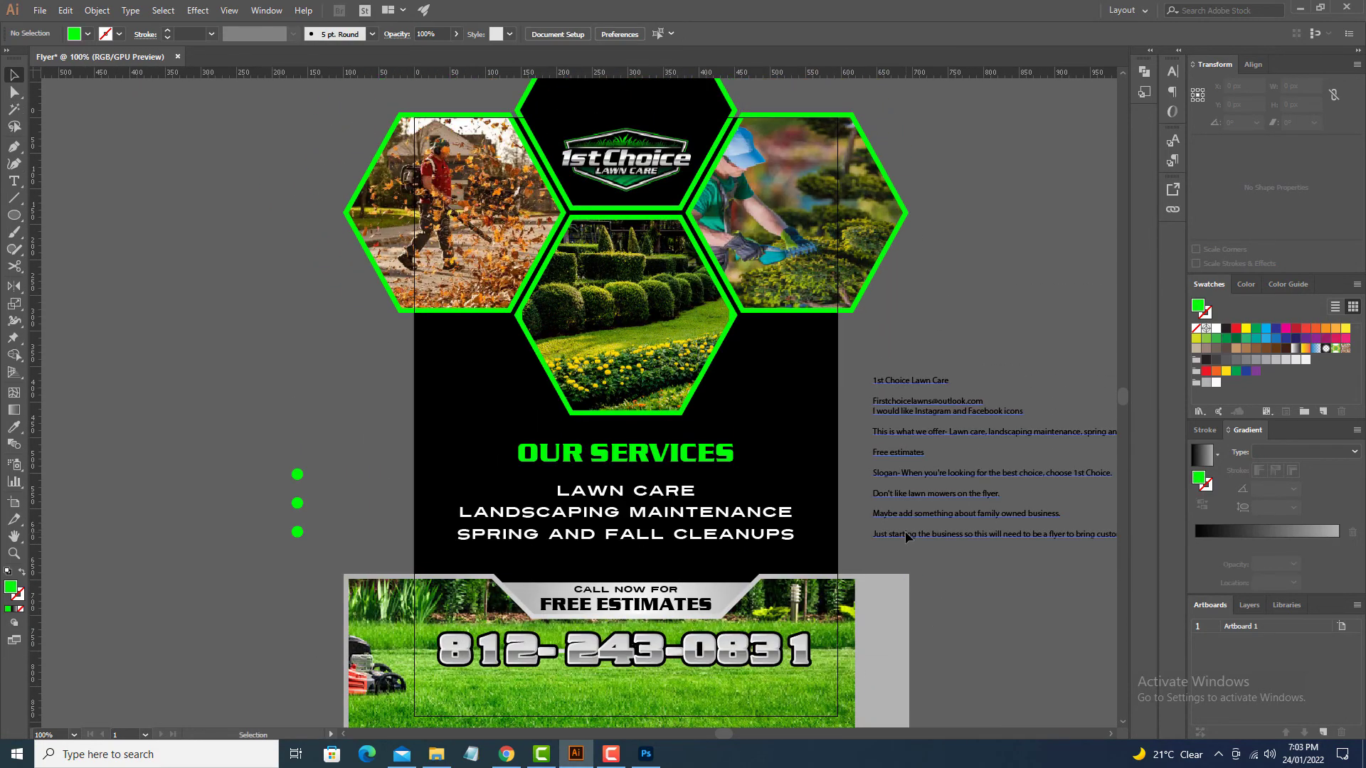
scroll(908, 535, "up", 1)
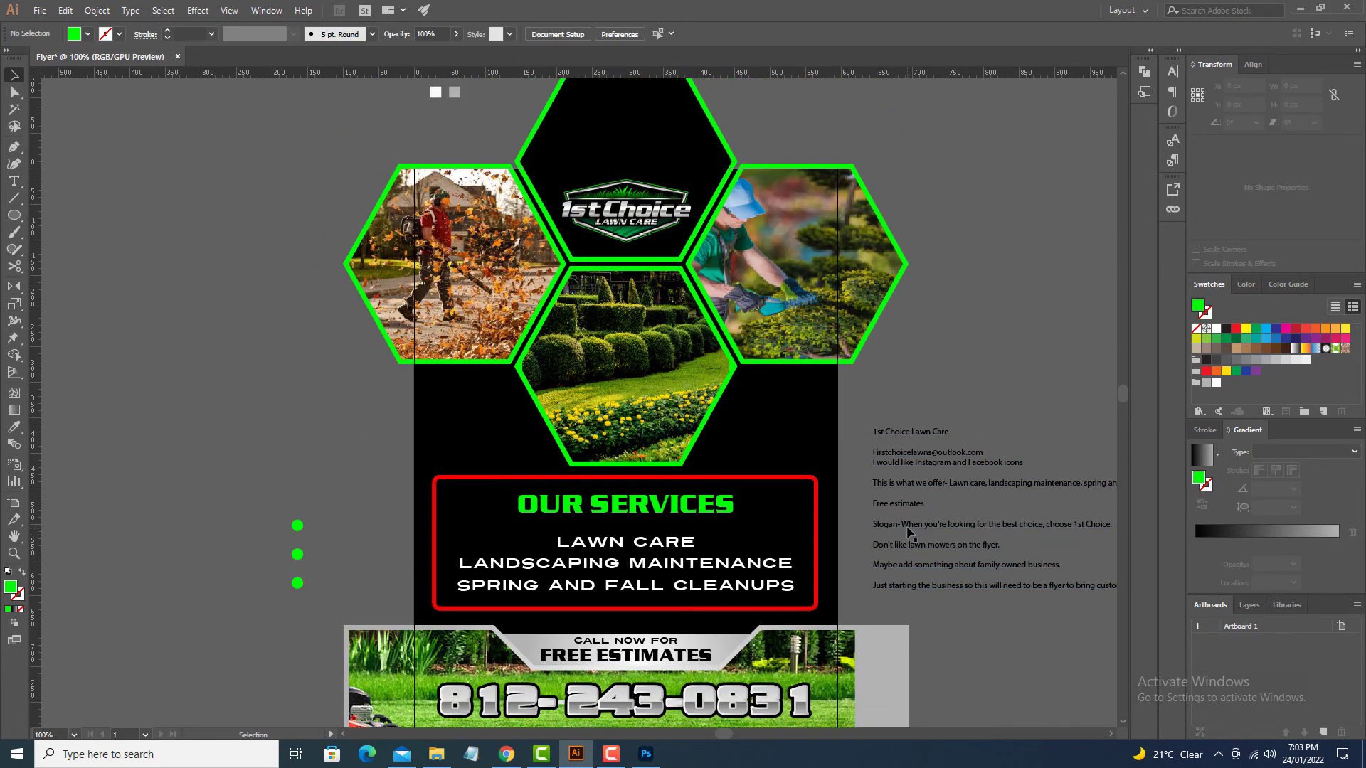
scroll(908, 530, "down", 2)
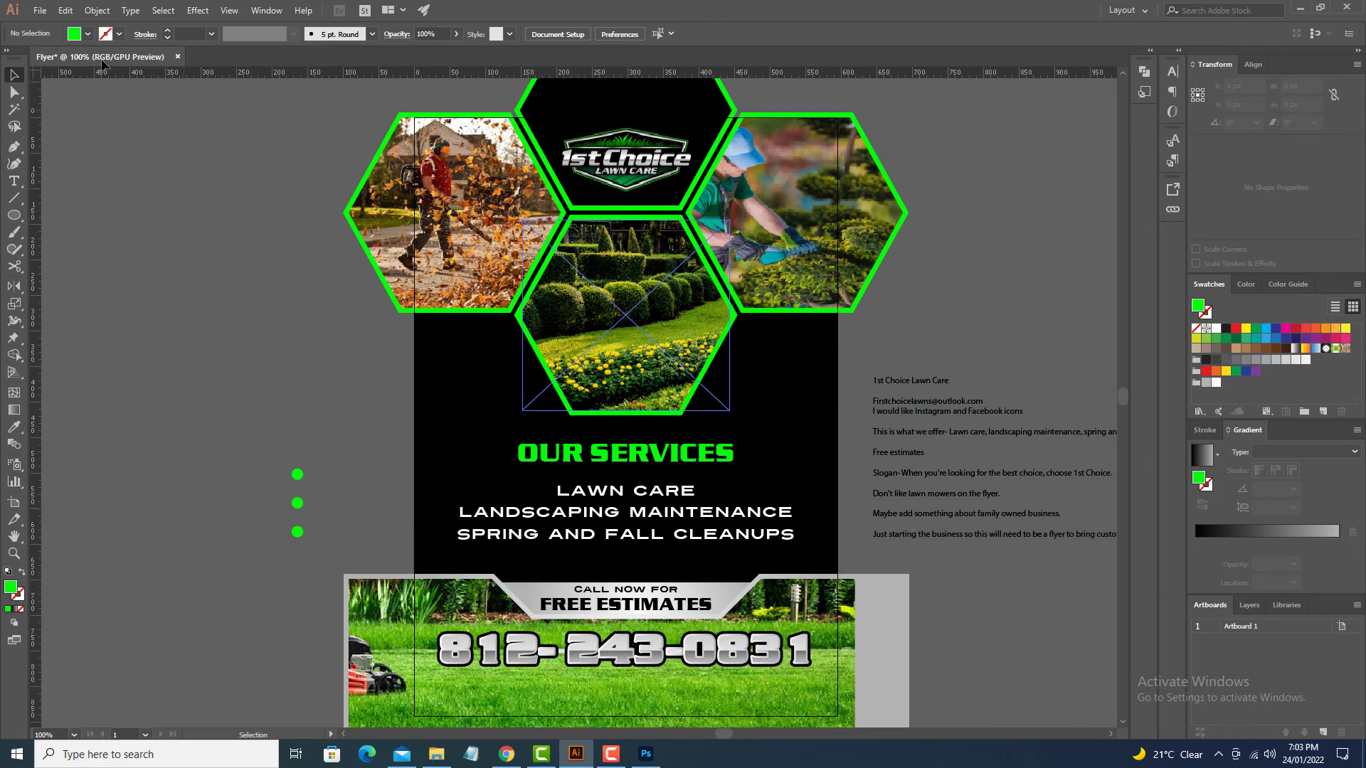
left_click(40, 10)
left_click(143, 237)
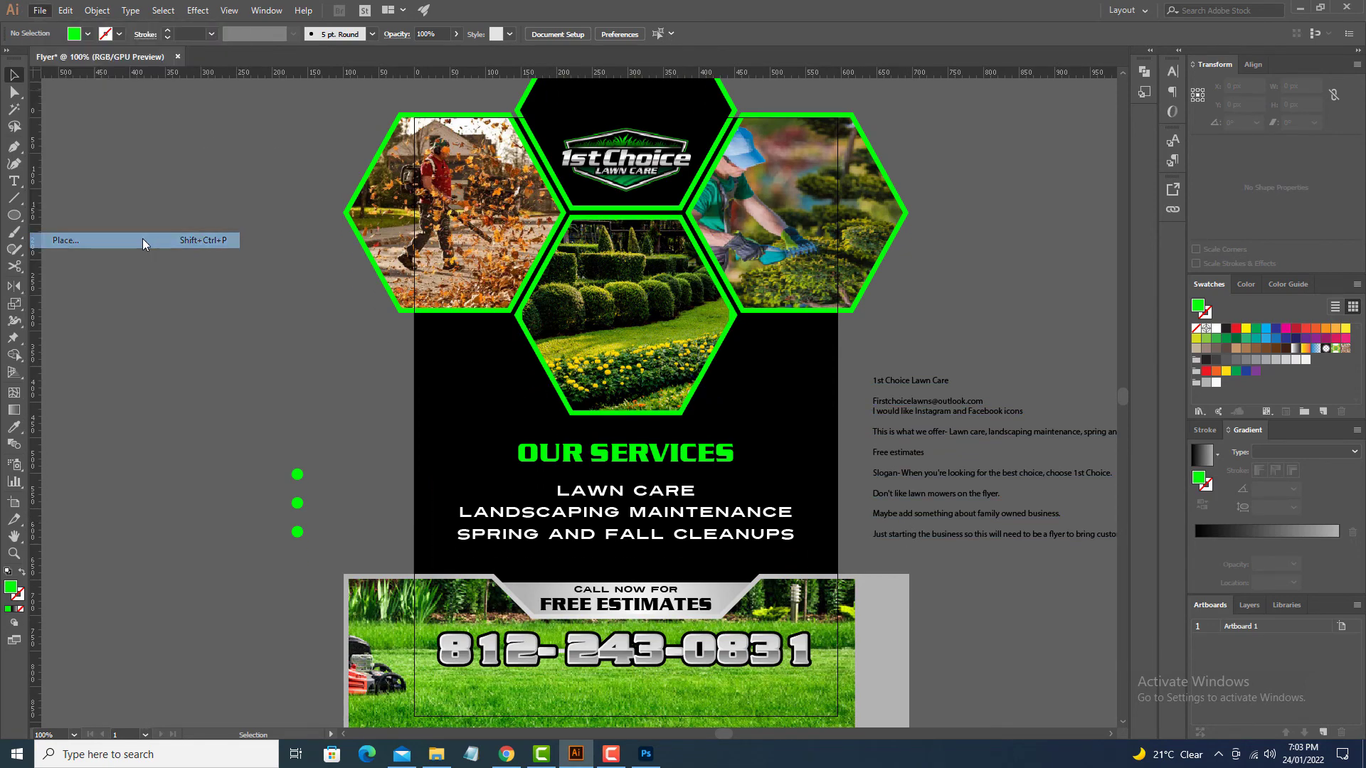
left_click(548, 140)
left_click(564, 426)
left_click(338, 305)
Step: Scale and centre the photo, then send it behind the services text
left_click_drag(337, 306, 482, 402)
left_click(590, 33)
scroll(729, 370, "down", 2)
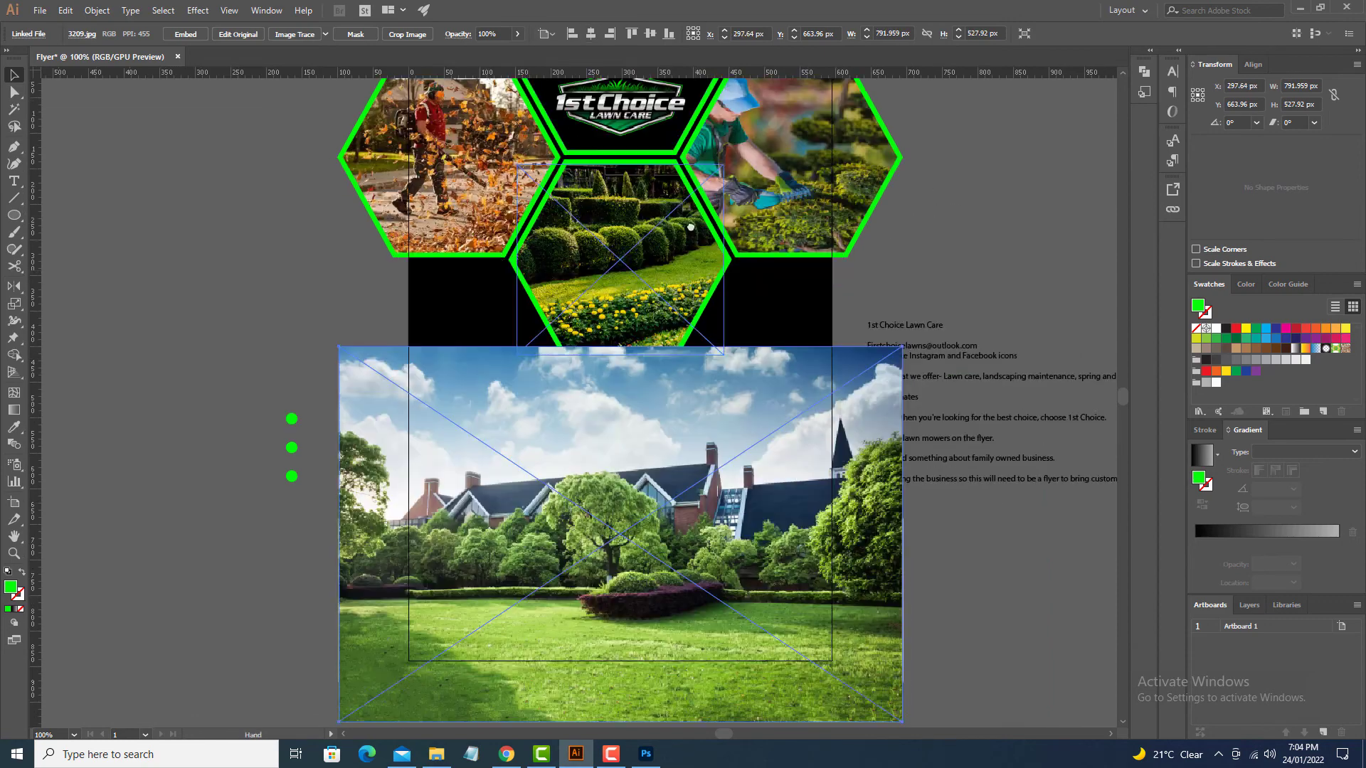
left_click_drag(728, 356, 778, 290)
key("ctrl+shift+[")
left_click(956, 514)
left_click(800, 341)
key("ctrl+shift+[")
Step: Nudge the photo upward and draw a 639 × 687.89 px rectangle over the flyer's middle
key("ctrl+2")
left_click_drag(988, 562, 975, 618)
left_click(954, 596)
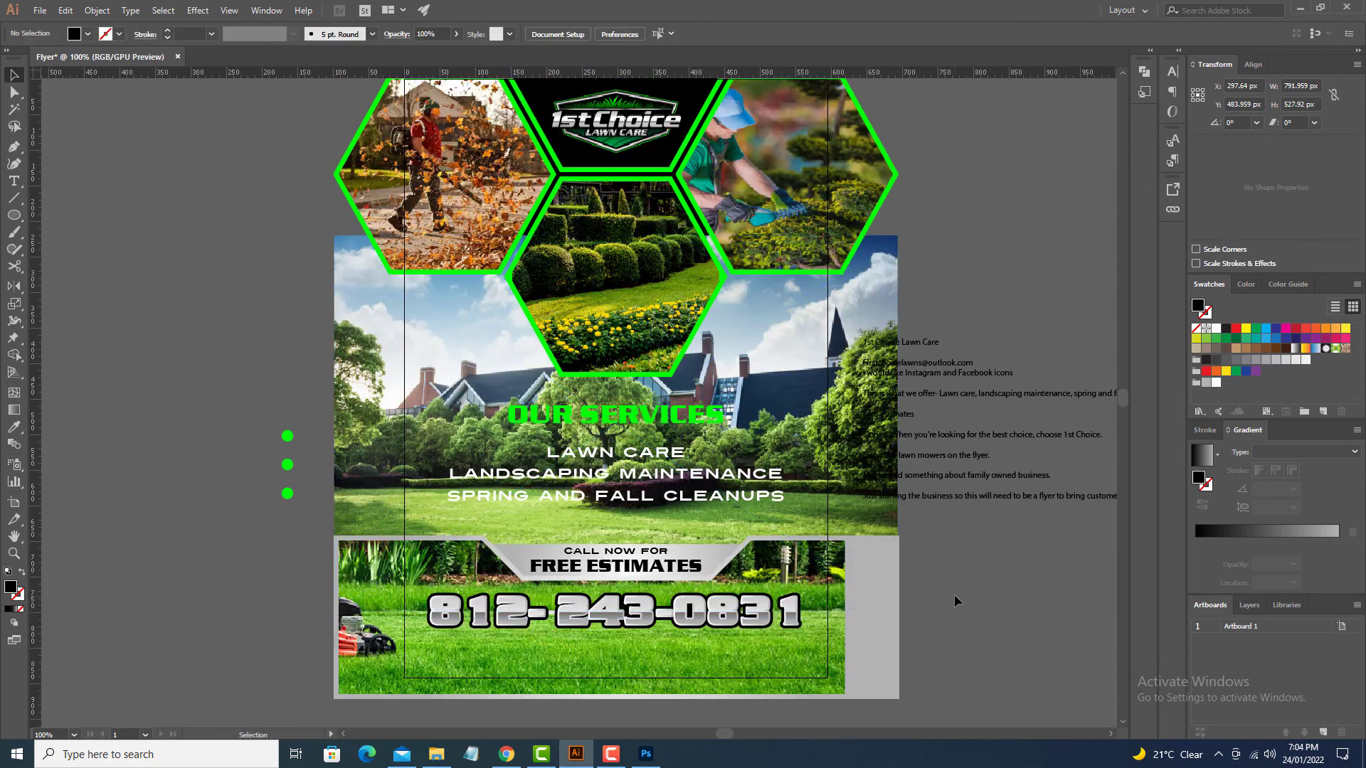
left_click(793, 478)
left_click(929, 293)
key("m")
mouse_move(394, 189)
left_mouse_down()
mouse_move(851, 649)
mouse_move(850, 677)
left_mouse_up()
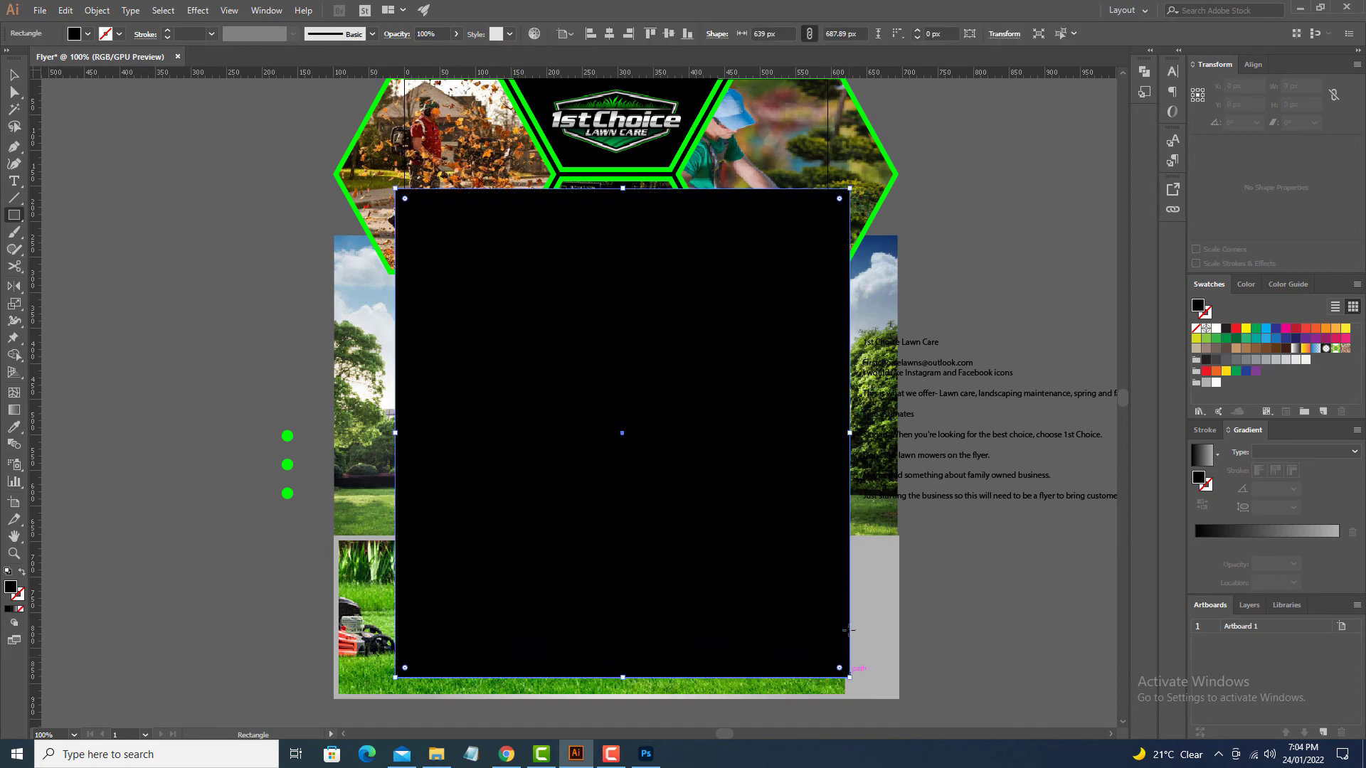
Step: Give the overlay rectangle a gradient fading from black to fully transparent
key("v")
left_click(1218, 532)
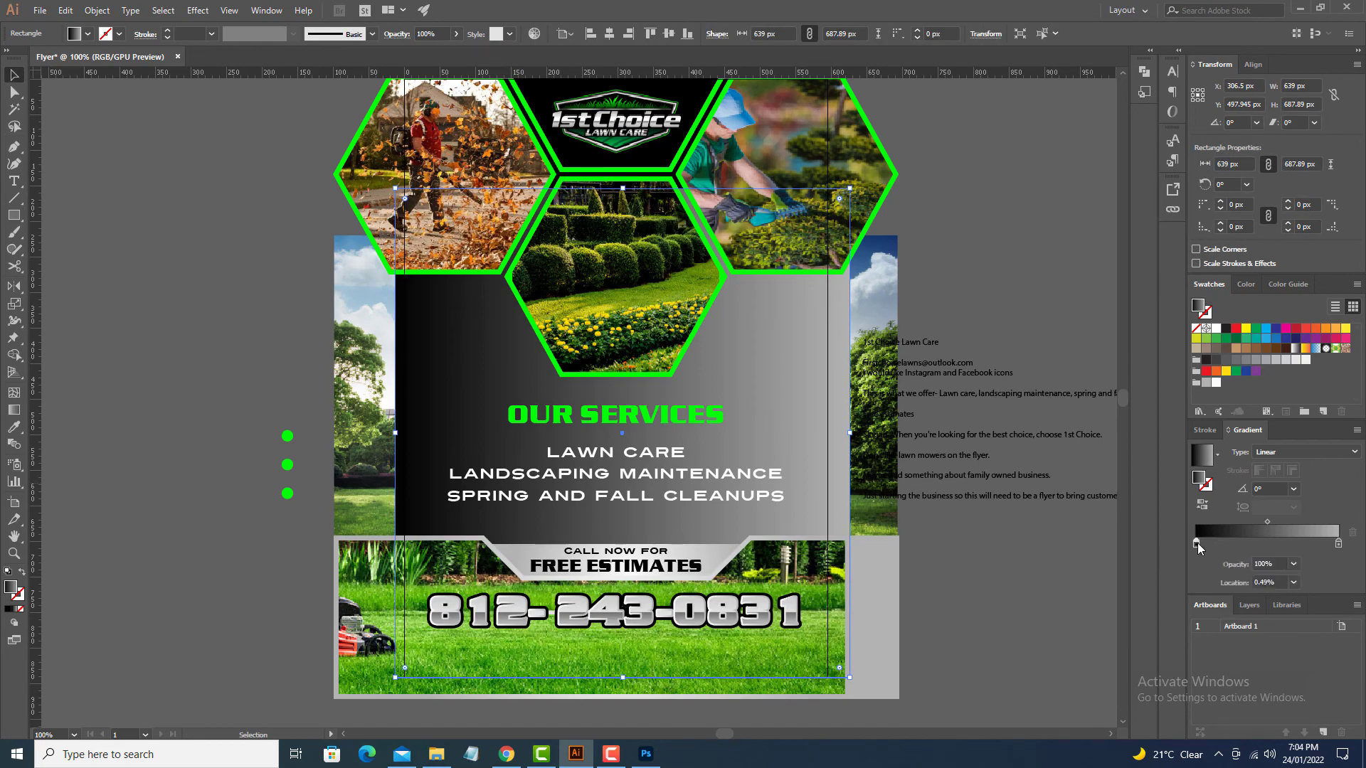
double_click(1196, 544)
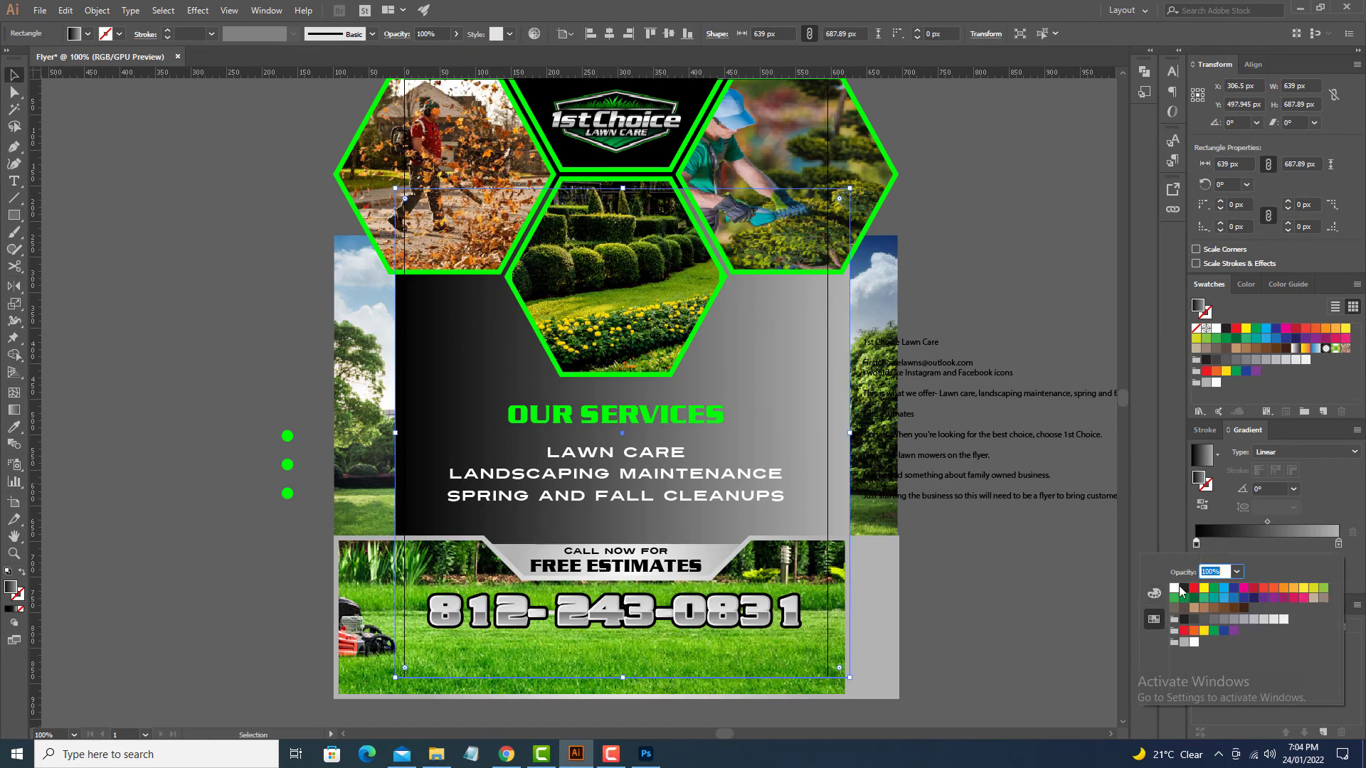
left_click(1154, 592)
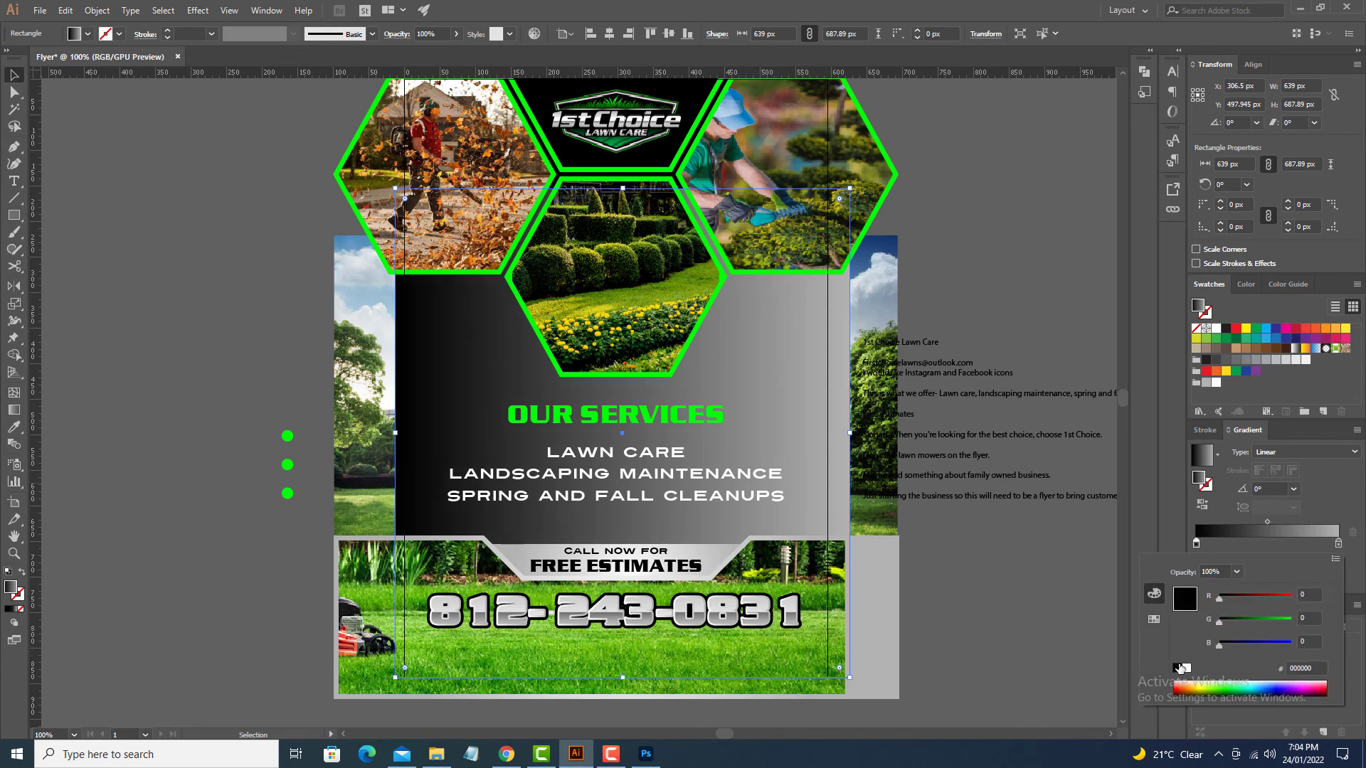
double_click(1339, 544)
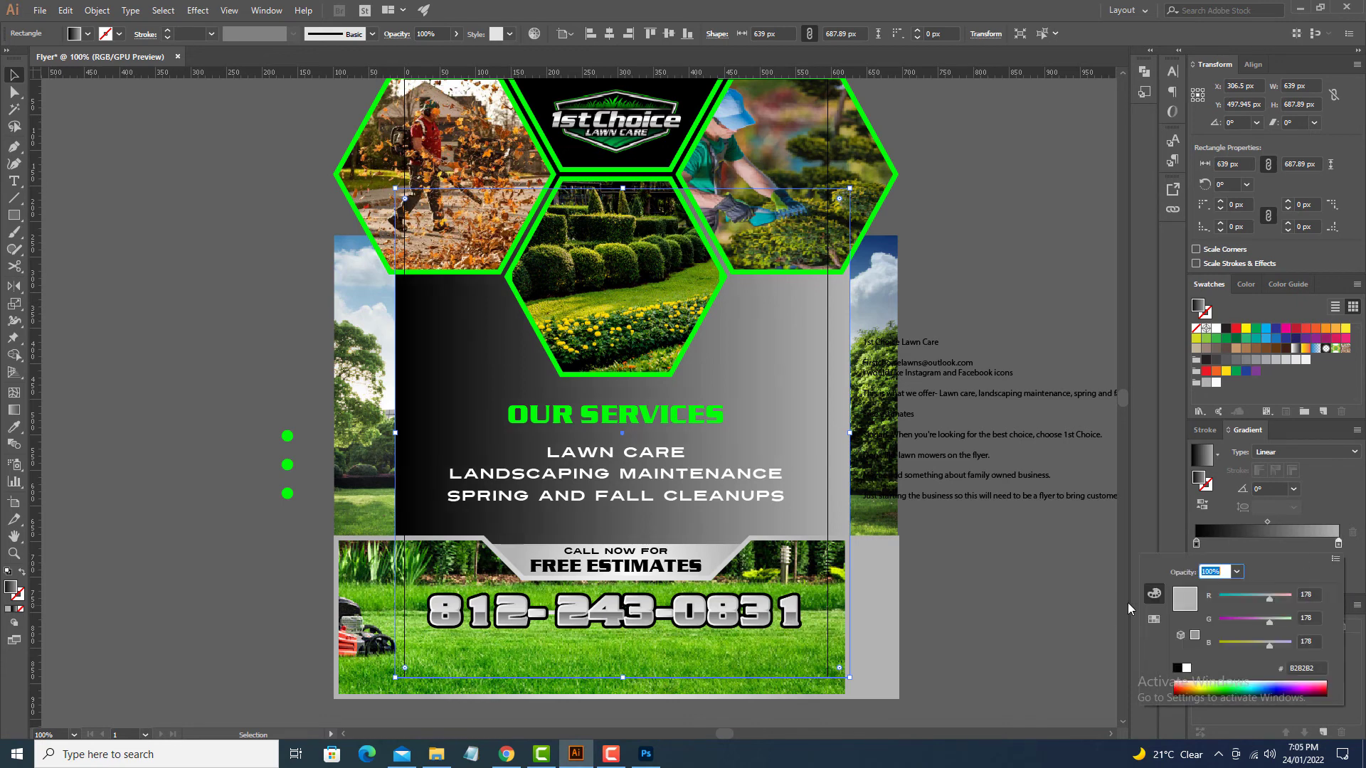
left_click(1176, 668)
double_click(1339, 544)
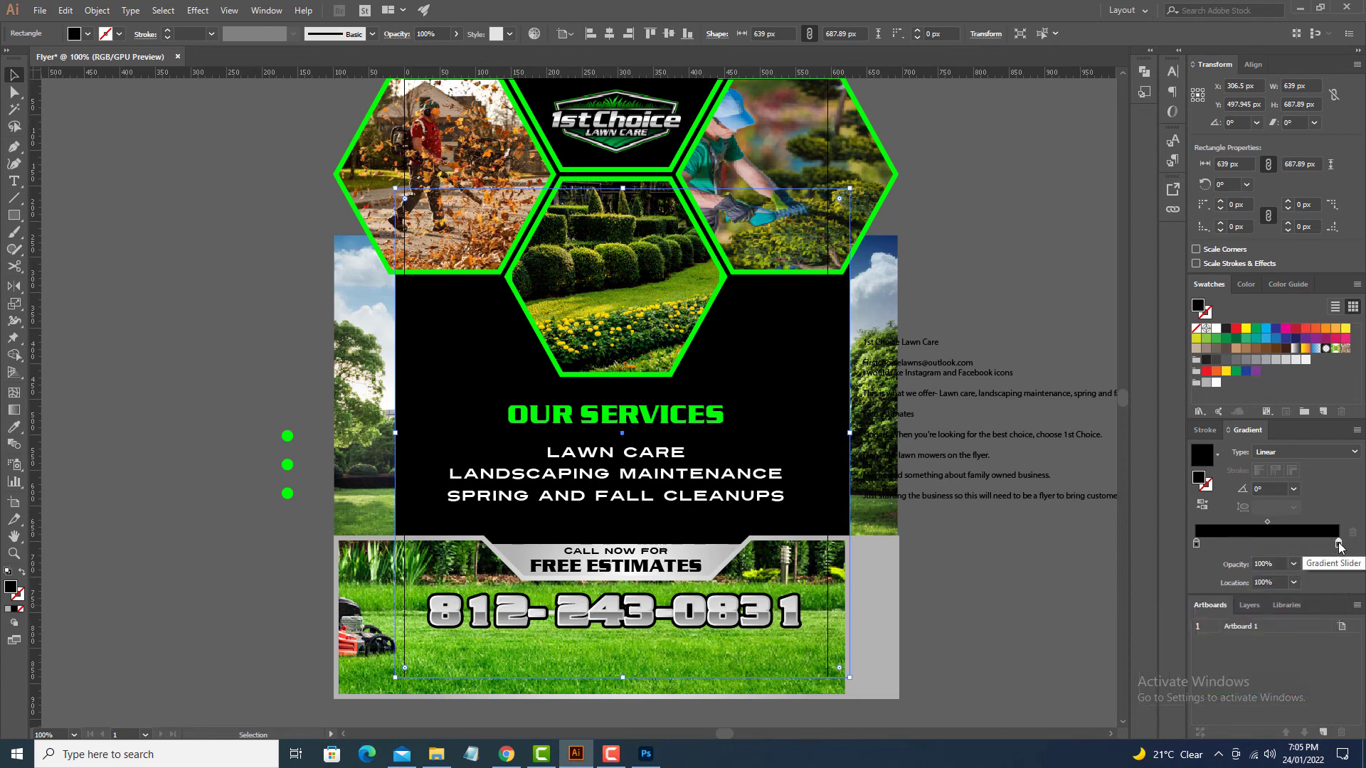
left_click(1236, 572)
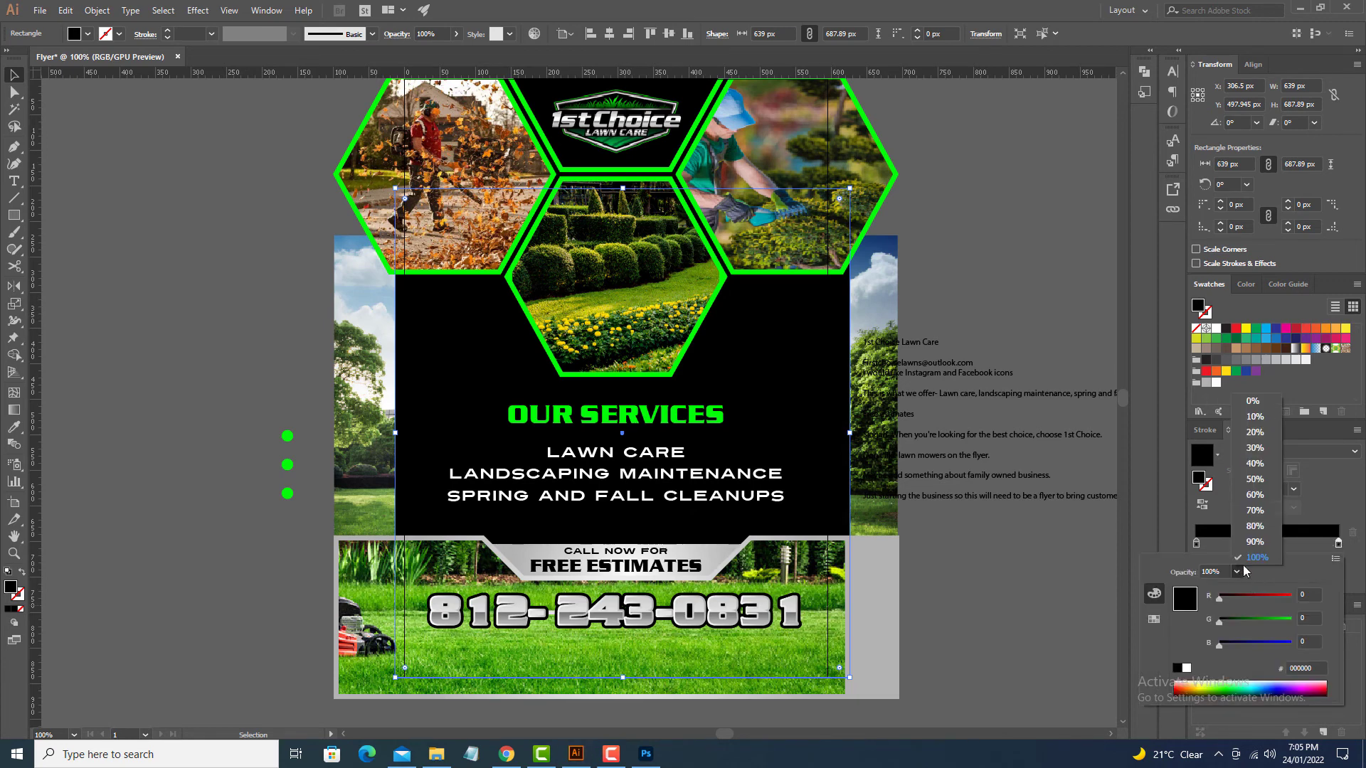
left_click(1256, 401)
left_click(650, 285)
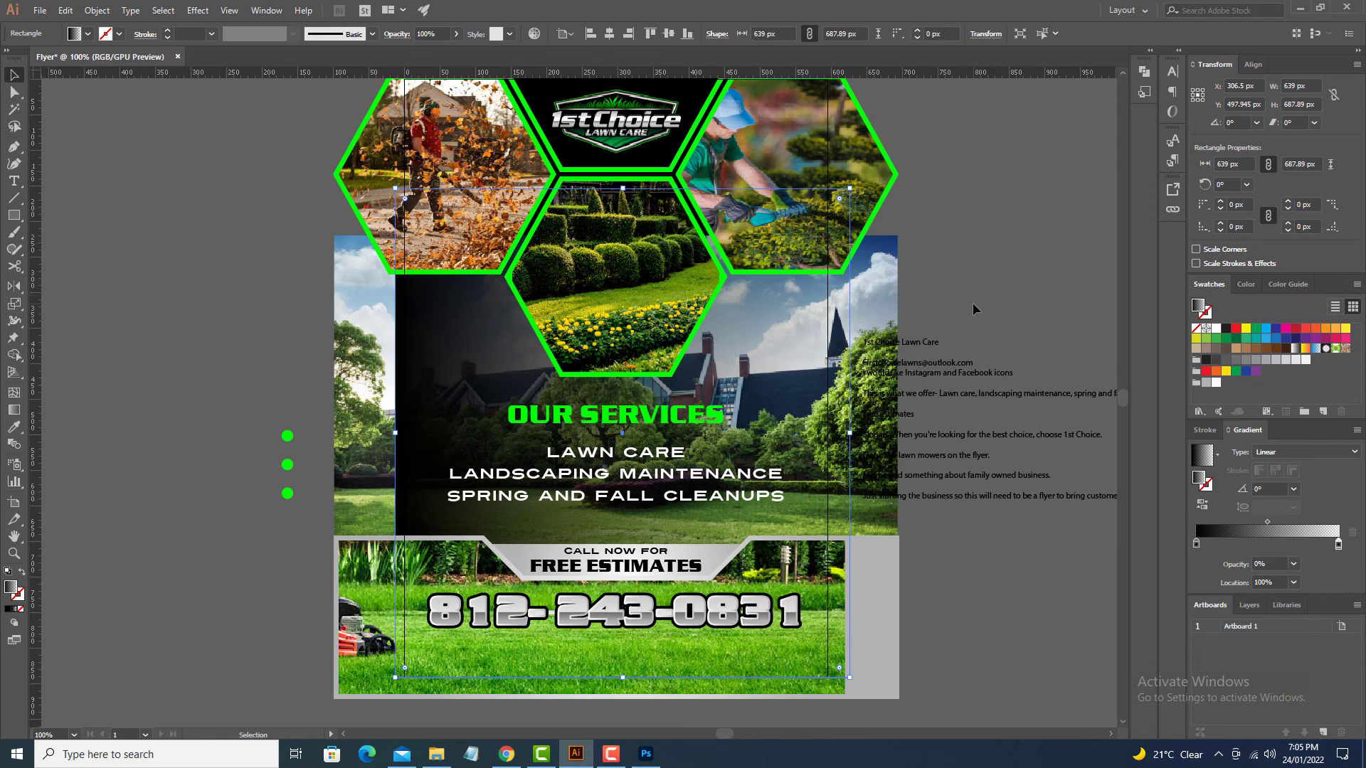
Step: Run the overlay gradient vertically at -90°, fading from top to bottom over the photo
key("g")
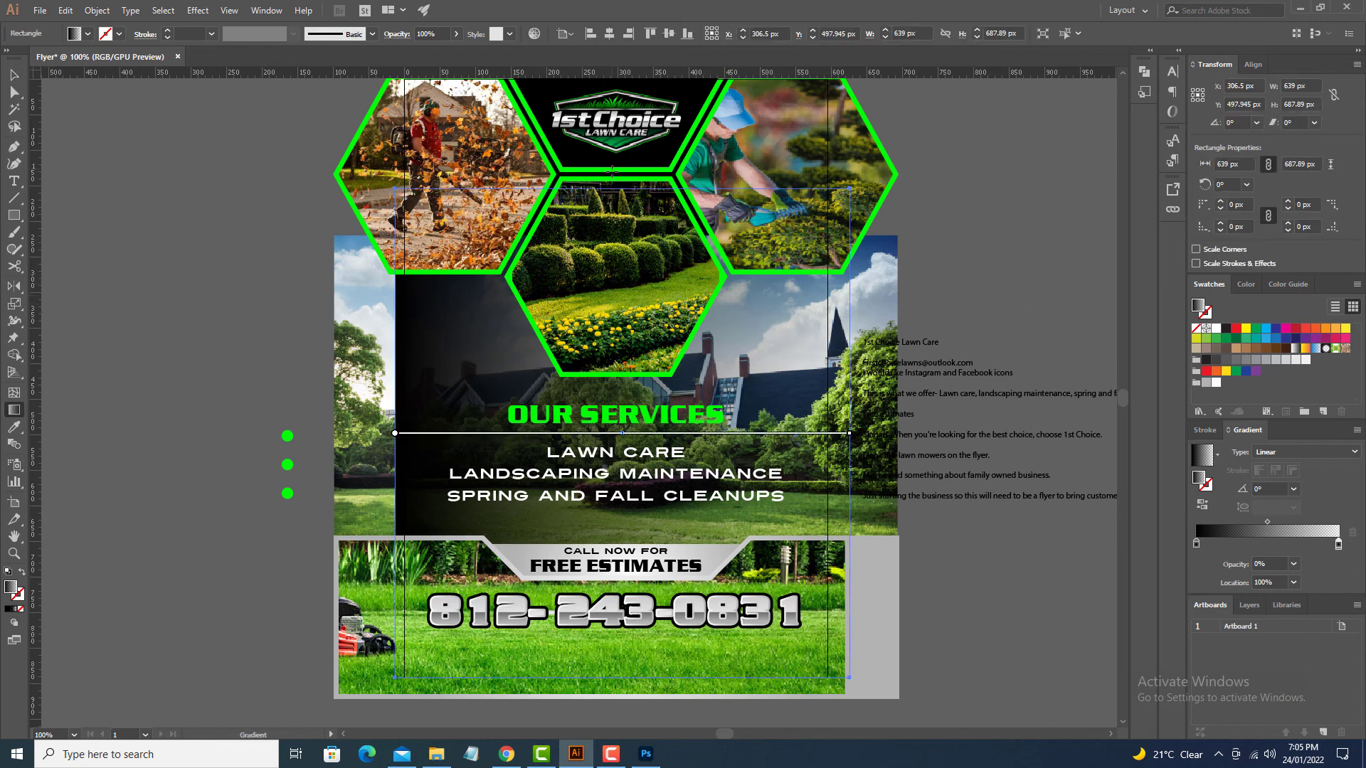
left_click_drag(622, 178, 622, 552)
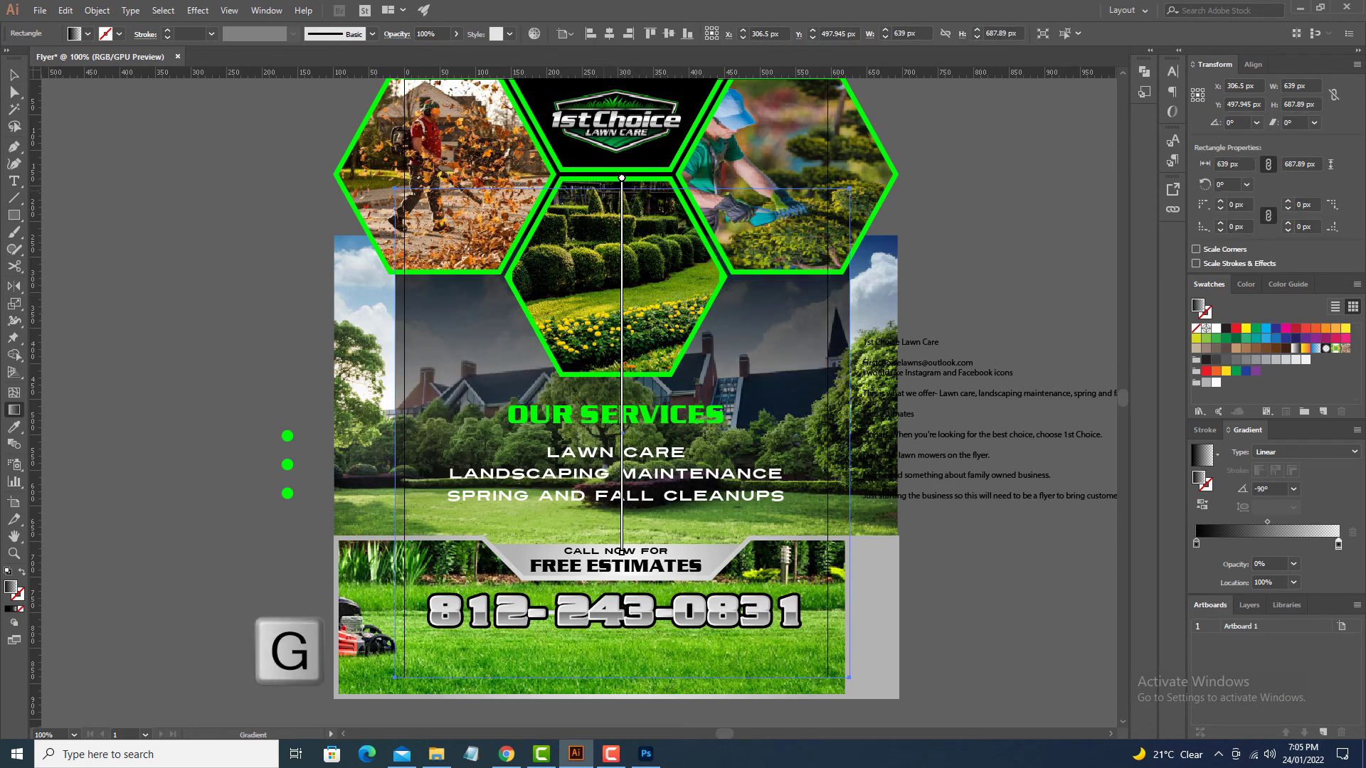
left_click_drag(621, 192, 622, 608)
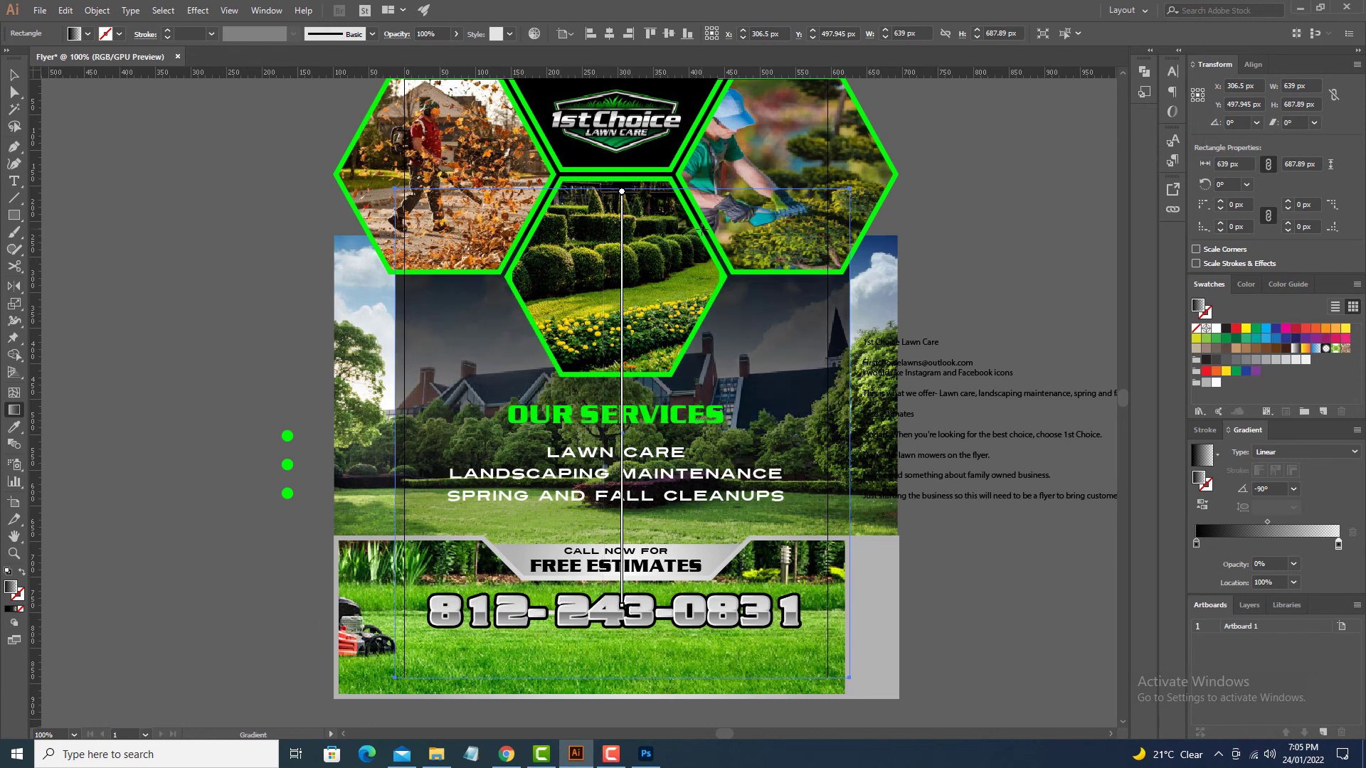
left_click_drag(701, 233, 702, 631)
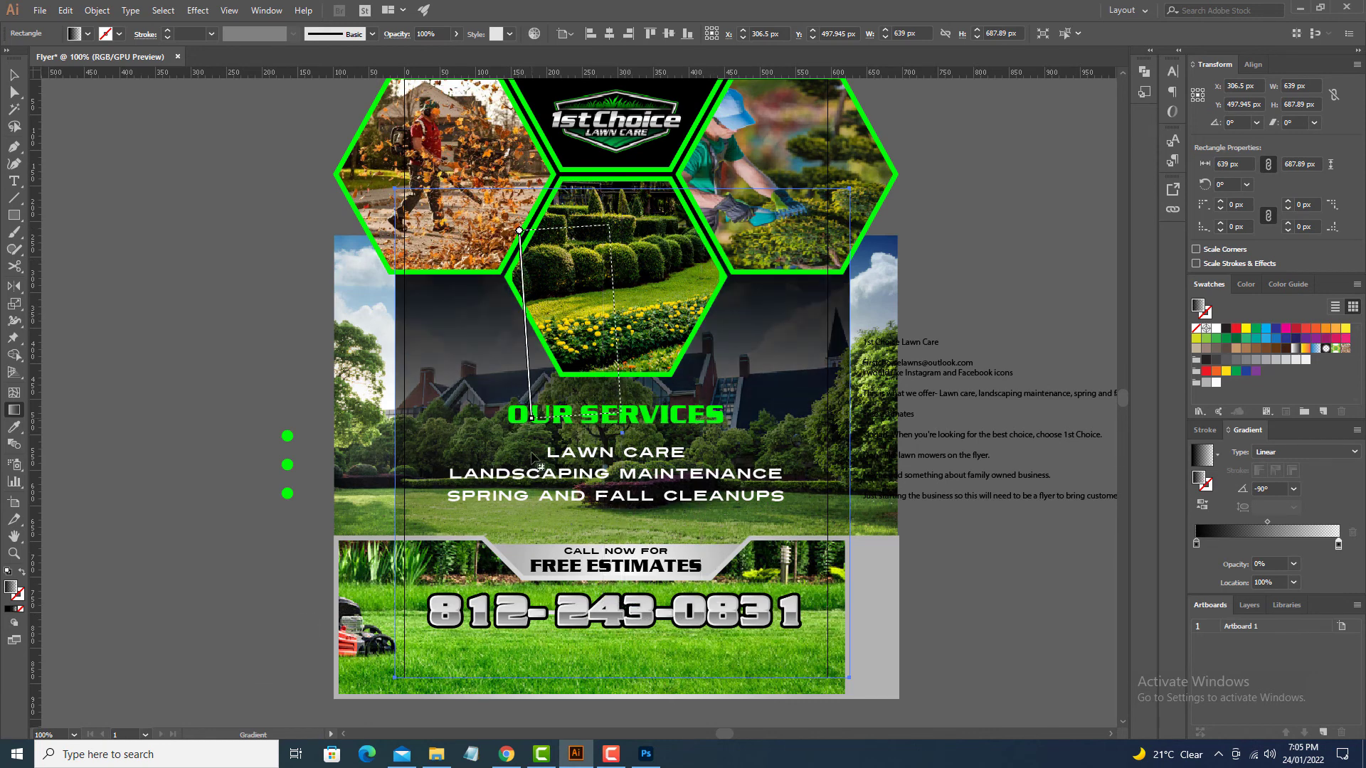
left_click_drag(622, 230, 622, 690)
left_click_drag(381, 229, 409, 687)
mouse_move(697, 545)
left_mouse_down()
mouse_move(713, 324)
mouse_move(650, 409)
mouse_move(673, 669)
left_mouse_up()
key("ctrl+minus")
key("ctrl+minus")
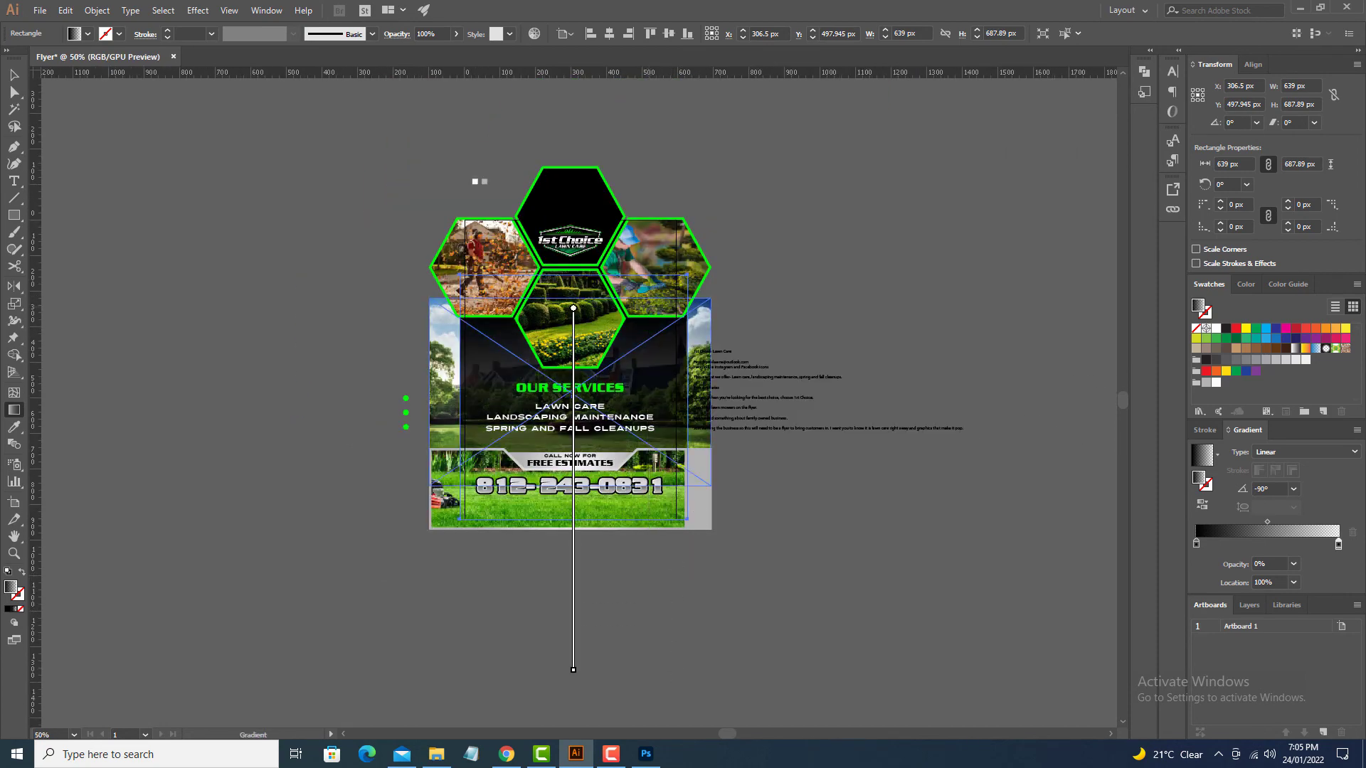
left_click_drag(648, 307, 647, 575)
mouse_move(634, 332)
left_mouse_down()
mouse_move(641, 690)
mouse_move(635, 632)
left_mouse_up()
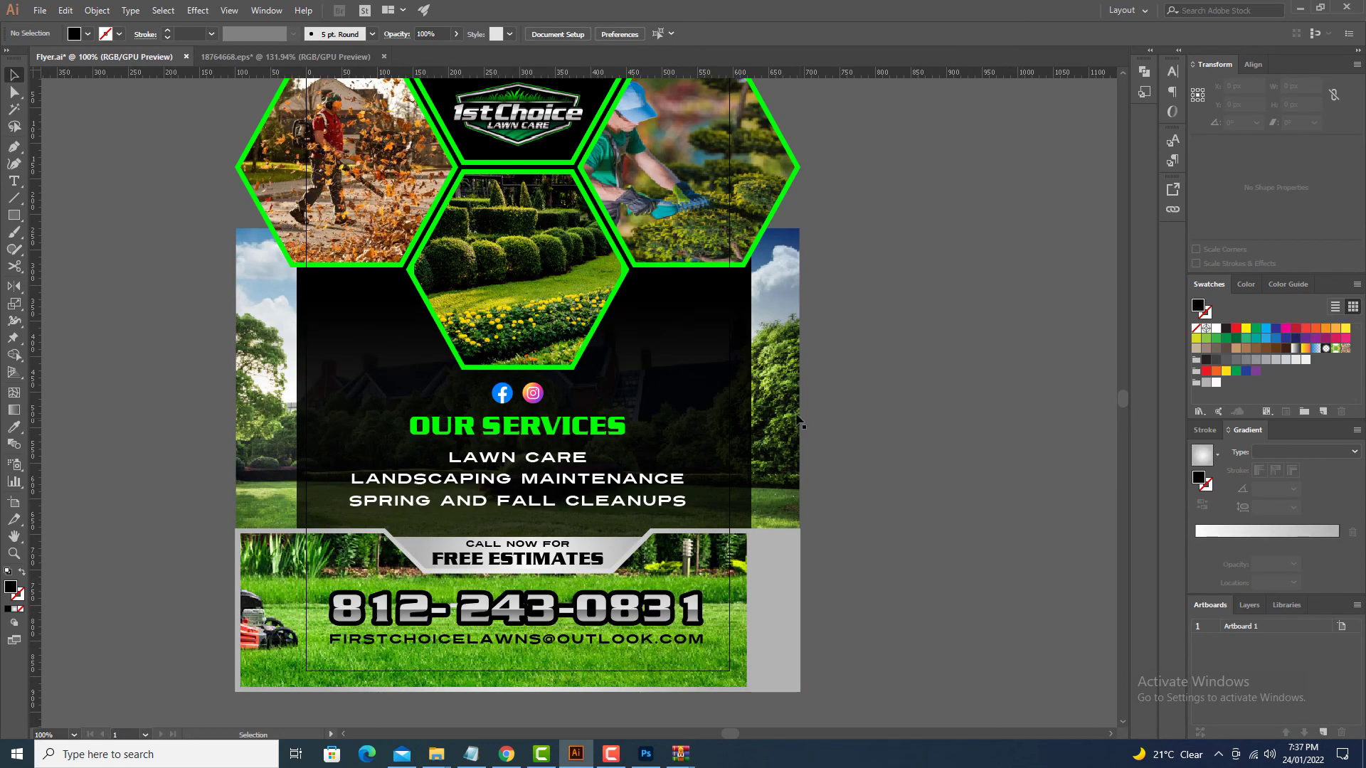
Step: Select all flyer artwork with the artboard-sized rectangle, make a clipping mask, and fit the artboard to the window
left_click(729, 368)
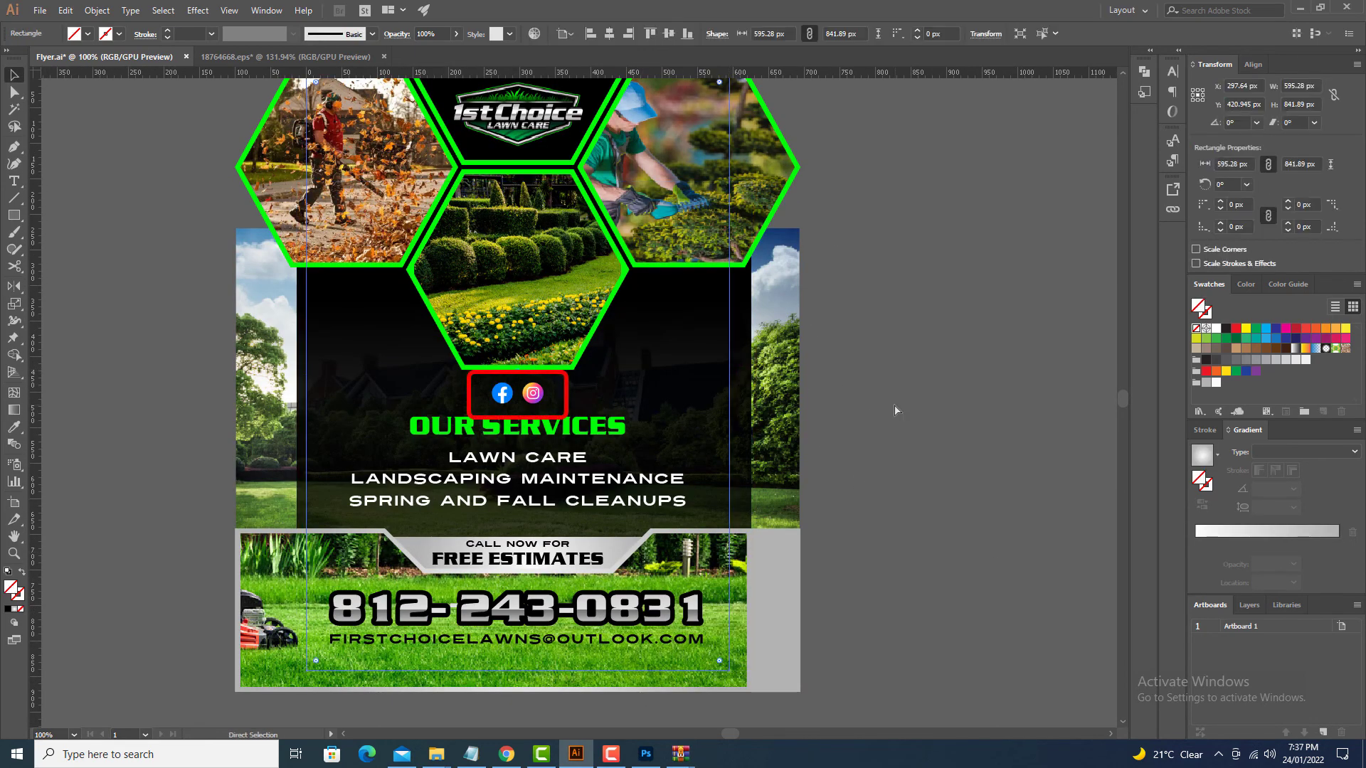
key("ctrl+minus")
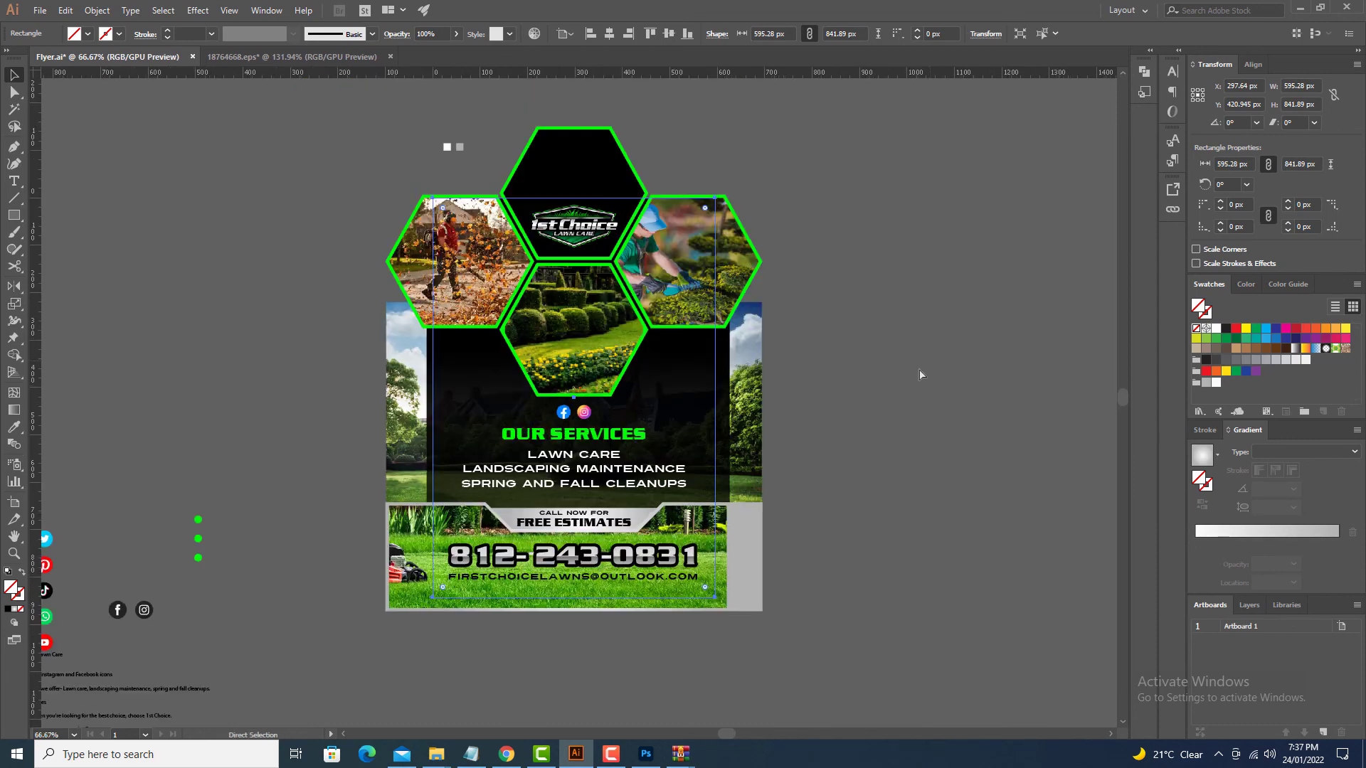
left_click(919, 369)
left_click_drag(818, 624, 452, 278)
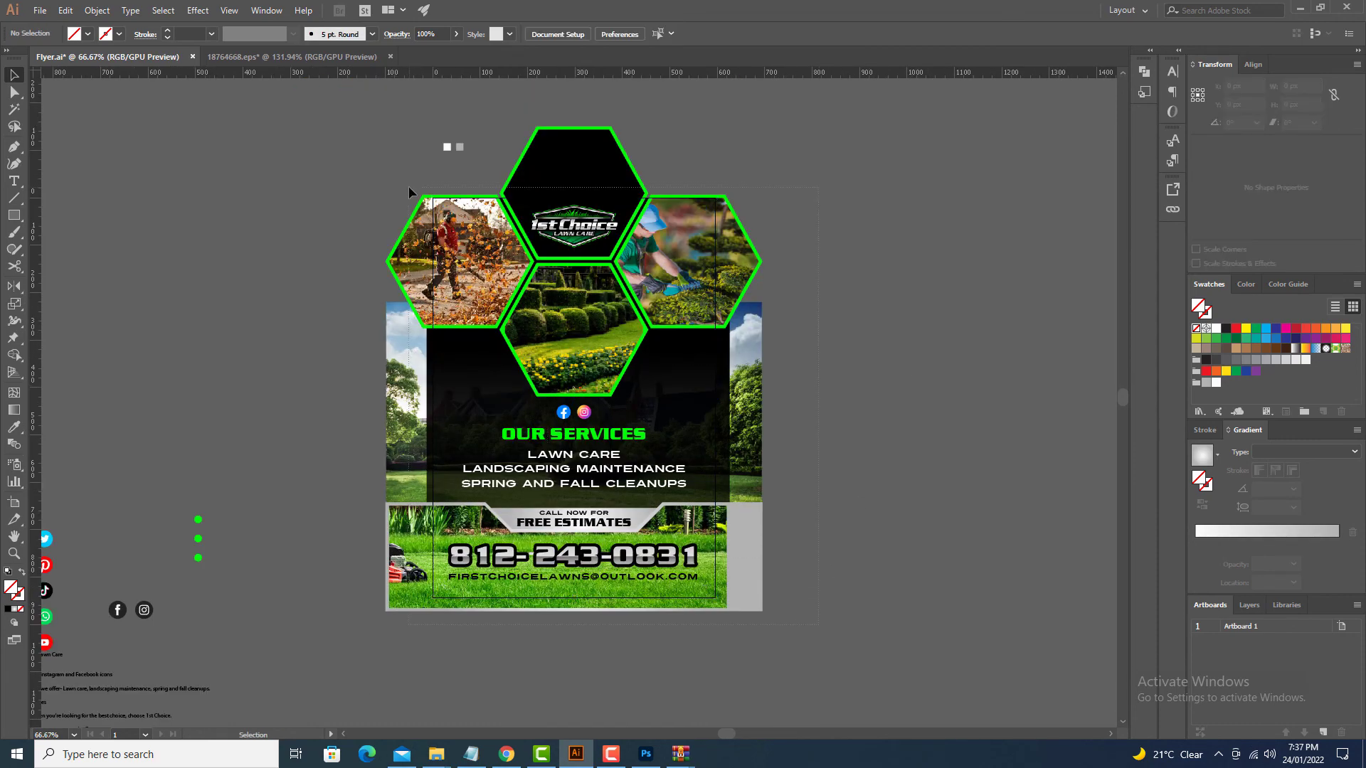
left_click_drag(410, 192, 413, 193)
right_click(498, 232)
left_click(562, 345)
left_click(799, 468)
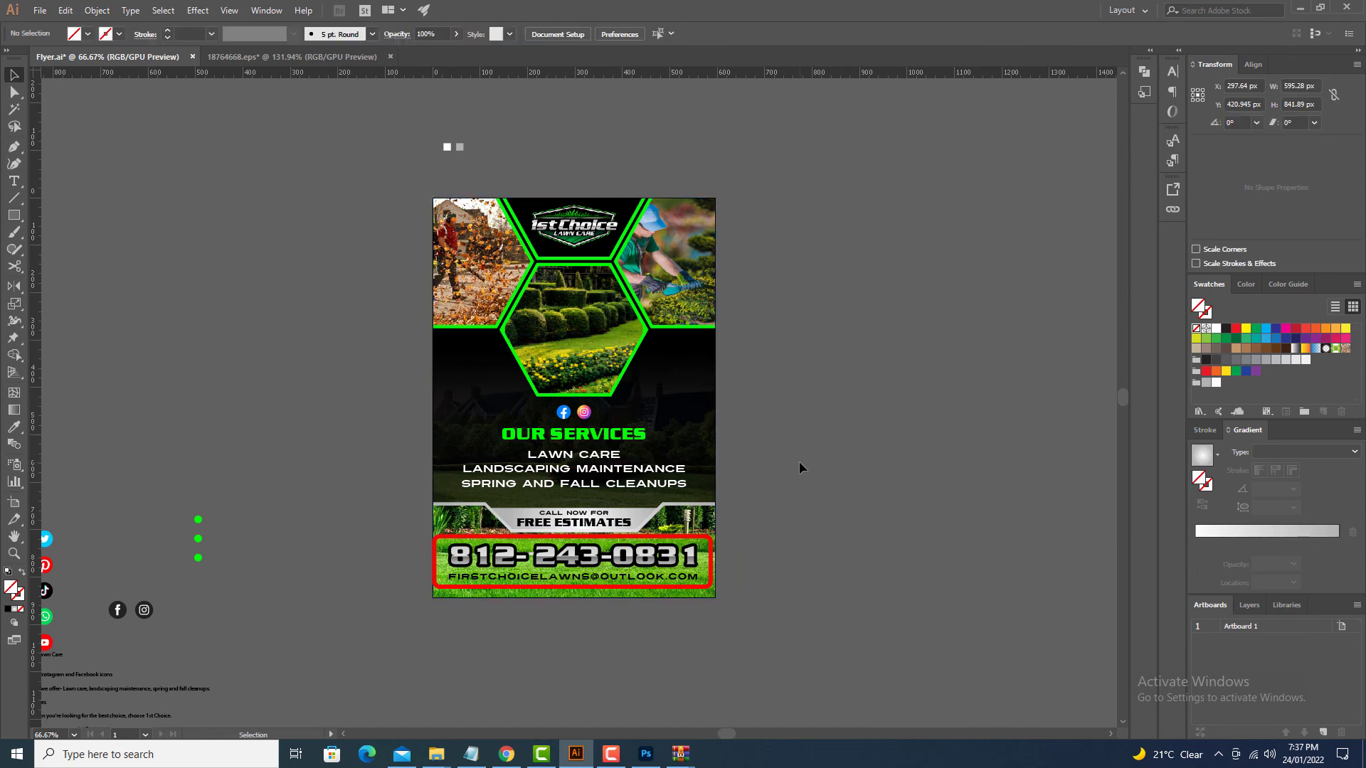
key("ctrl+0")
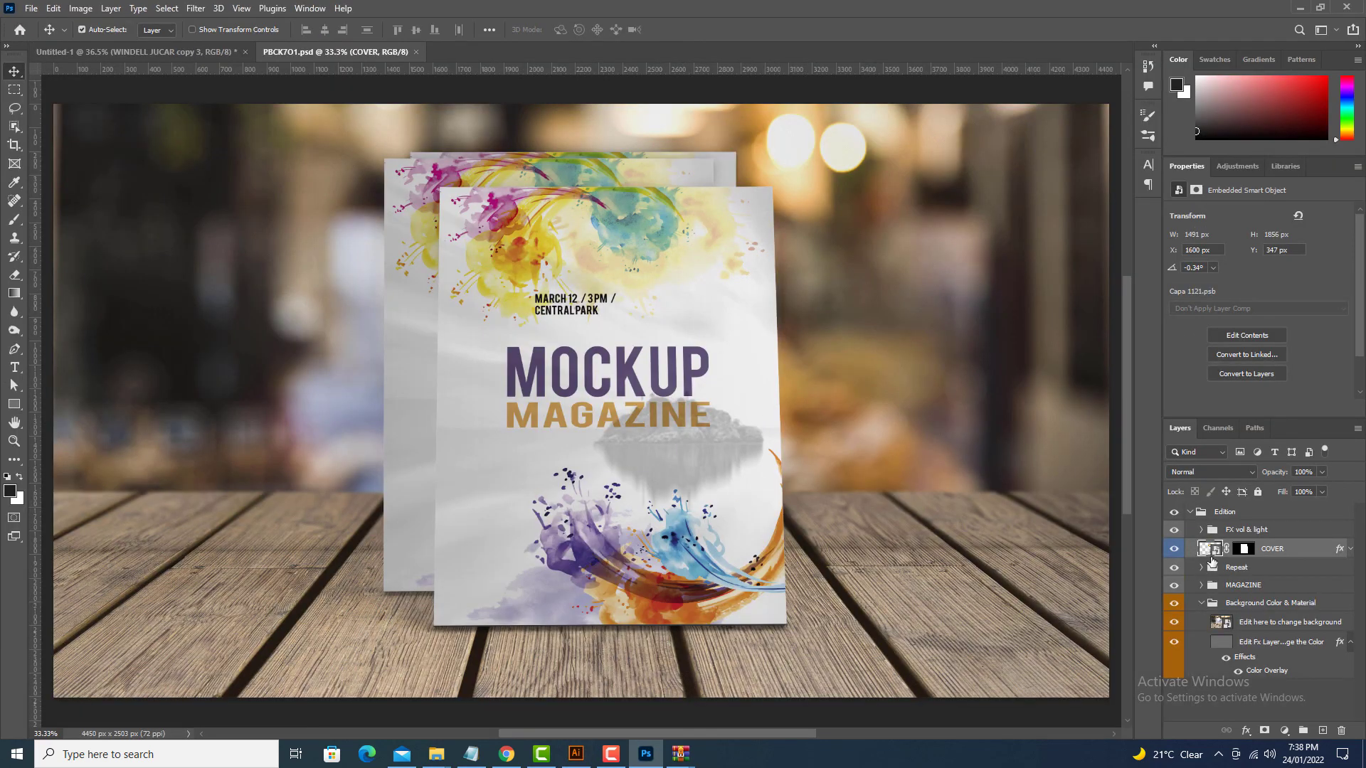
Step: Embed the F1-01 flyer into the mockup's COVER smart object, enlarge it to fill, and save
double_click(1210, 553)
left_click(31, 9)
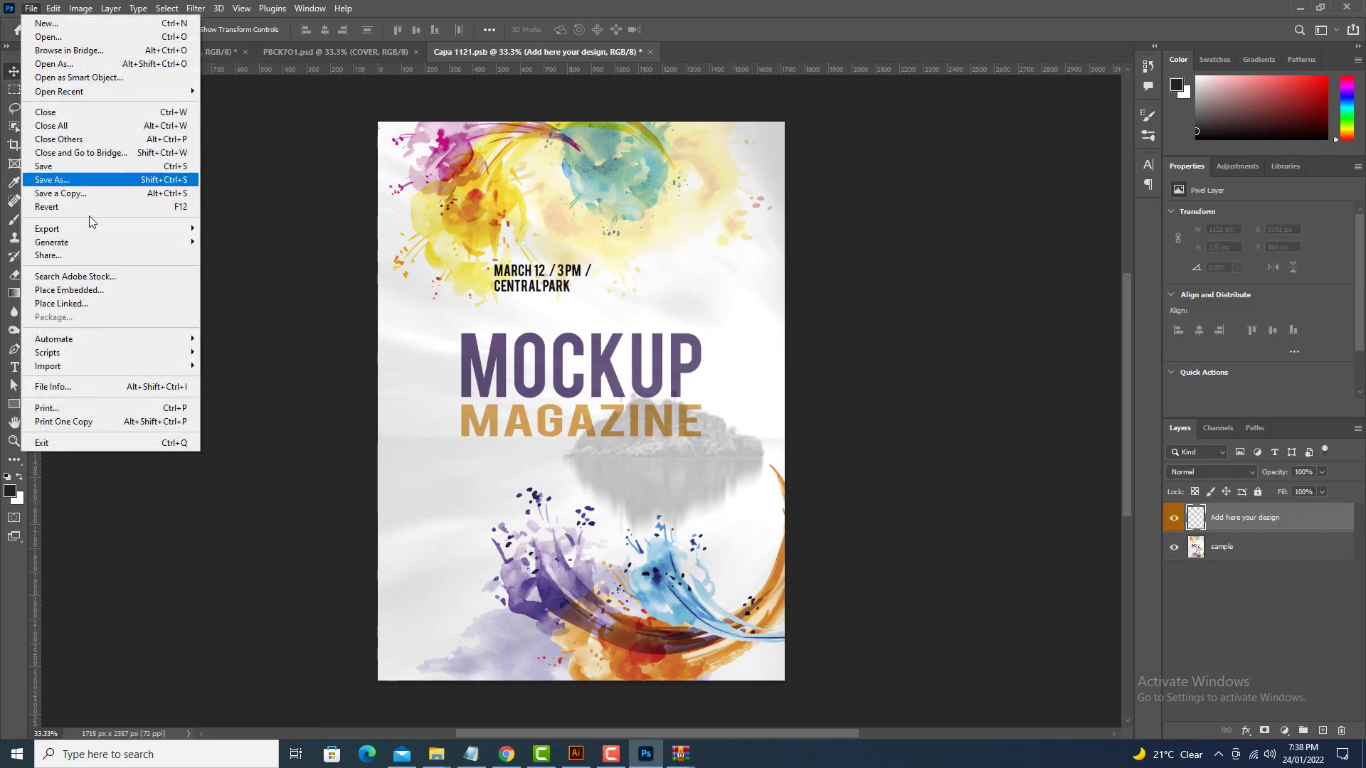
left_click(121, 288)
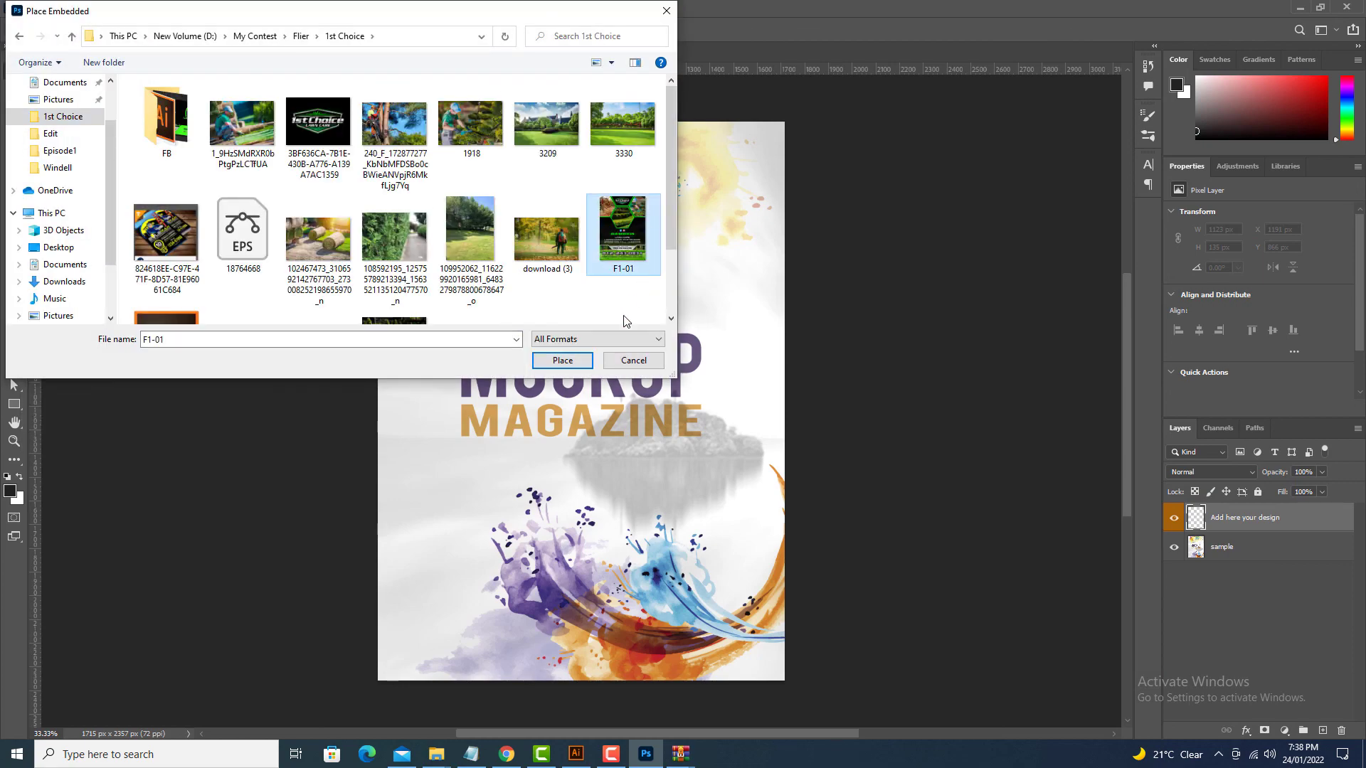
left_click(562, 360)
left_click_drag(652, 500, 793, 685)
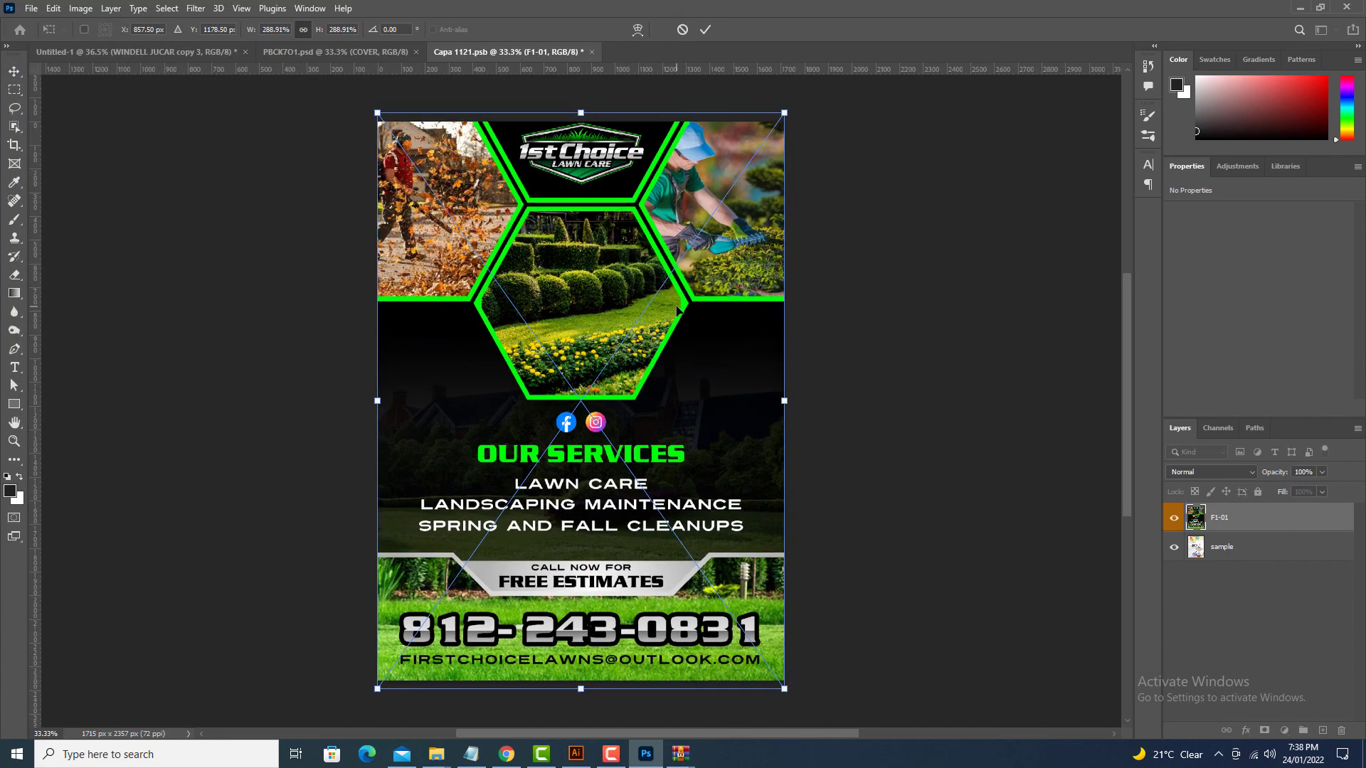
key("Return")
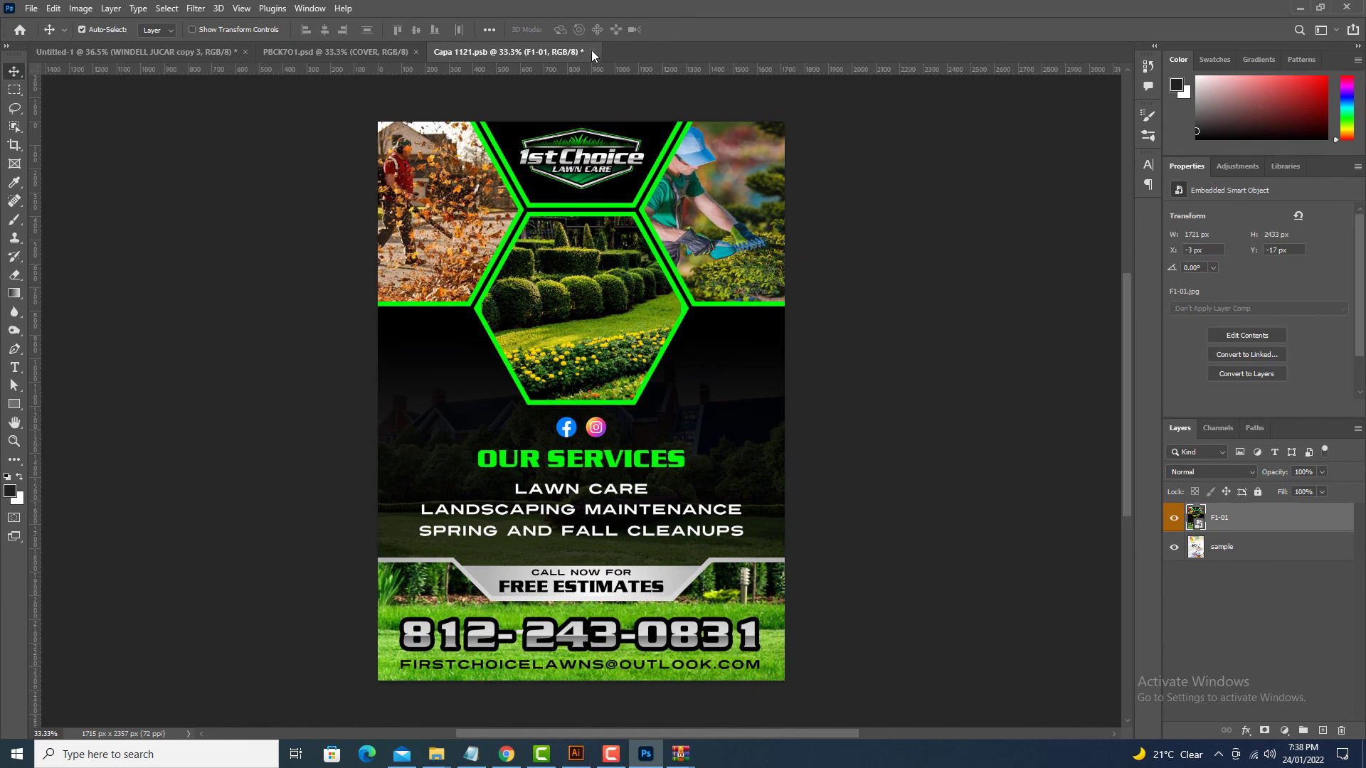
left_click(591, 51)
left_click(620, 283)
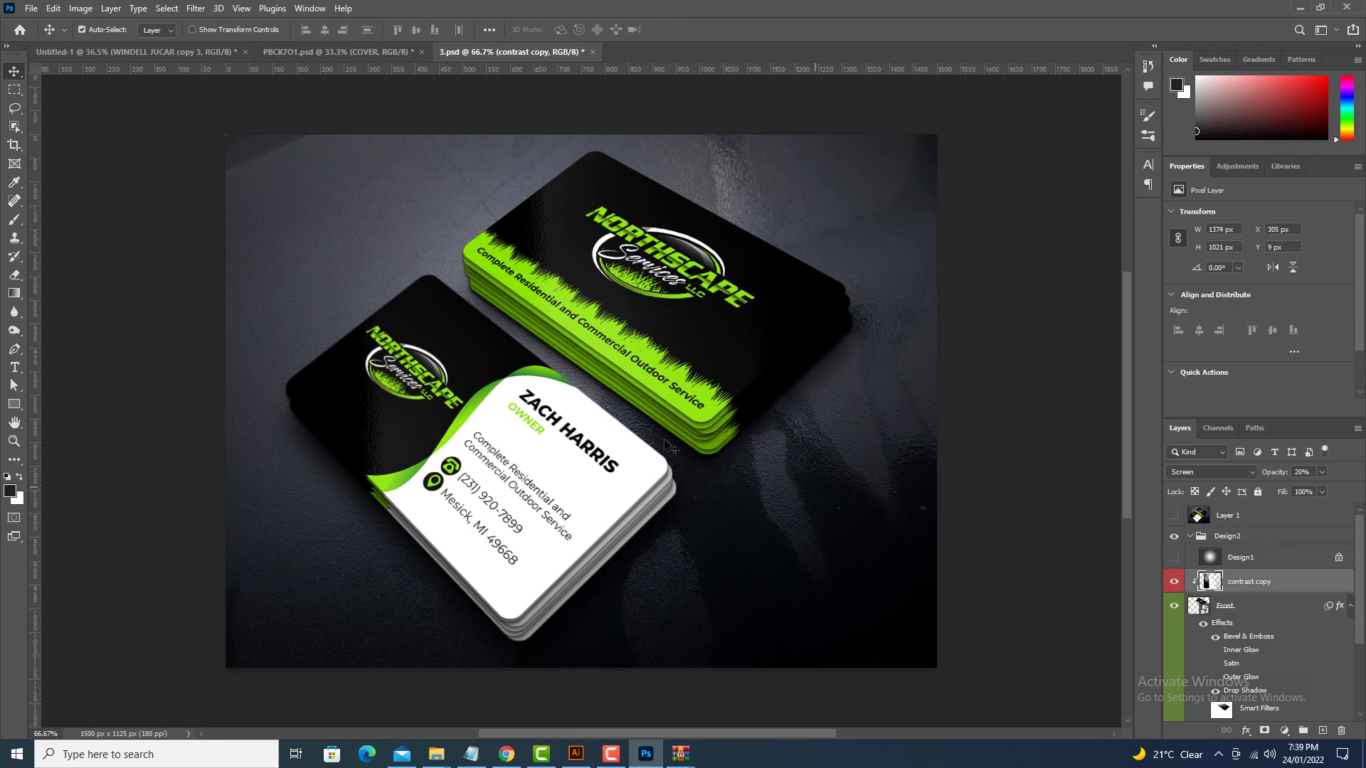
Step: Add a contrast copy layer masked to the front cover inside the Repeat group
left_click_drag(397, 277, 287, 131)
left_click(1209, 569, "ctrl")
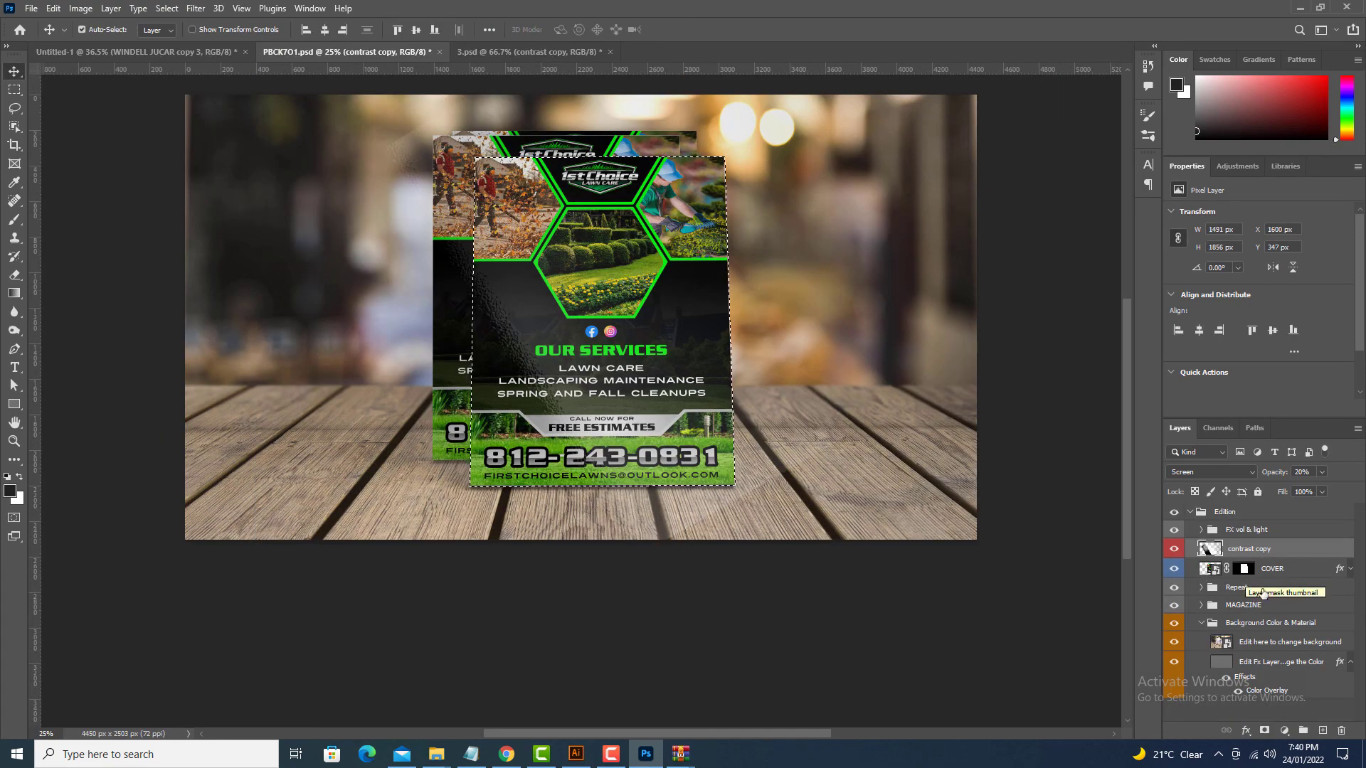
key("F9")
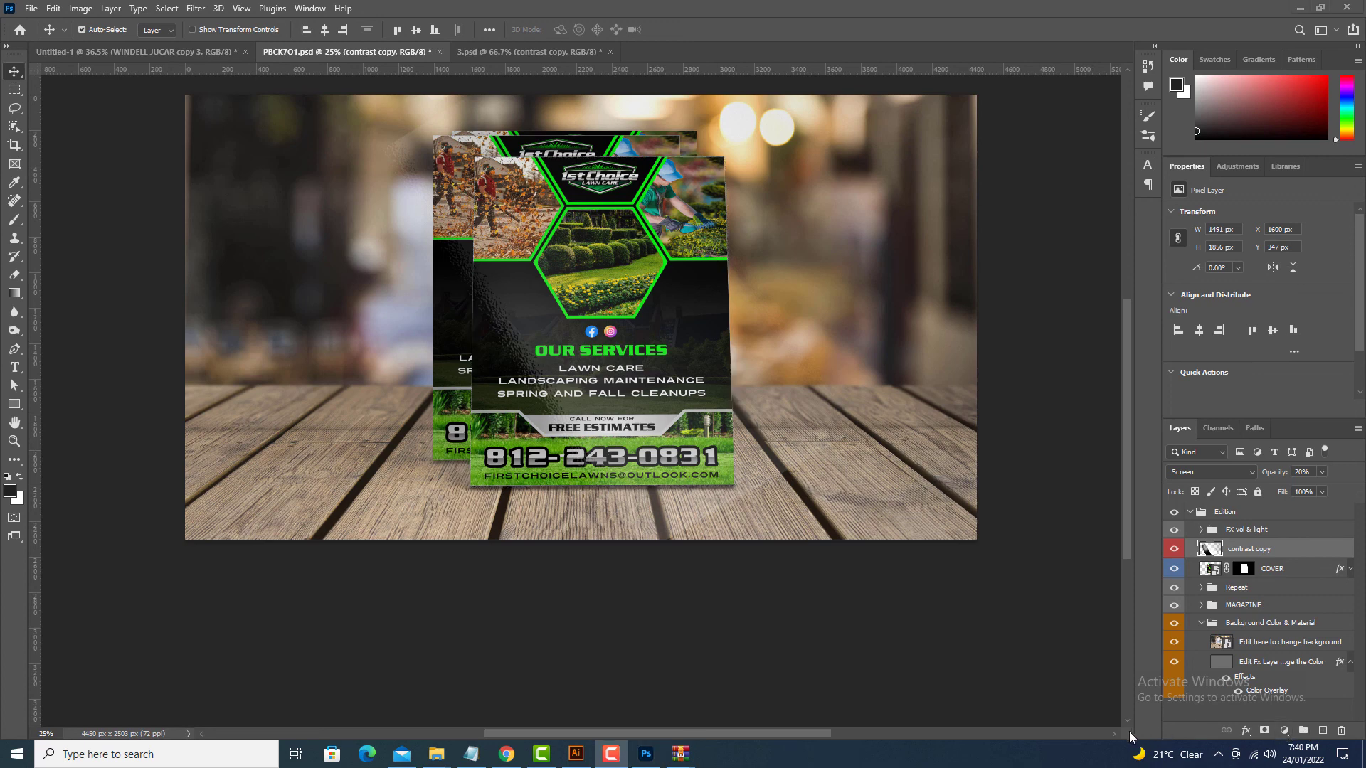
left_click(1266, 730)
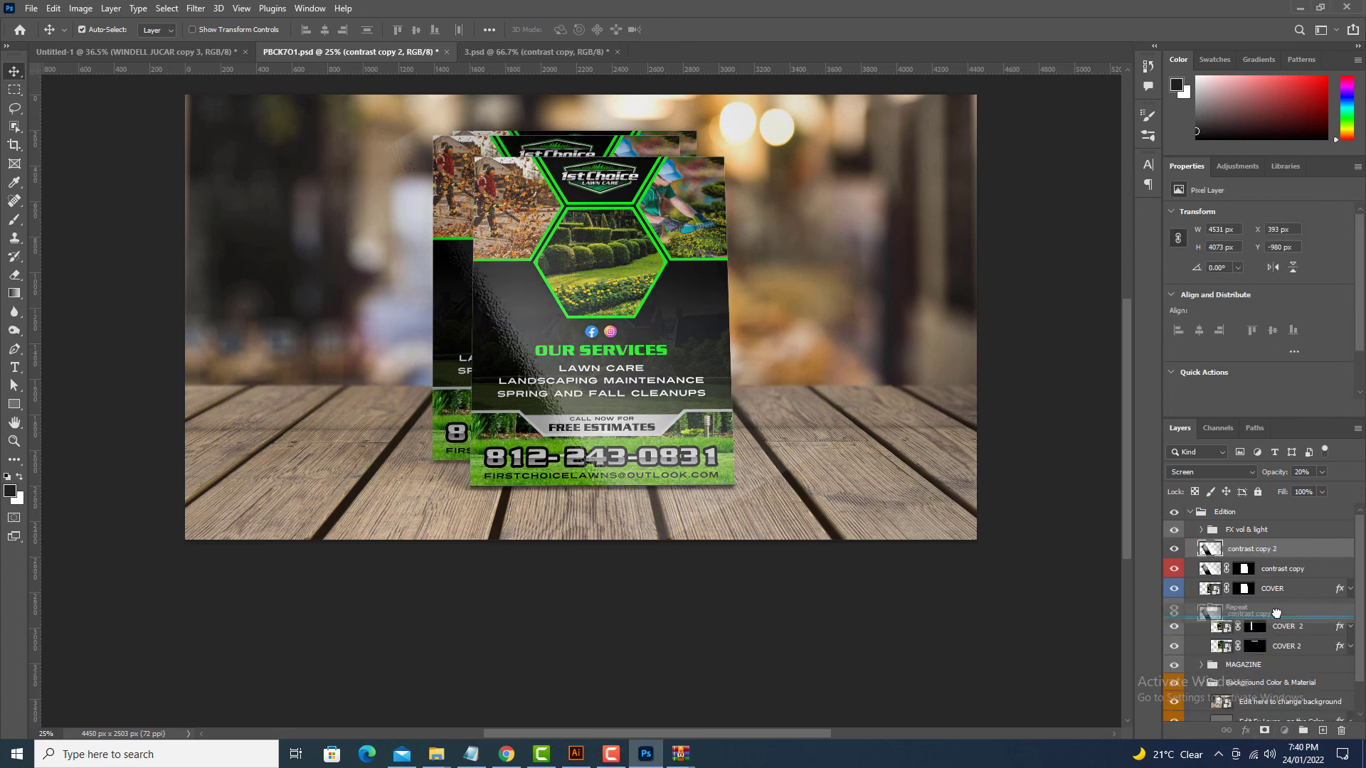
left_click_drag(1276, 613, 1278, 616)
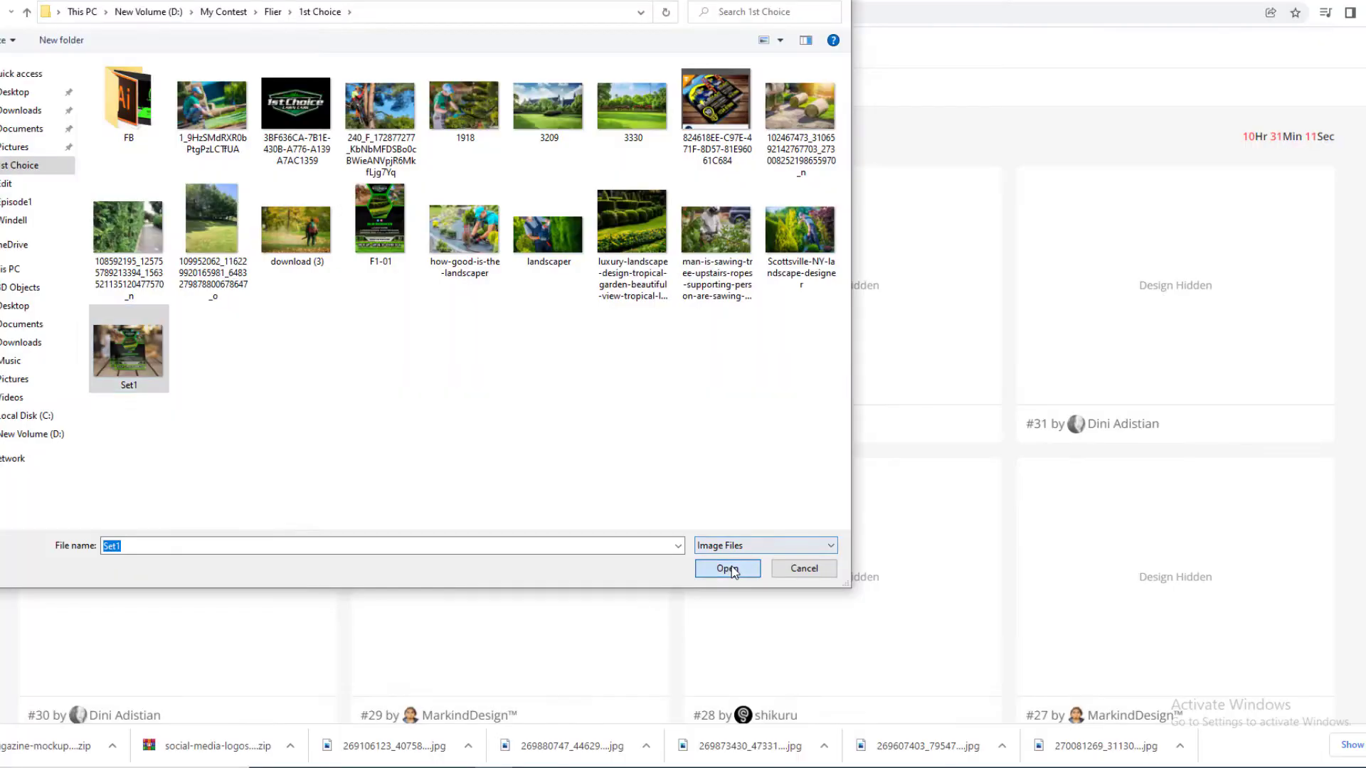
Step: Submit the mockup to the 48hourslogo contest with the comment 'Please comment for improvement. :)'
key("Return")
type("Please comment for improvement. :")
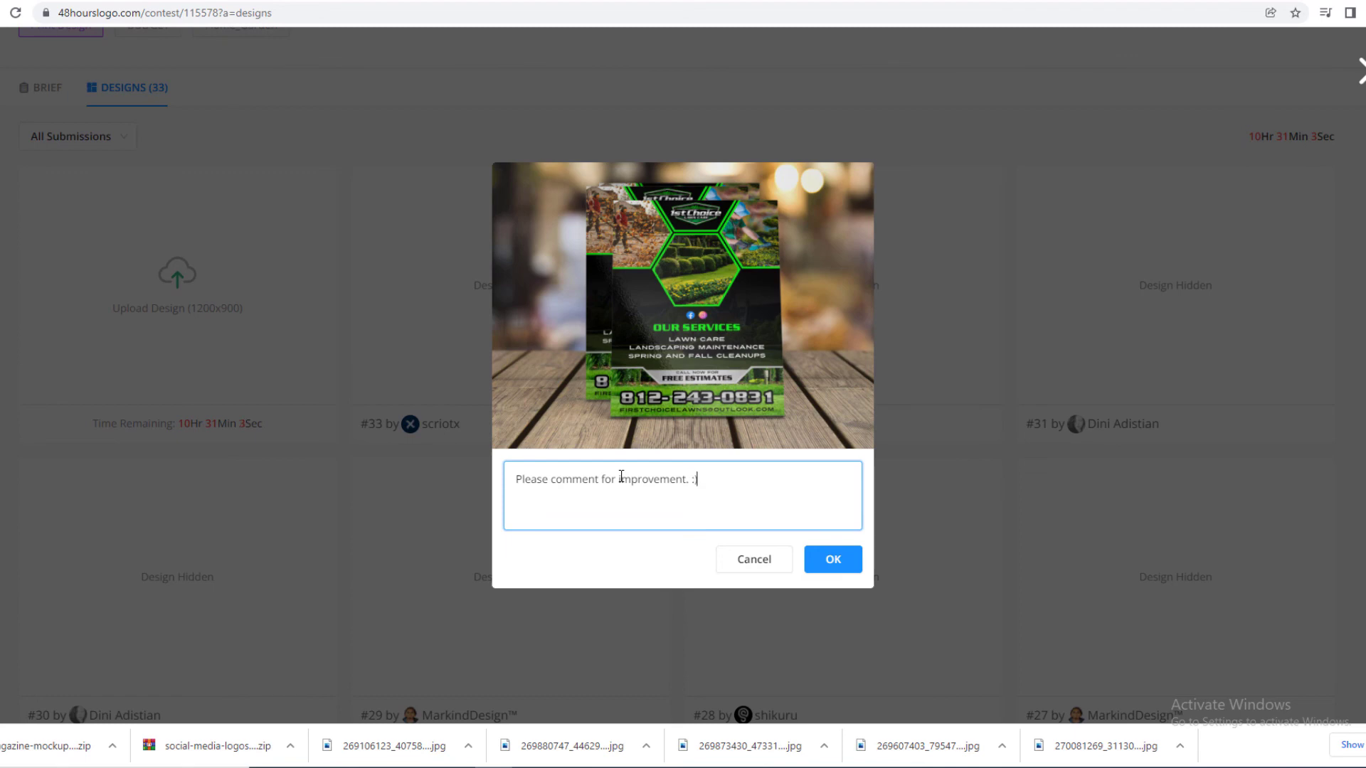
type(")")
left_click(840, 564)
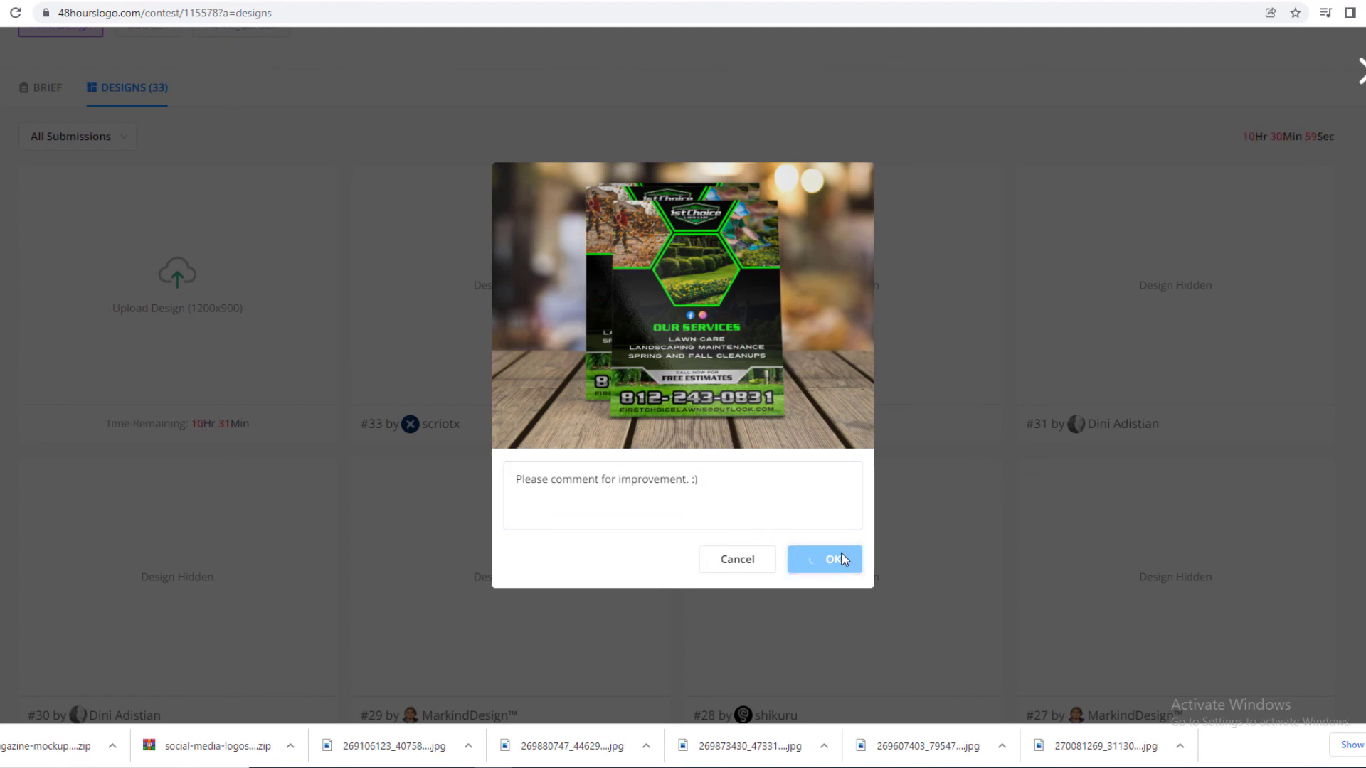